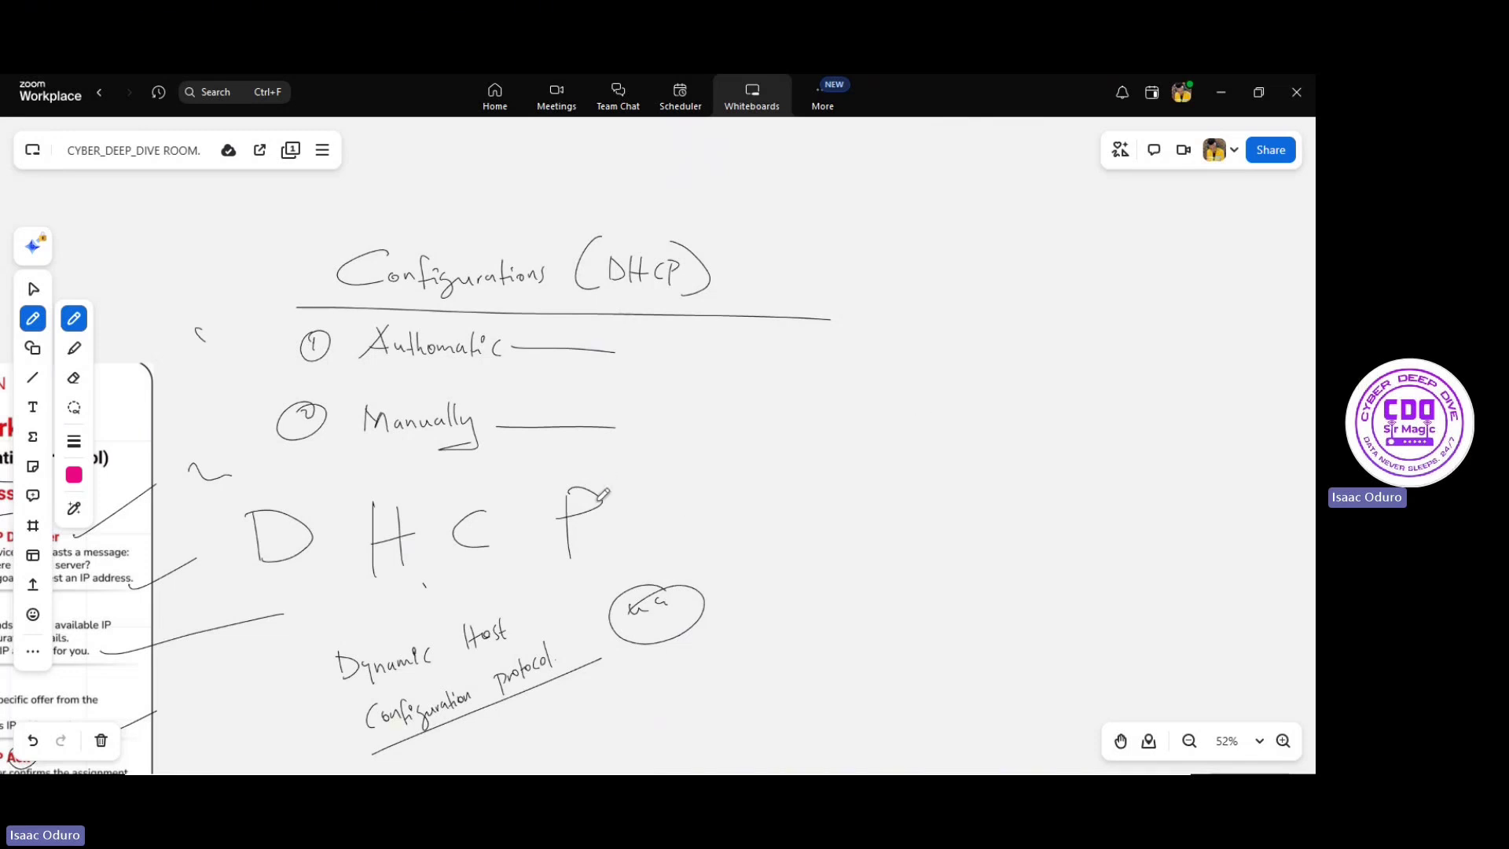
Review the DHCP four-step process, the APIPA addressing diagram and the handwritten Discover, Offer, Request, Acknowledgement notes on the whiteboard.
scroll(437, 470, "down", 3)
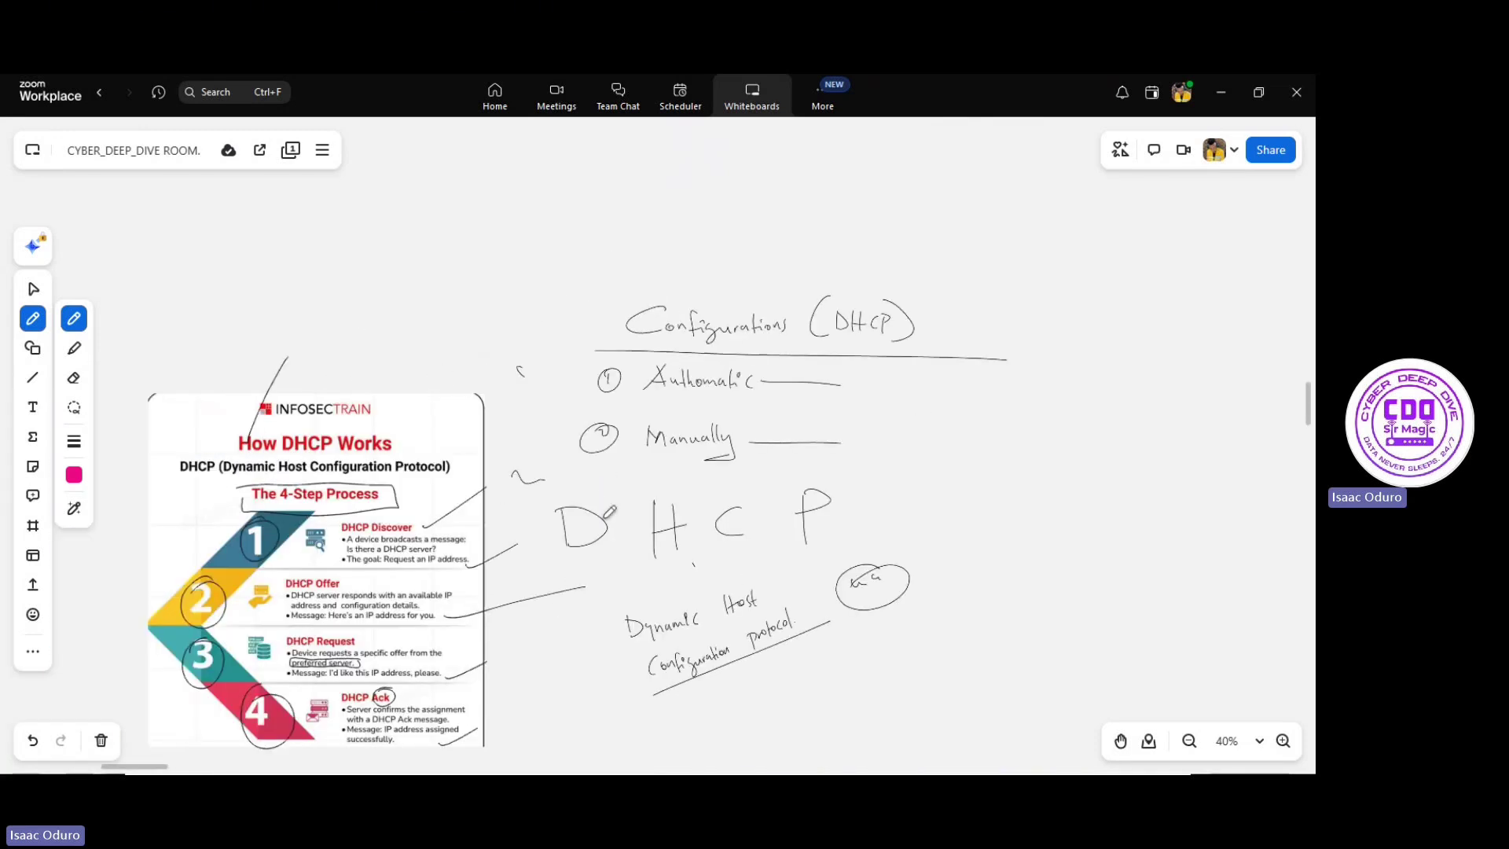
scroll(609, 511, "down", 8)
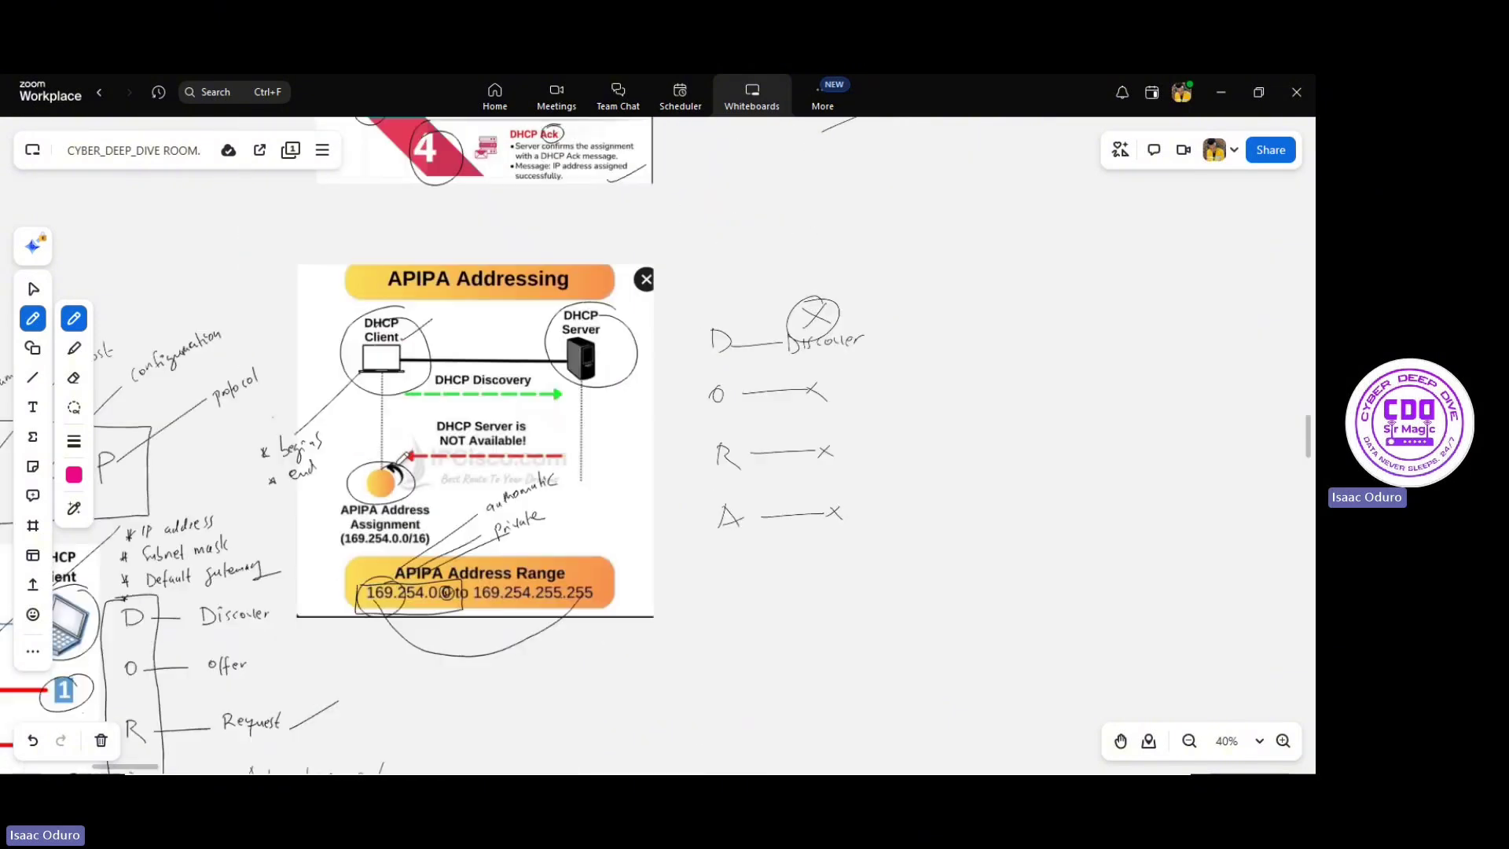
scroll(440, 475, "left", 10)
scroll(440, 476, "down", 5)
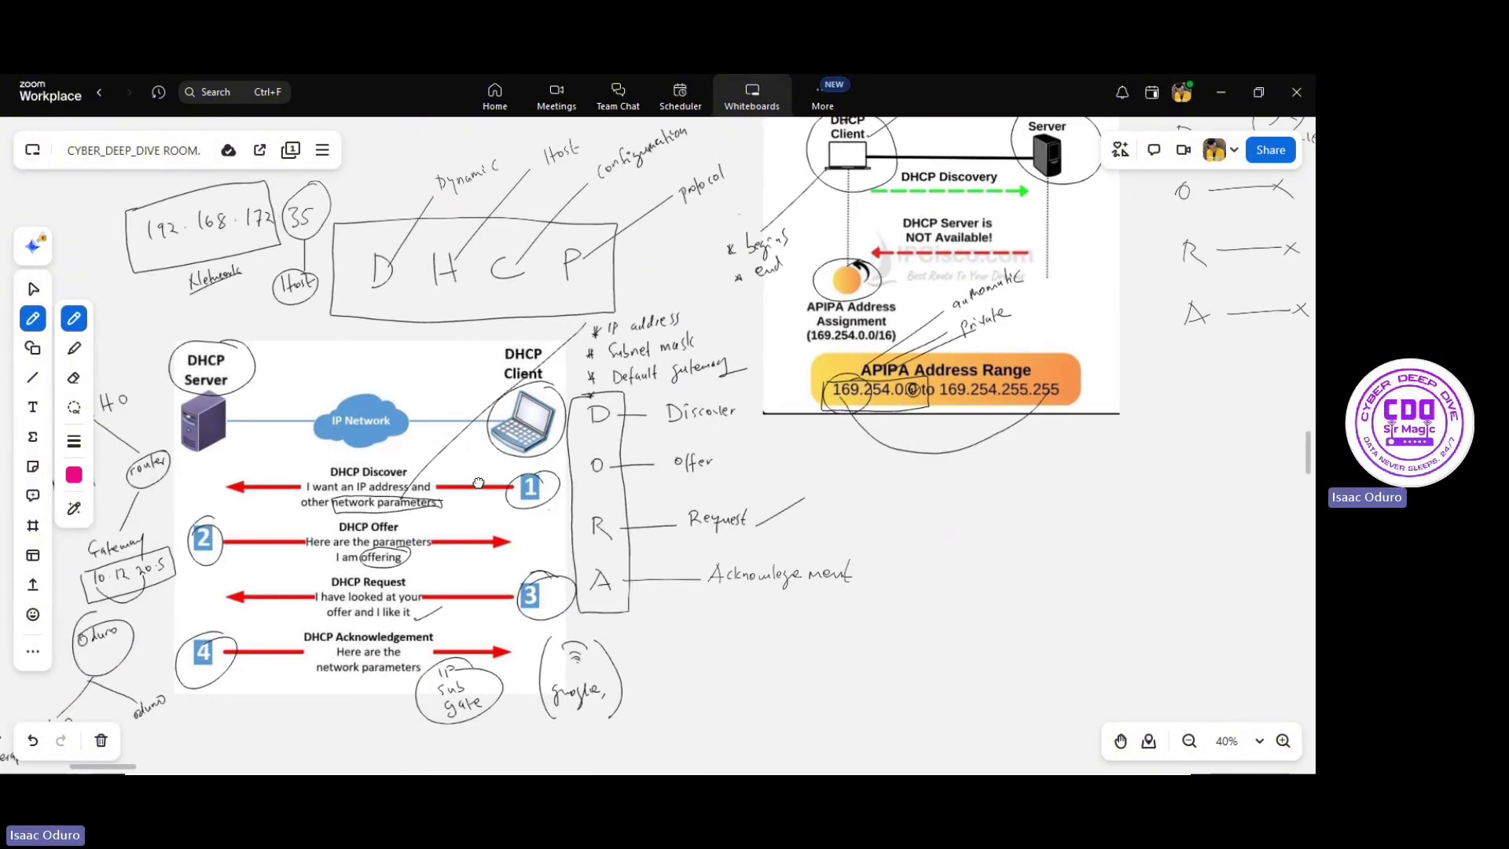
scroll(436, 481, "up", 1)
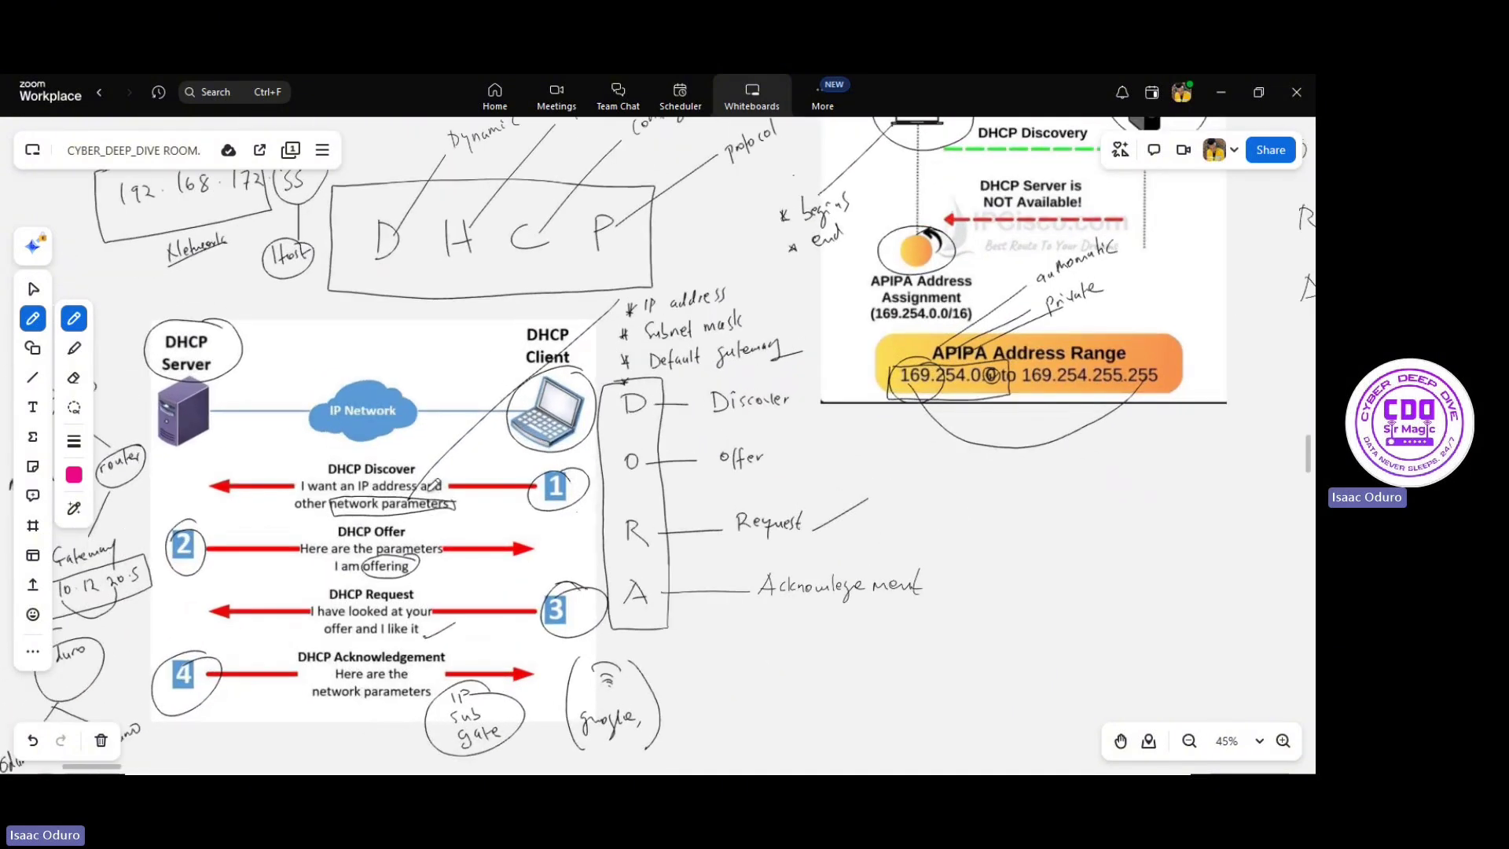
scroll(462, 472, "up", 2)
scroll(462, 471, "right", 1)
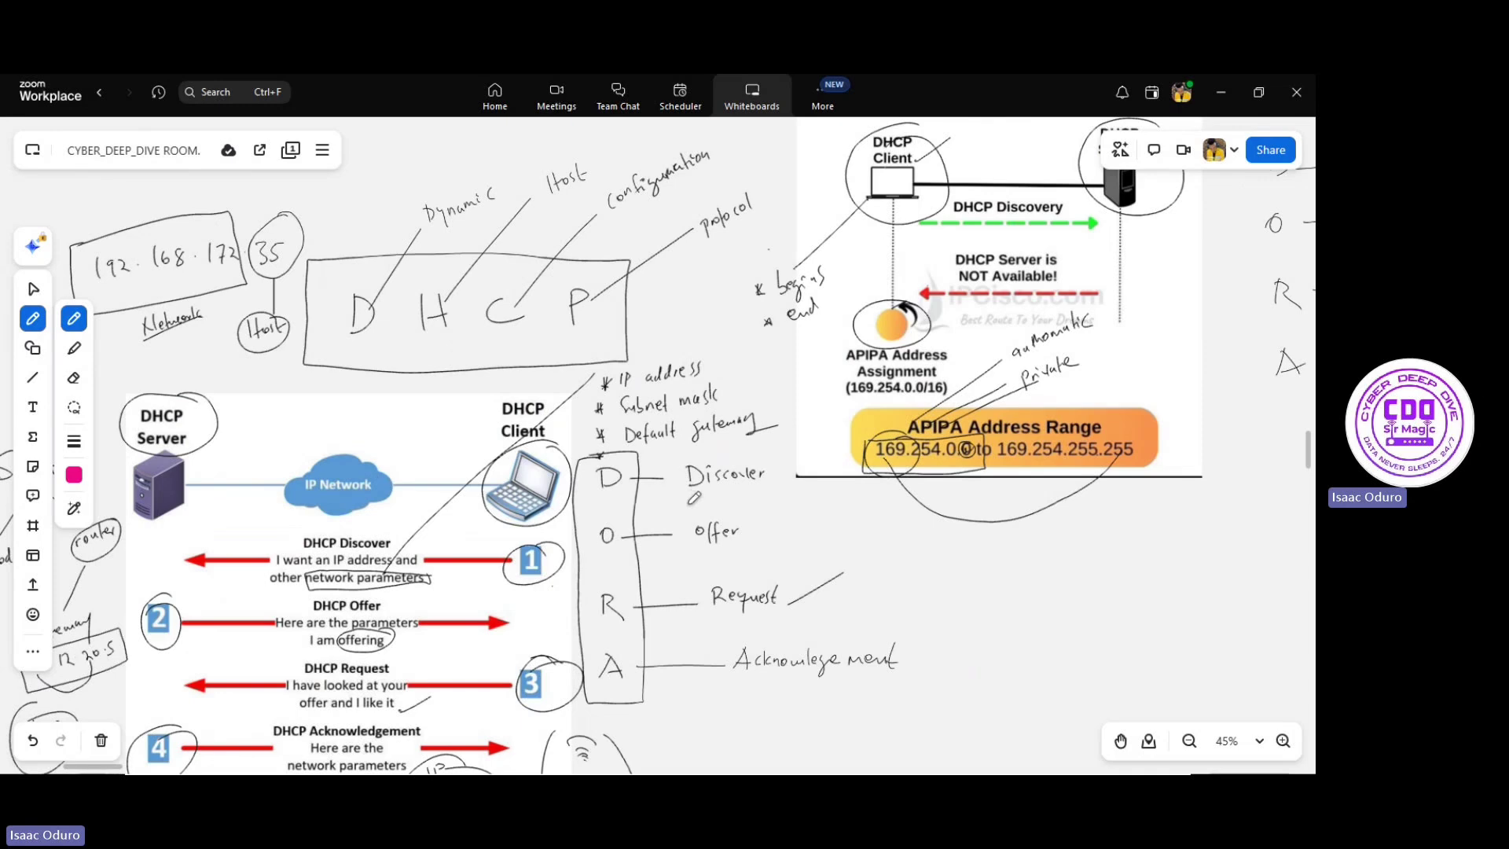
scroll(694, 497, "right", 15)
scroll(694, 497, "up", 3)
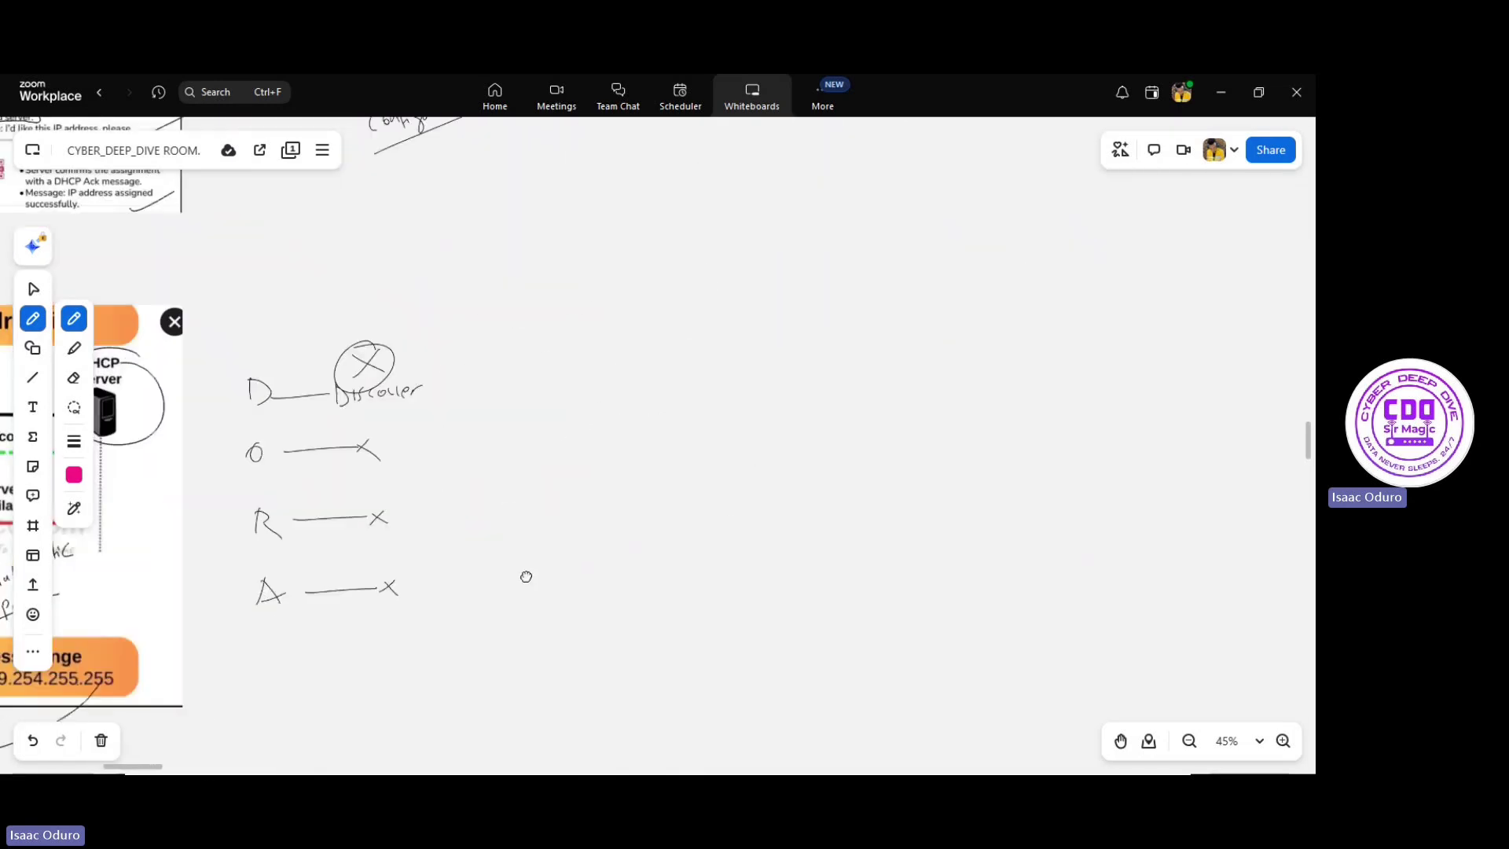
scroll(673, 435, "down", 5)
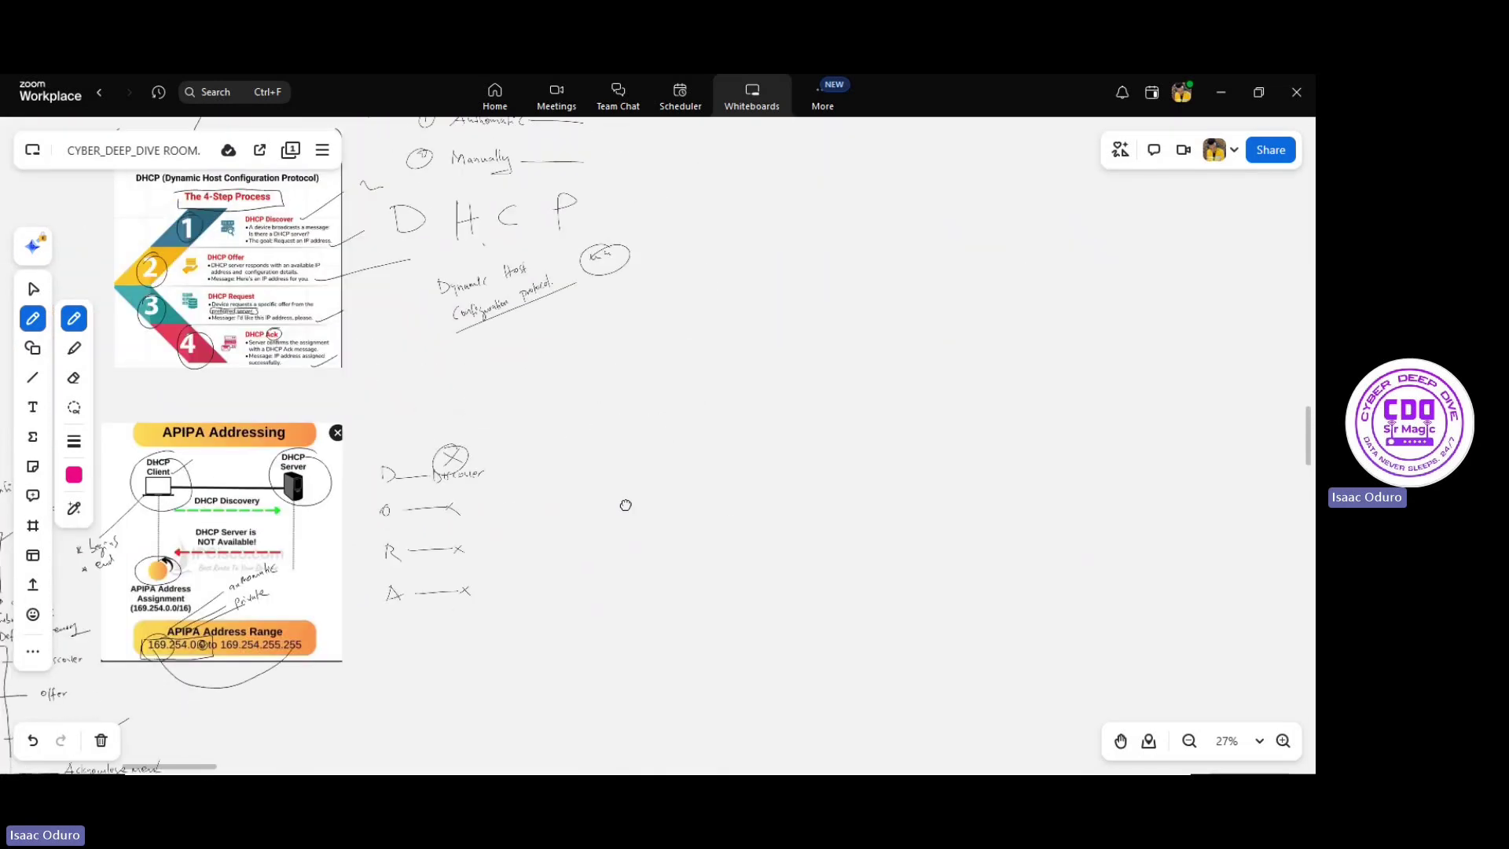
Draw pink tick marks beside the automatic and manual entries under the Configurations (DHCP) heading.
scroll(626, 505, "up", 4)
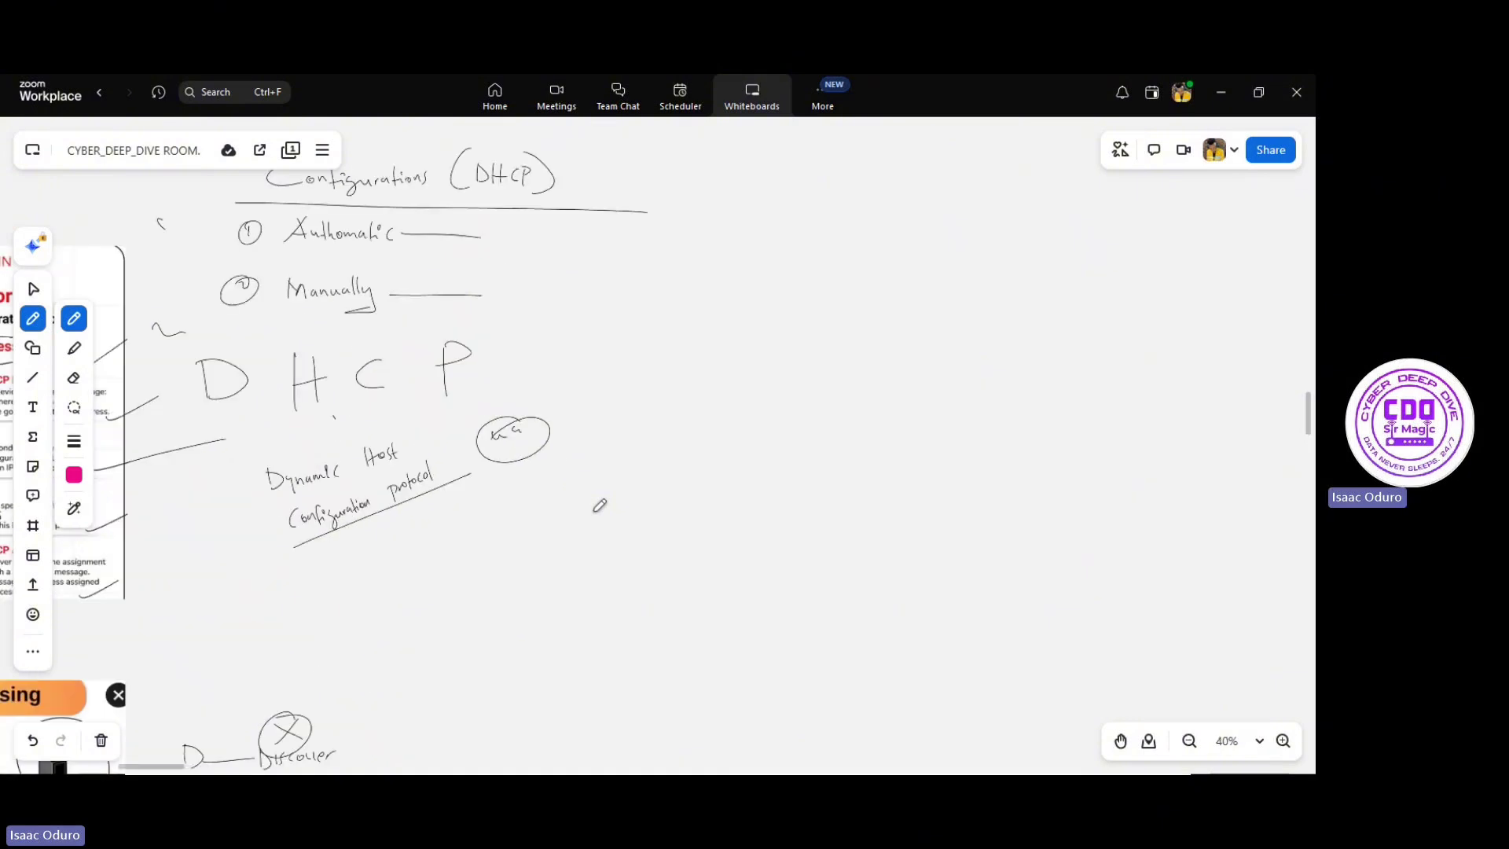
scroll(600, 505, "up", 3)
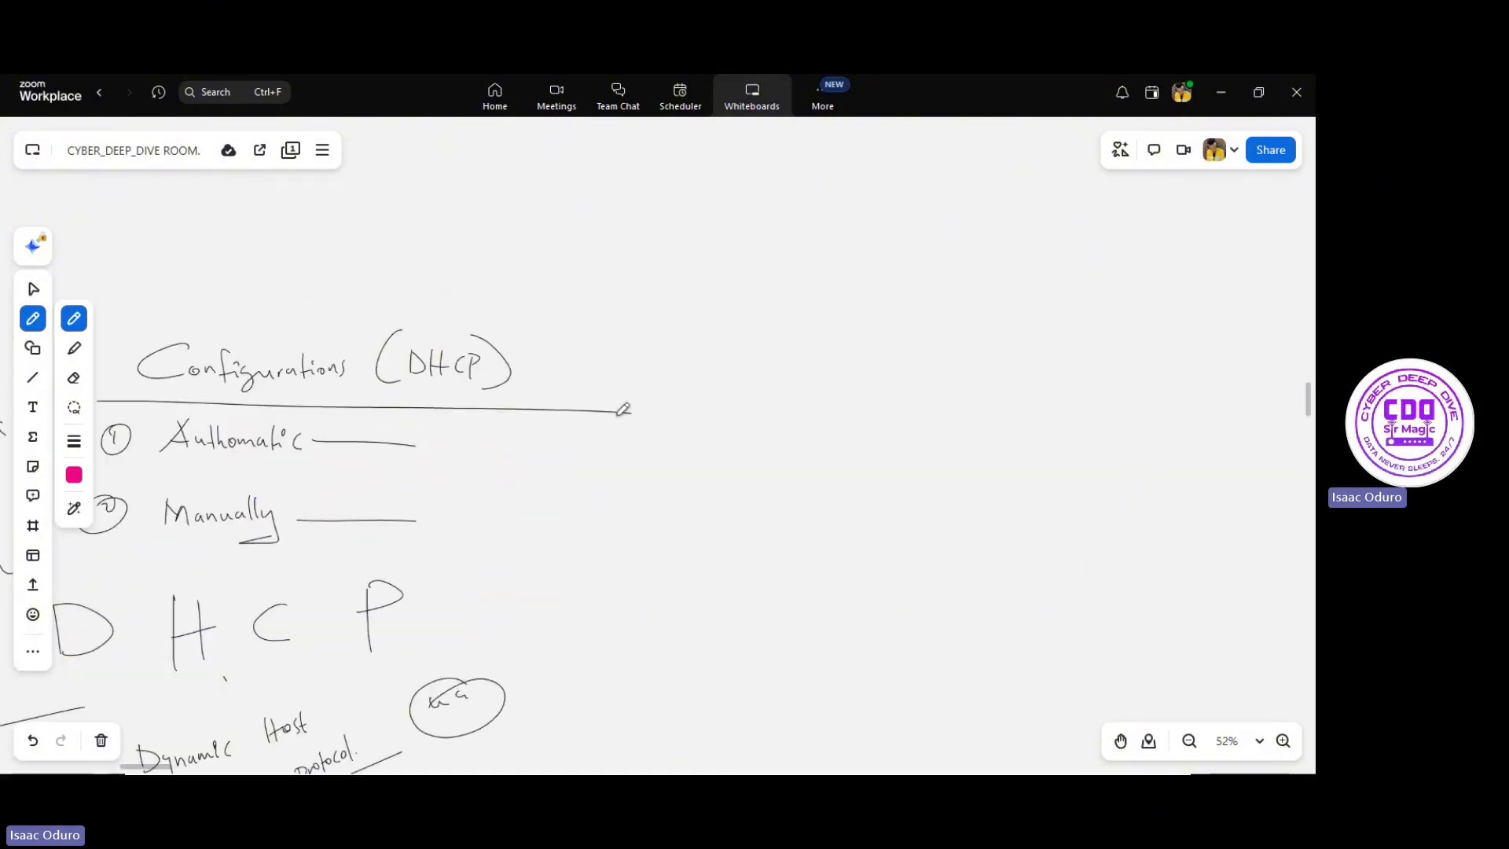
left_click_drag(463, 460, 576, 384)
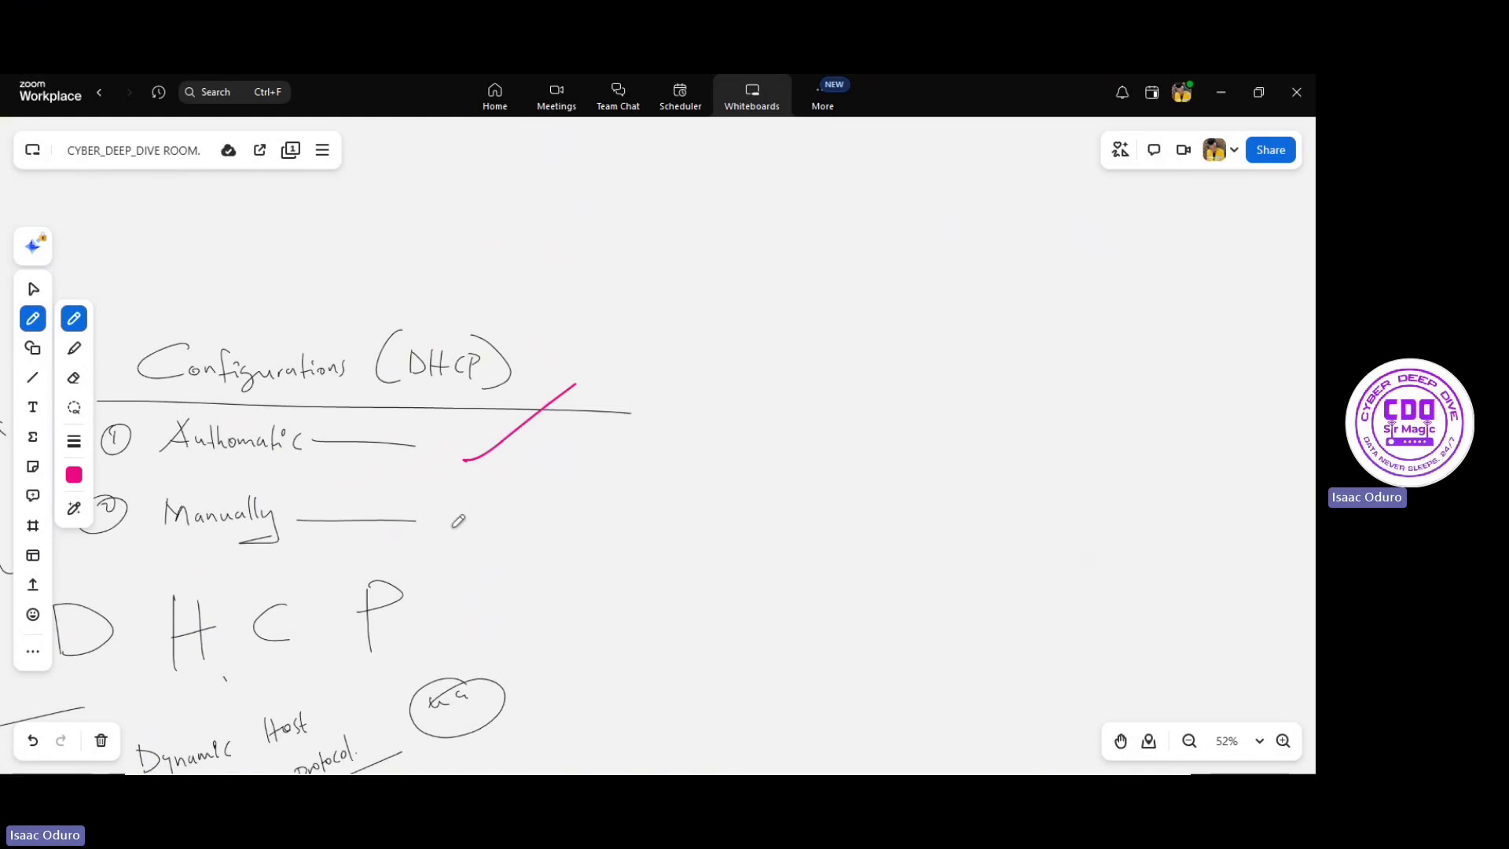
left_click_drag(453, 533, 542, 478)
Switch to Oracle VirtualBox Manager, show the running kali-linux-2024.3 virtual machine and open a terminal in it.
key("alt+Tab")
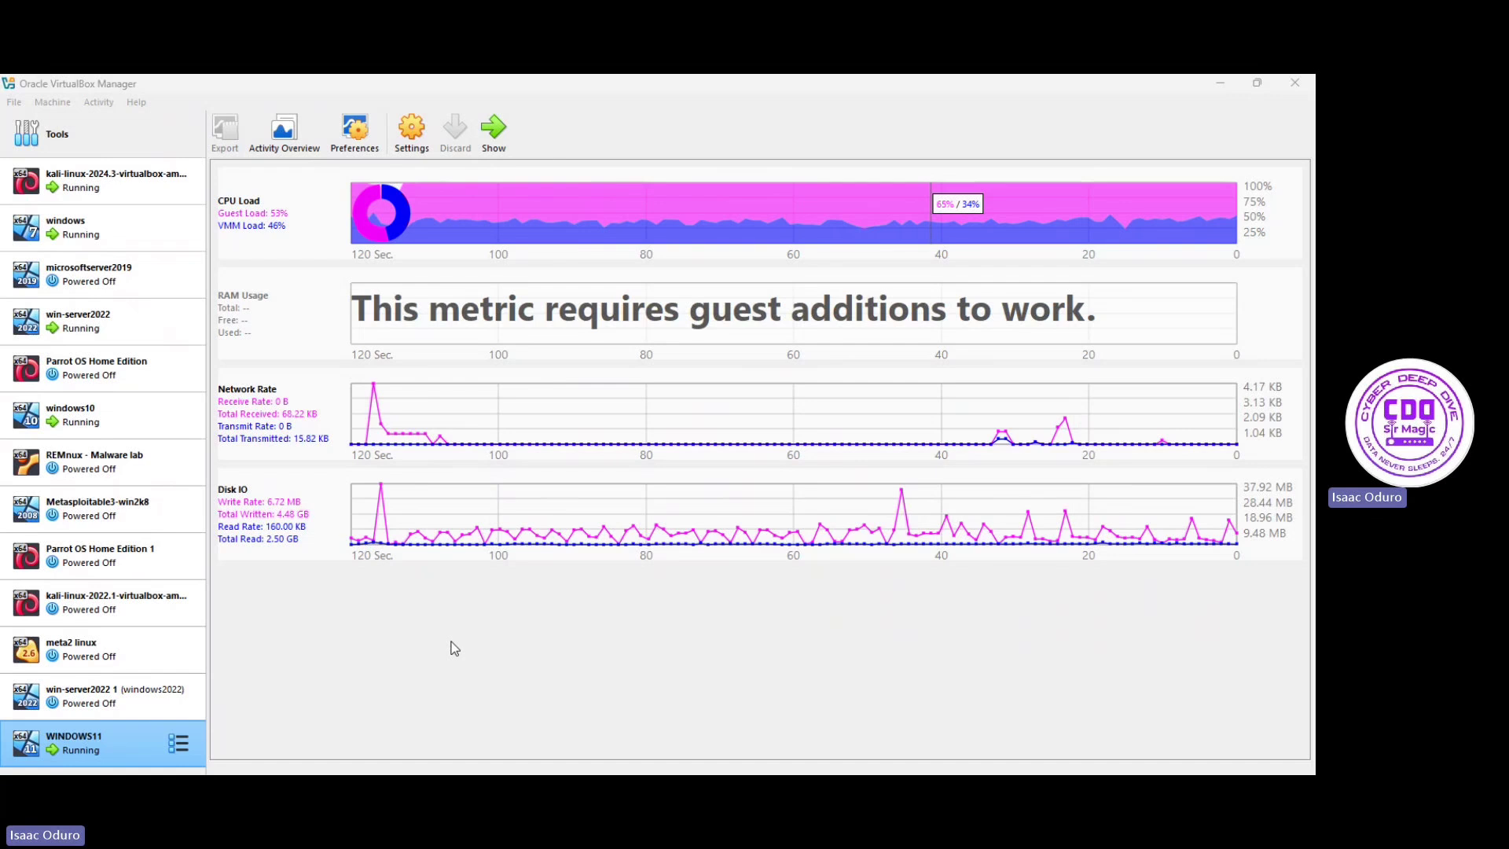
left_click(132, 181)
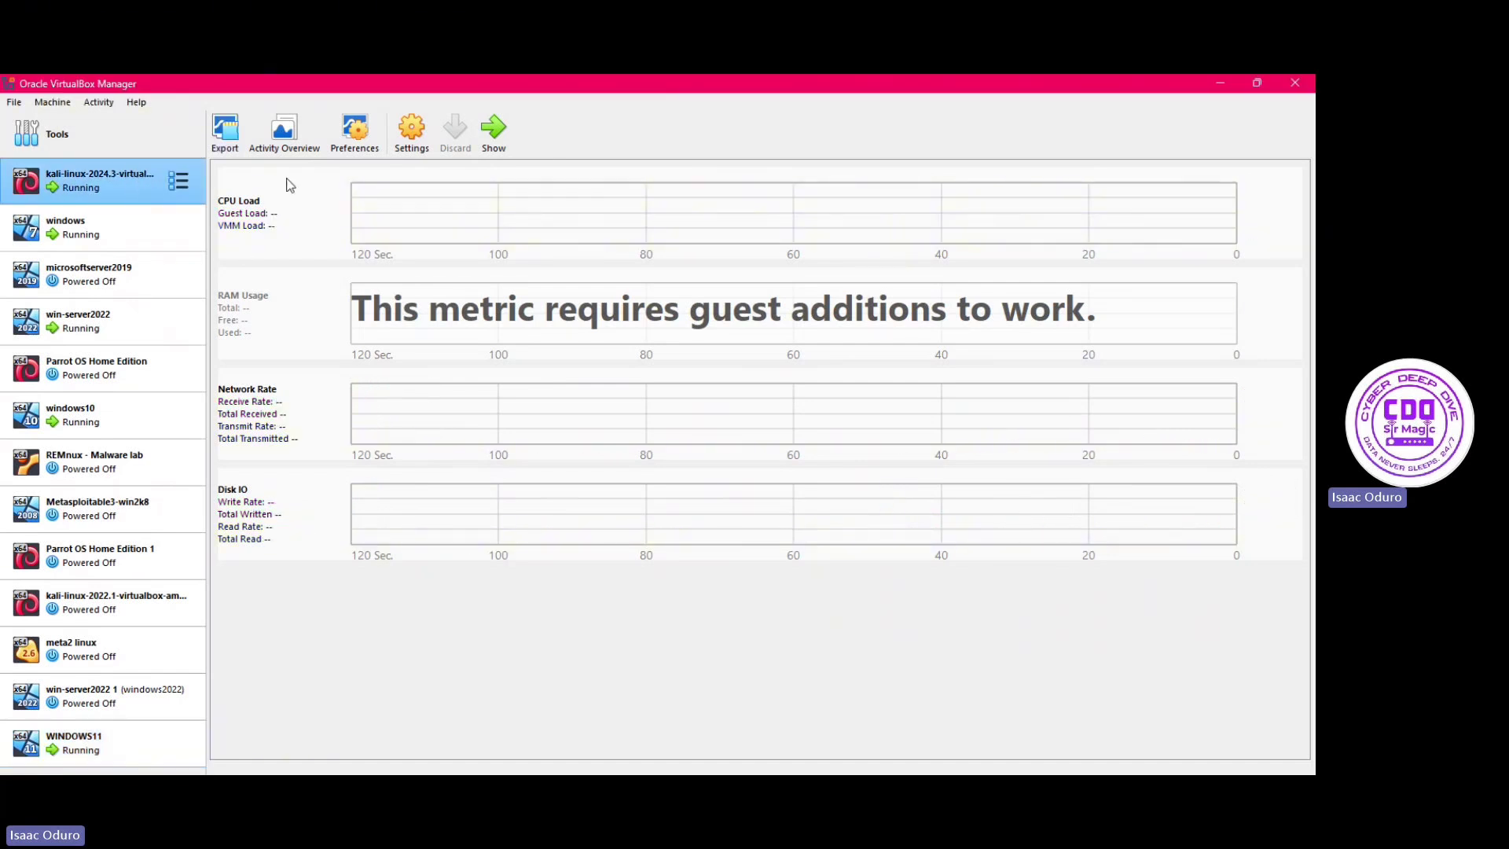
left_click(494, 129)
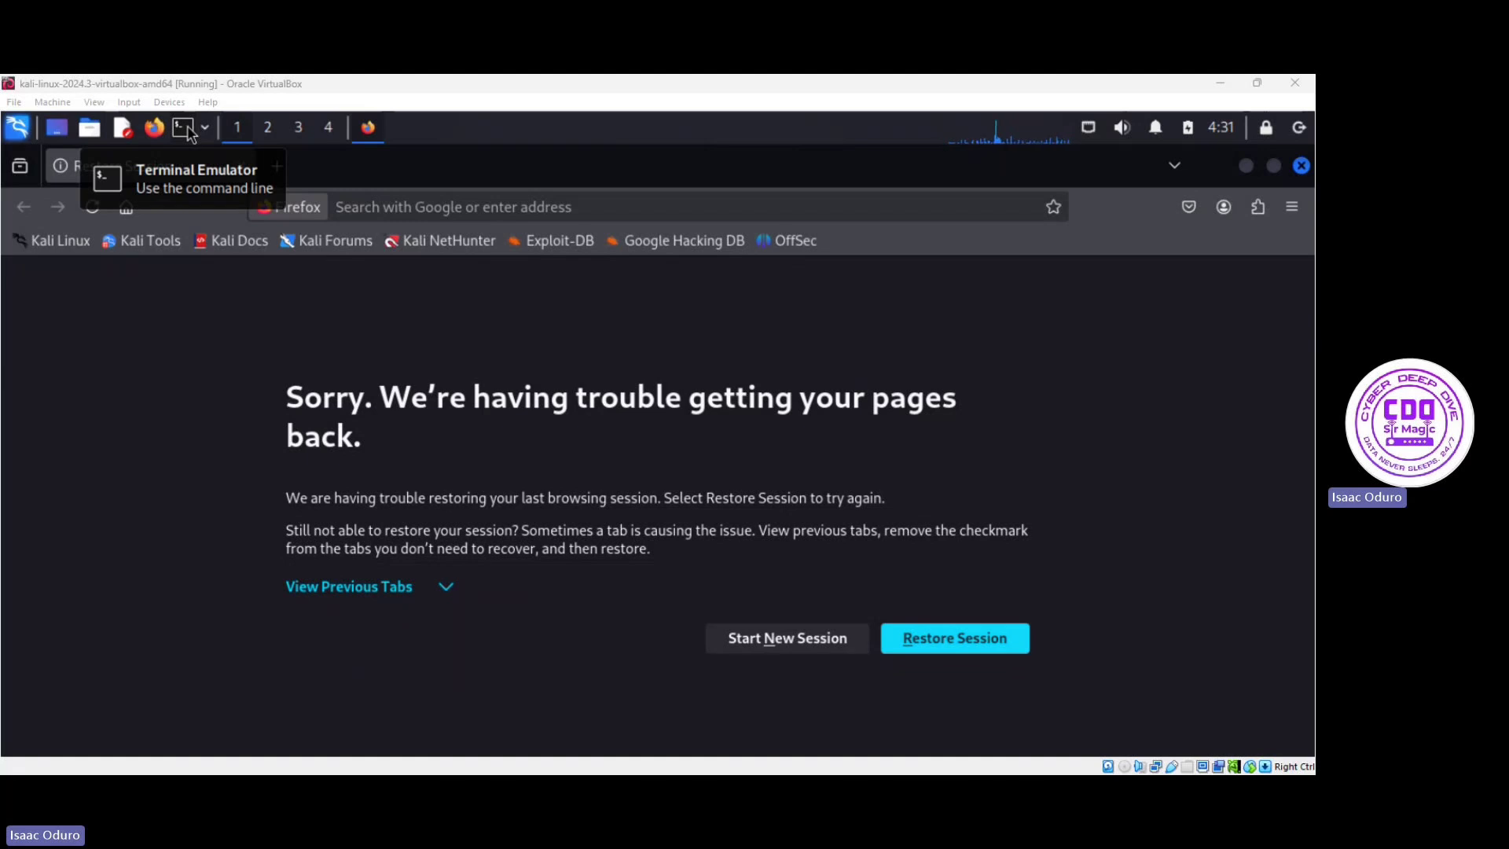
left_click(188, 131)
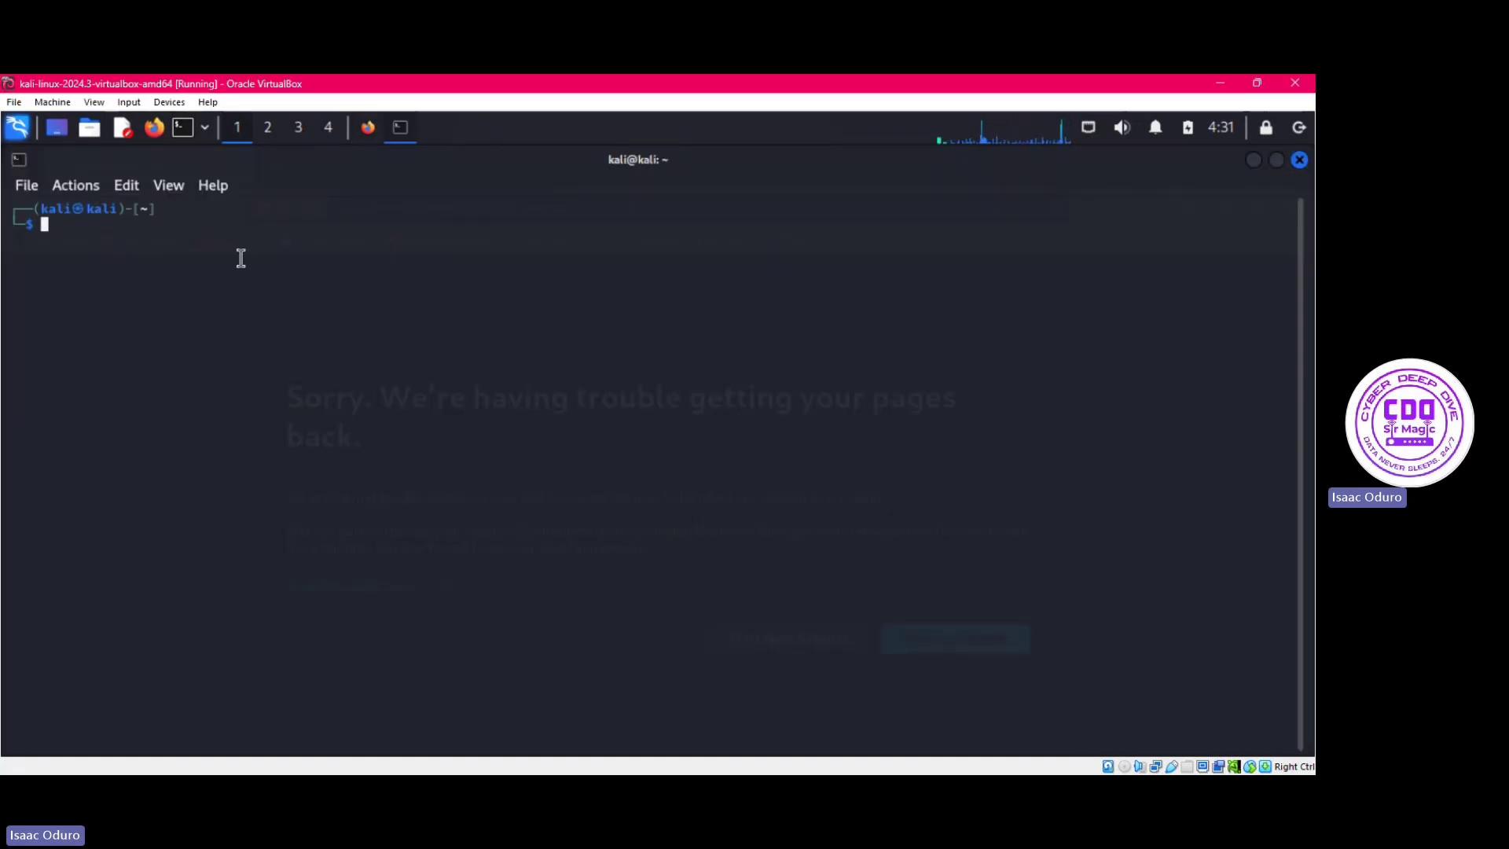
Enlarge the Kali terminal text by zooming in seven times.
right_click(244, 256)
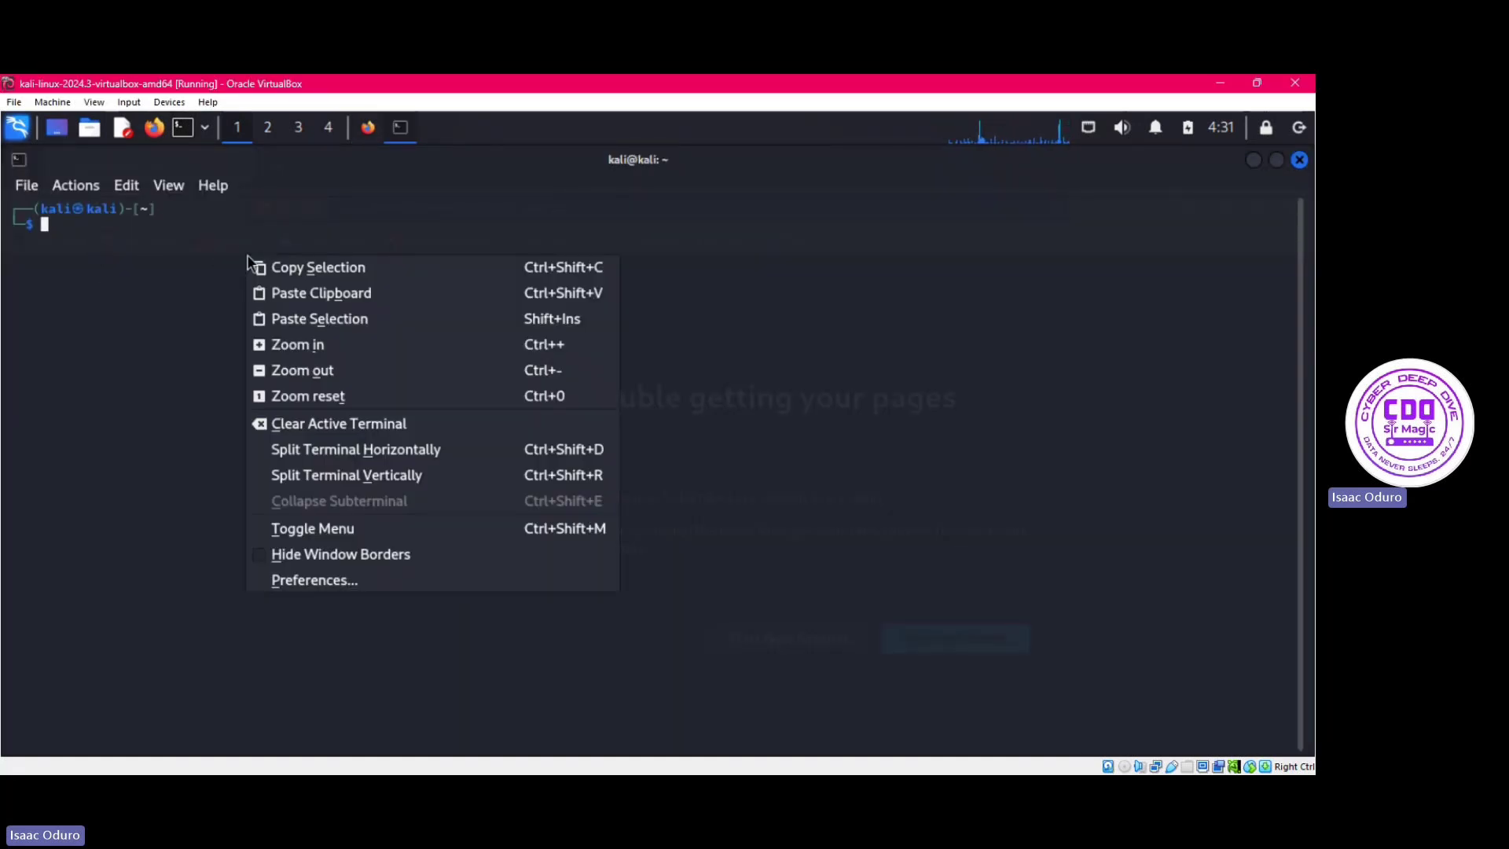
left_click(328, 354)
right_click(327, 300)
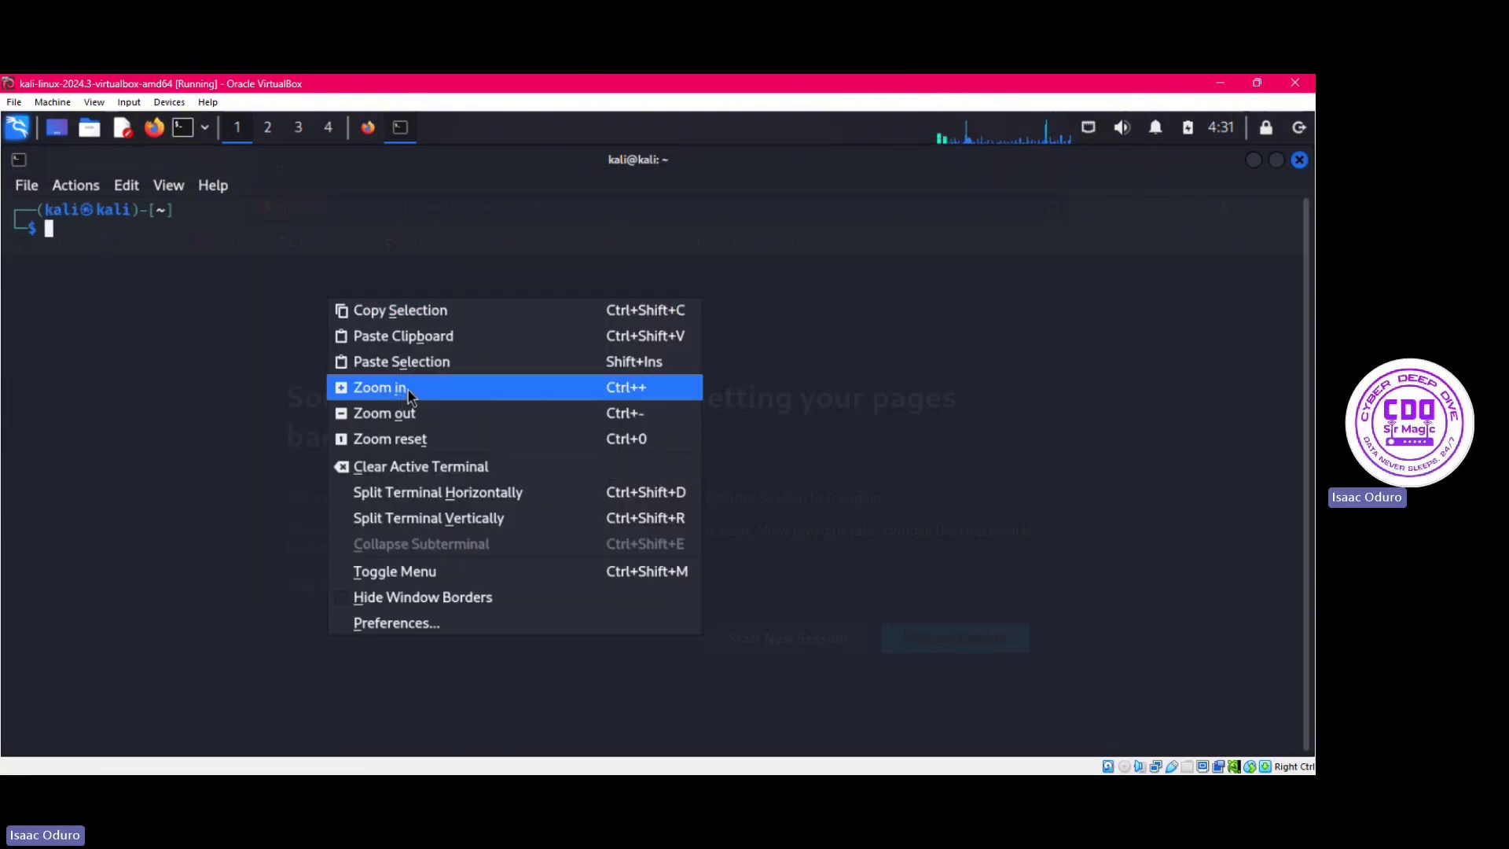
left_click(408, 393)
right_click(358, 324)
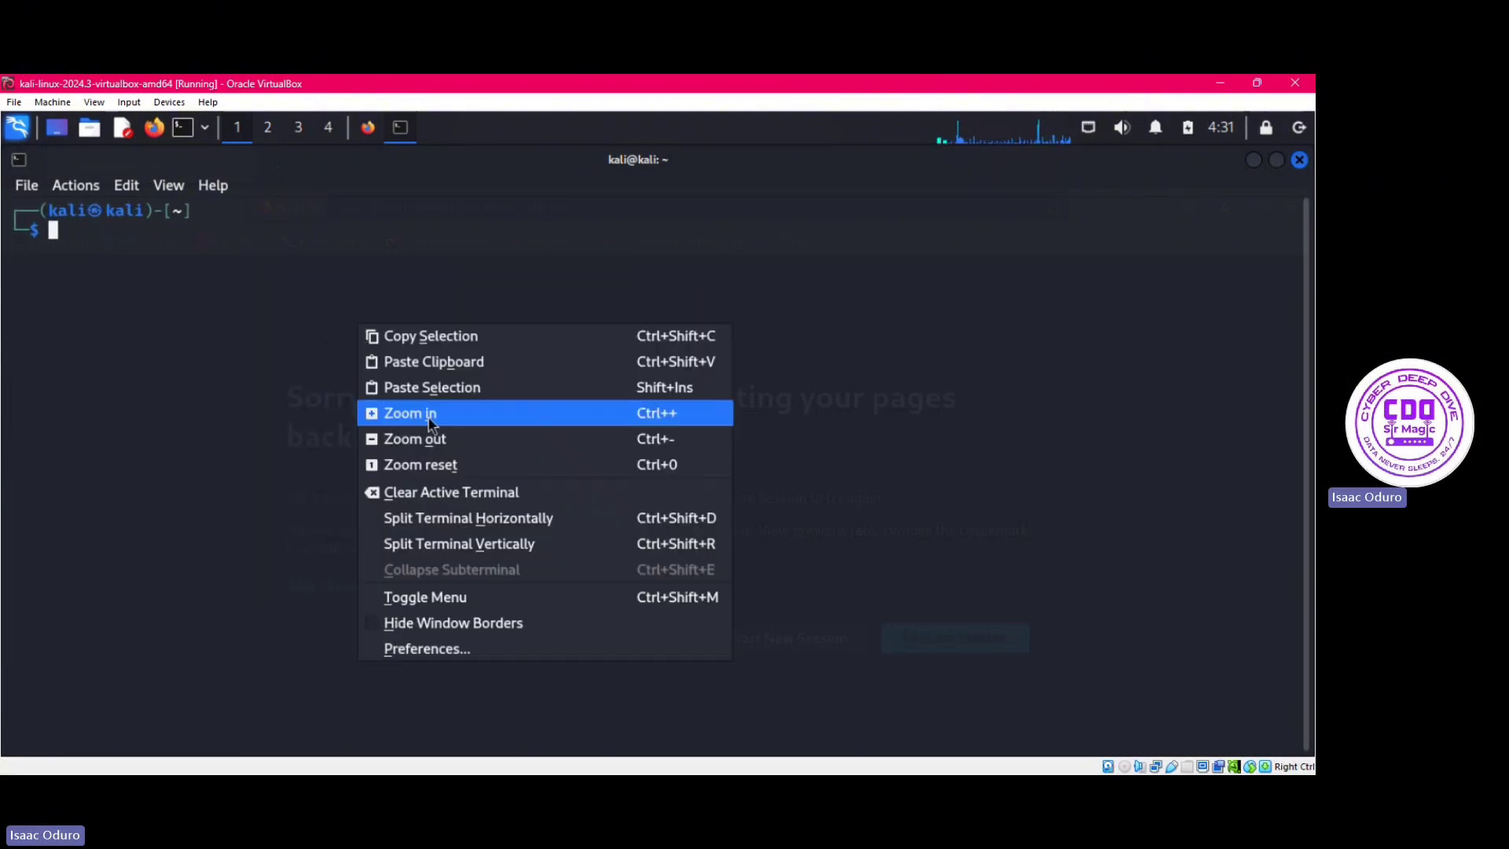
left_click(429, 420)
right_click(361, 327)
left_click(427, 414)
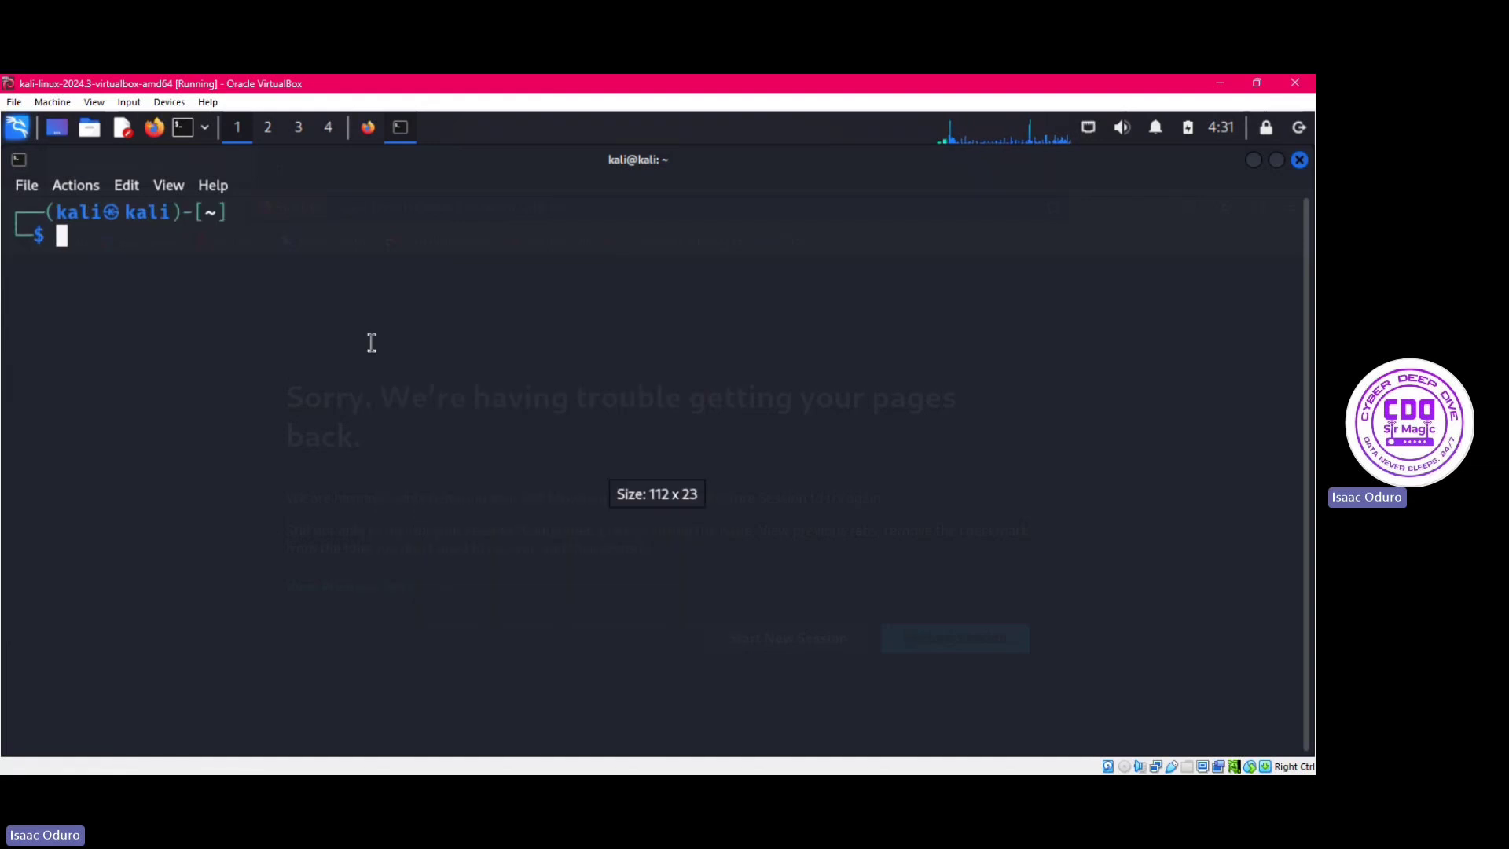
right_click(354, 305)
left_click(448, 397)
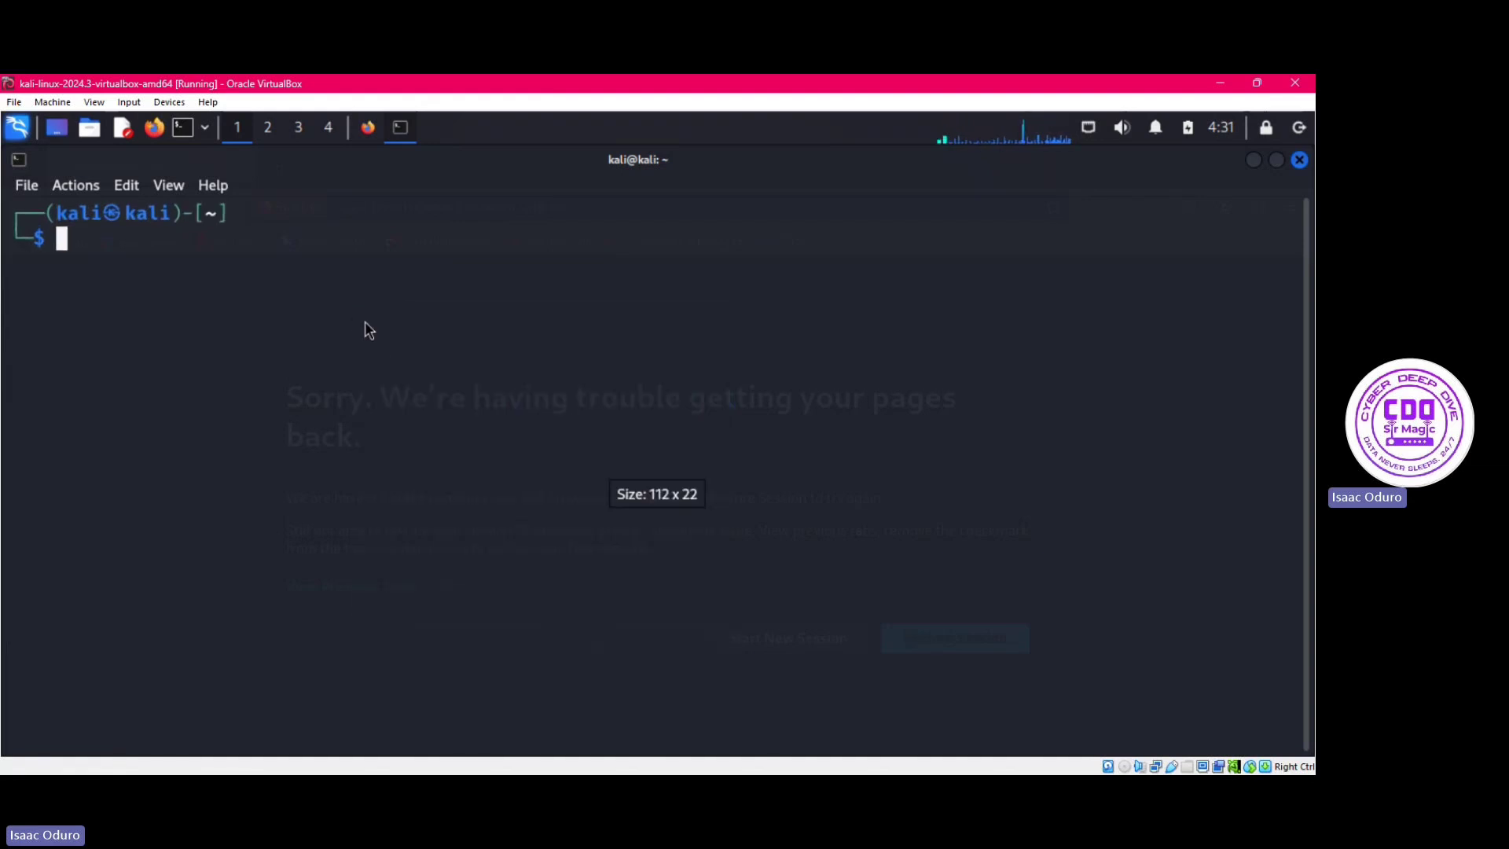
right_click(365, 322)
left_click(453, 400)
right_click(382, 347)
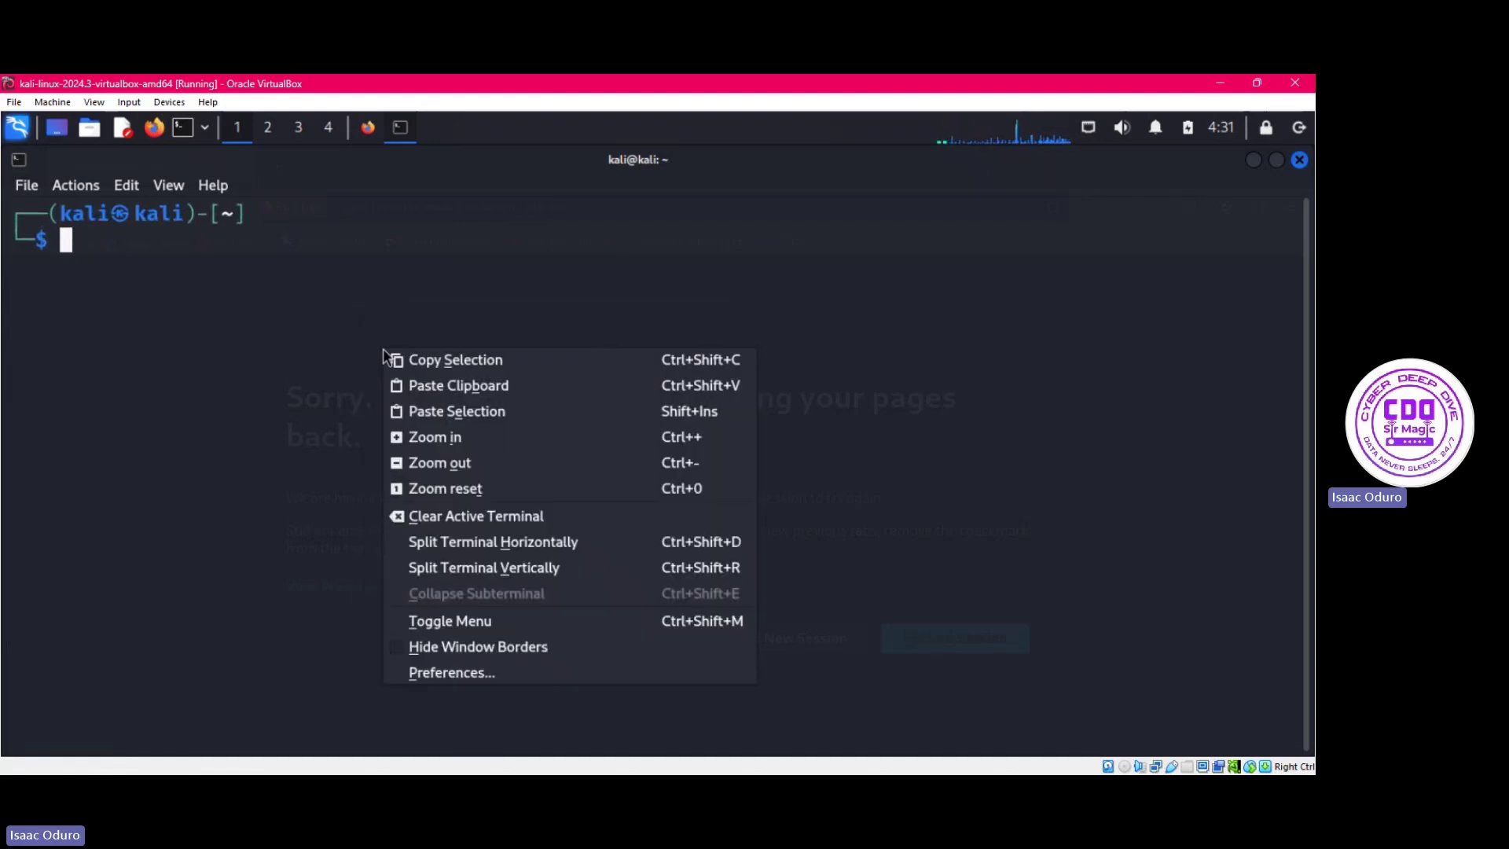
left_click(478, 437)
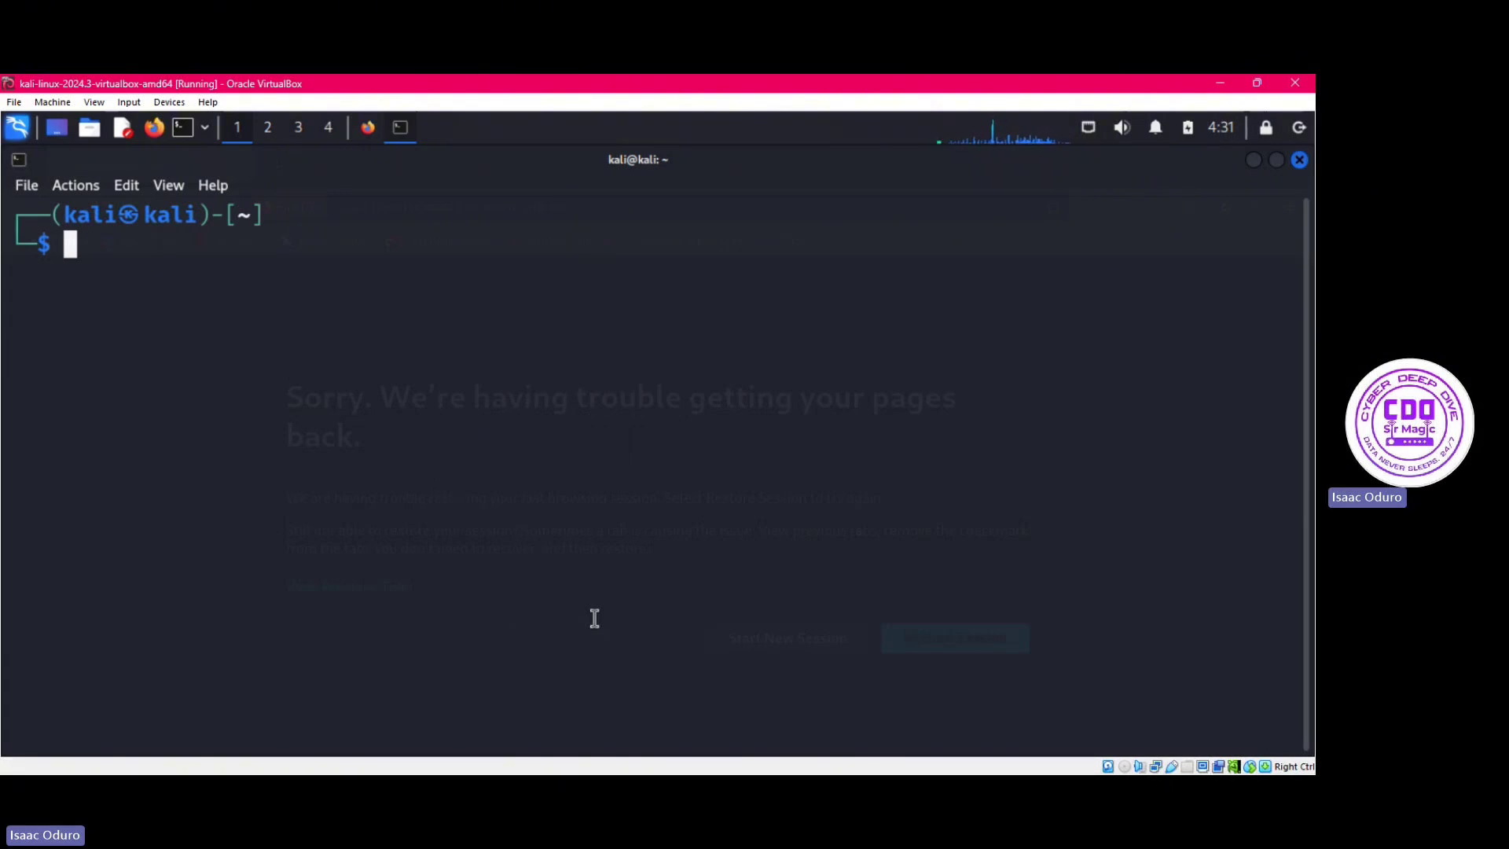
Run ifconfig in the Kali terminal to list the network interface configuration.
type("if")
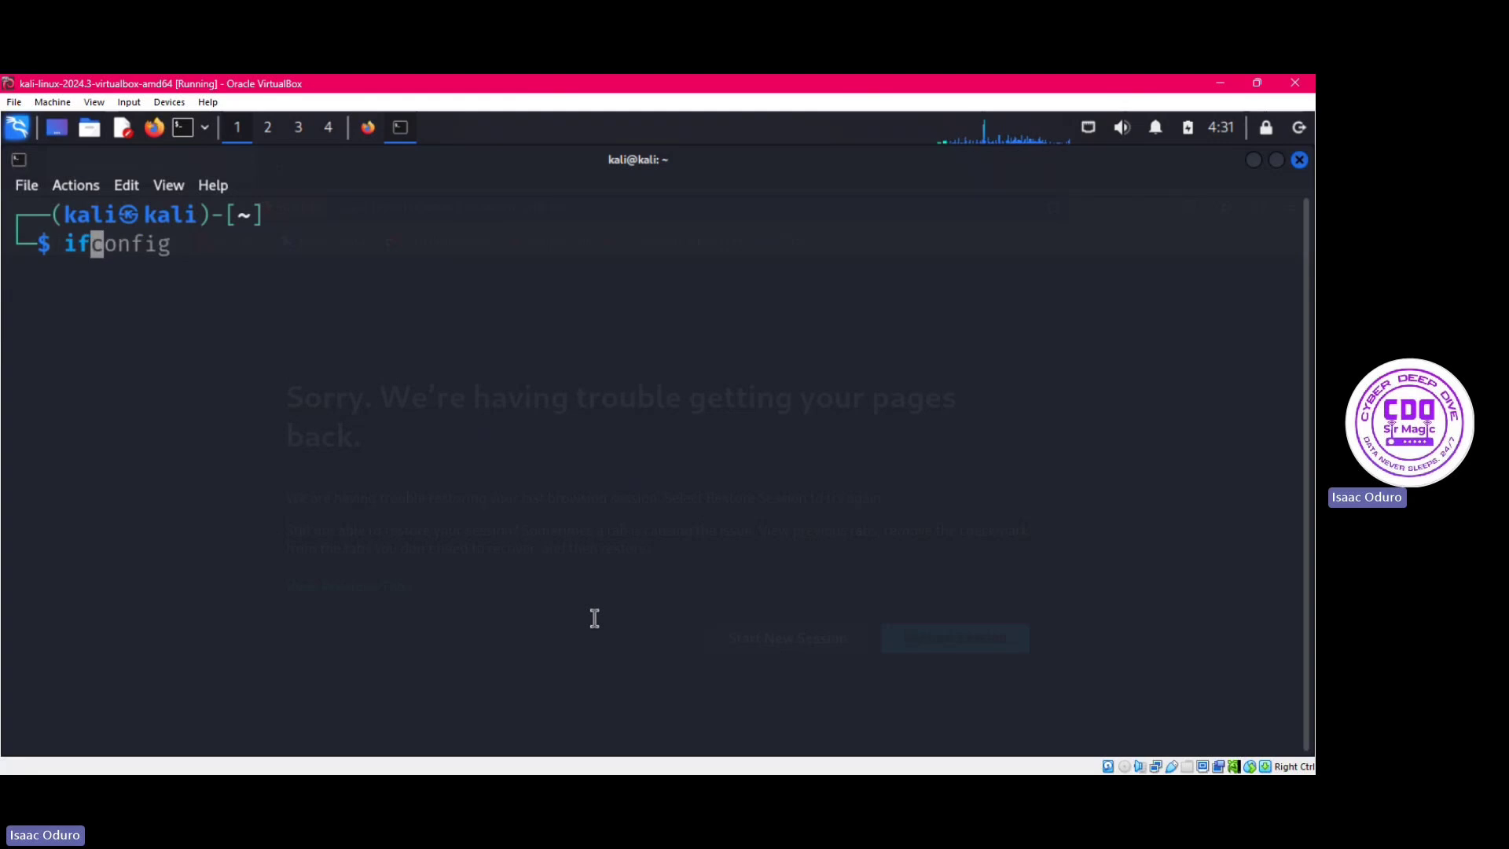
type("con")
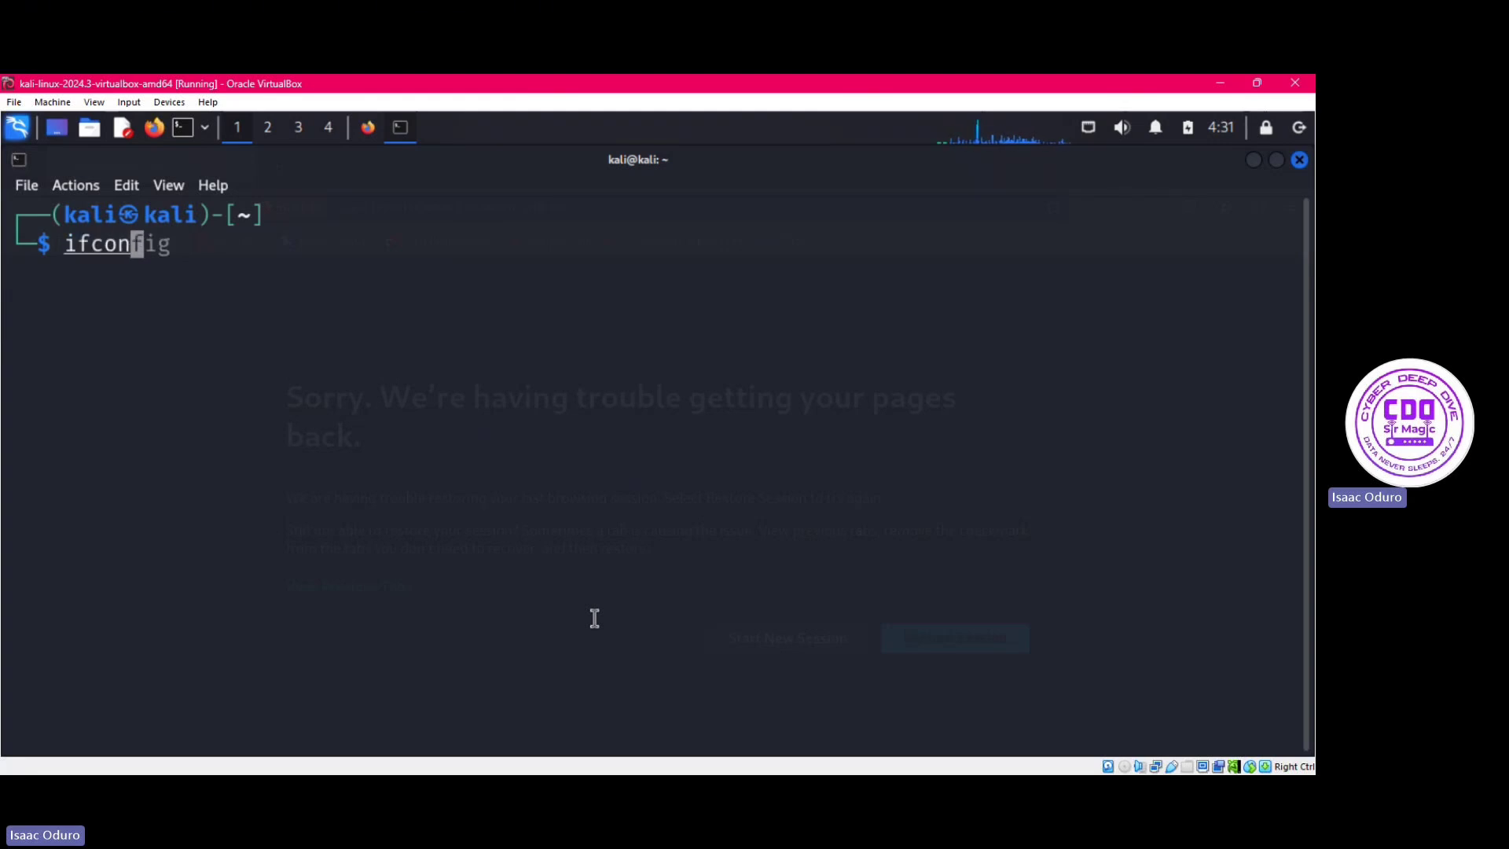
type("fig")
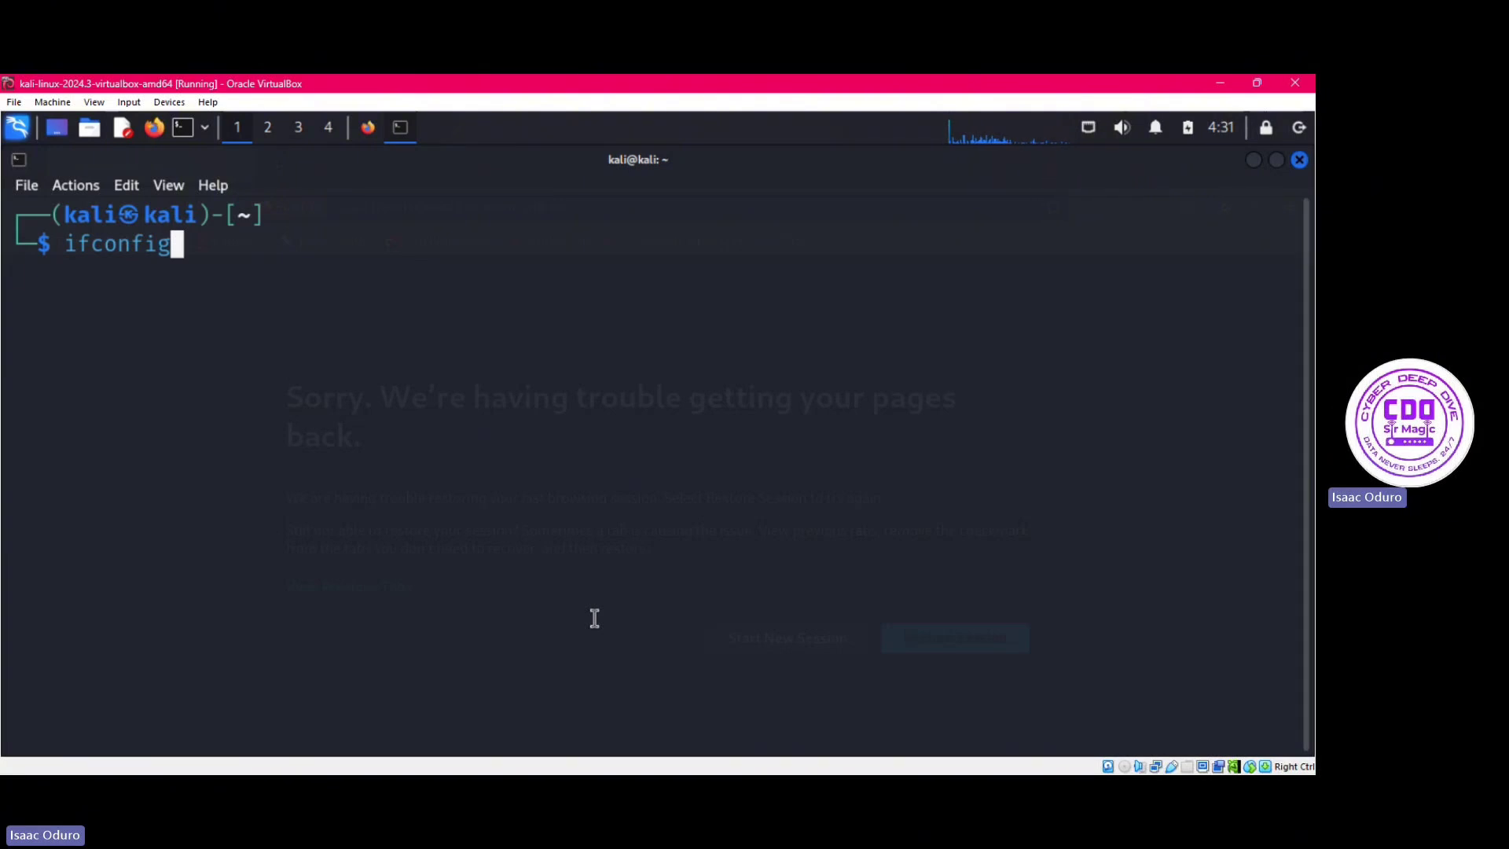
key("Return")
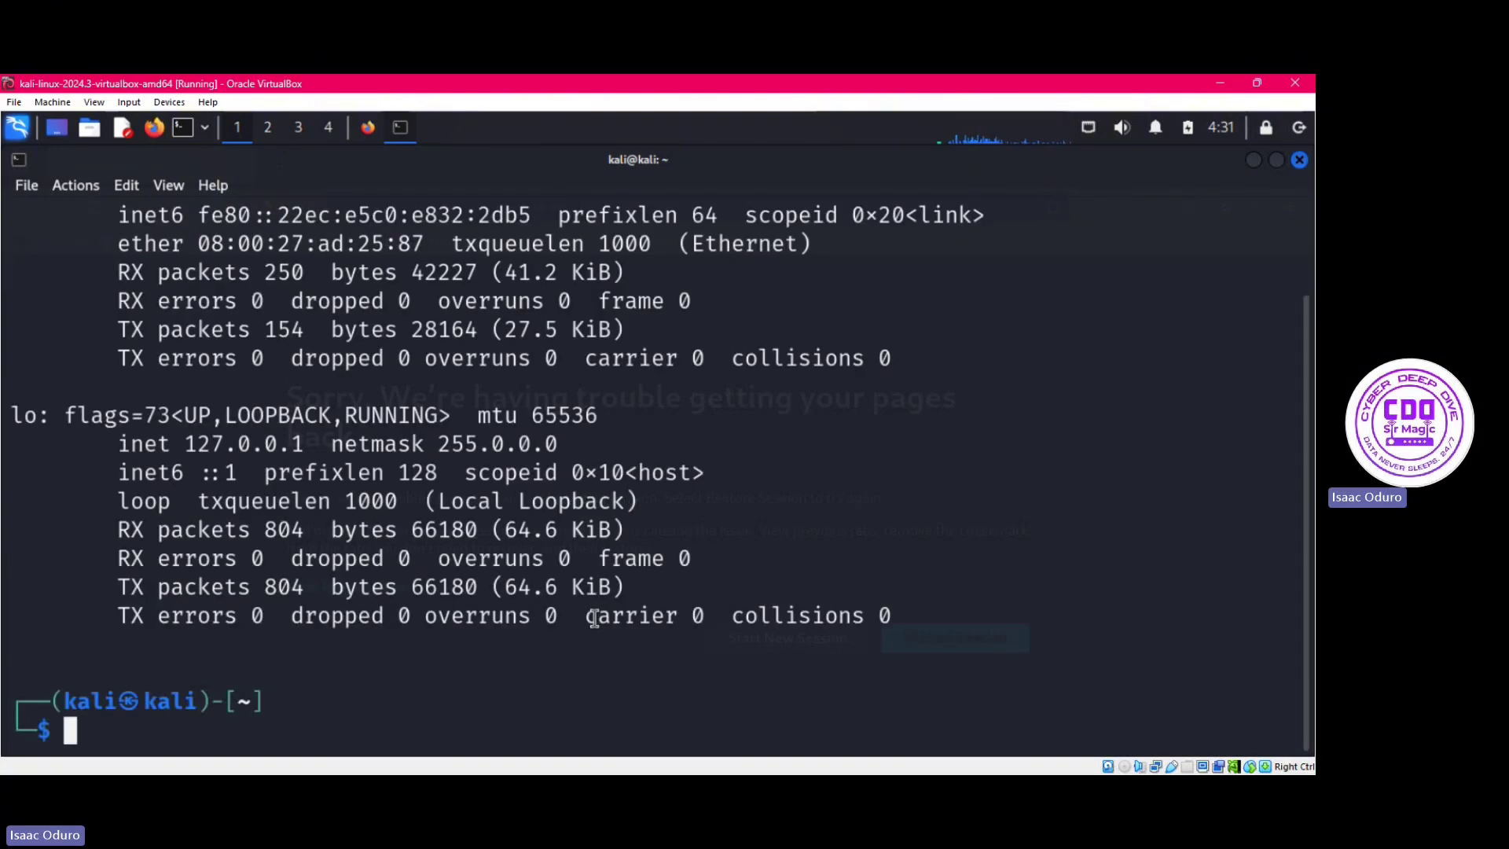
Highlight the eth0 interface name and its inet address in the ifconfig output.
scroll(739, 395, "up", 1)
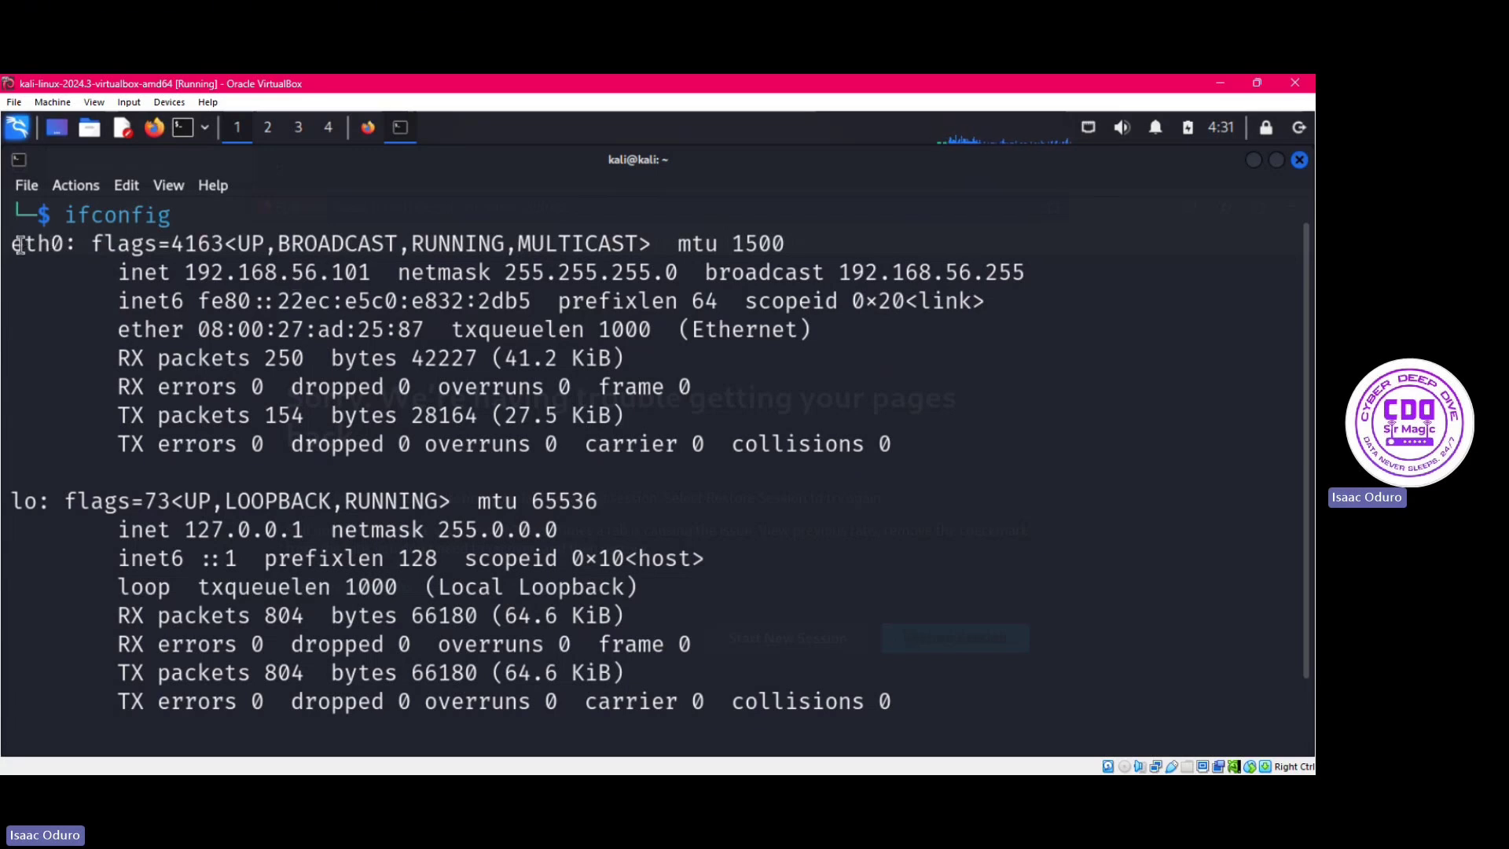
left_click_drag(10, 243, 57, 243)
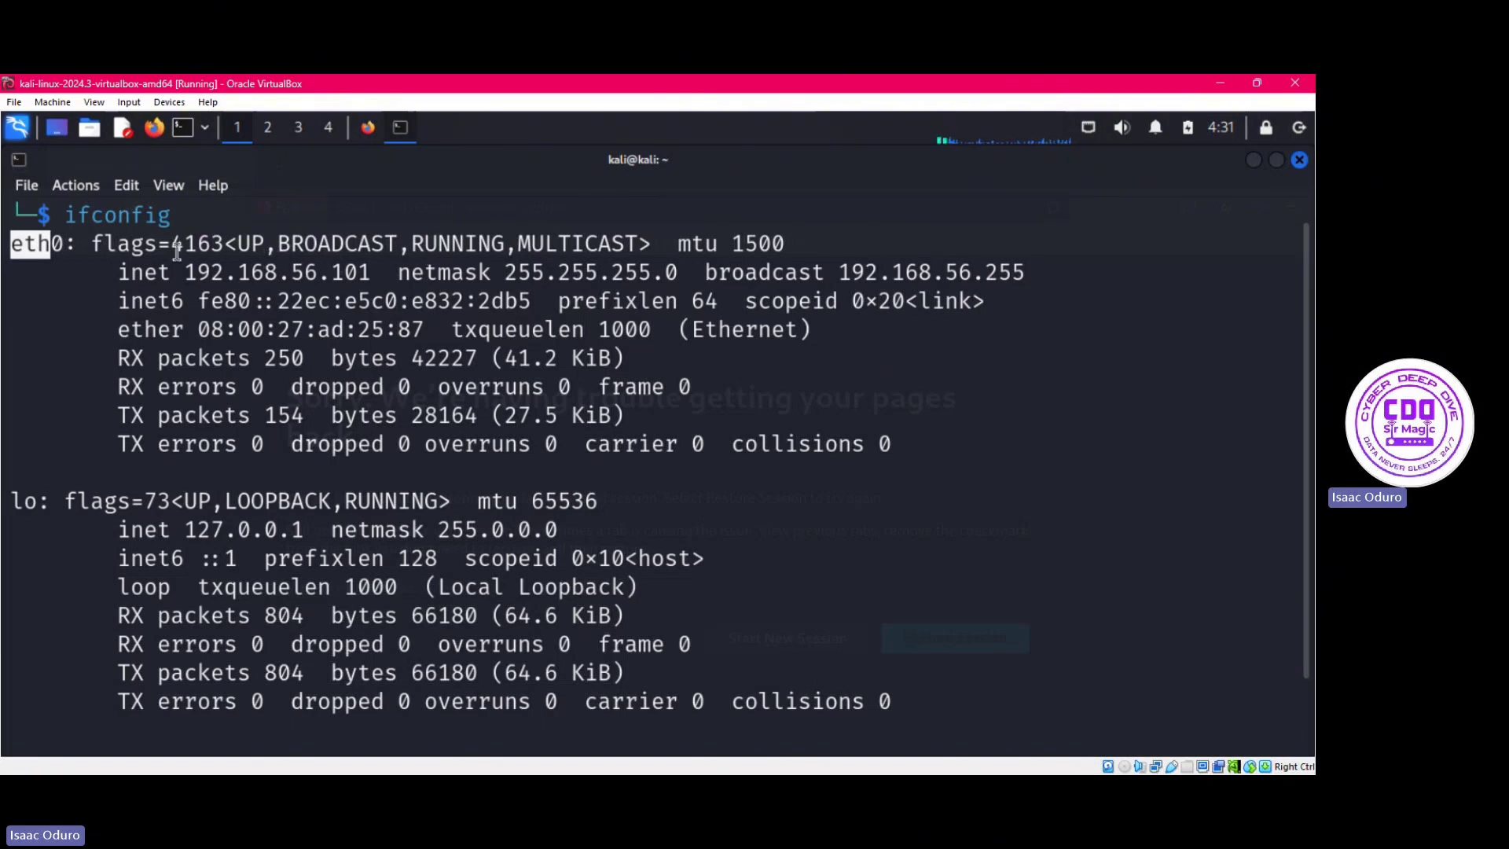
left_click(114, 280)
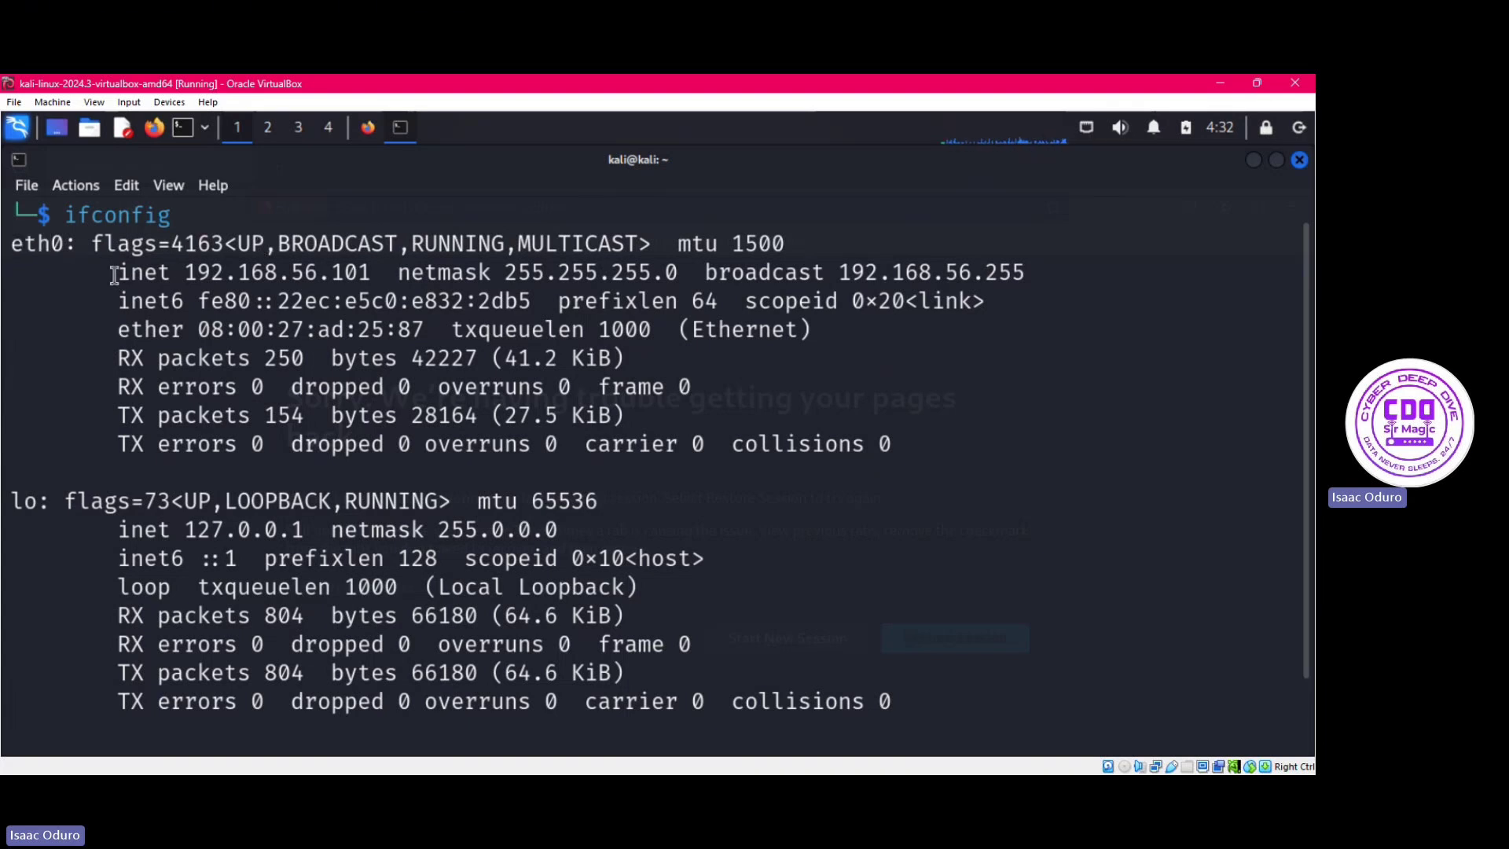
left_click_drag(117, 273, 379, 281)
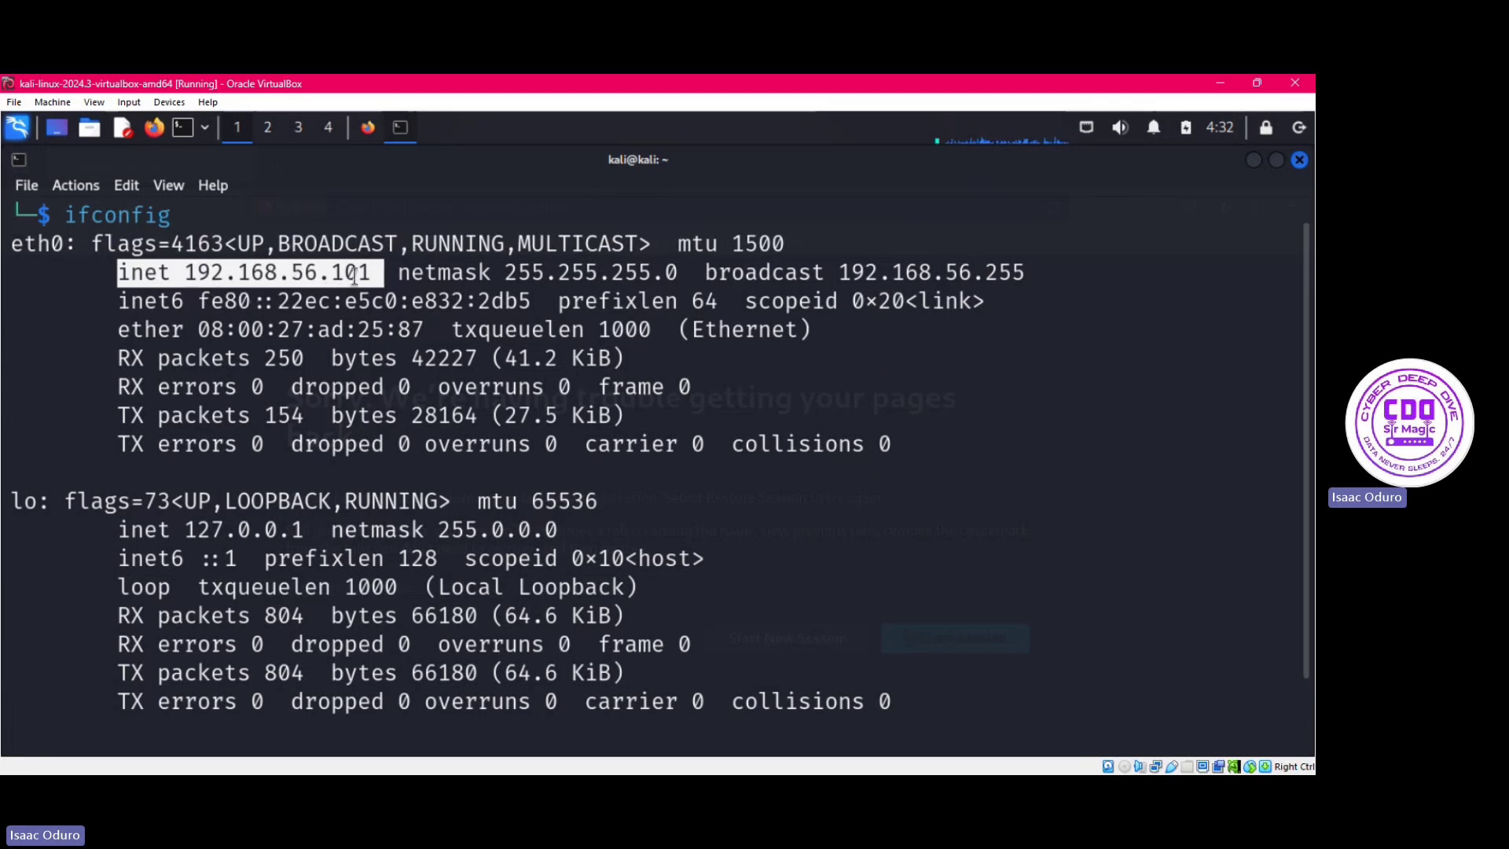
left_click(430, 289)
Highlight eth0's netmask and its broadcast address, and clear the selection.
left_click_drag(398, 272, 681, 272)
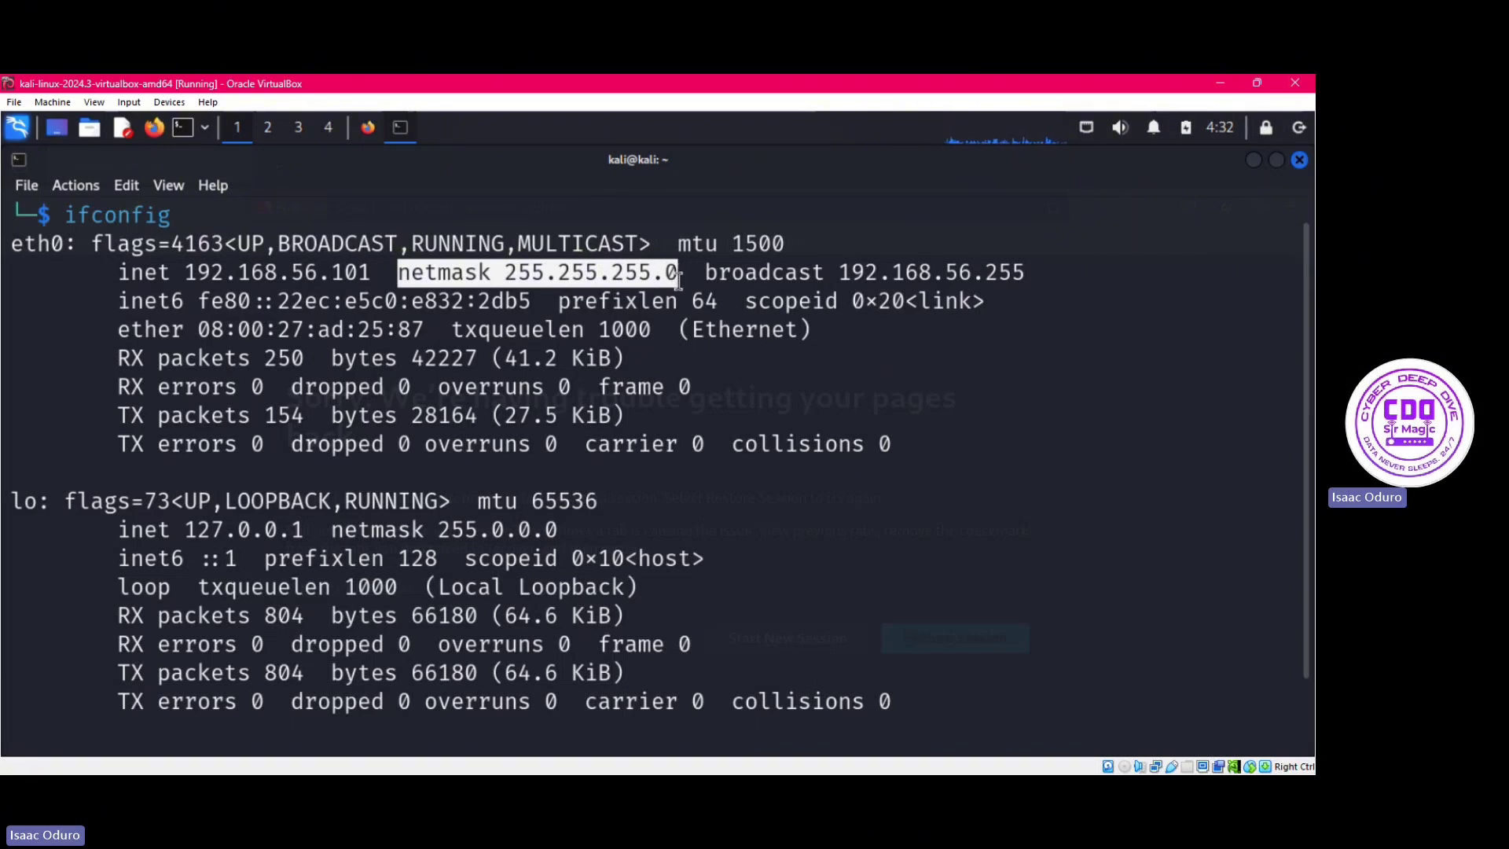
left_click(698, 273)
left_click_drag(707, 272, 1000, 271)
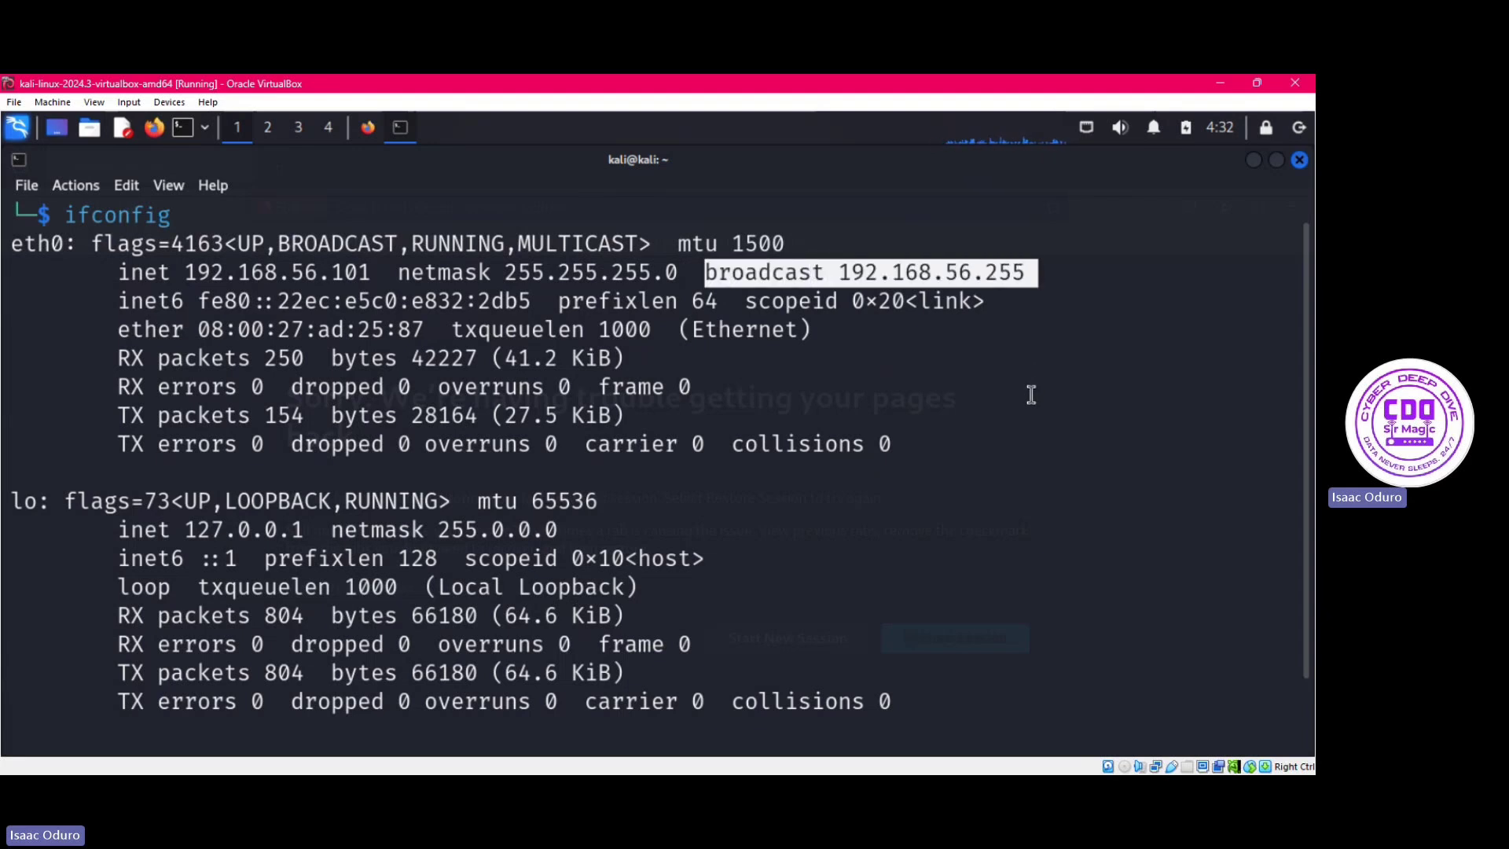
left_click(828, 360)
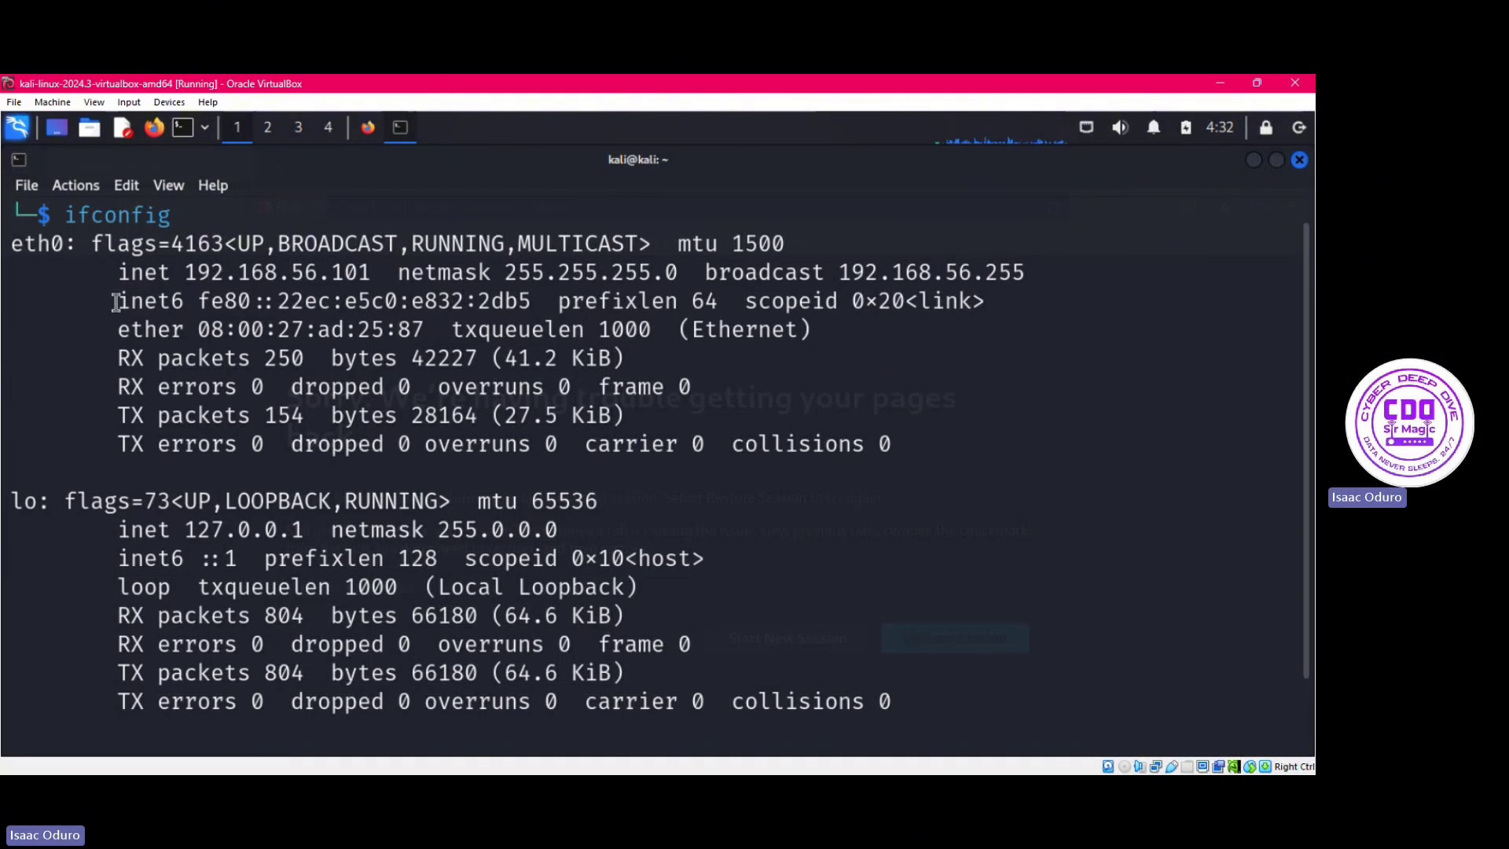
Highlight eth0's inet6 address and return to highlighting its inet address for comparison.
left_click_drag(116, 303, 531, 302)
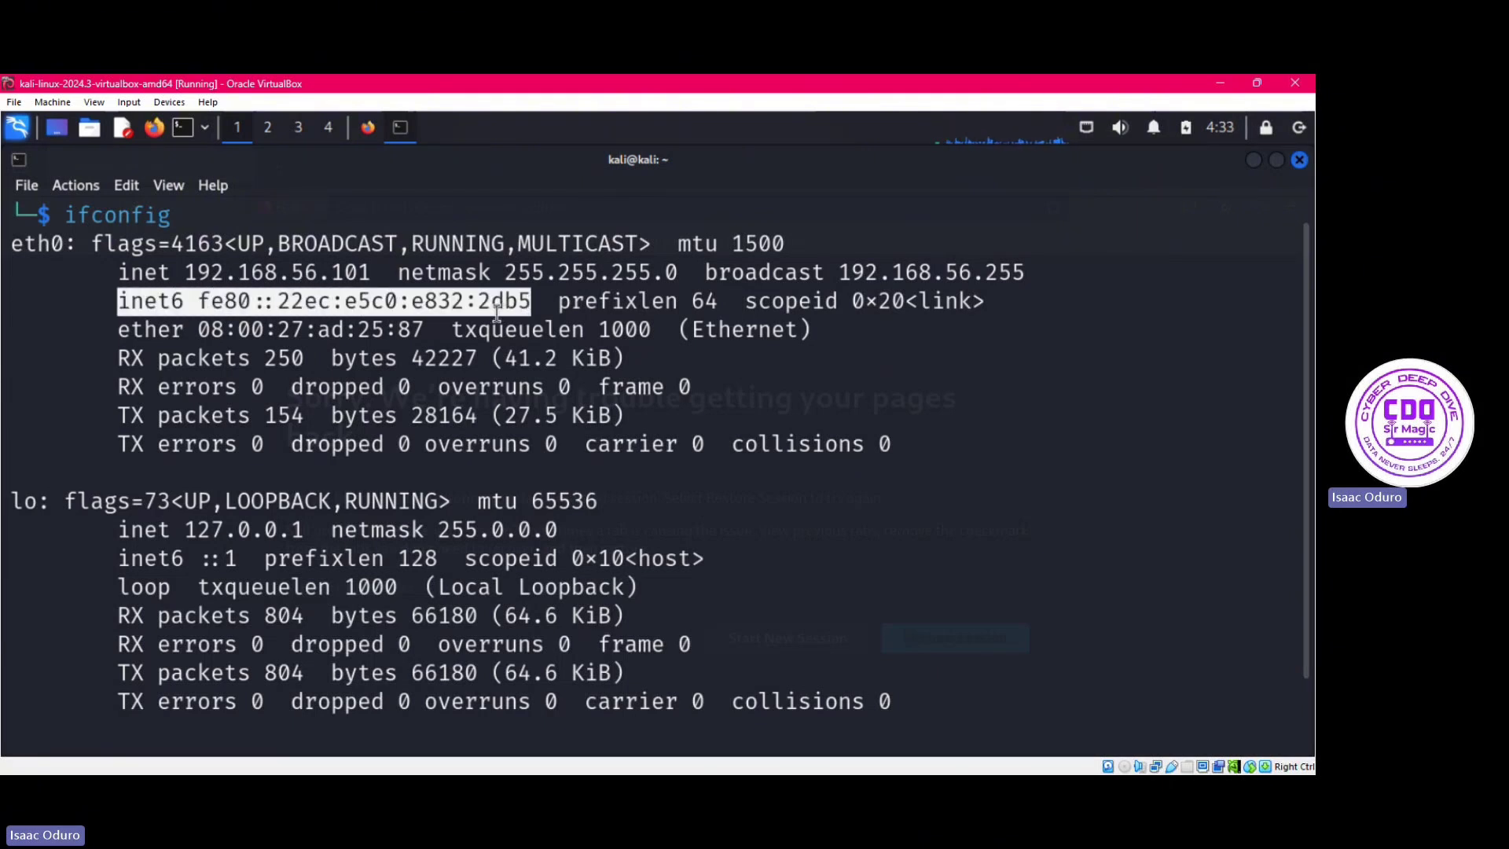
left_click(127, 277)
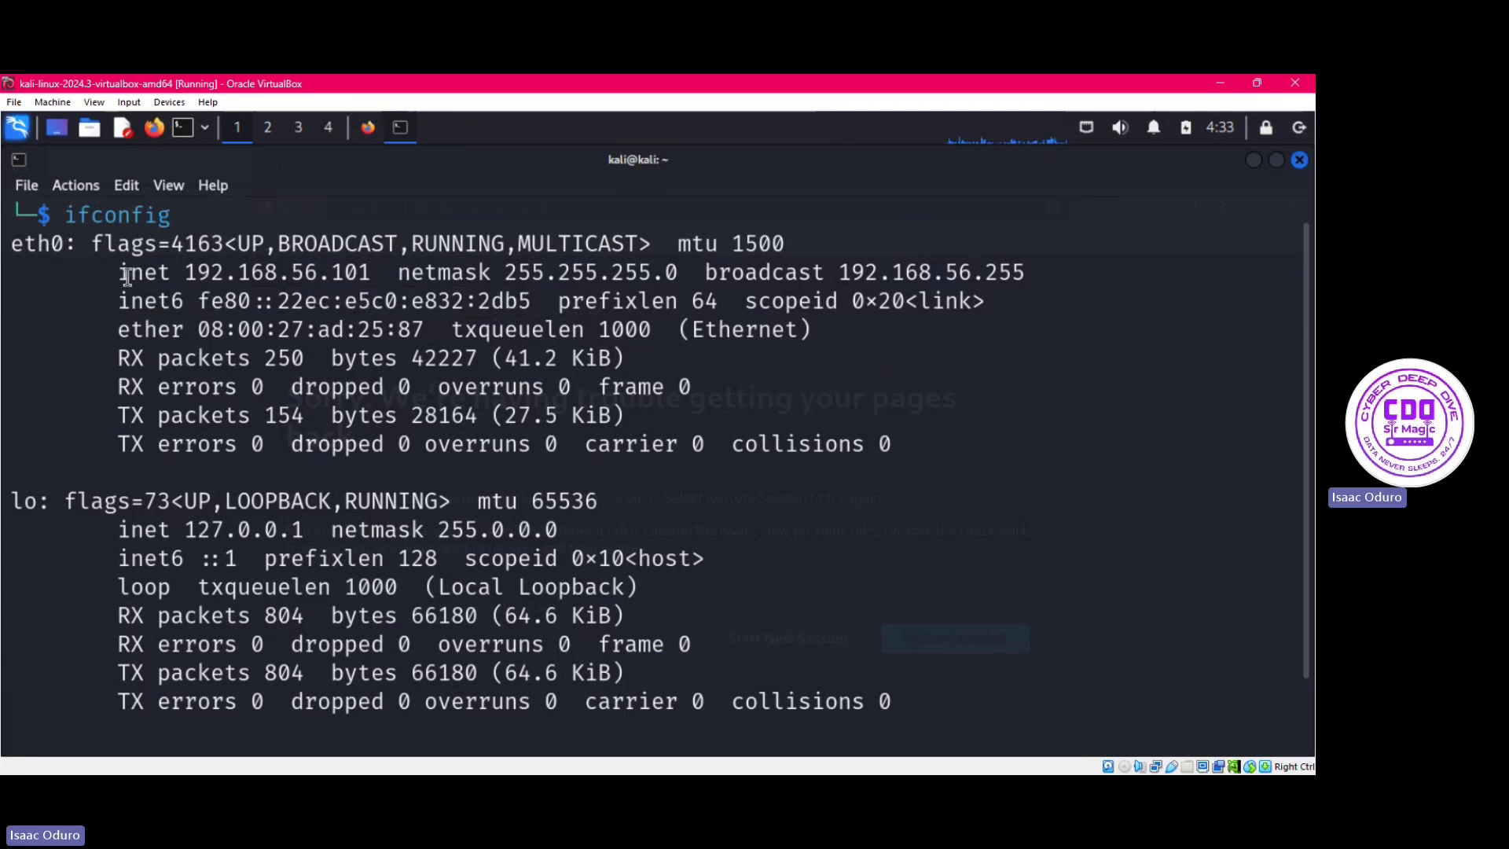
left_click_drag(121, 275, 378, 275)
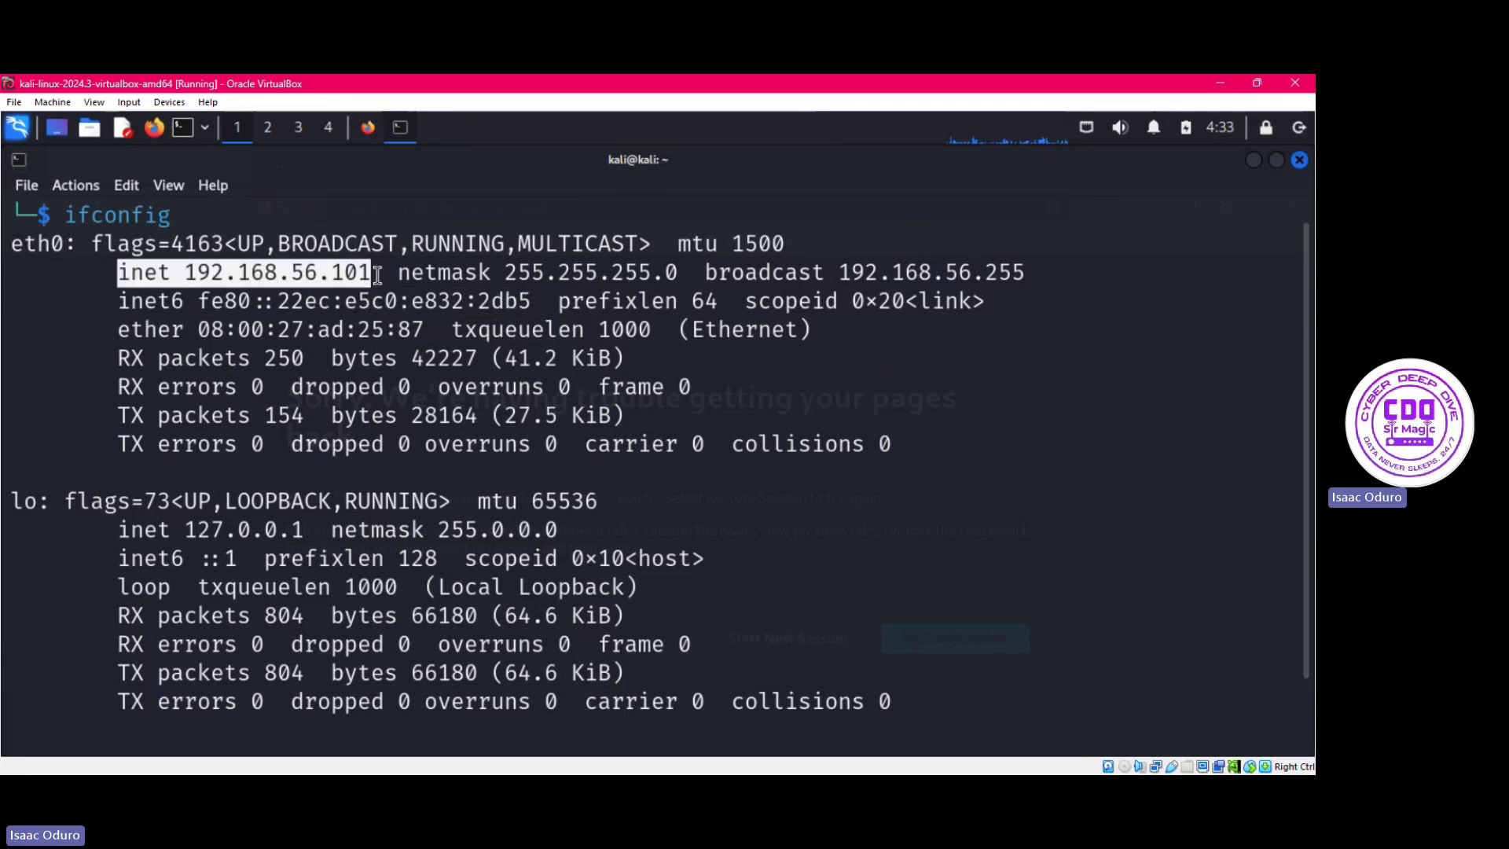
Highlight eth0's inet6 address in the ifconfig output and clear the selection.
left_click(111, 303)
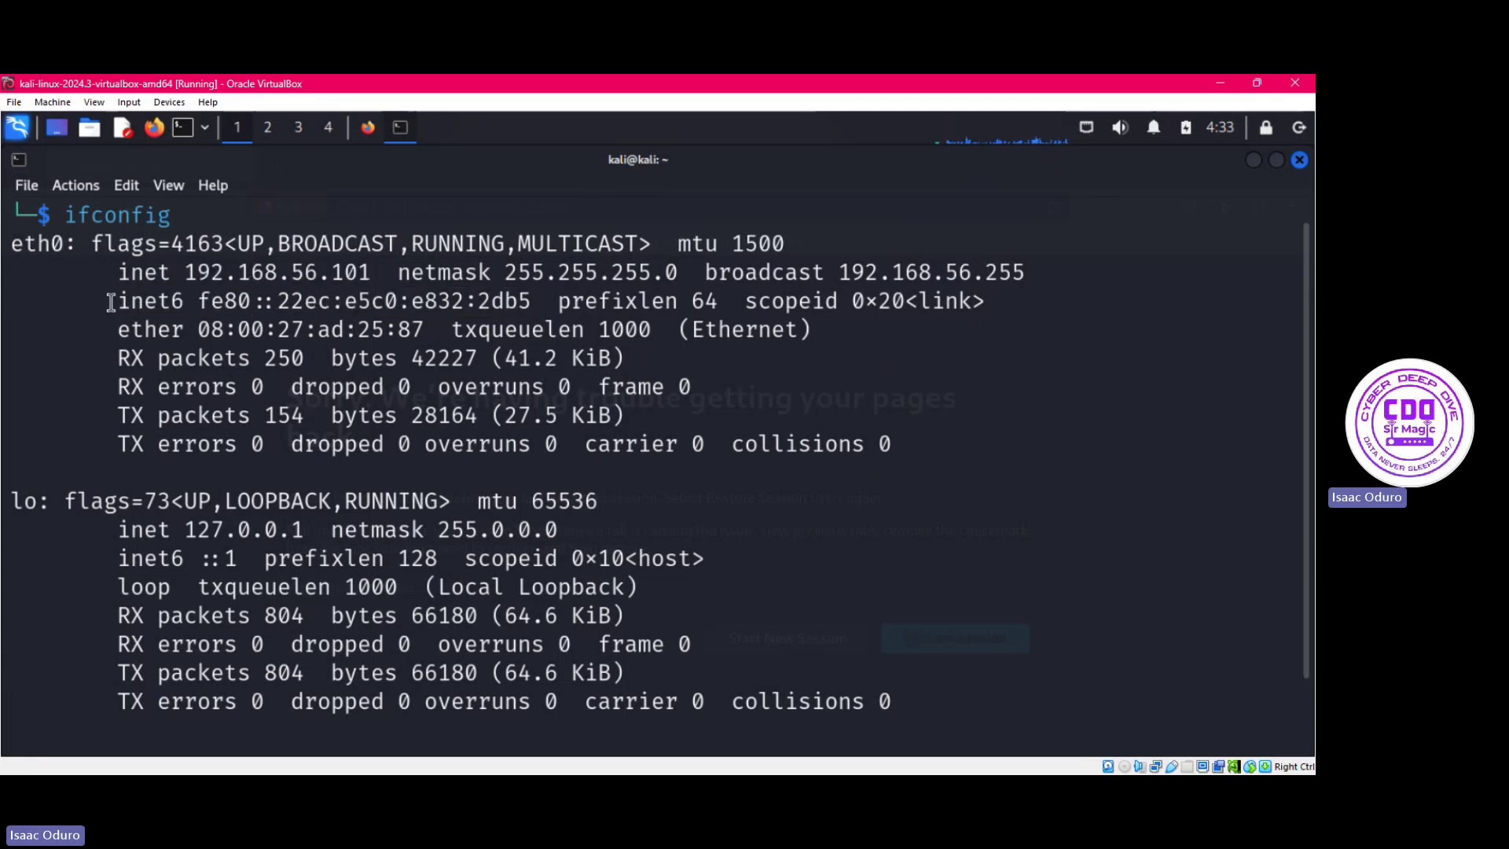
left_click_drag(111, 303, 543, 302)
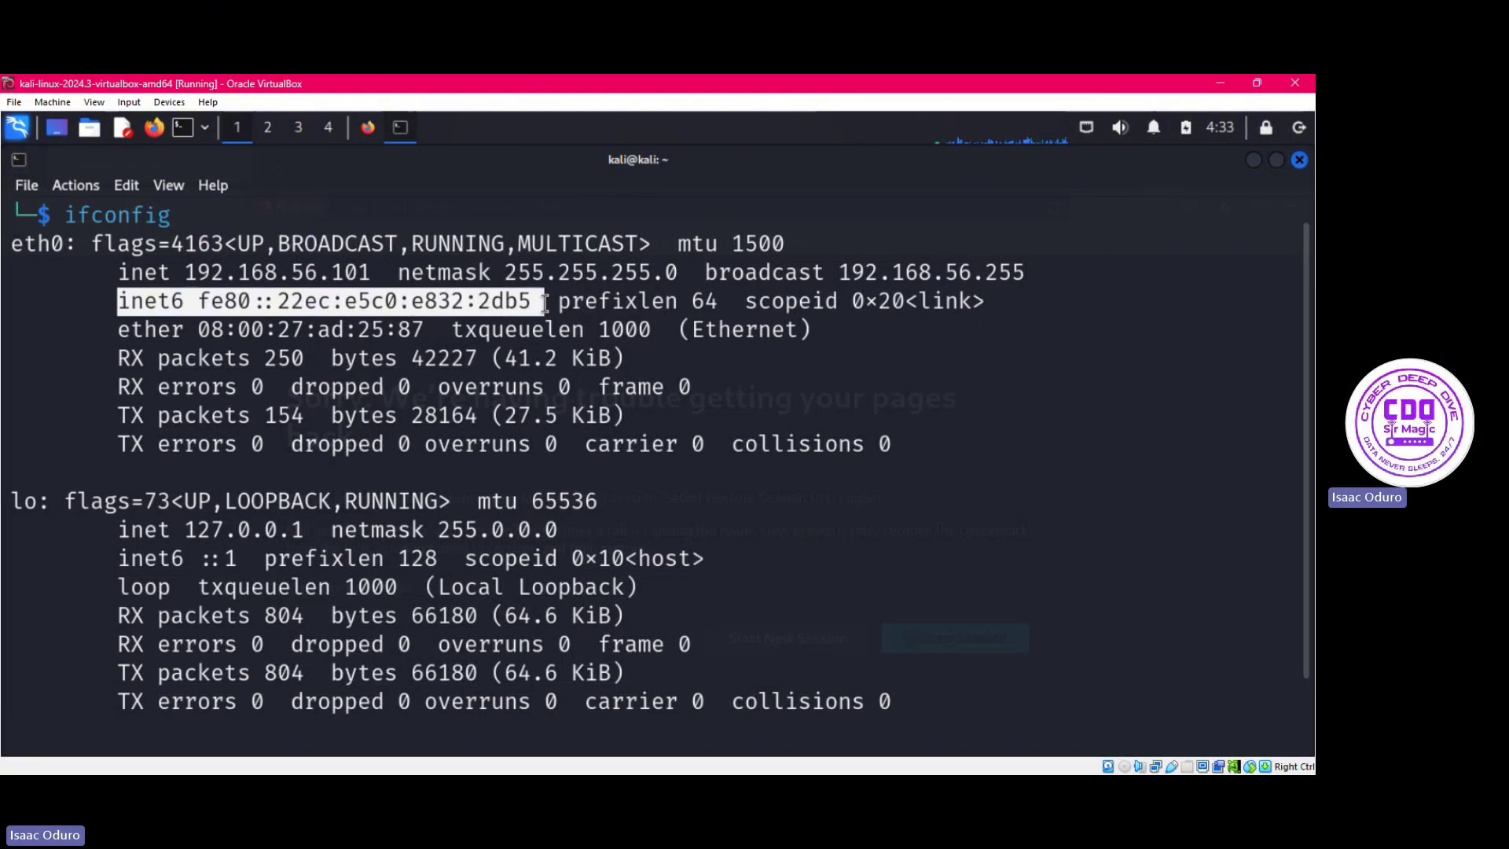
left_click(67, 347)
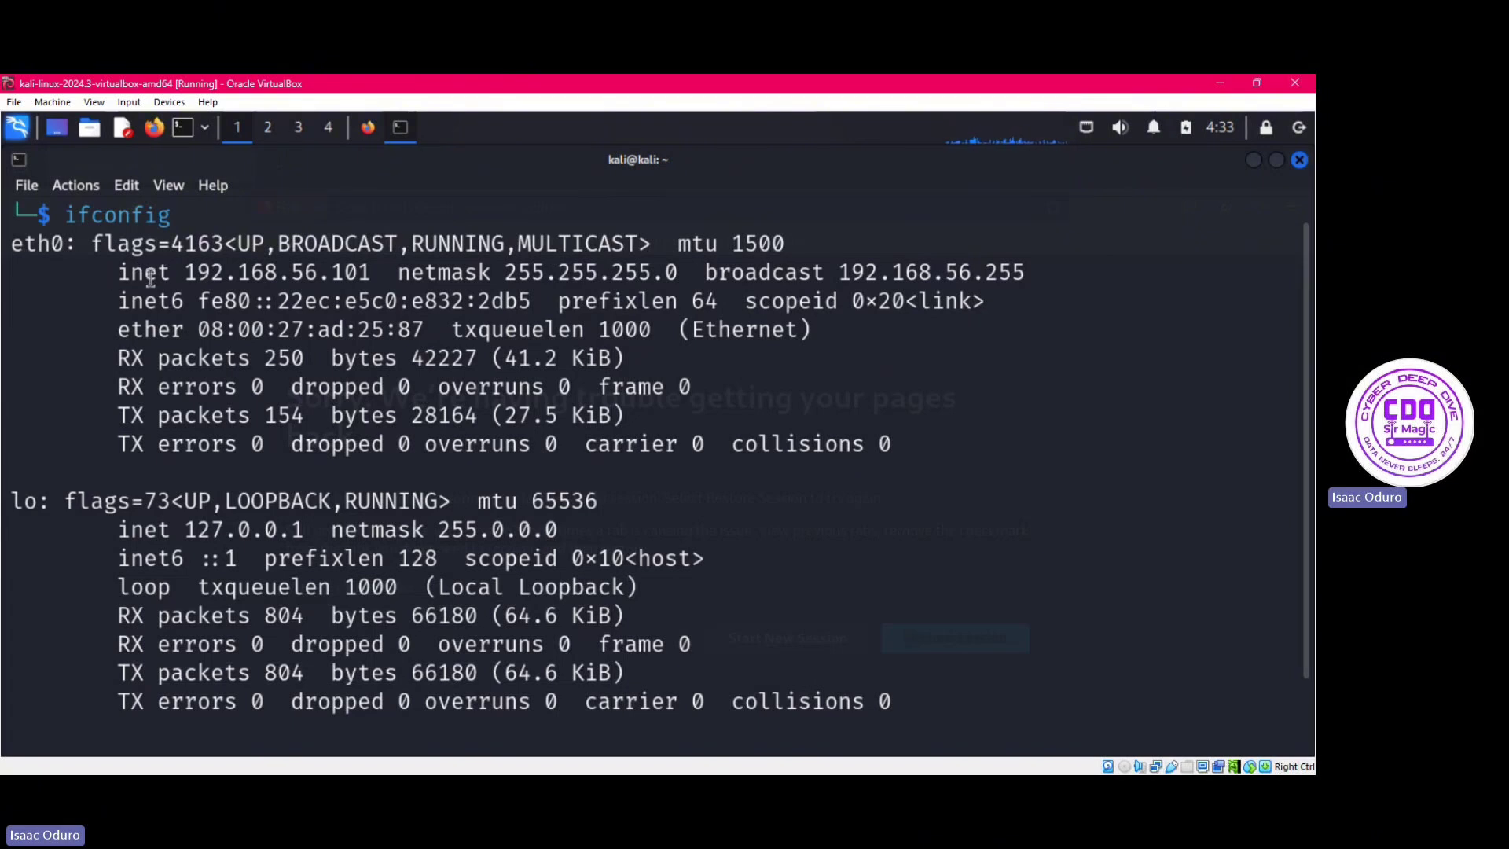
Highlight eth0's netmask and inet address, return to highlighting the full netmask entry, and clear the selection.
left_click_drag(396, 275, 507, 274)
left_click(676, 274)
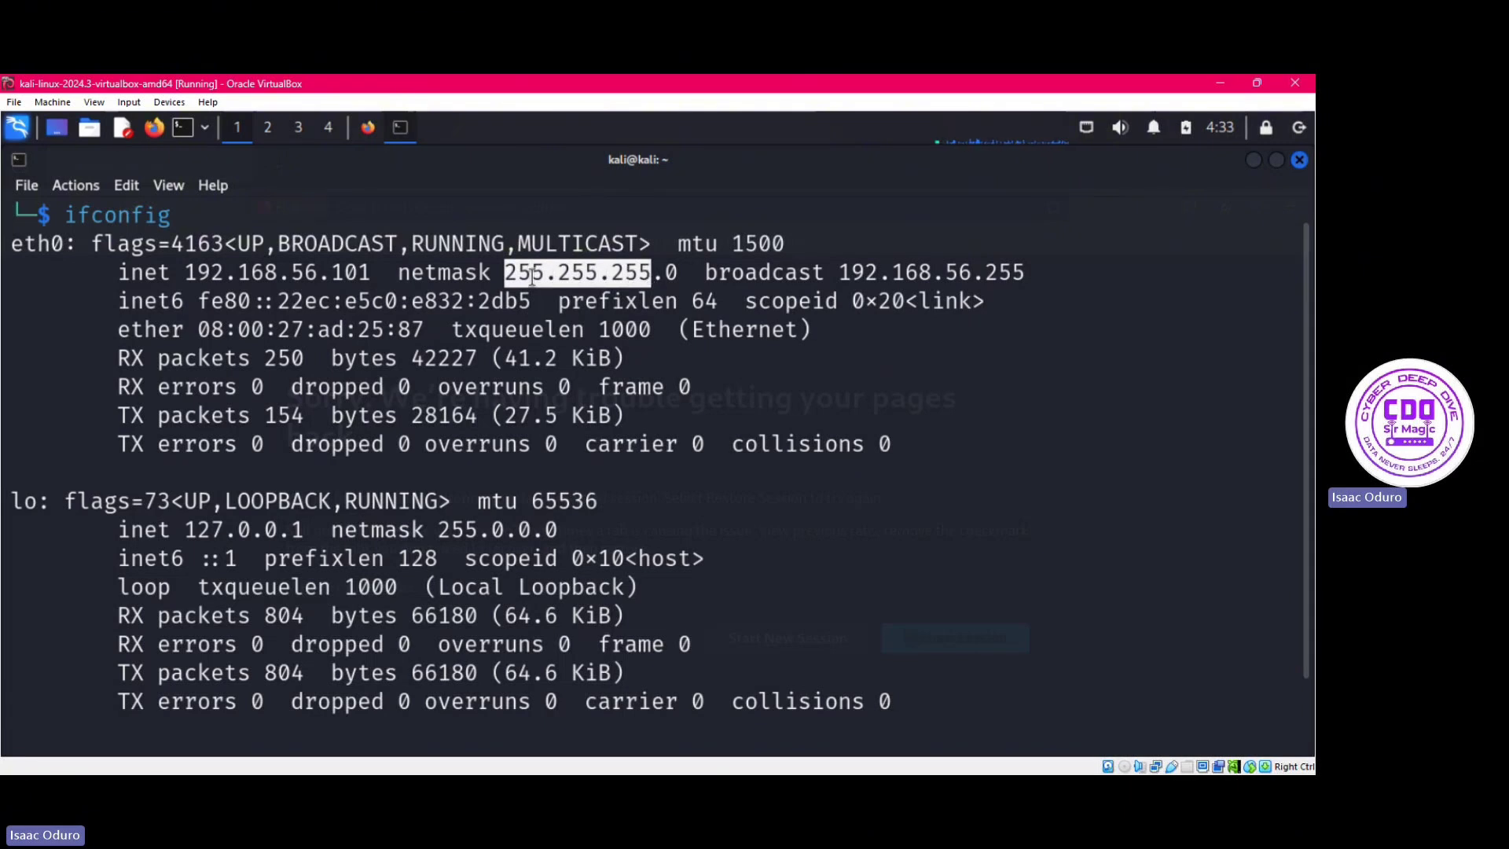
left_click_drag(370, 272, 115, 275)
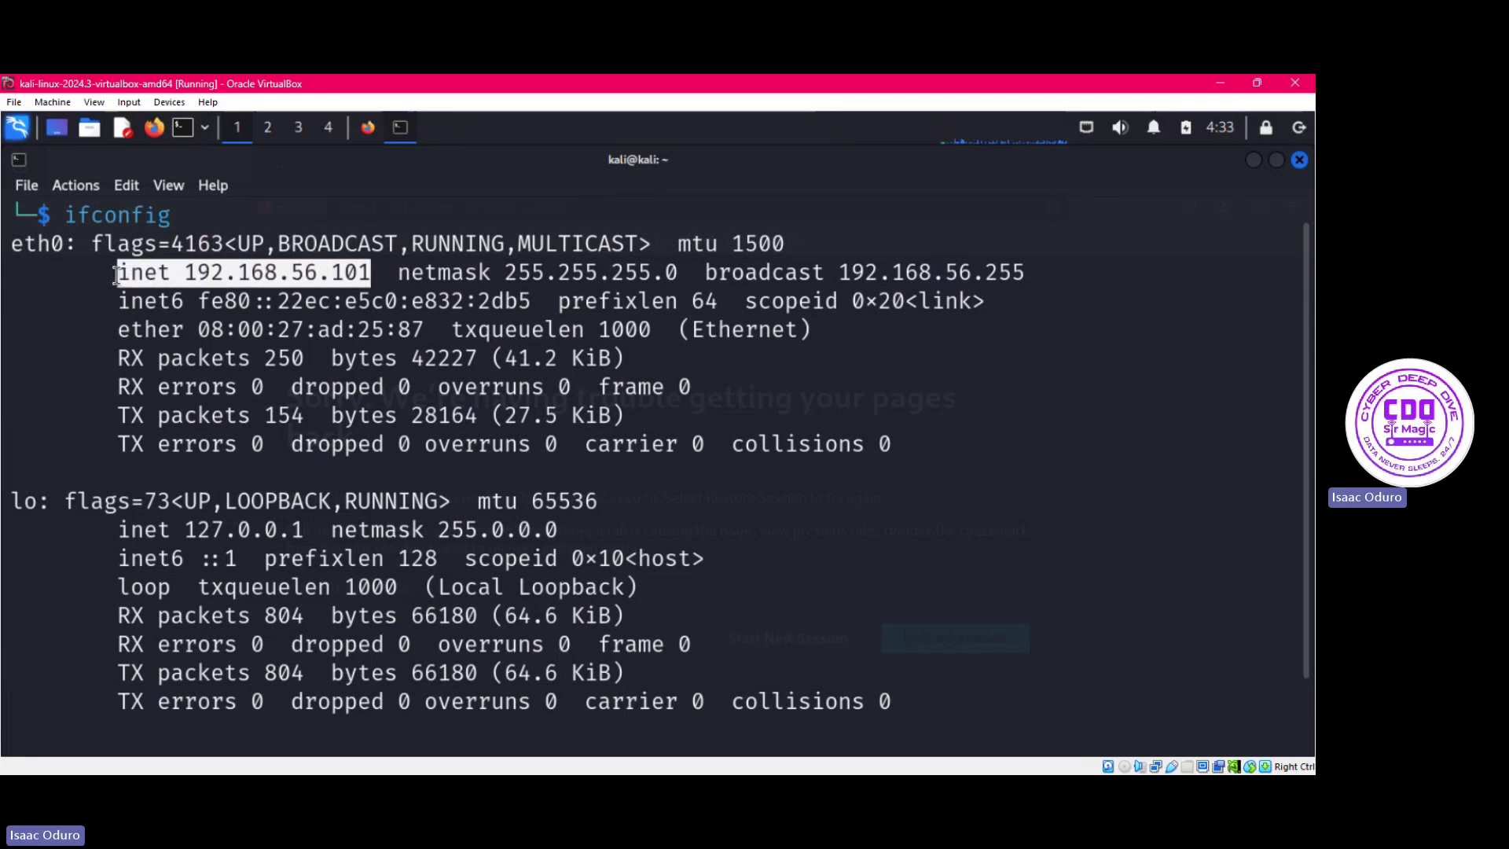
left_click(98, 322)
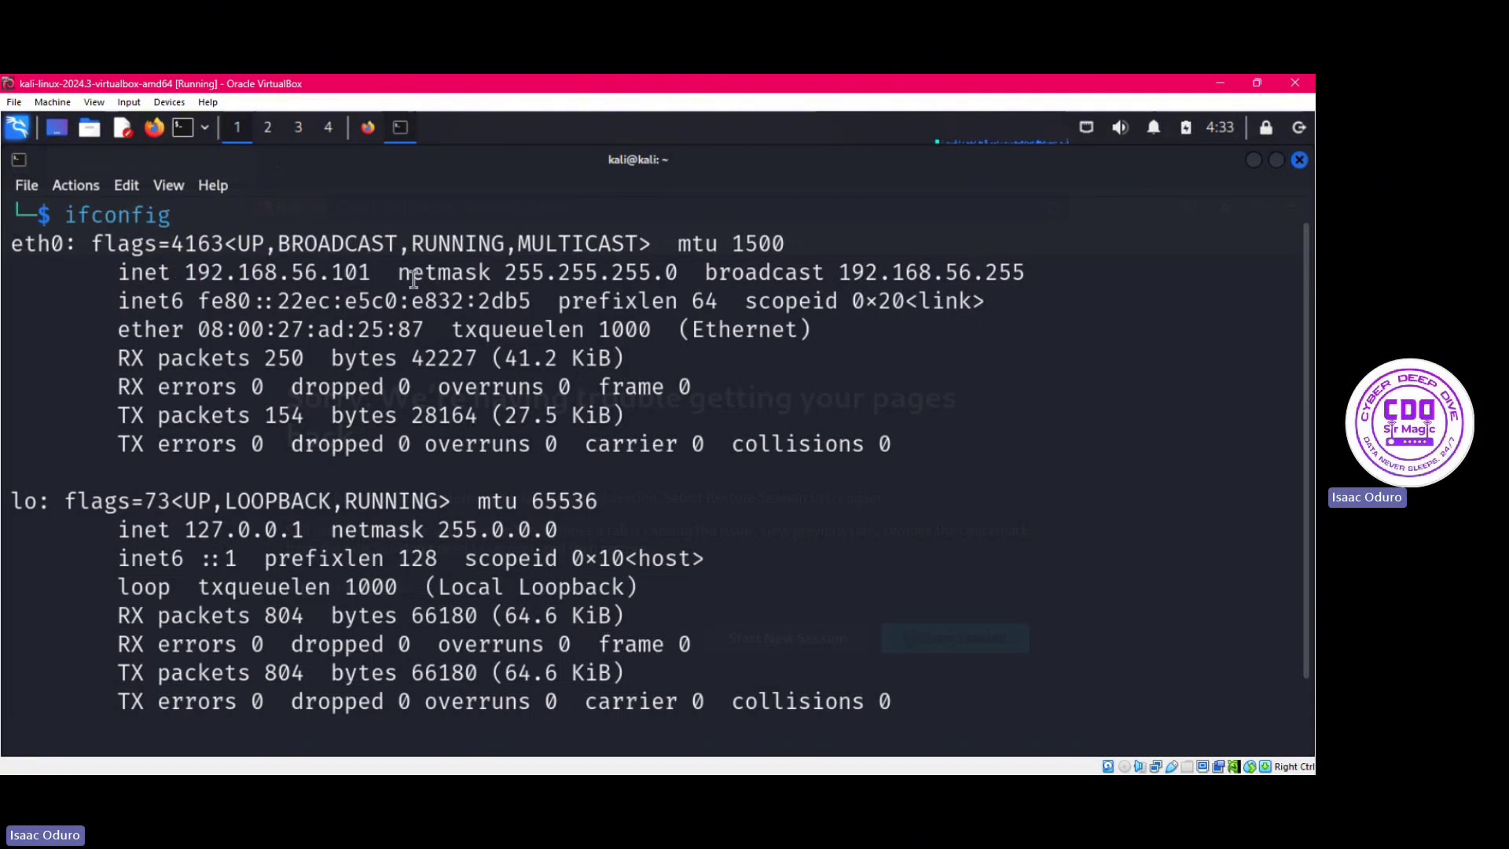
left_click_drag(401, 275, 683, 274)
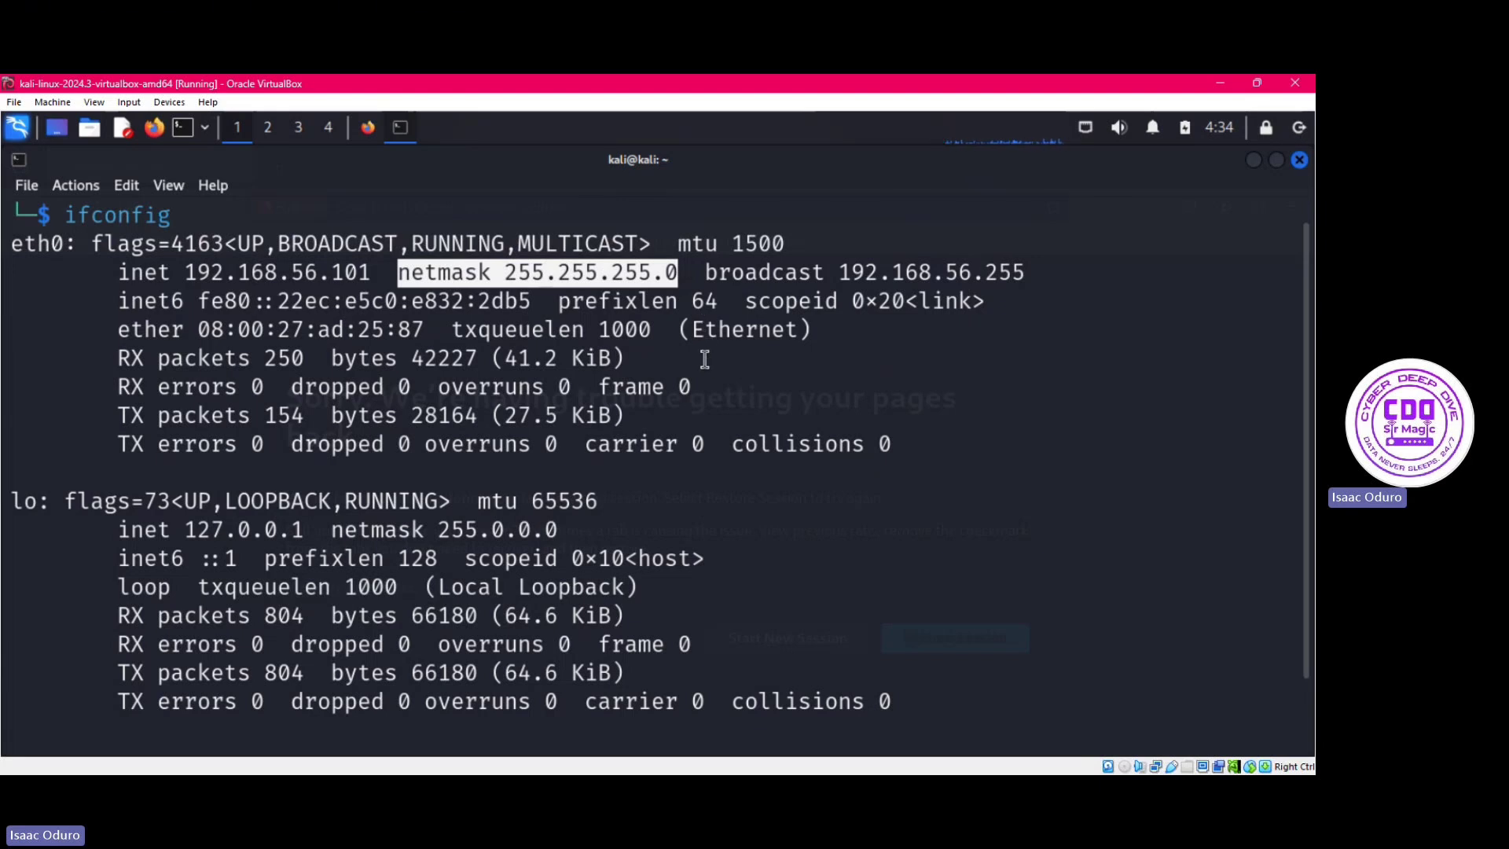
left_click(677, 327)
Highlight eth0's inet address followed by its inet6 address, and clear the selection.
left_click_drag(680, 271, 121, 275)
left_click(376, 284)
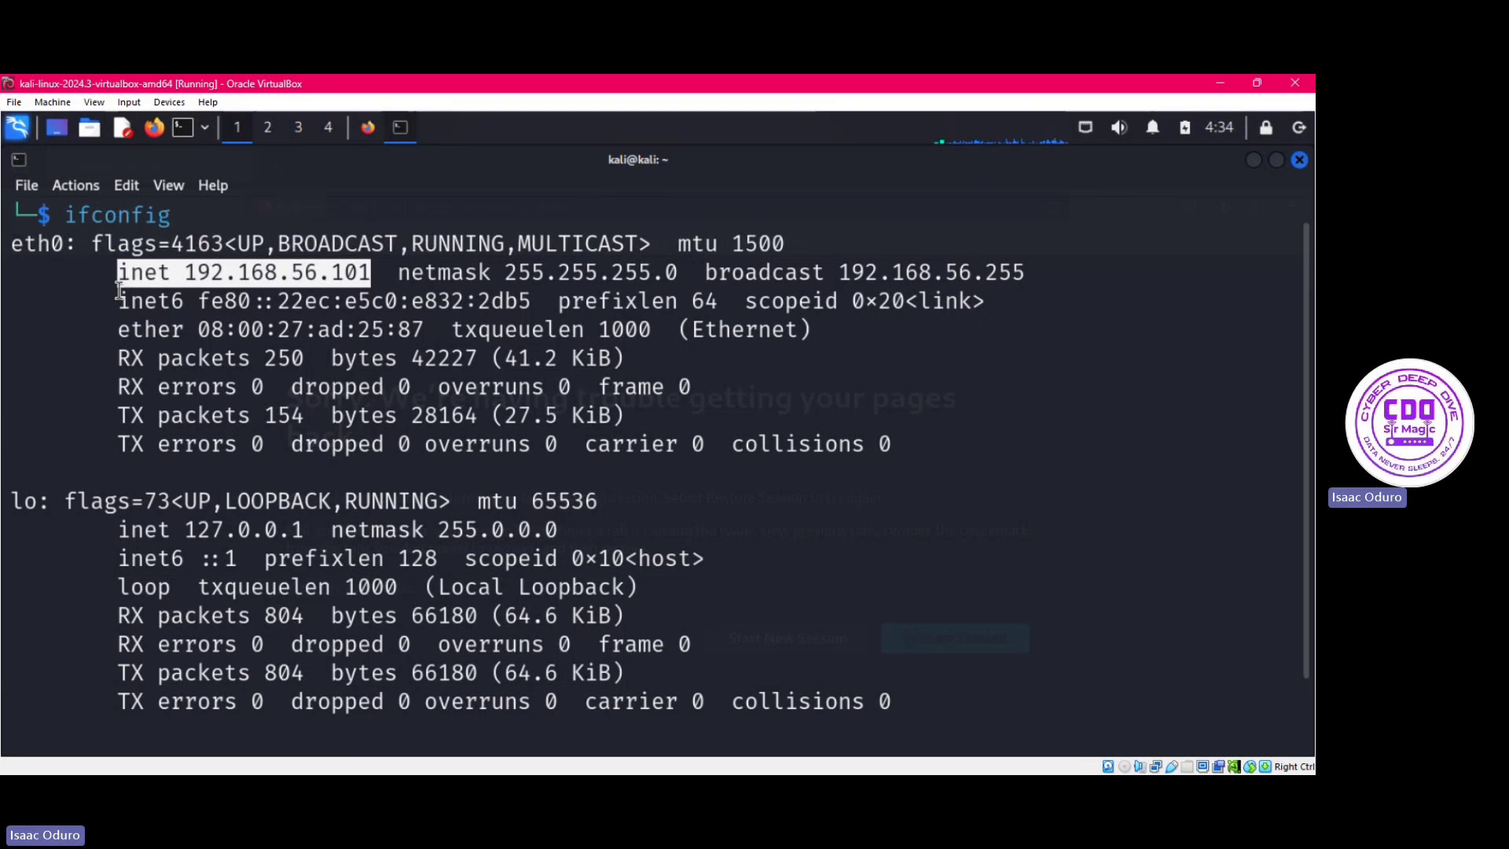
left_click(111, 301)
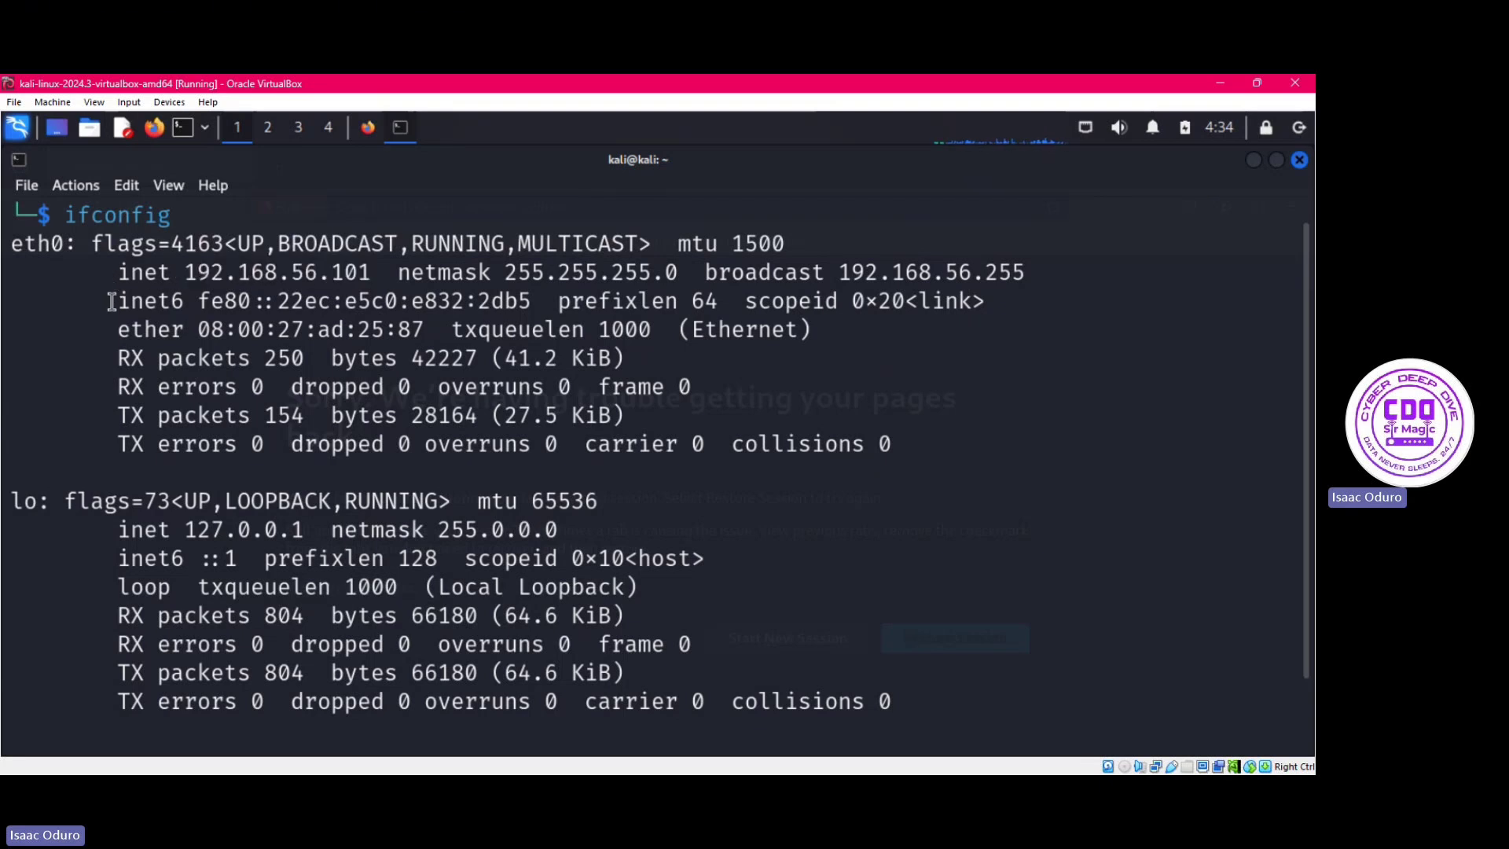
left_click_drag(111, 301, 547, 306)
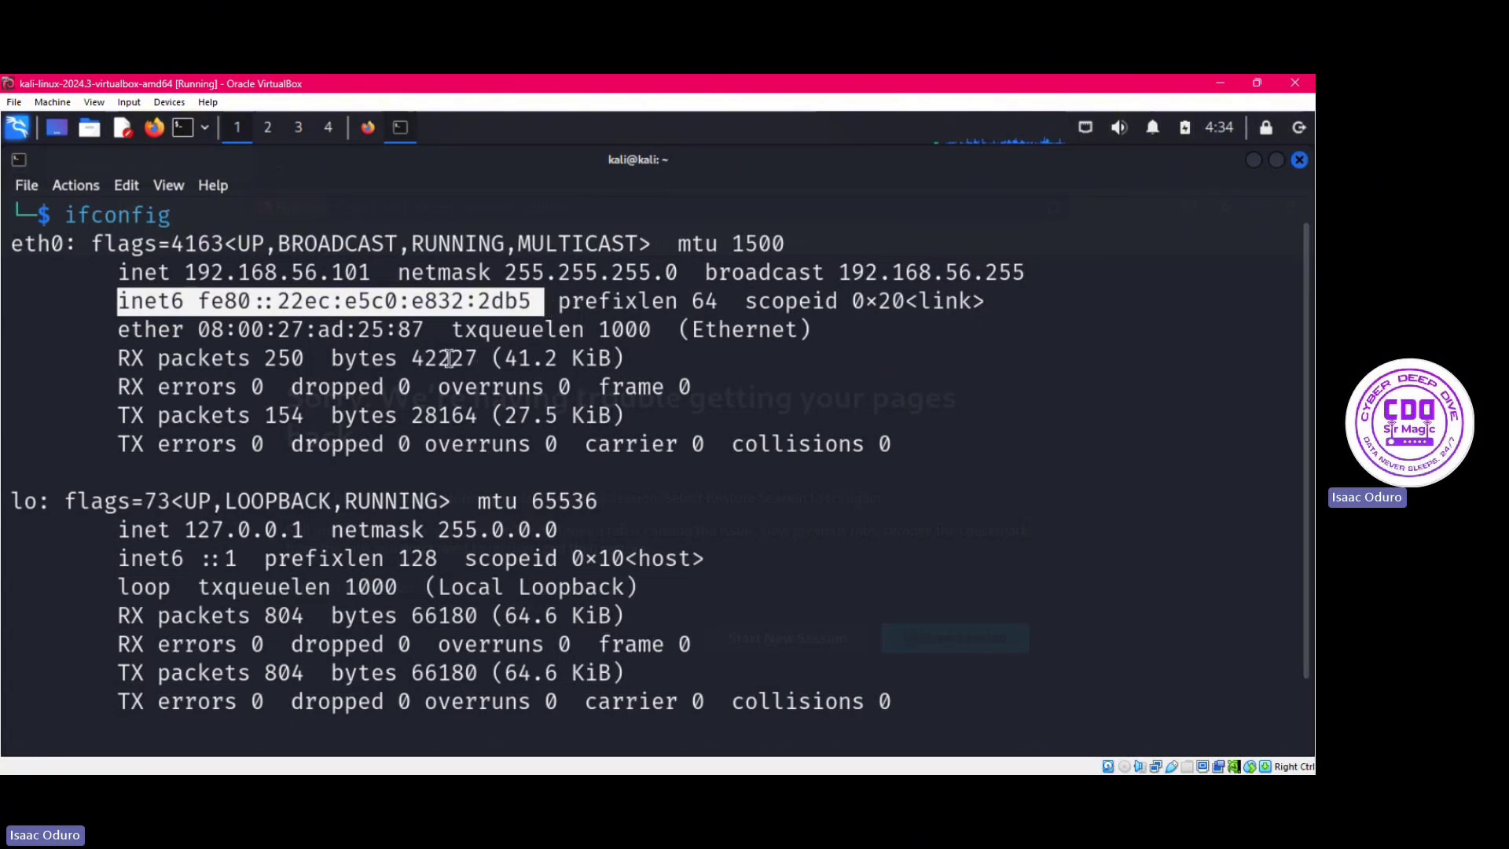
left_click(488, 464)
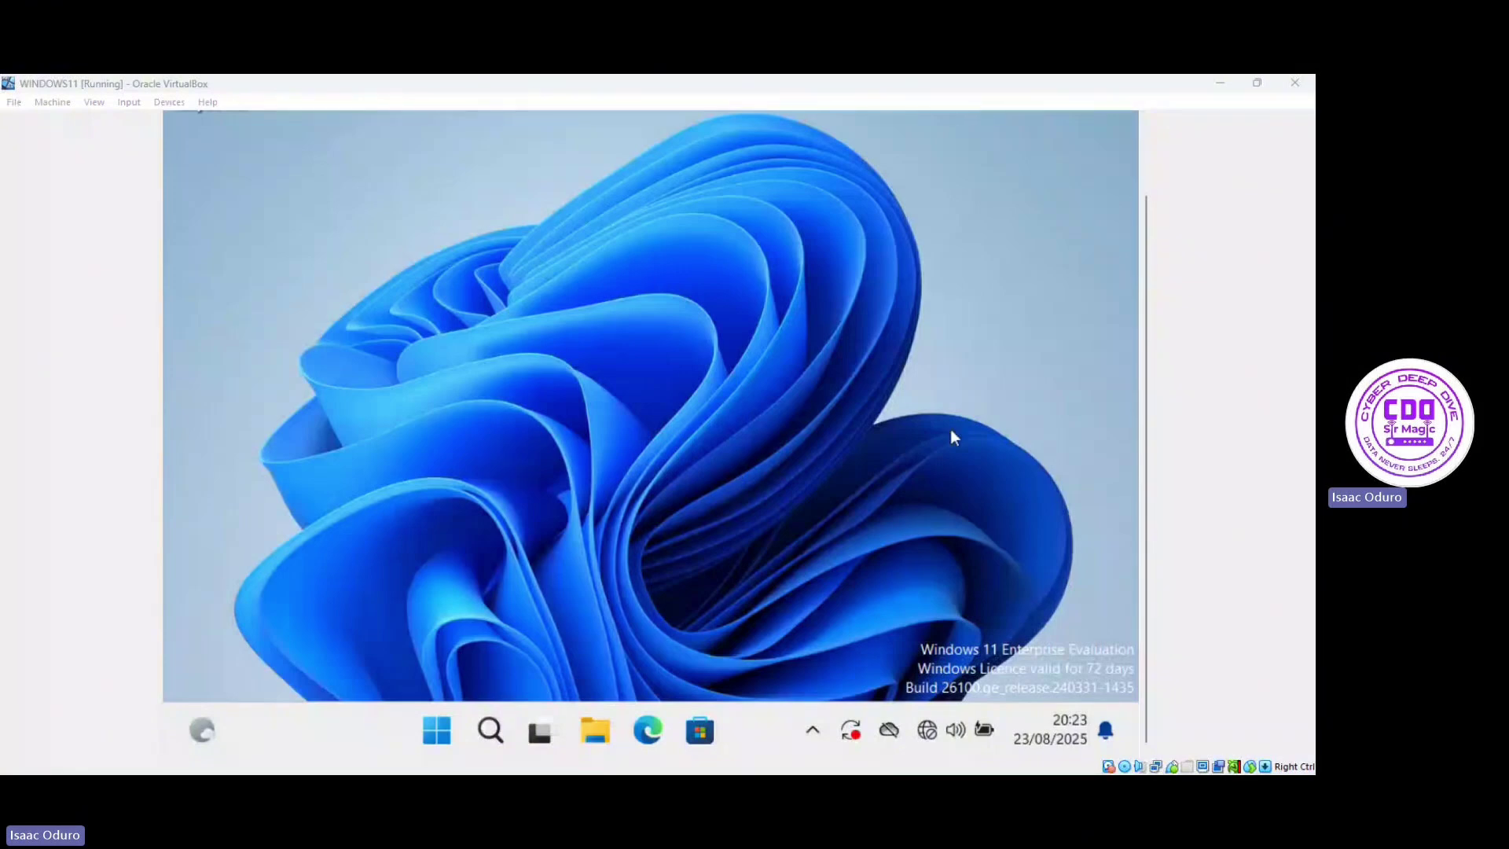
Switch to the Windows 11 virtual machine, search for cmd, and open Command Prompt.
left_click(1148, 426)
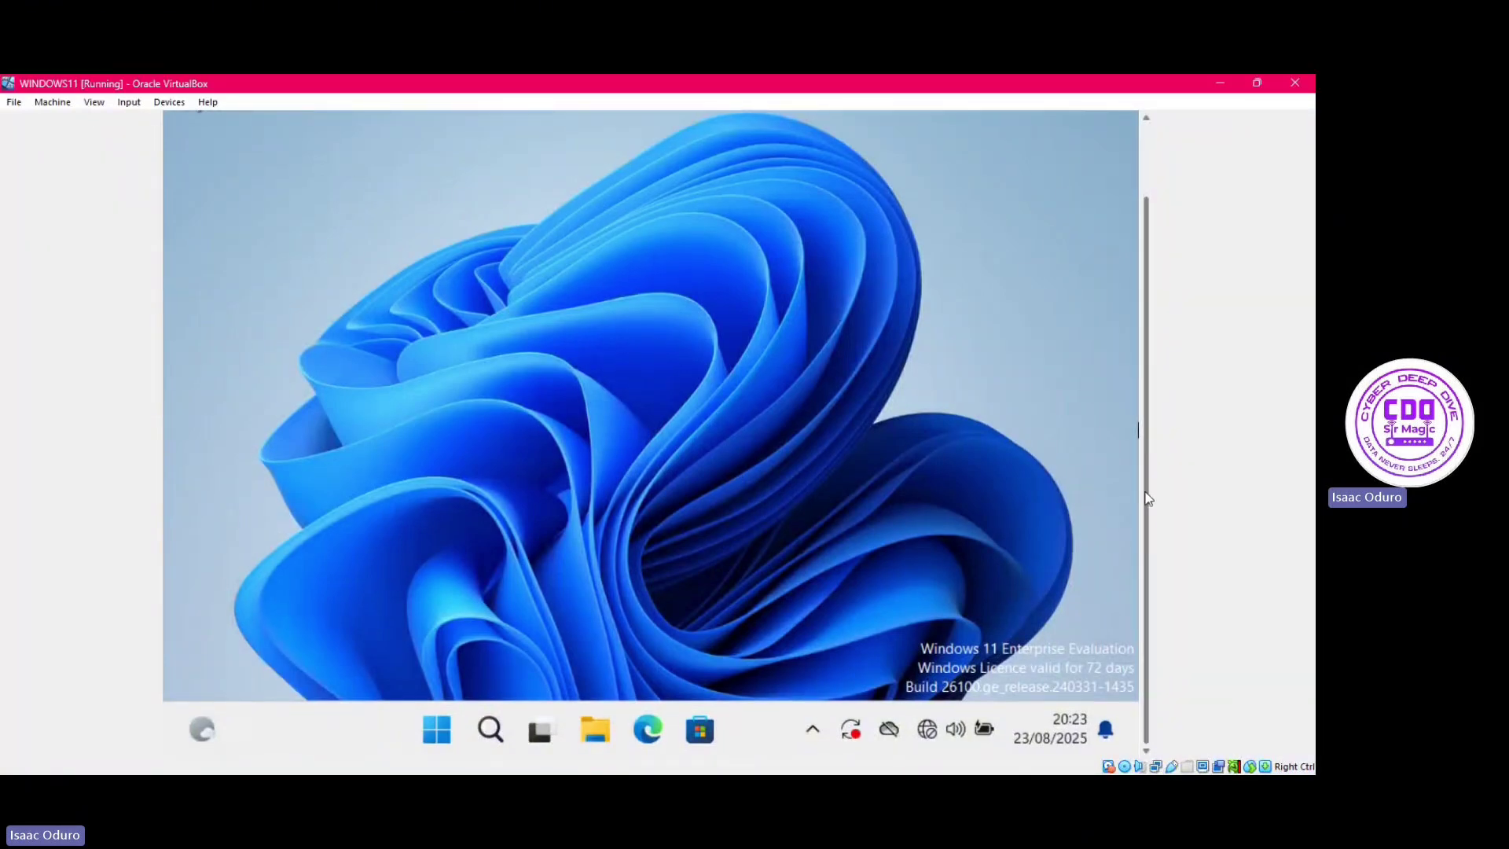
left_click(432, 730)
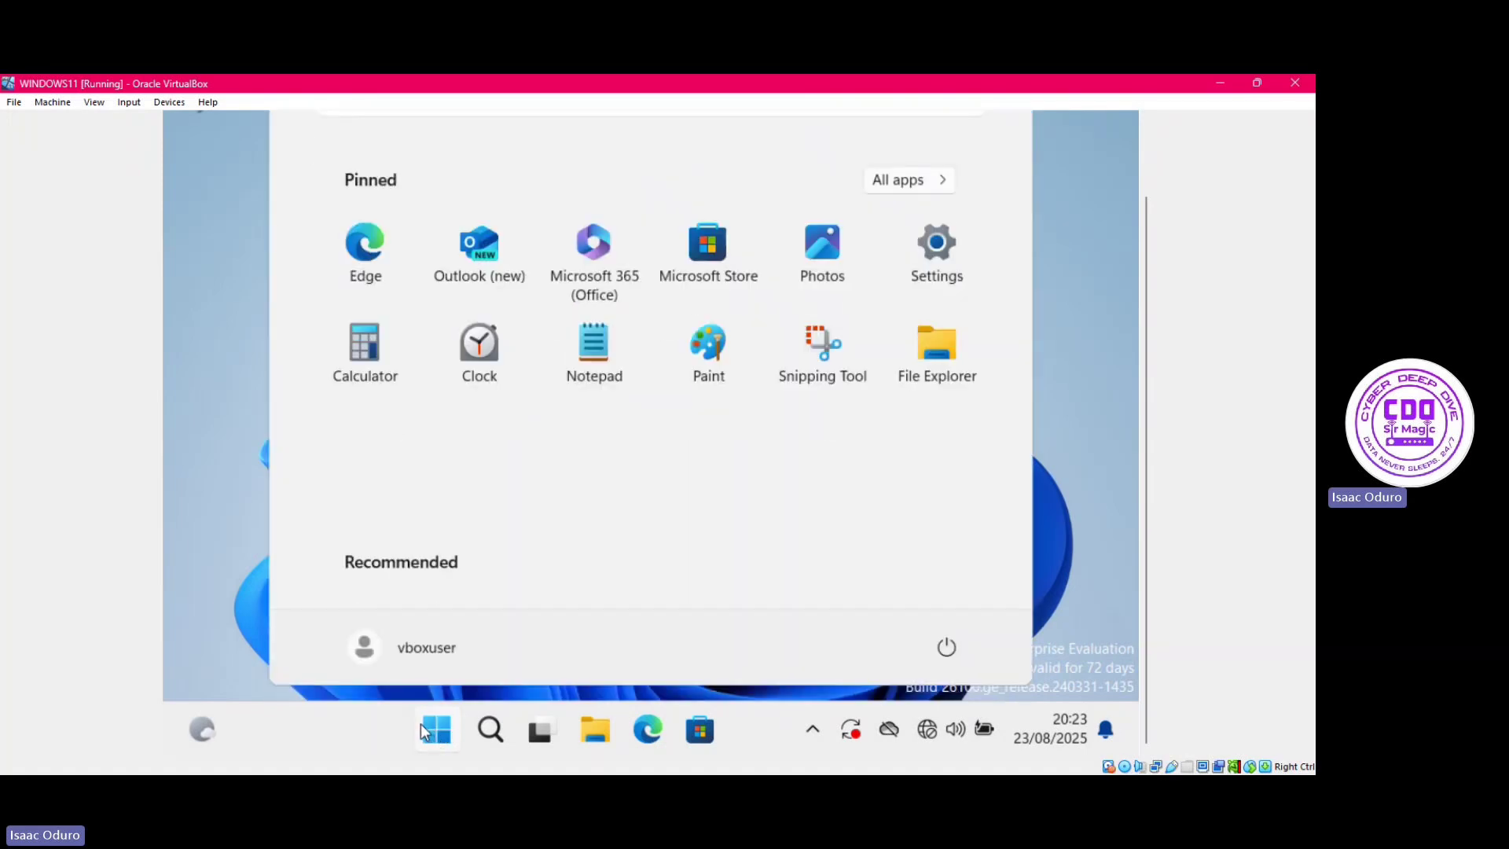
left_click(423, 729)
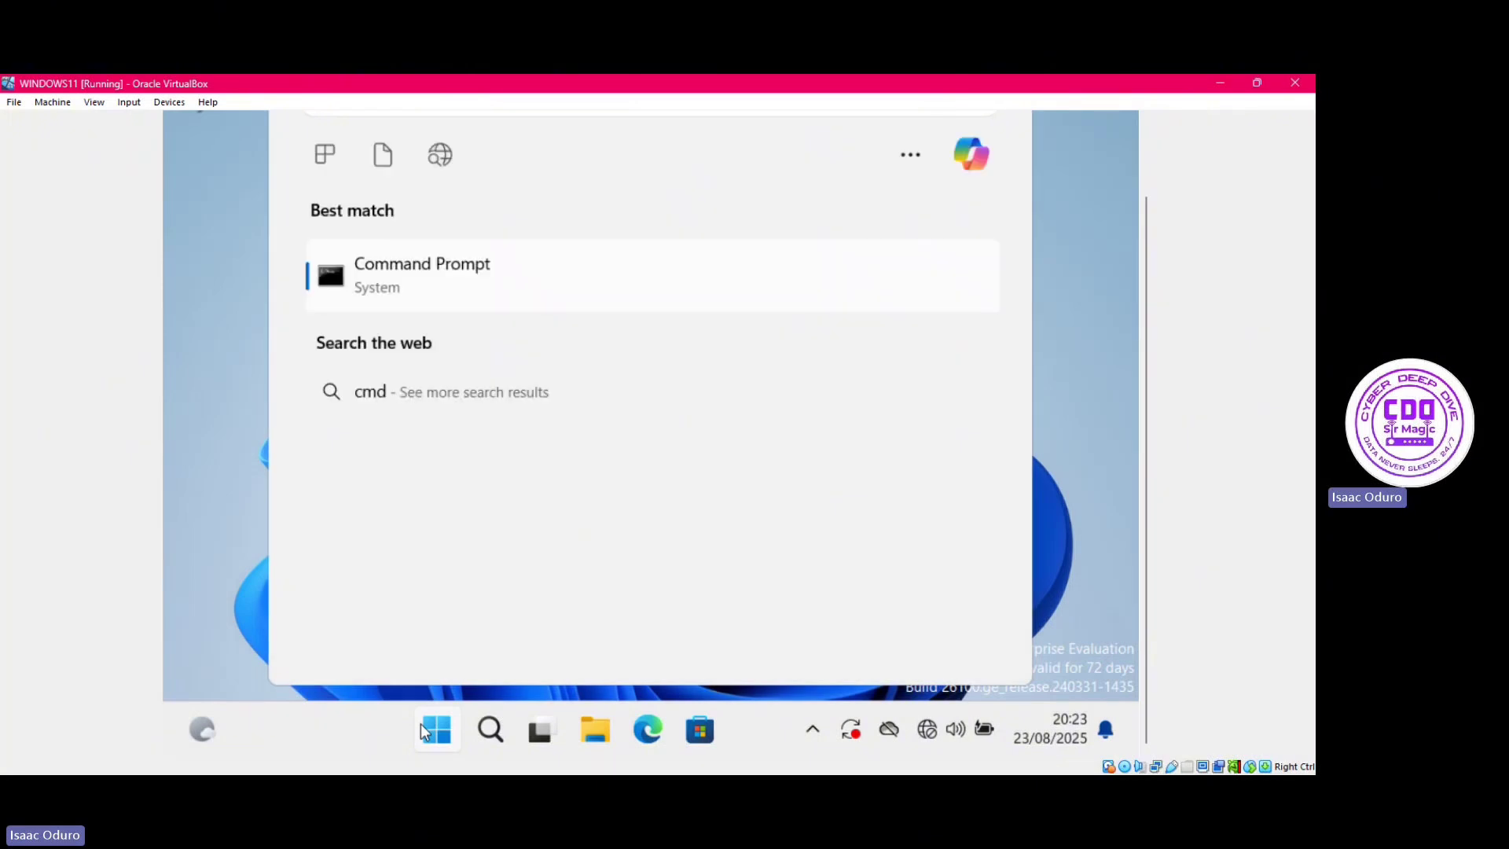
left_click(440, 282)
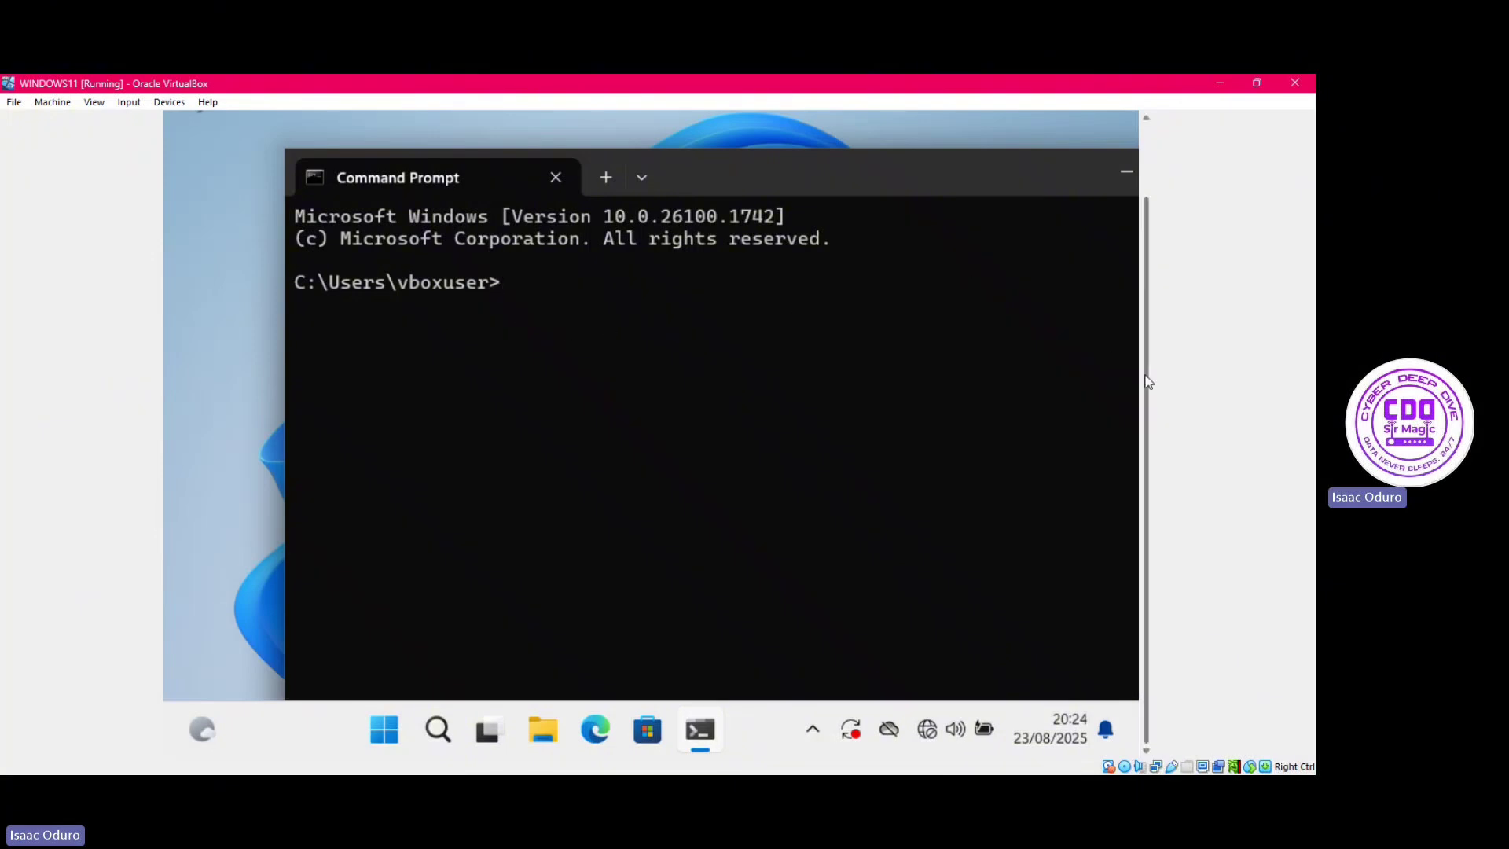
Run ipconfig in Command Prompt to list the Windows machine's IP configuration.
scroll(1147, 350, "up", 1)
left_click_drag(1147, 351, 1144, 330)
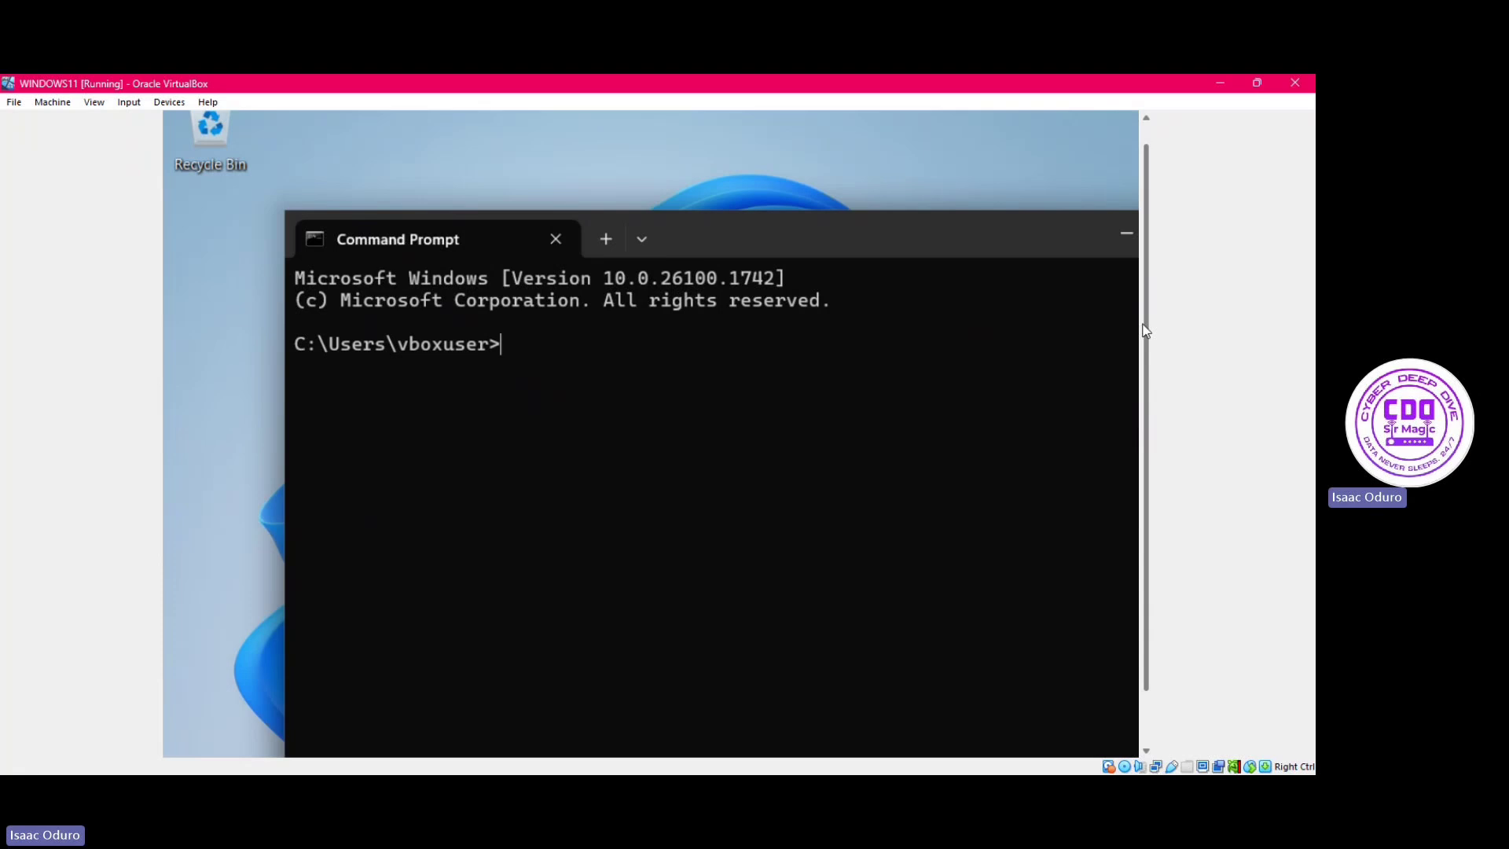
type("ipconfig")
key("Return")
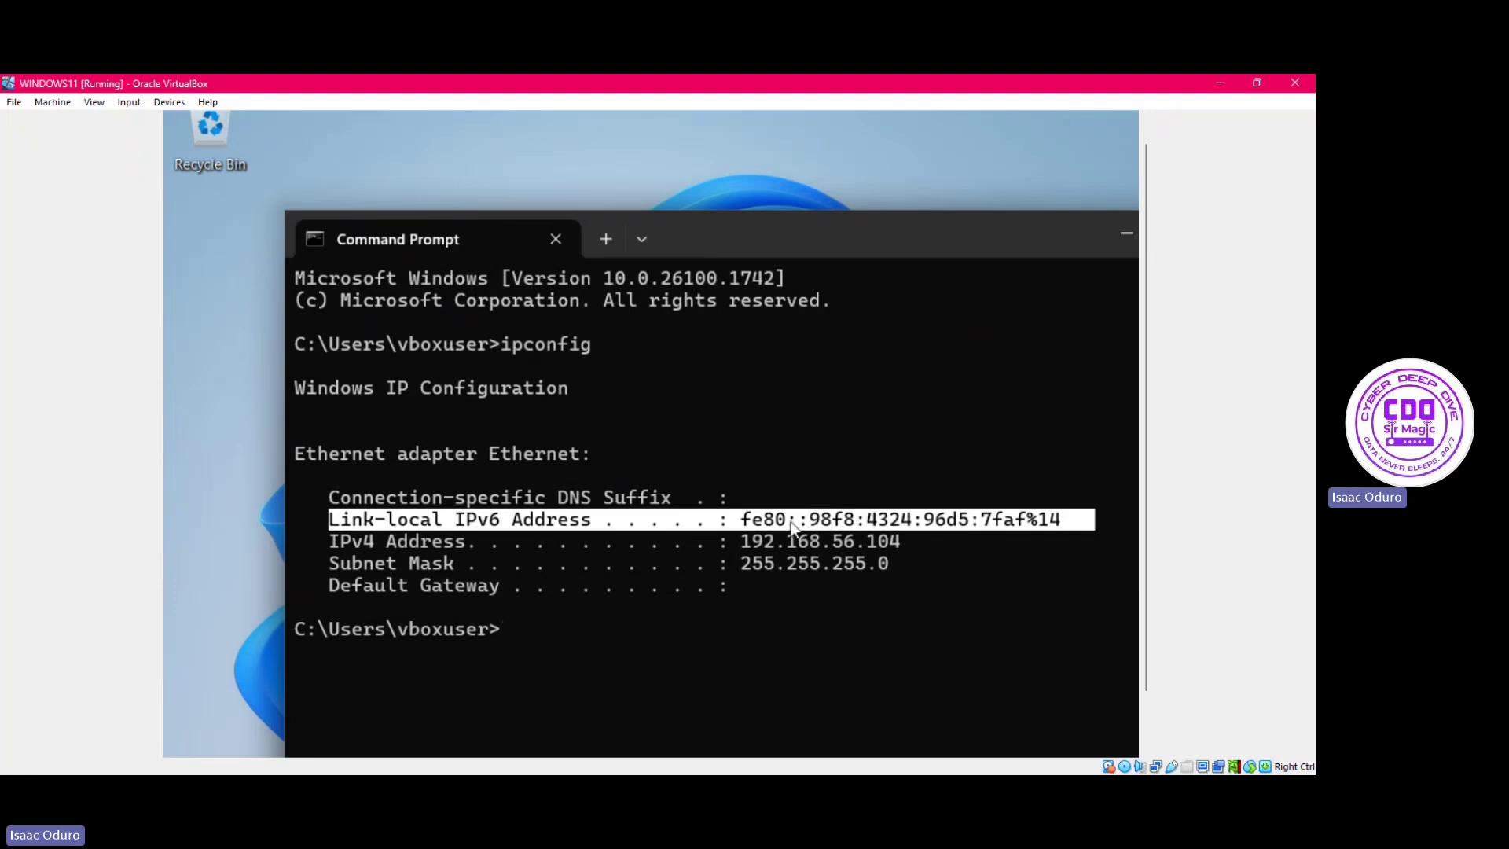
Clear the link-local IPv6 selection, and highlight the IPv4 address and the subnet mask in turn.
key("ctrl+c")
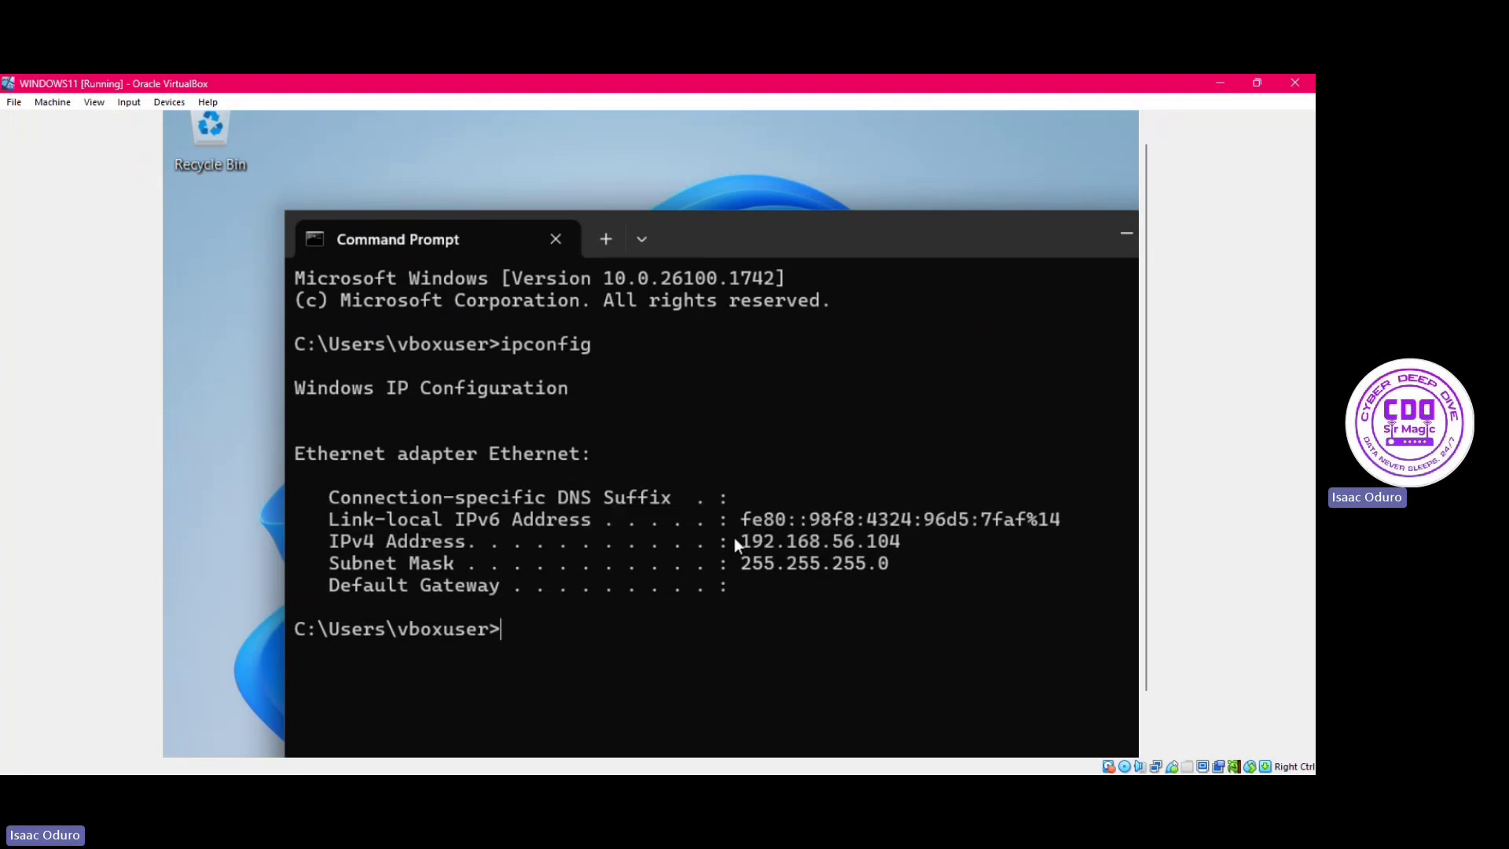
left_click_drag(822, 541, 921, 541)
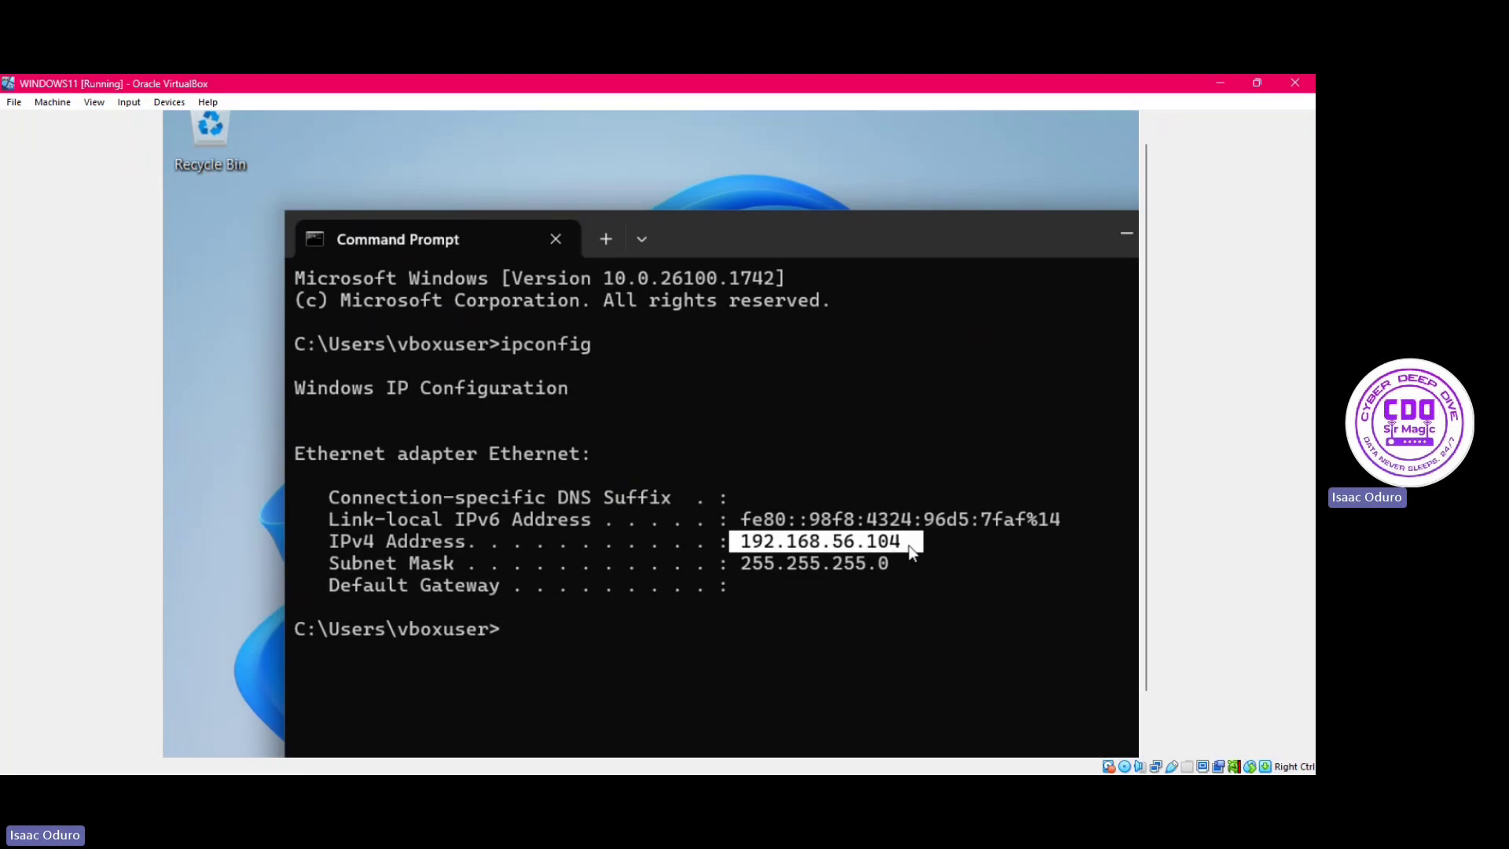
right_click(920, 570)
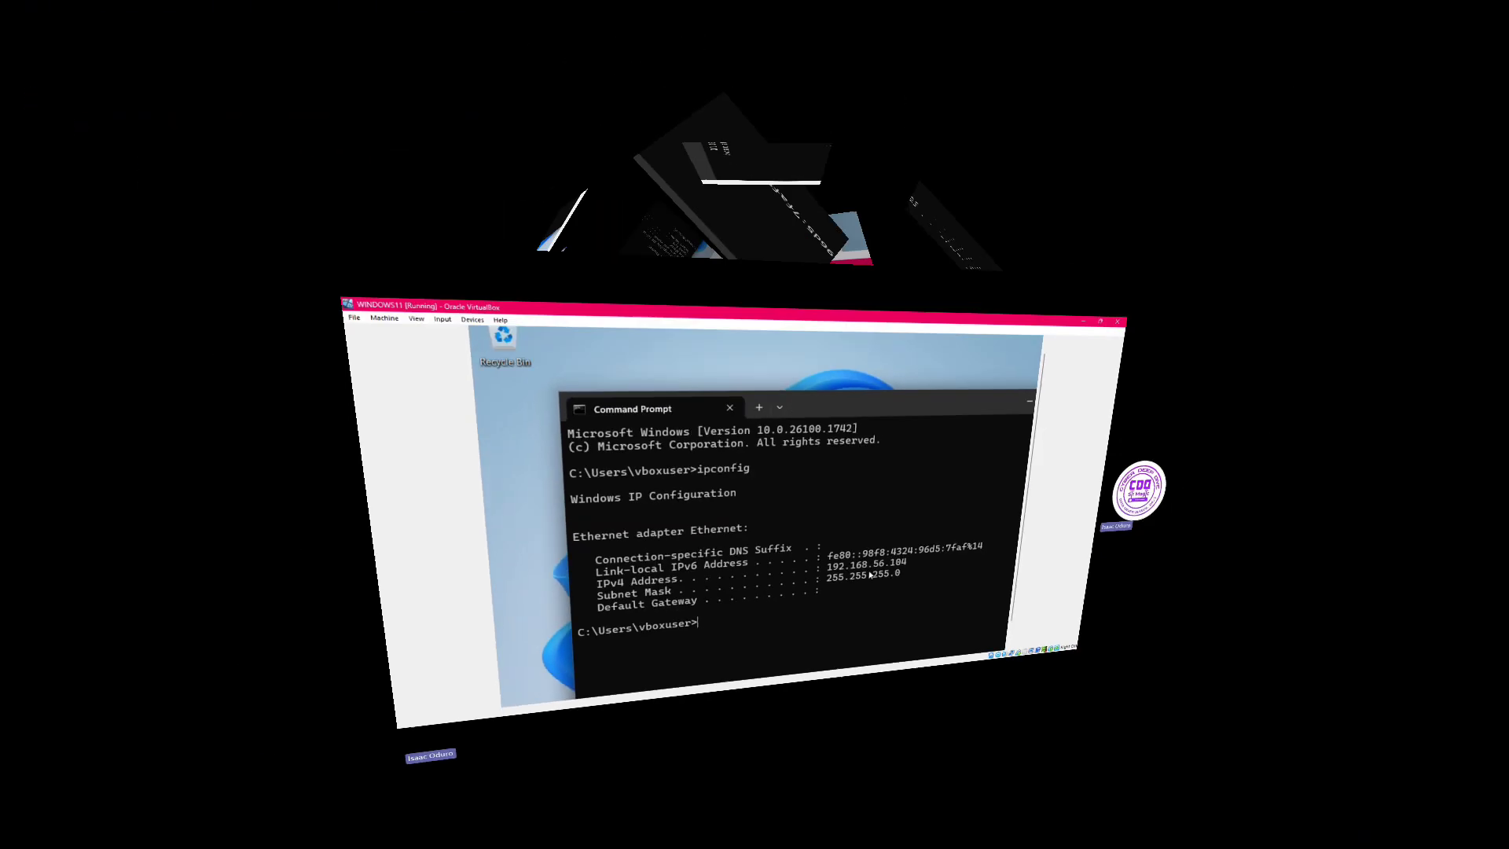
left_click_drag(741, 562, 900, 571)
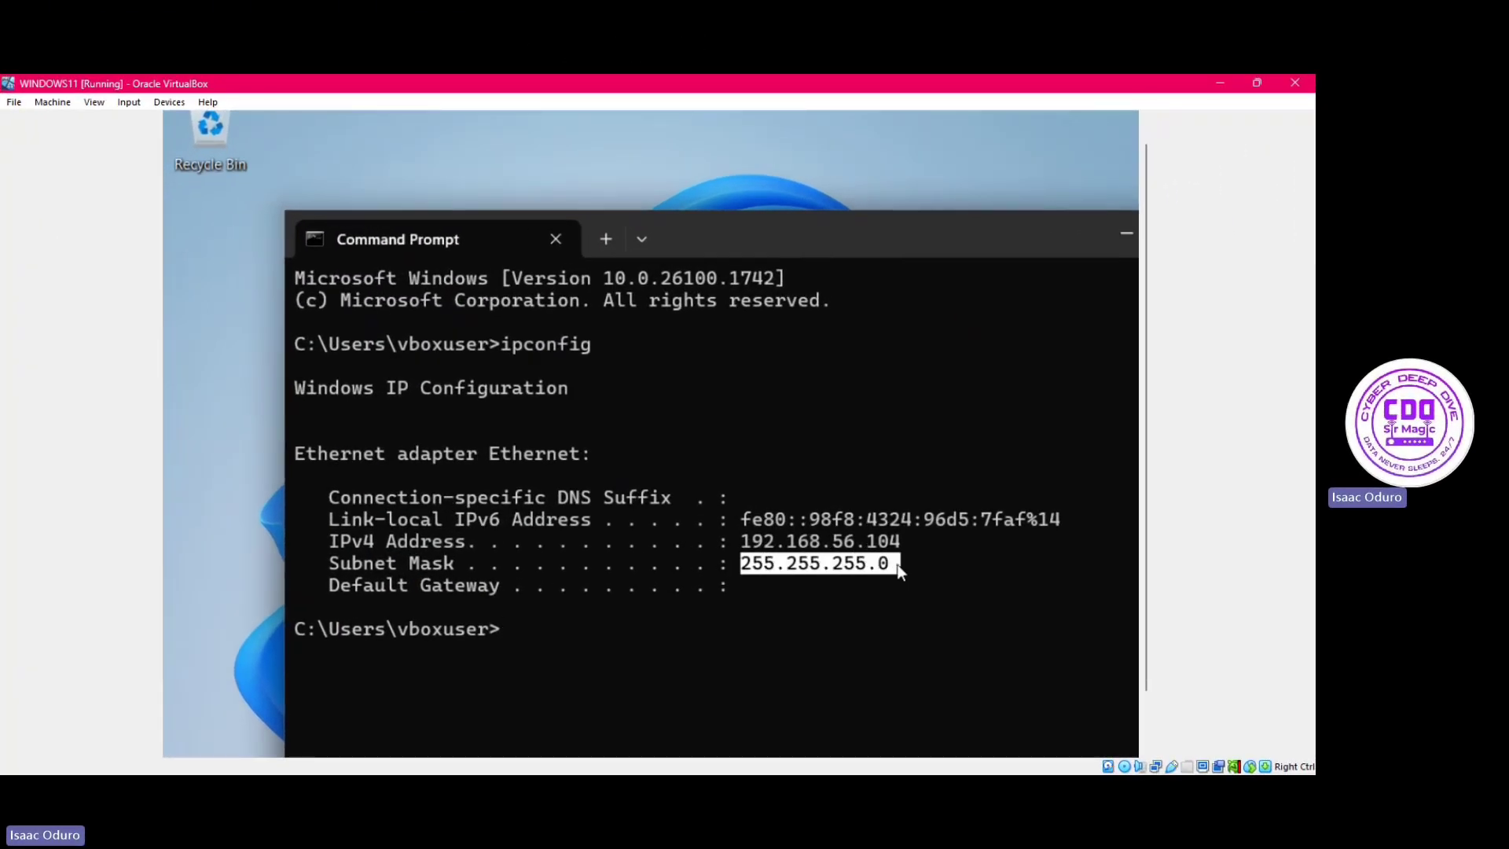
right_click(864, 590)
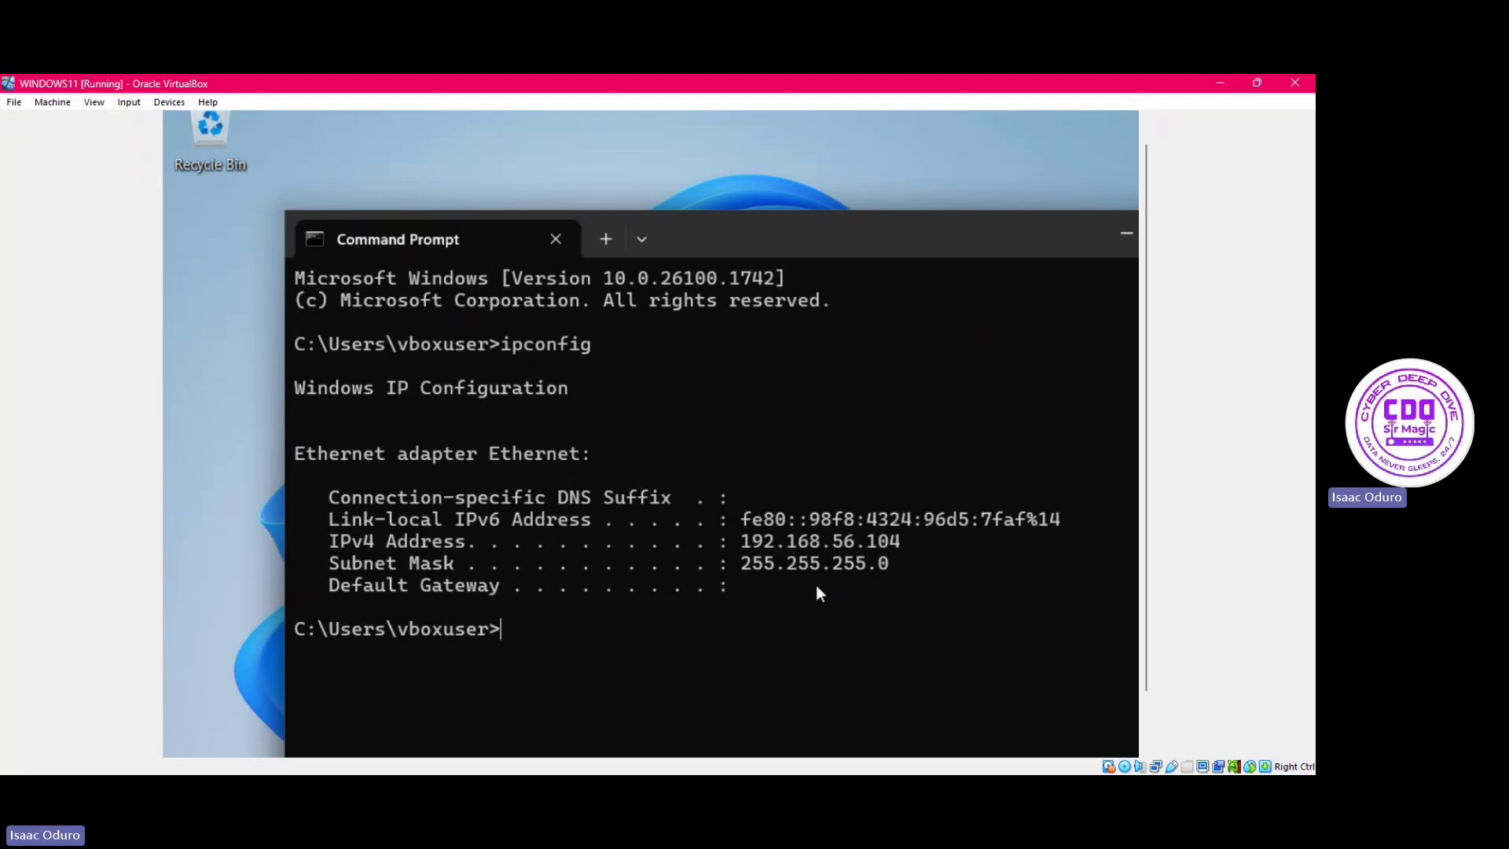
Compare the Windows addresses by highlighting the IPv4 address, the link-local IPv6 address, and the IPv4 address again.
left_click_drag(742, 544, 918, 548)
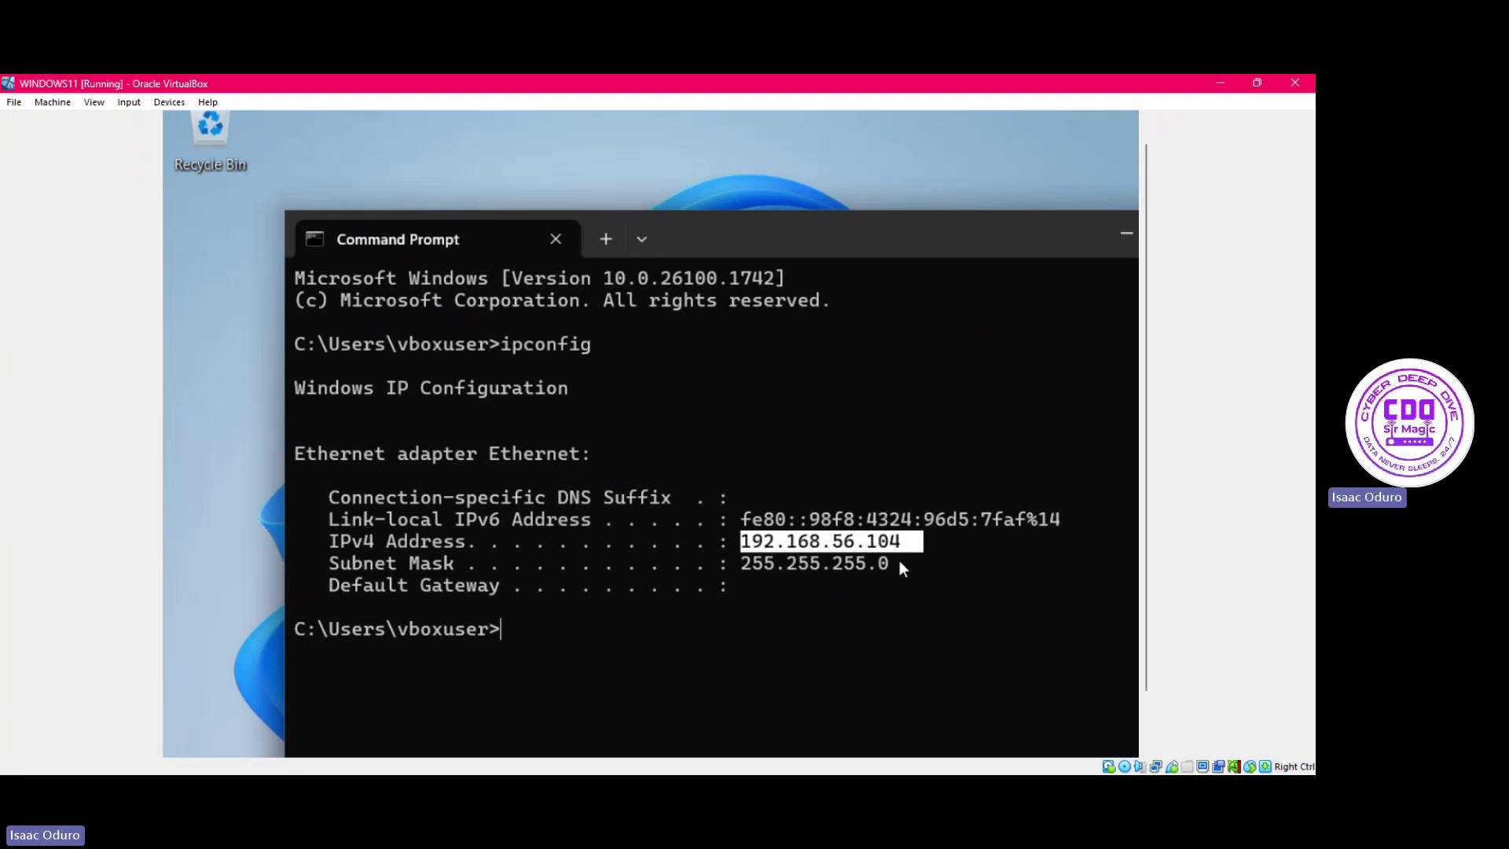
left_click_drag(815, 543, 1070, 518)
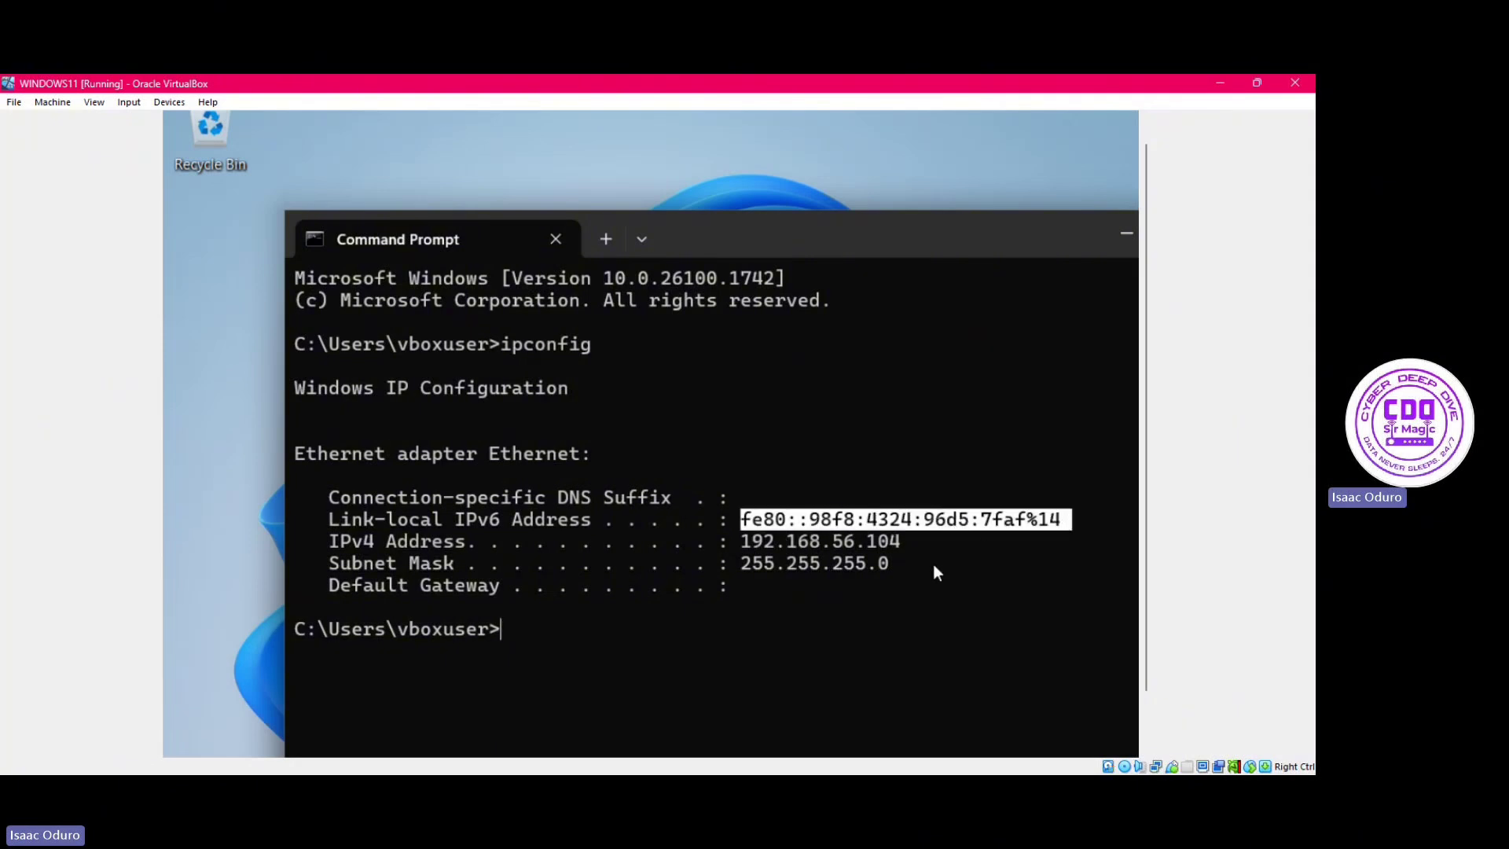
left_click(878, 562)
left_click_drag(743, 541, 923, 537)
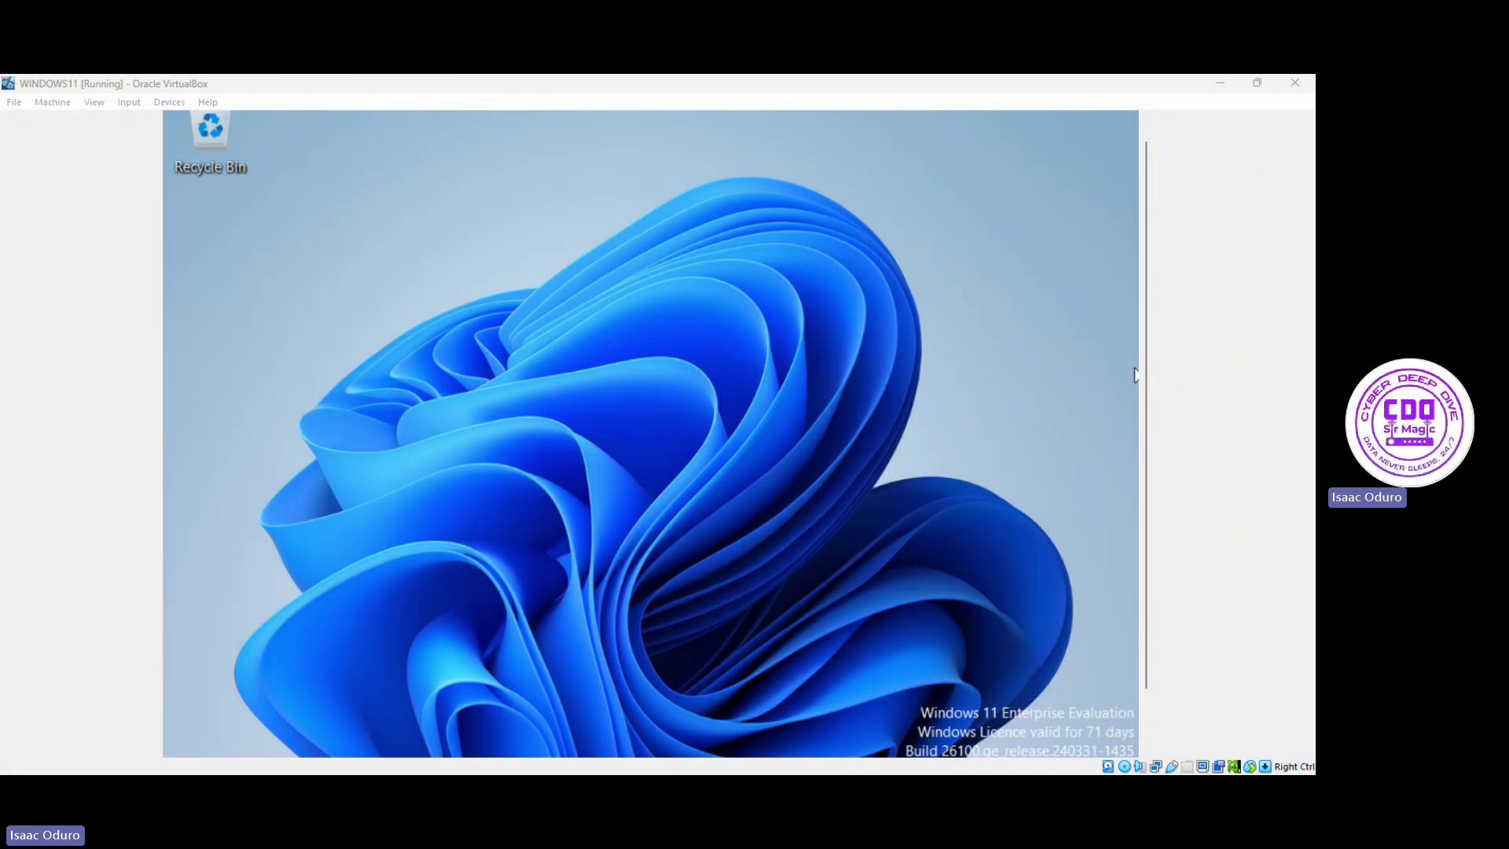
Open the Network and Internet settings through the taskbar's network status, view the page, and close Settings.
left_click_drag(1148, 383, 1149, 461)
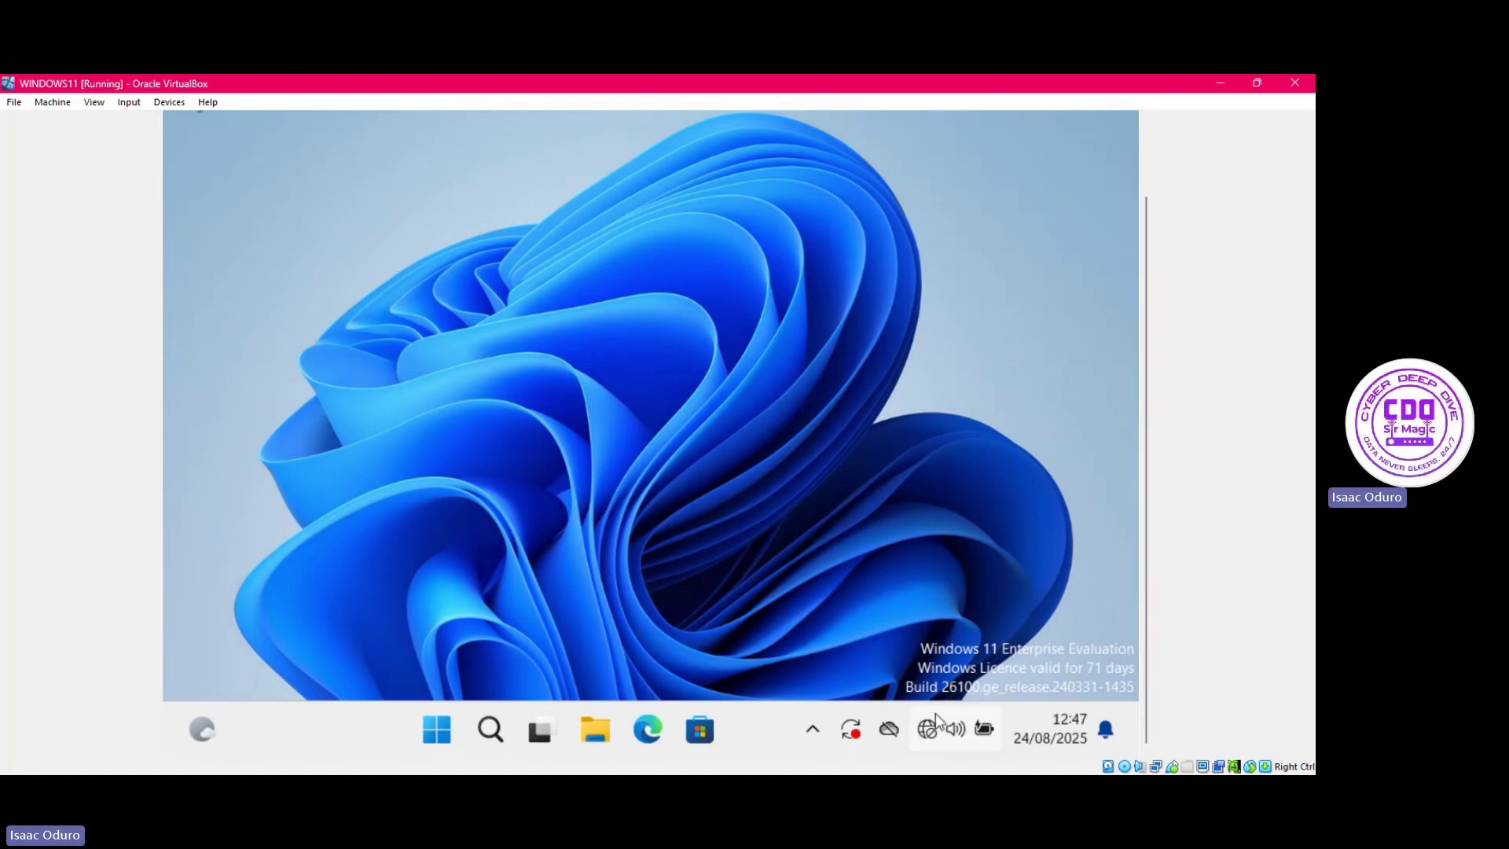
mouse_move(928, 731)
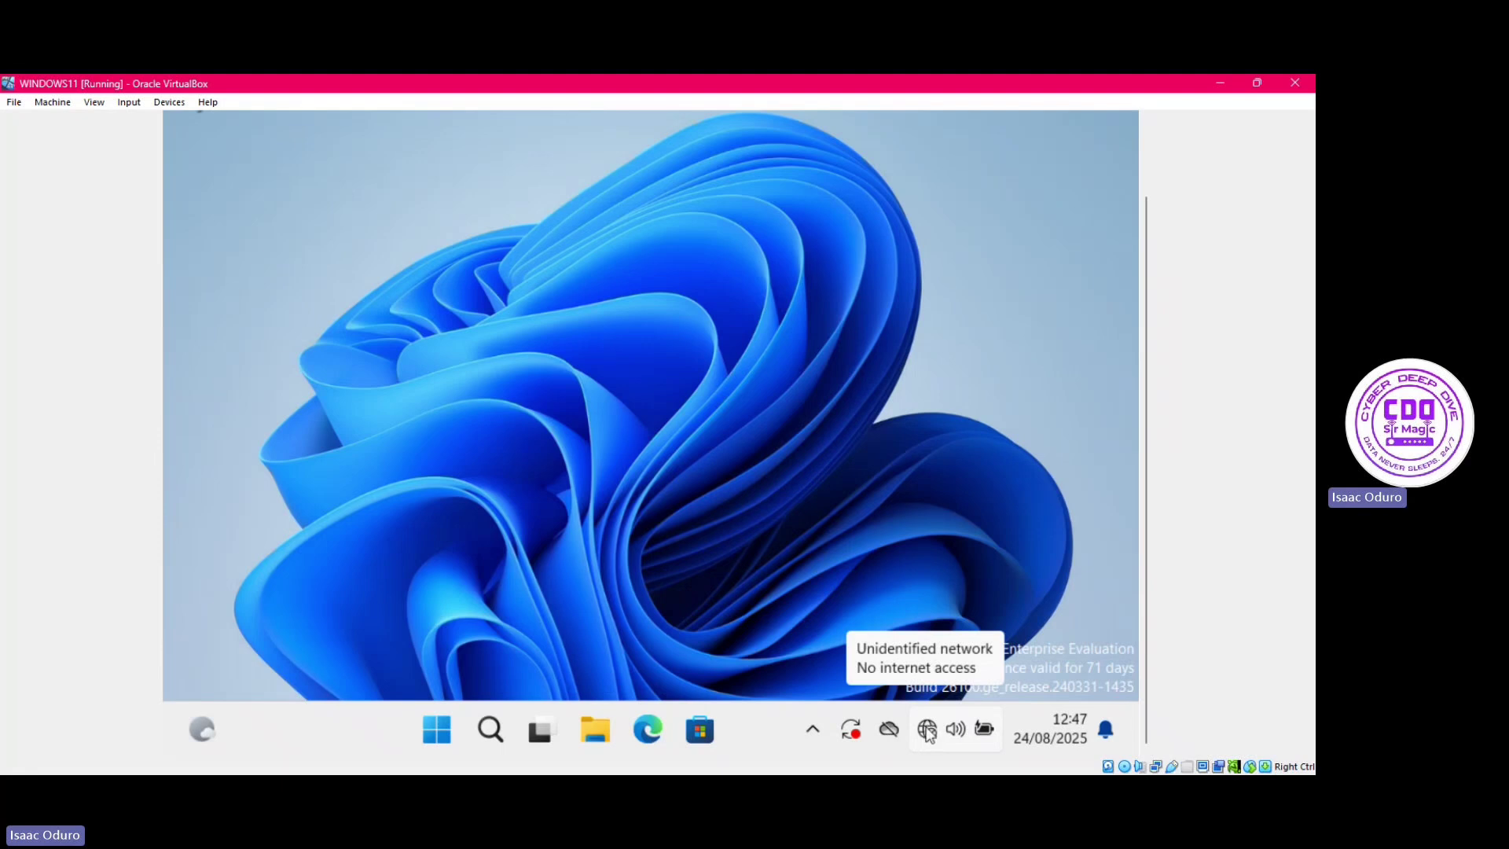
right_click(928, 733)
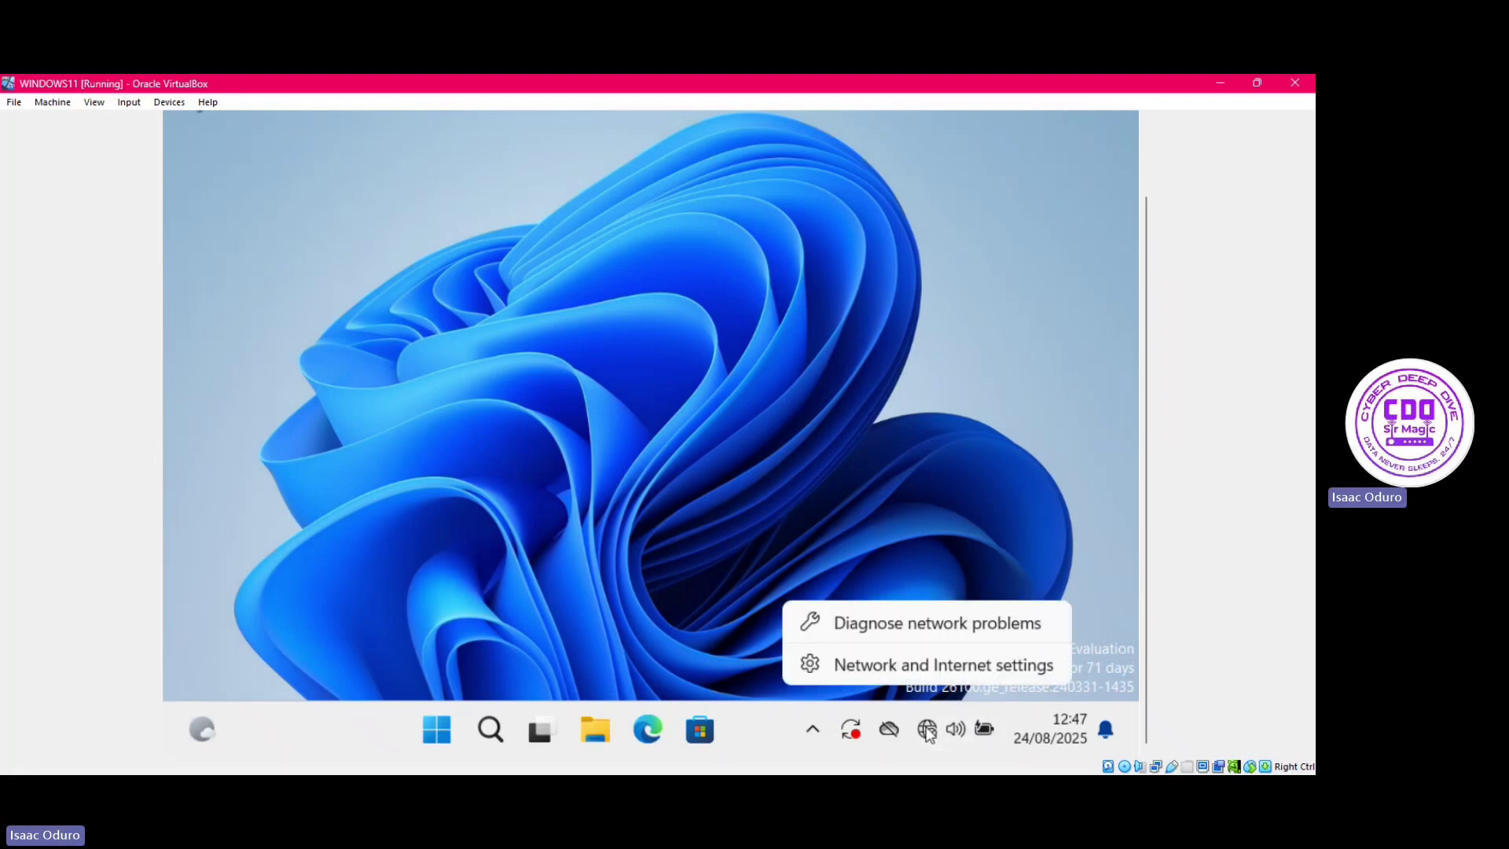
left_click(910, 666)
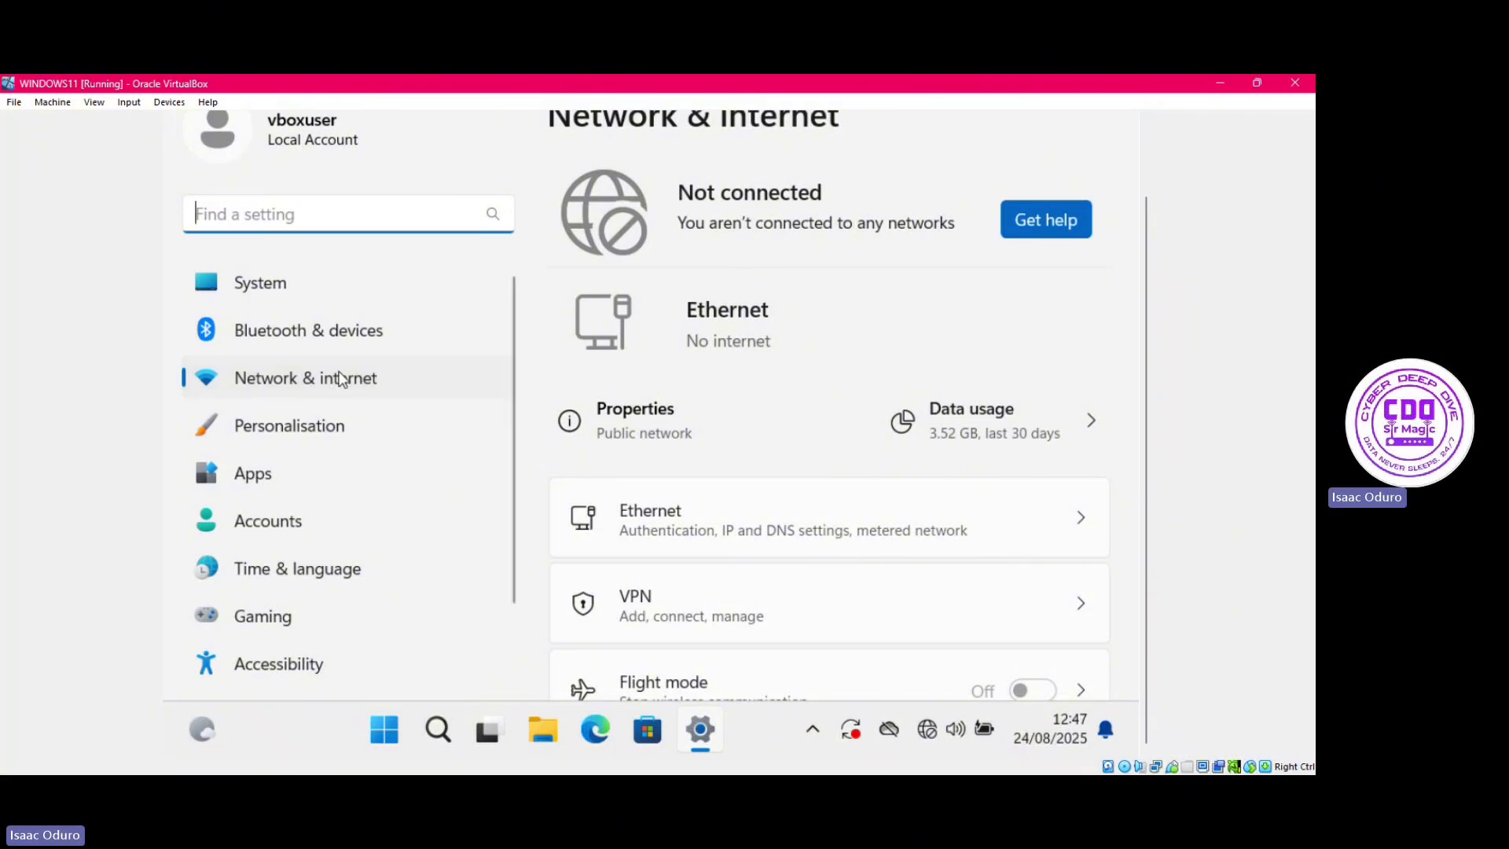
scroll(1148, 315, "up", 1)
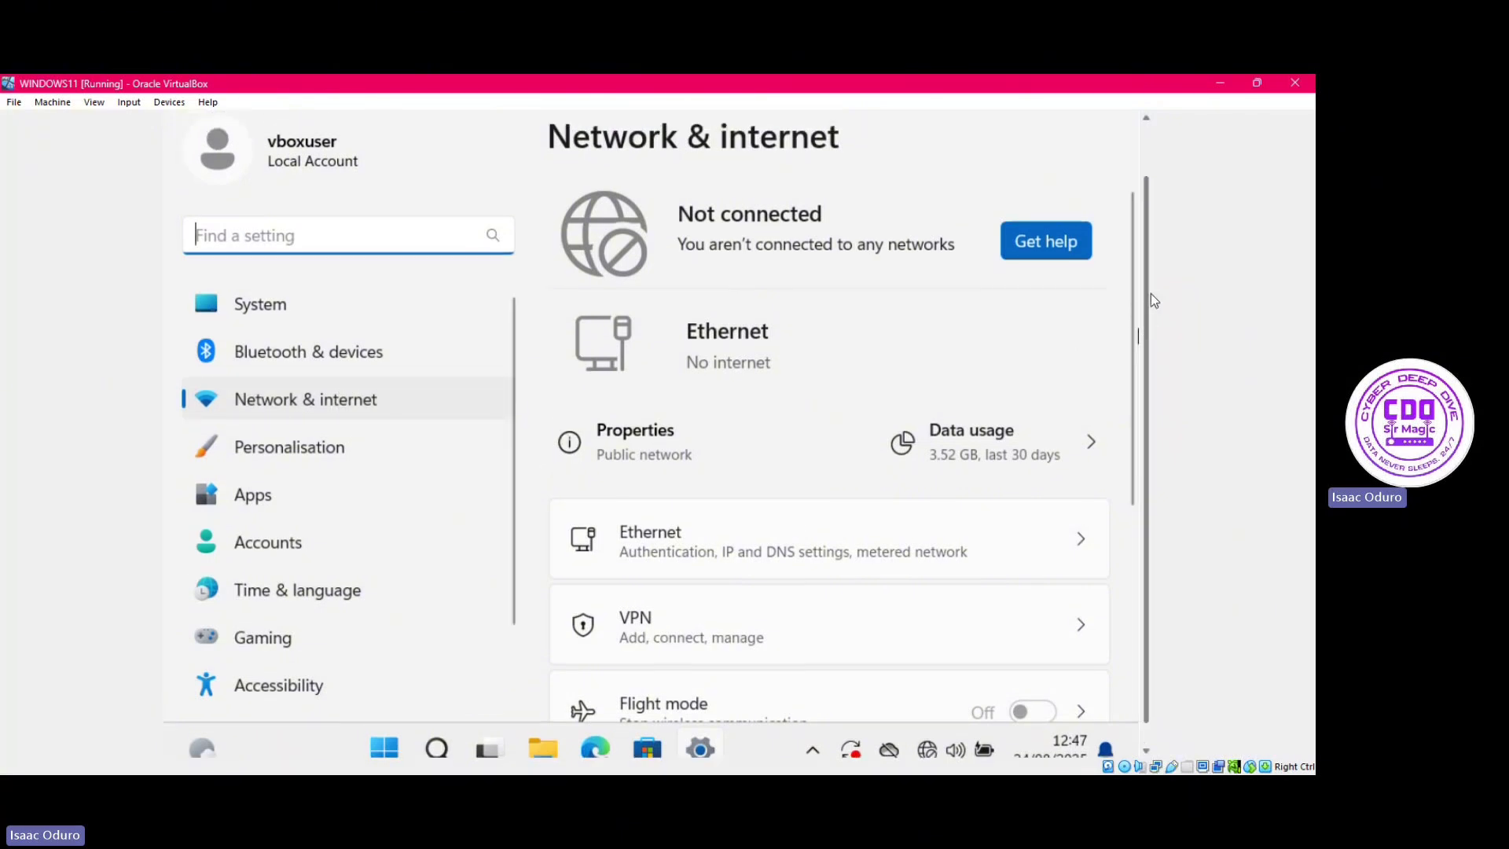
scroll(1150, 294, "up", 3)
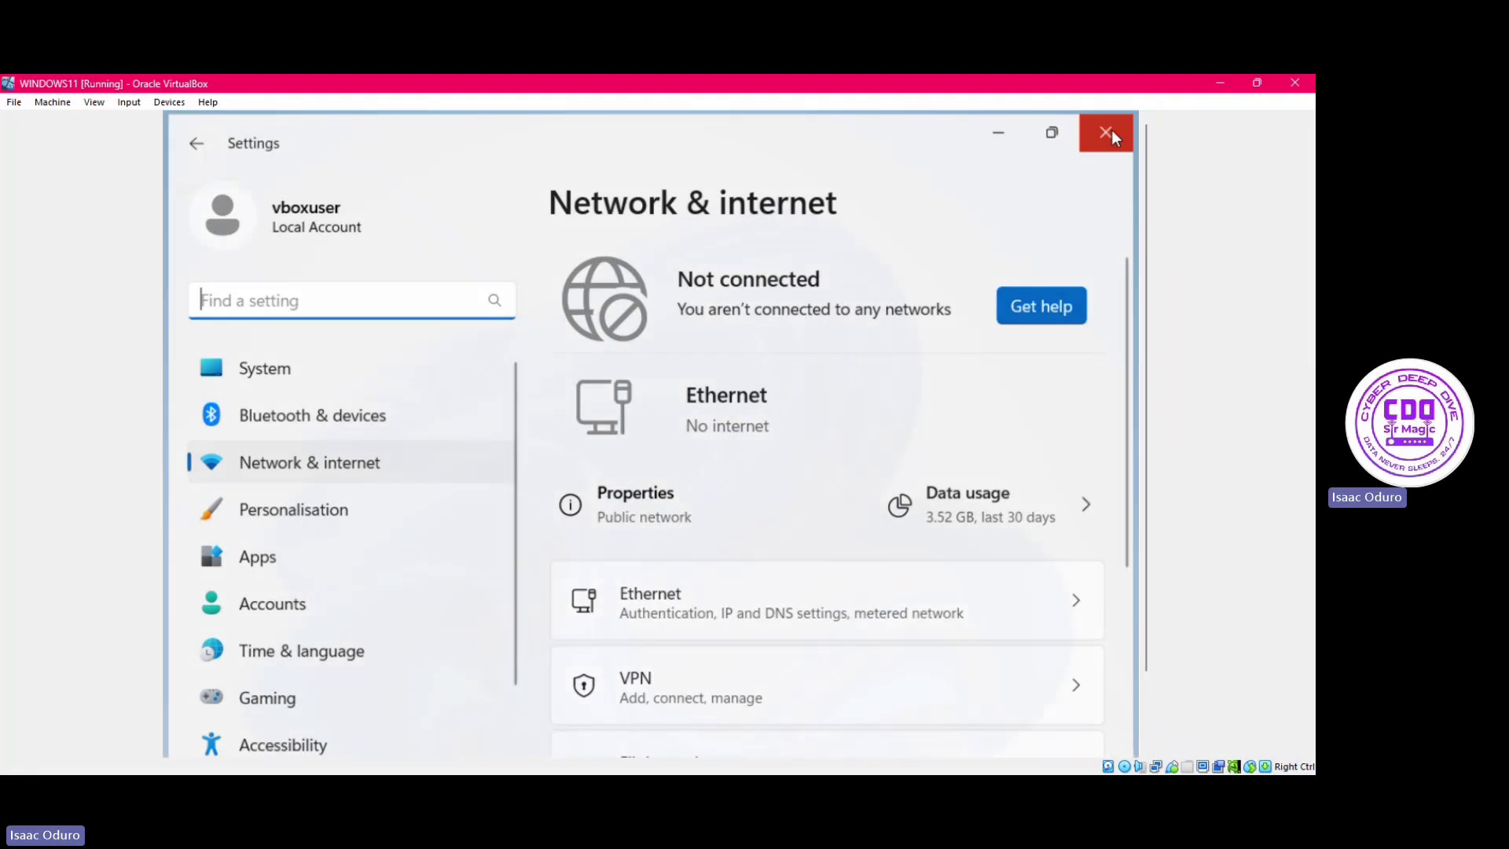
left_click(1106, 134)
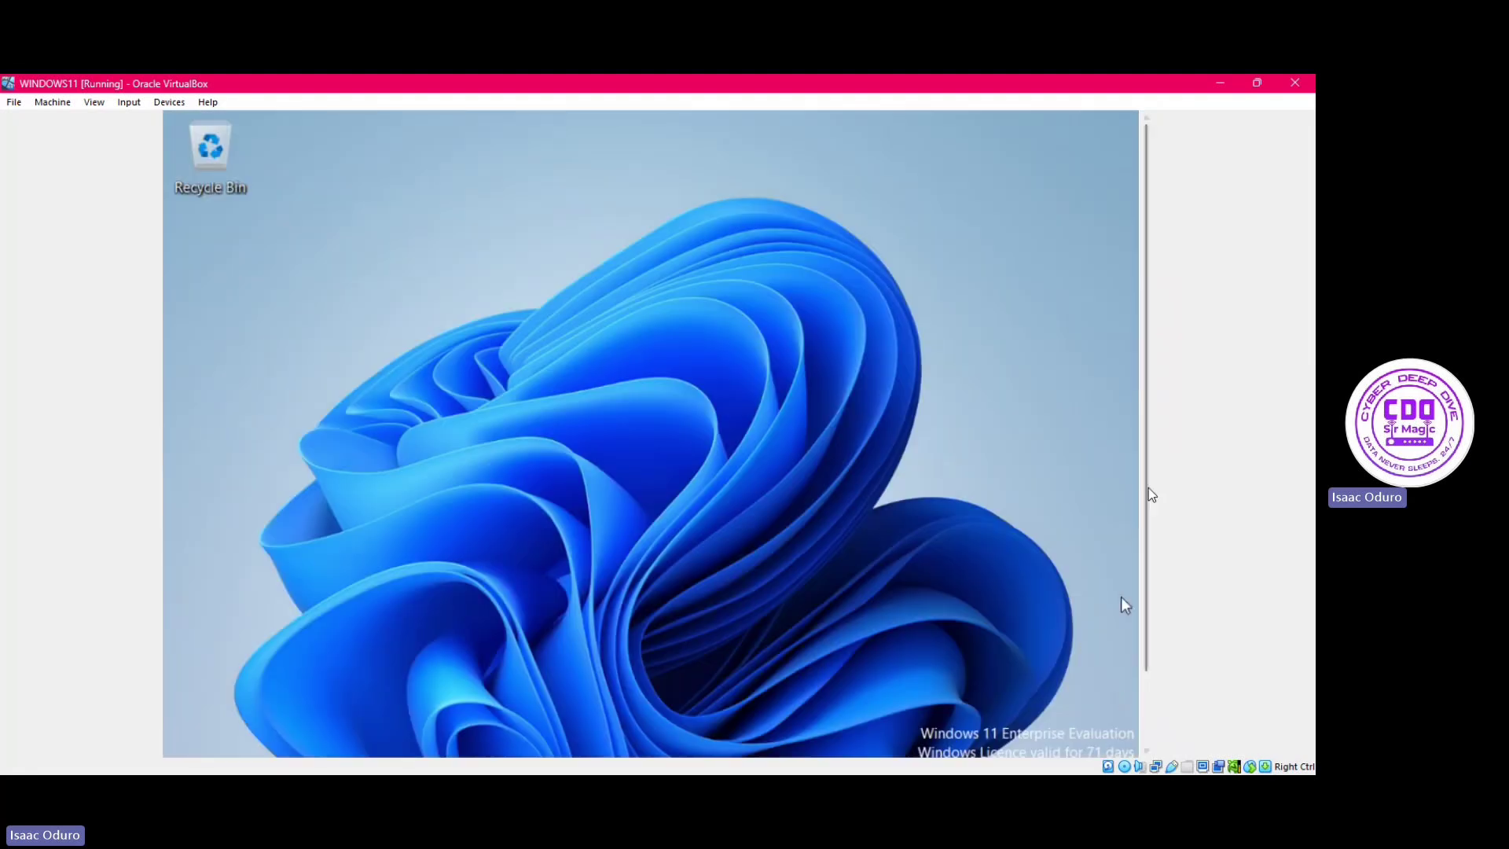
Open the Windows Settings app from the pinned apps.
scroll(1149, 493, "down", 4)
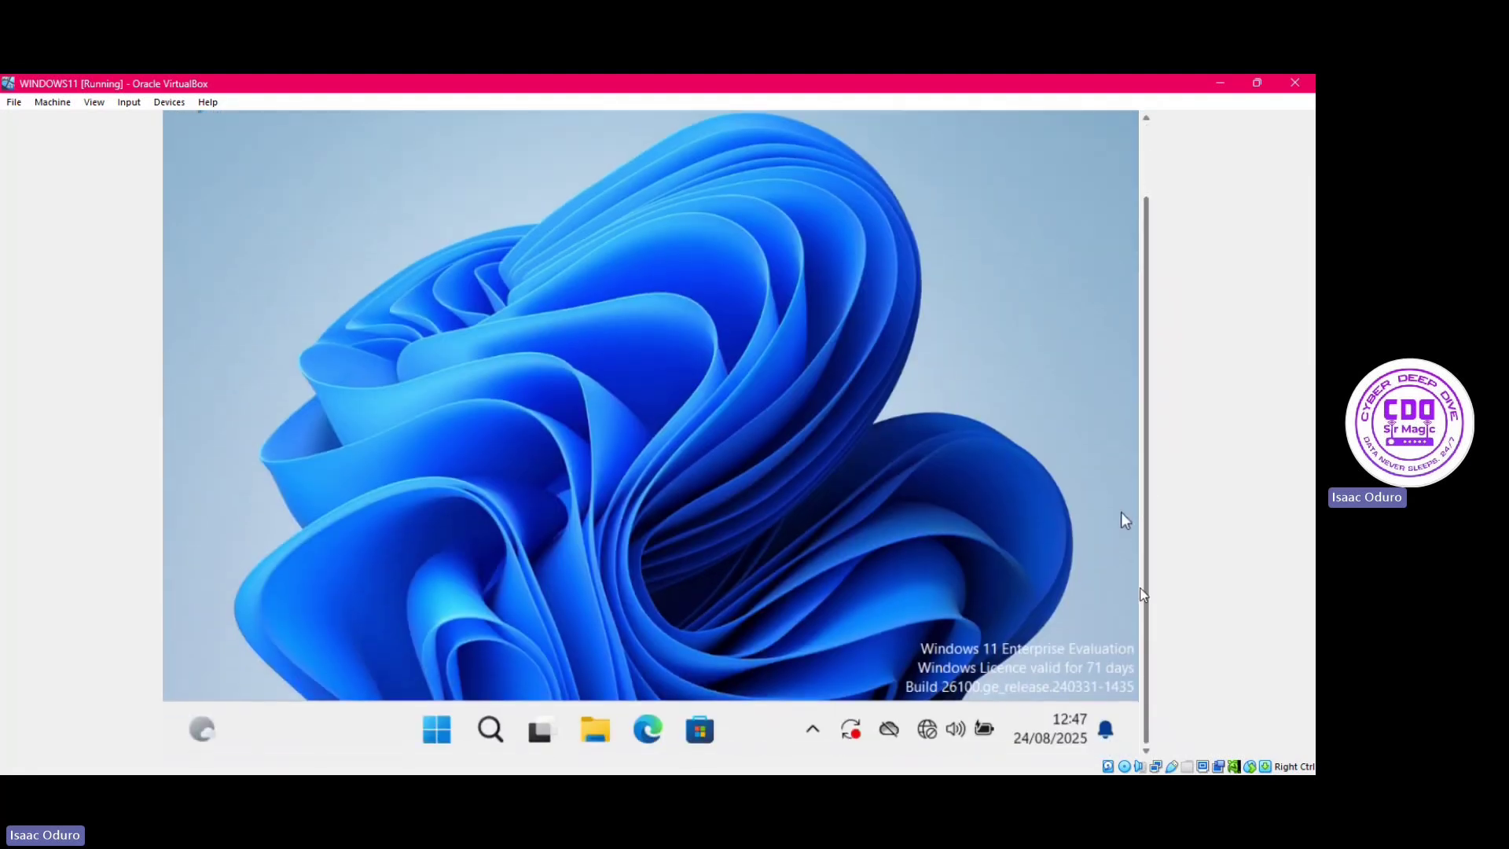
left_click(441, 731)
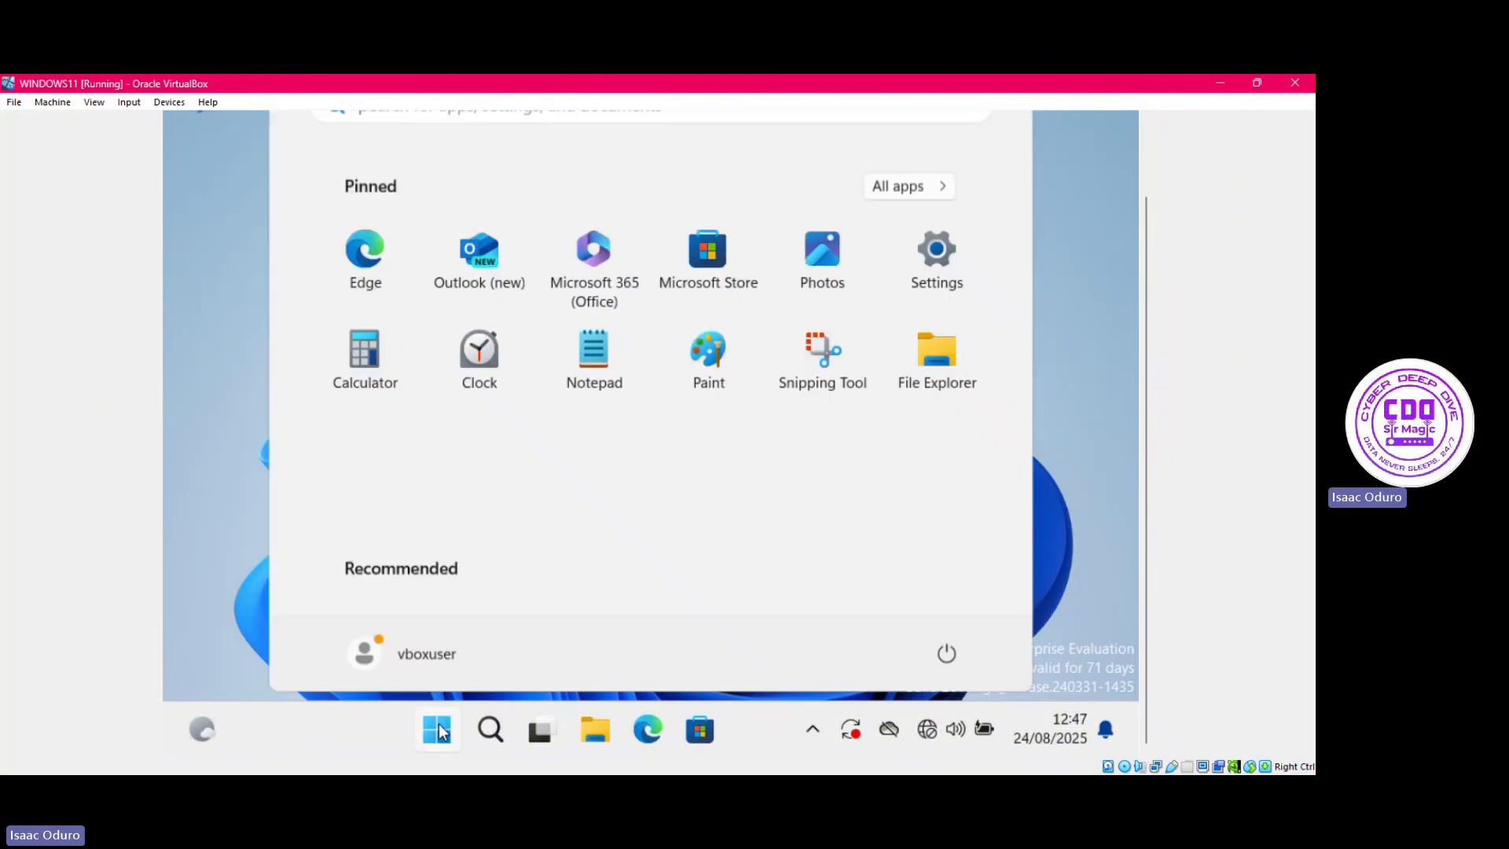
left_click(939, 247)
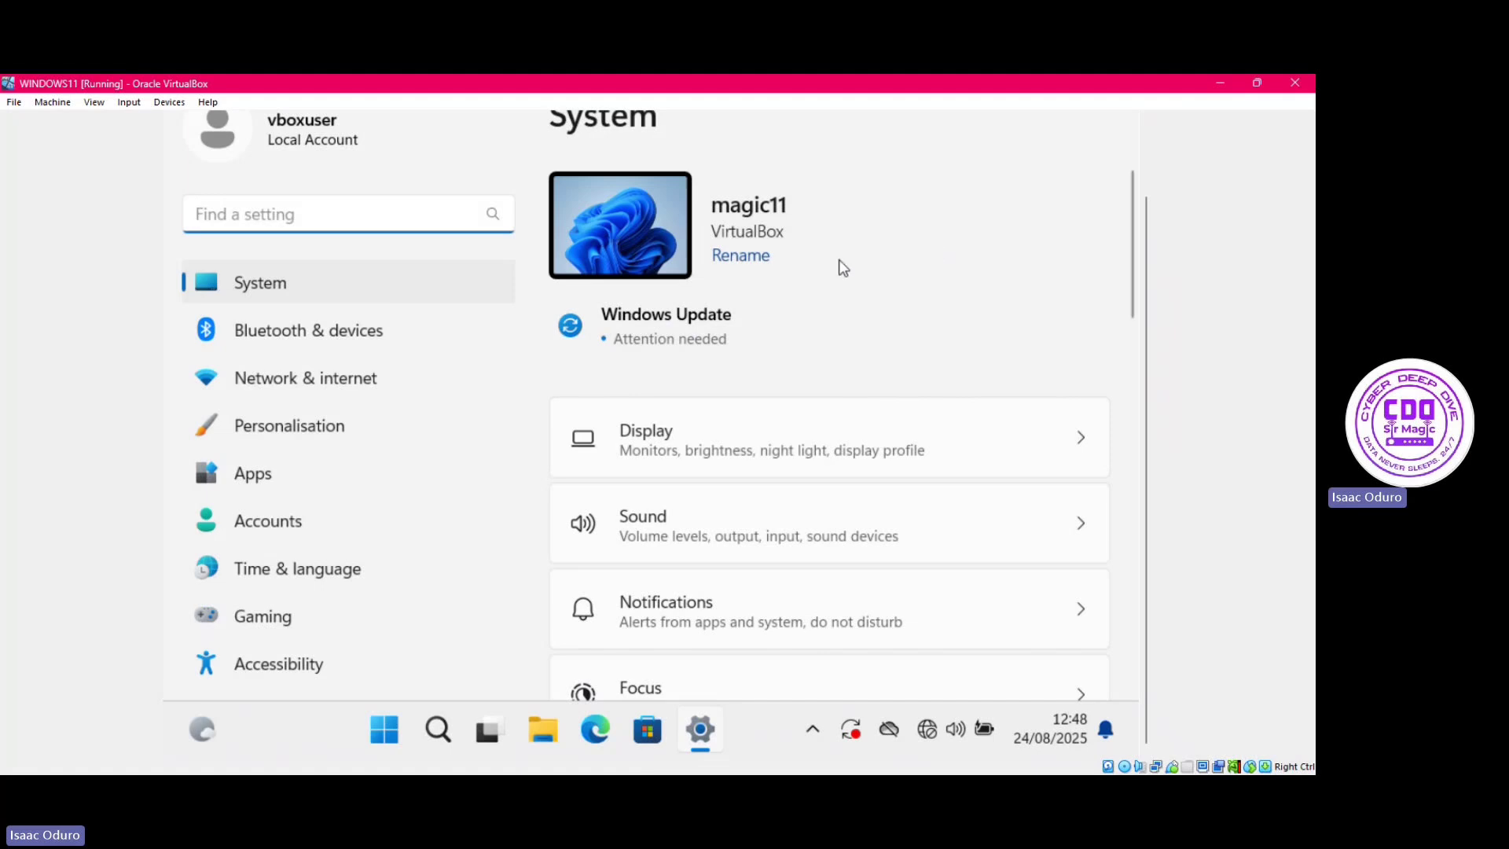
Open the Ethernet properties from Network & internet and review the IP assignment, DNS server assignment and address details.
left_click(322, 380)
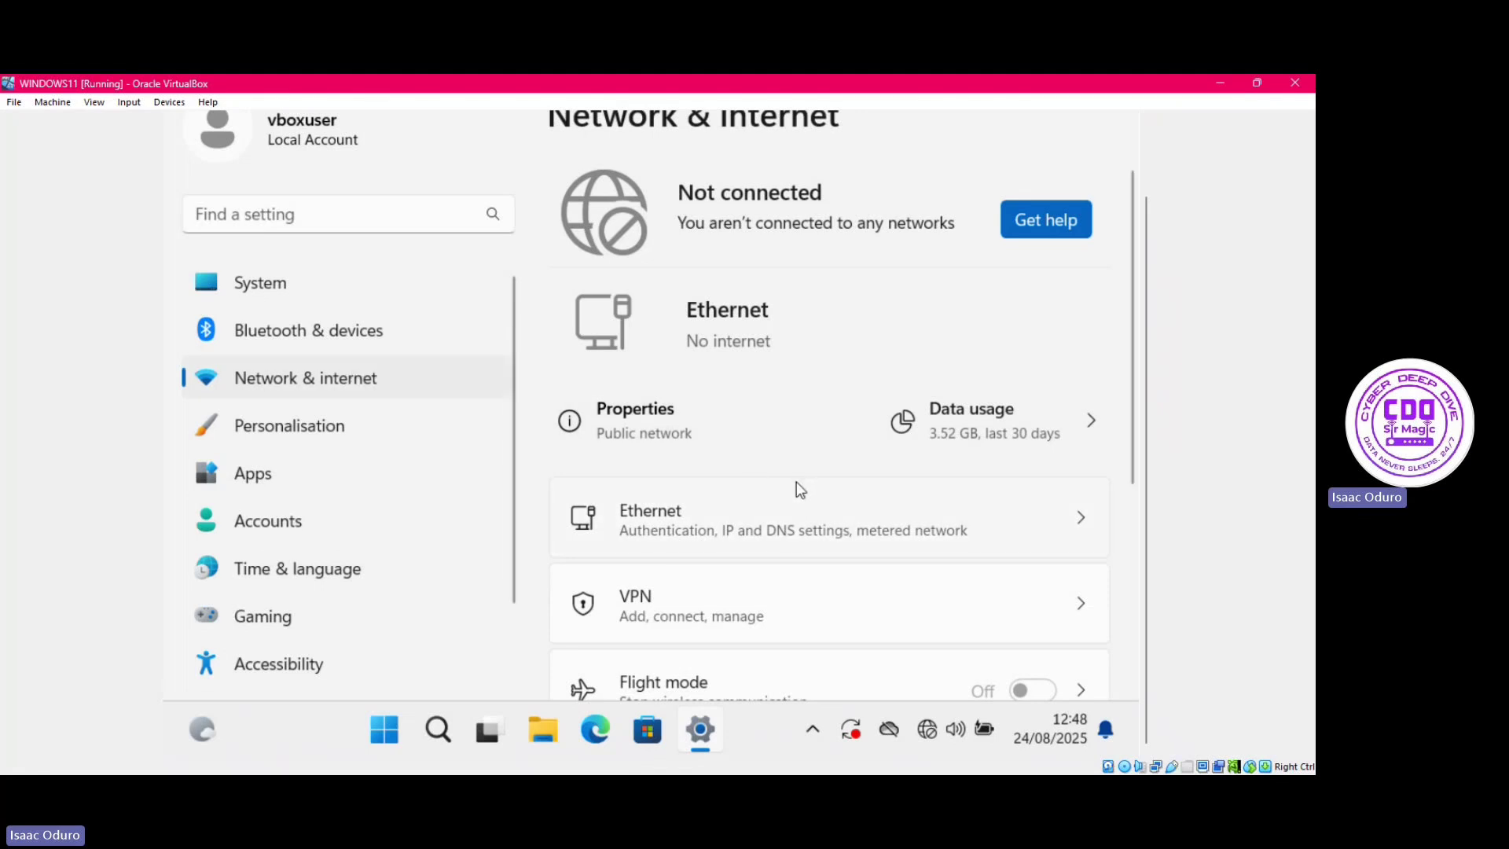
scroll(796, 483, "down", 1)
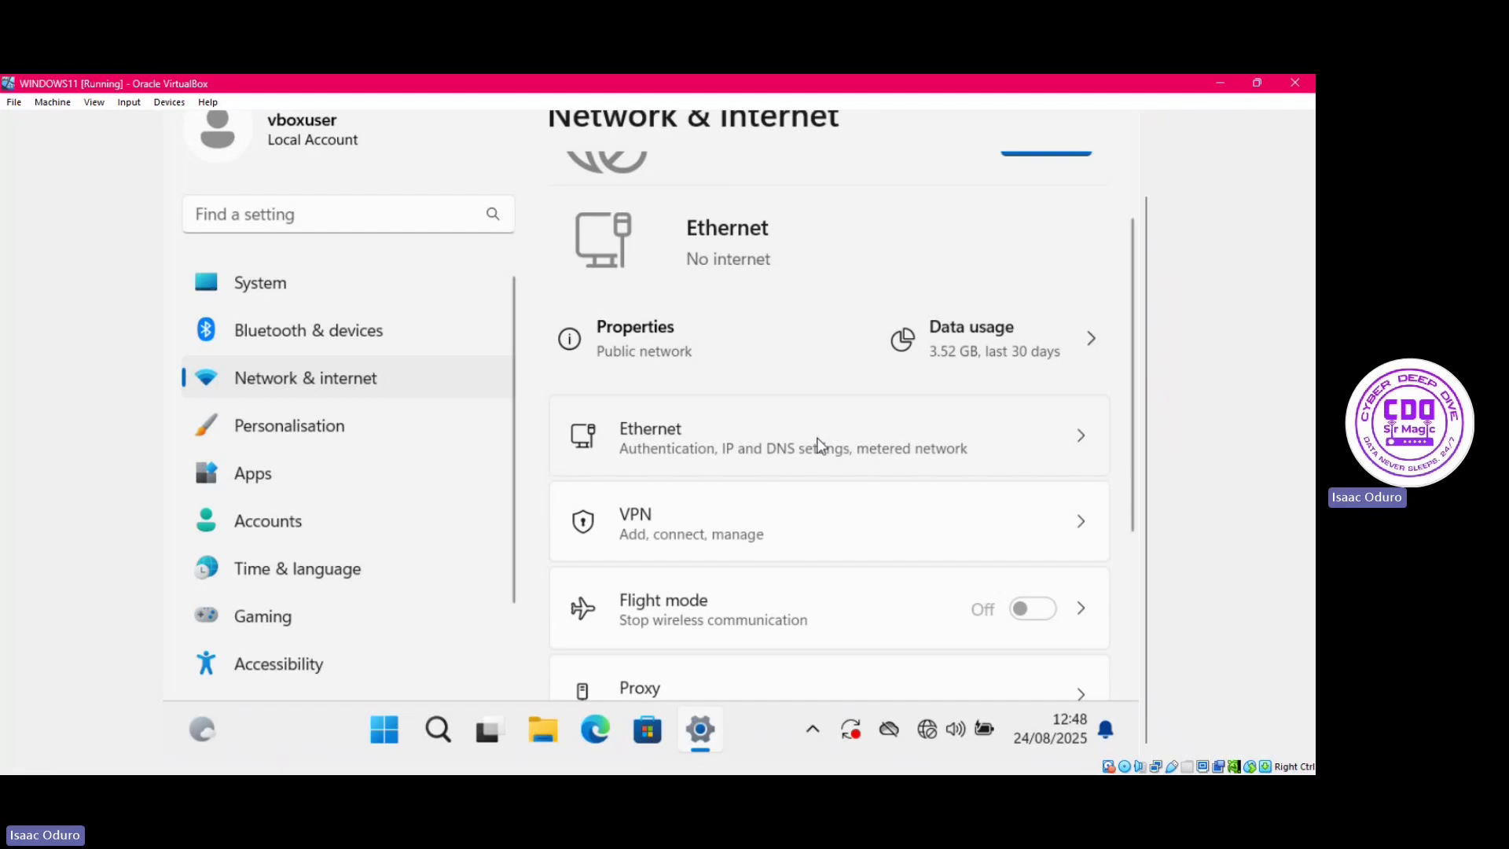
left_click(667, 336)
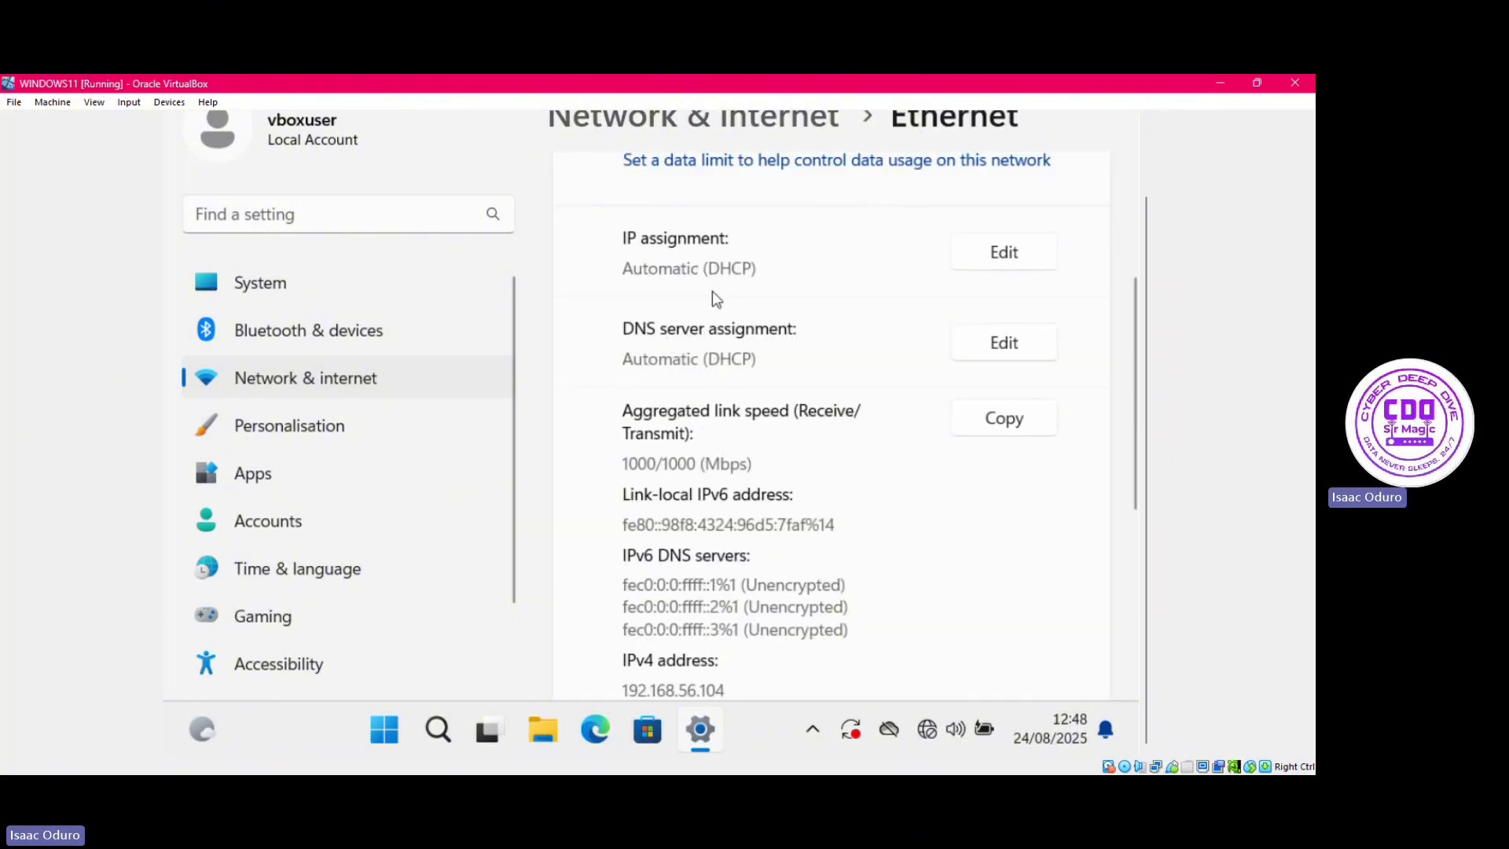
scroll(754, 322, "up", 3)
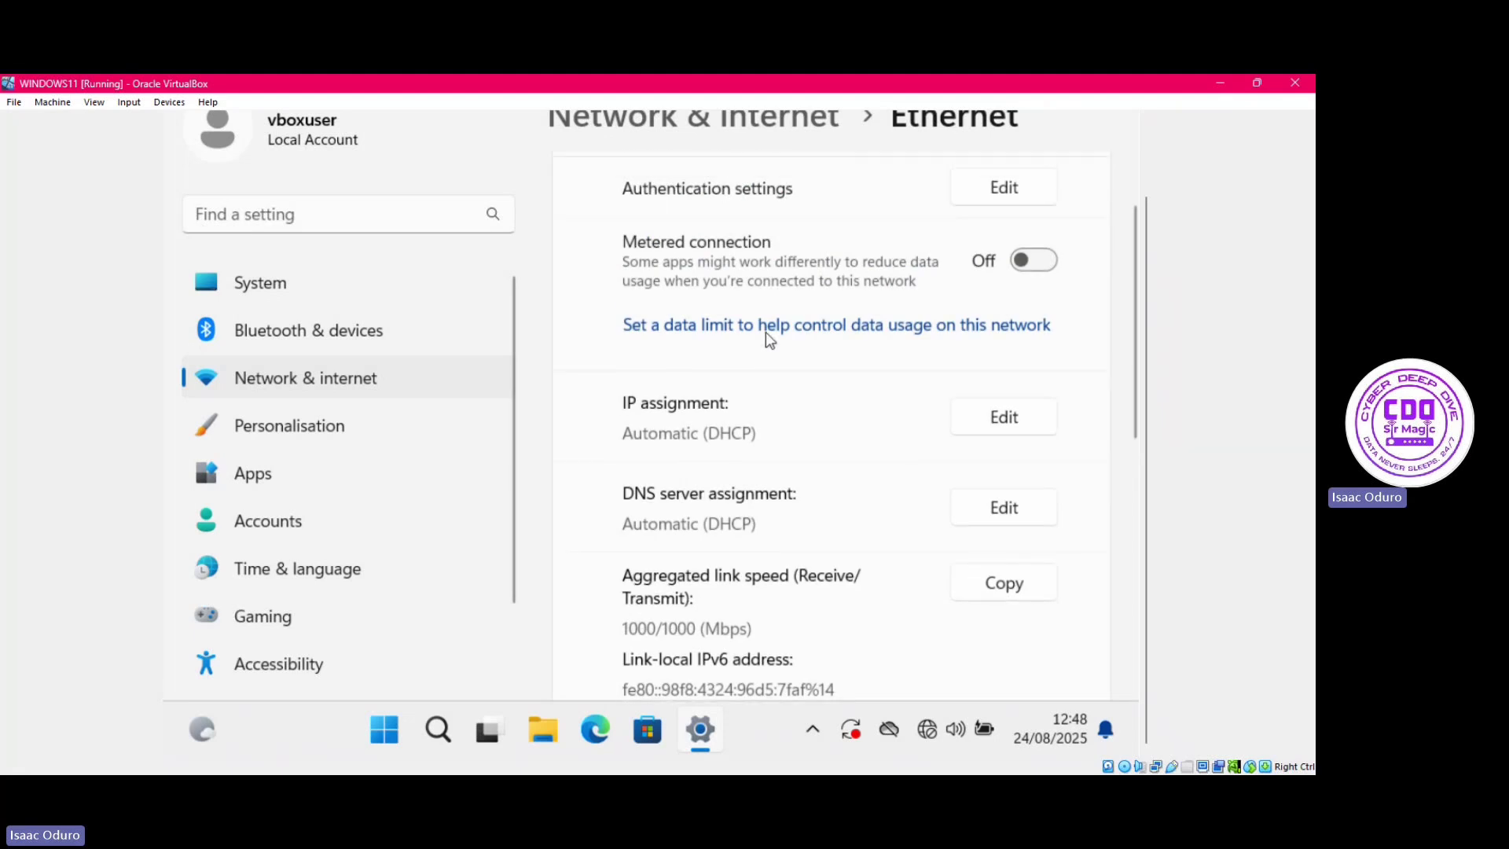
scroll(765, 338, "down", 2)
scroll(765, 340, "up", 2)
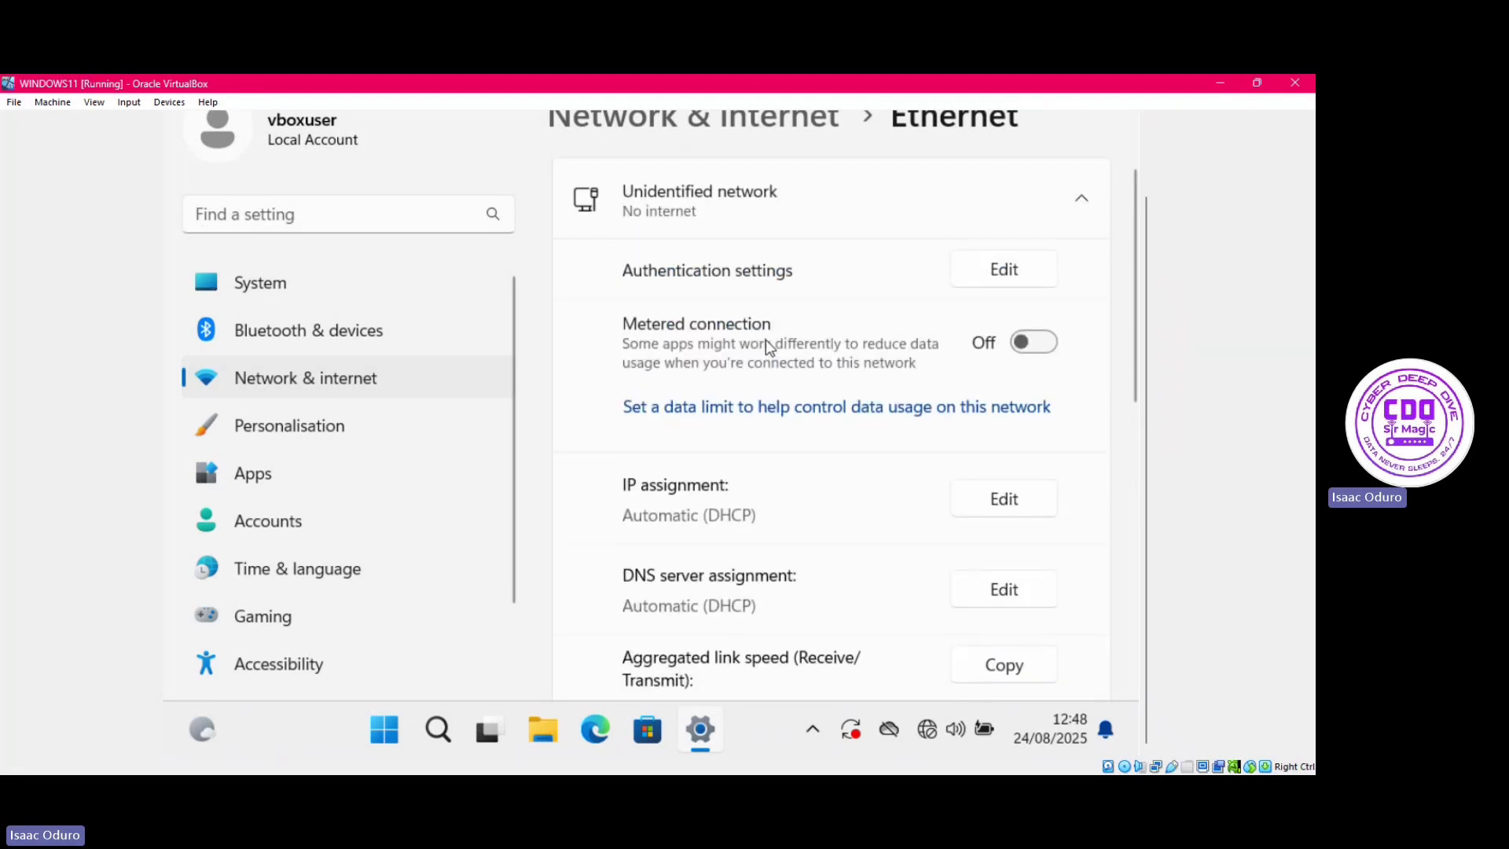
scroll(765, 339, "down", 3)
scroll(767, 346, "down", 2)
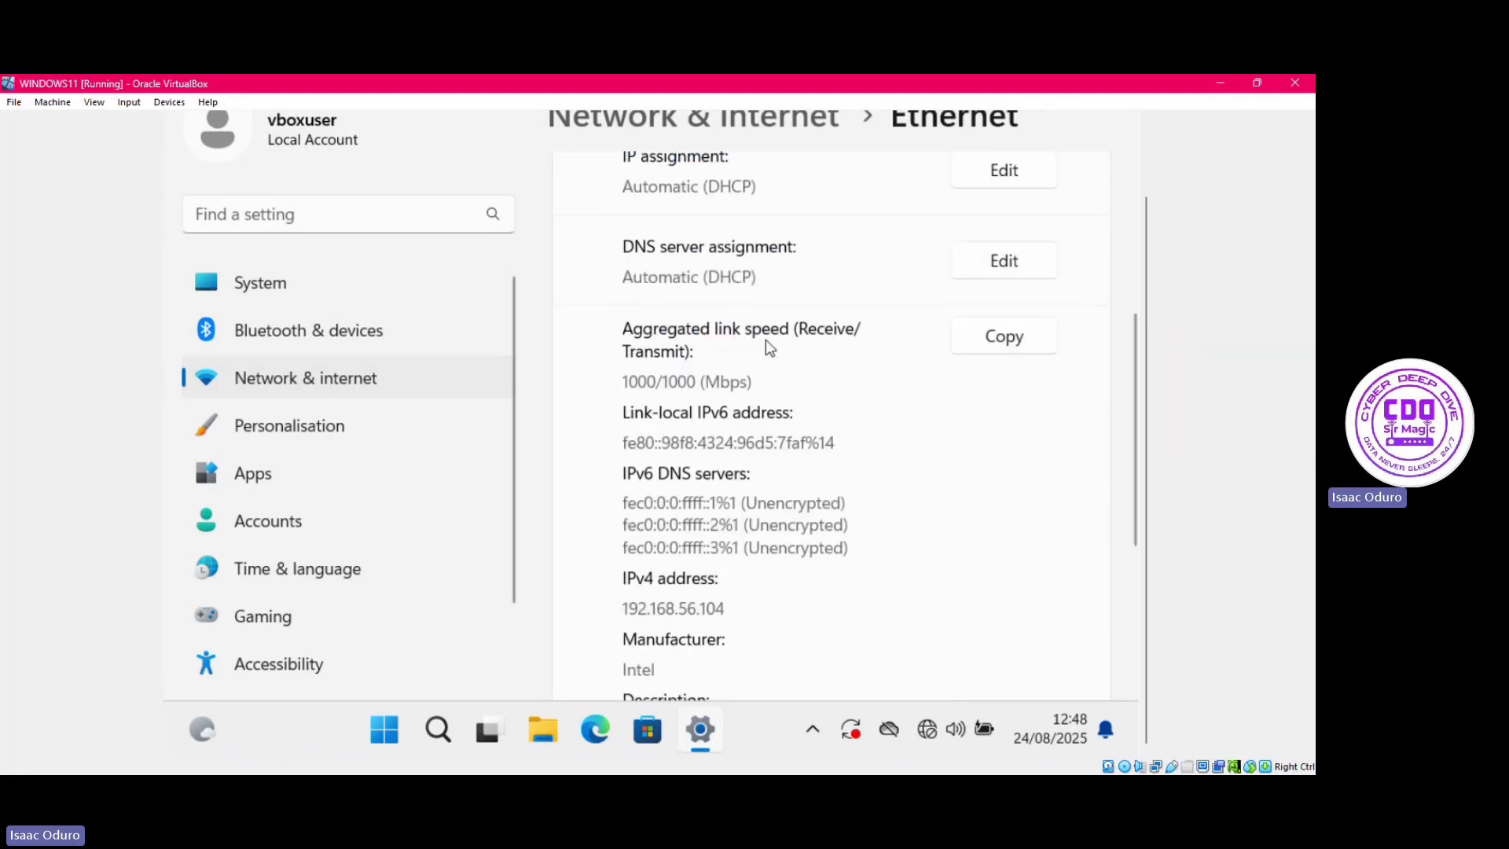
Reopen the Ethernet page from Network & internet, view the available IP assignment options, and cancel without changing the setting.
left_click(380, 376)
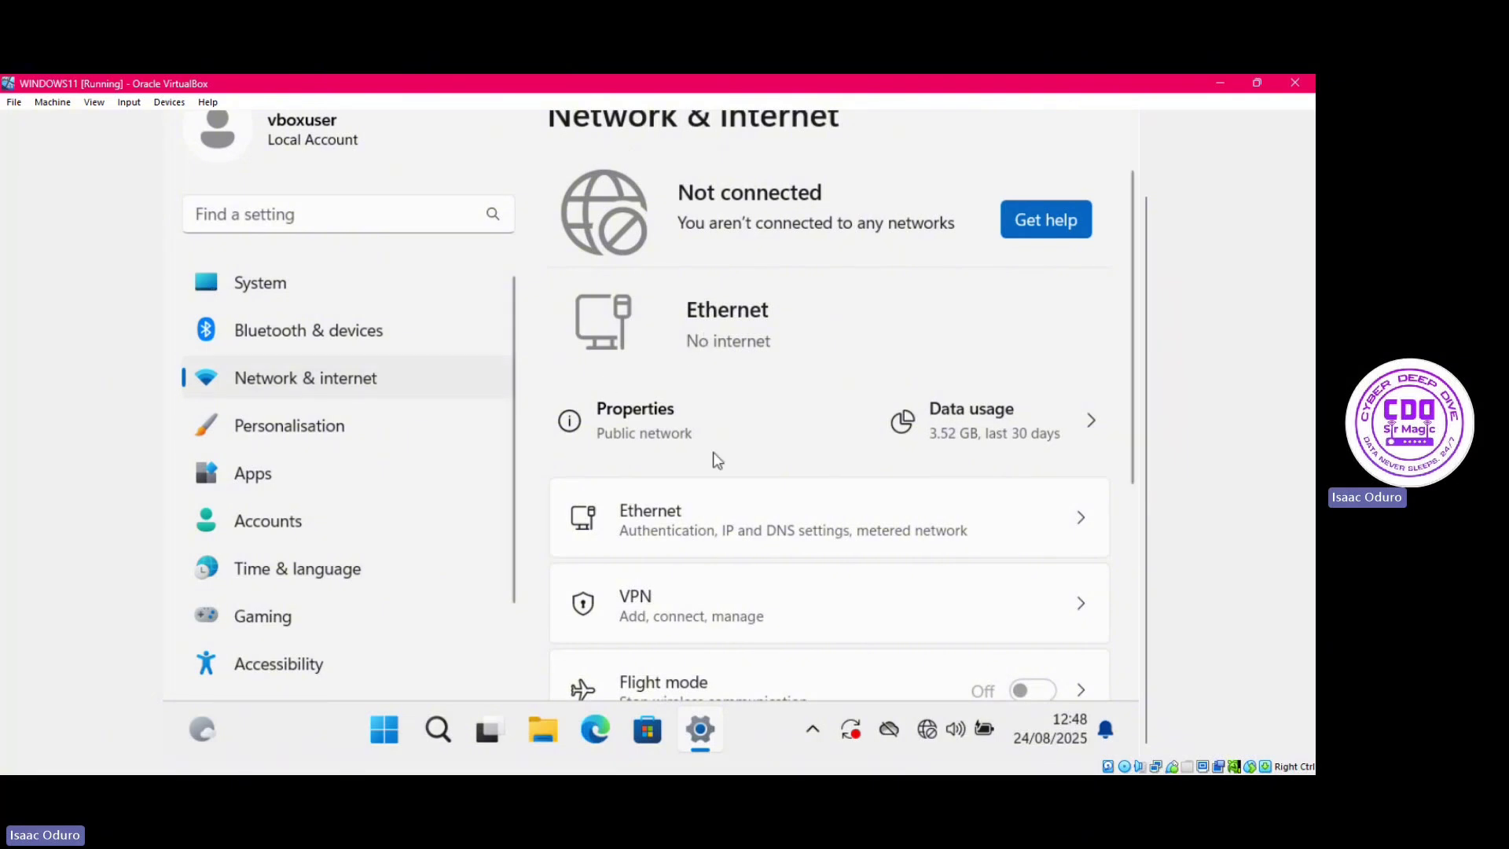
left_click(690, 517)
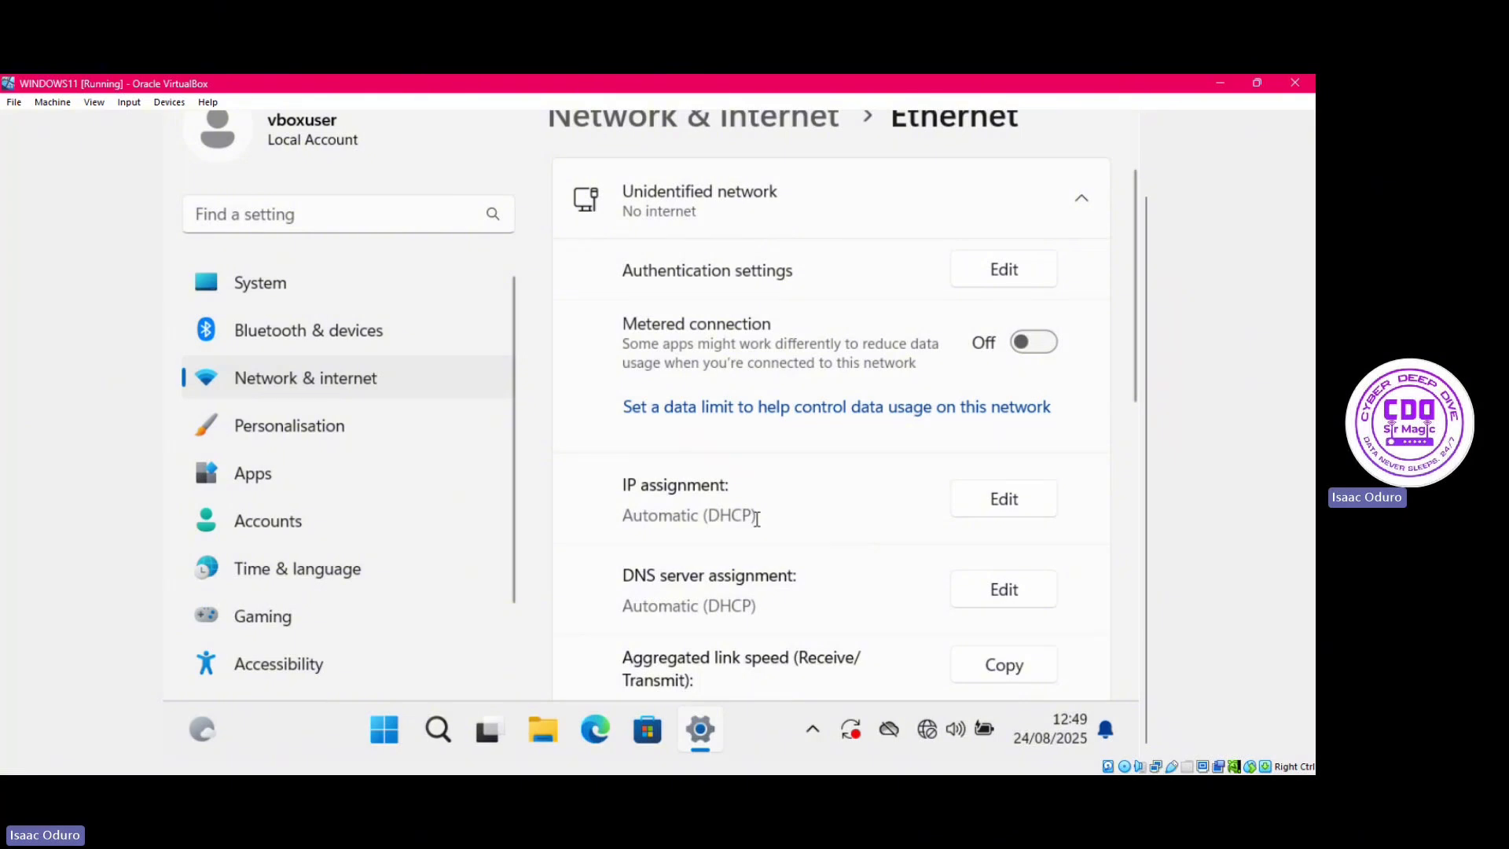
left_click(1009, 500)
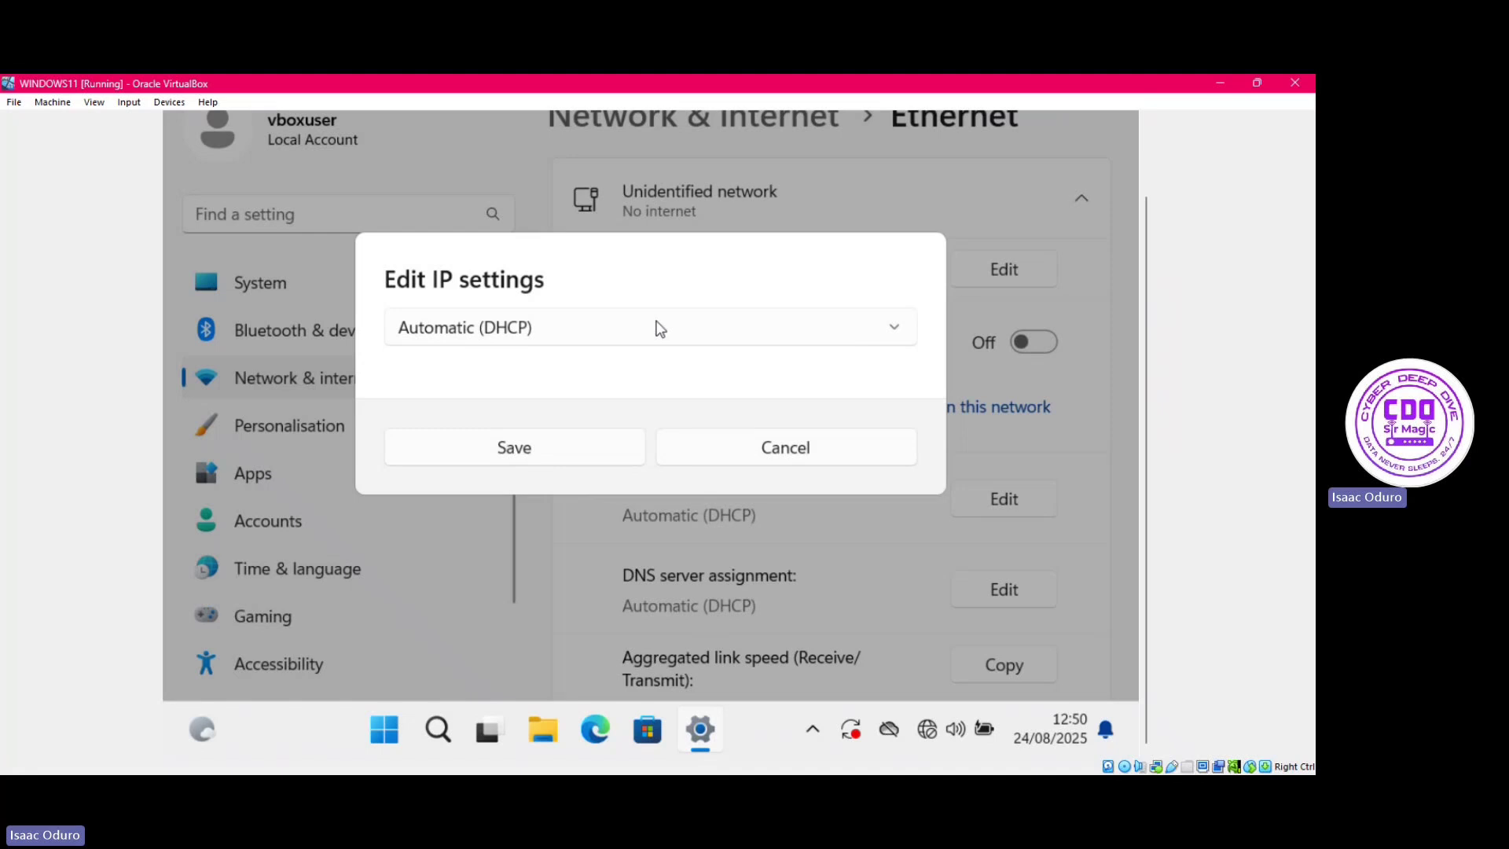
left_click(895, 327)
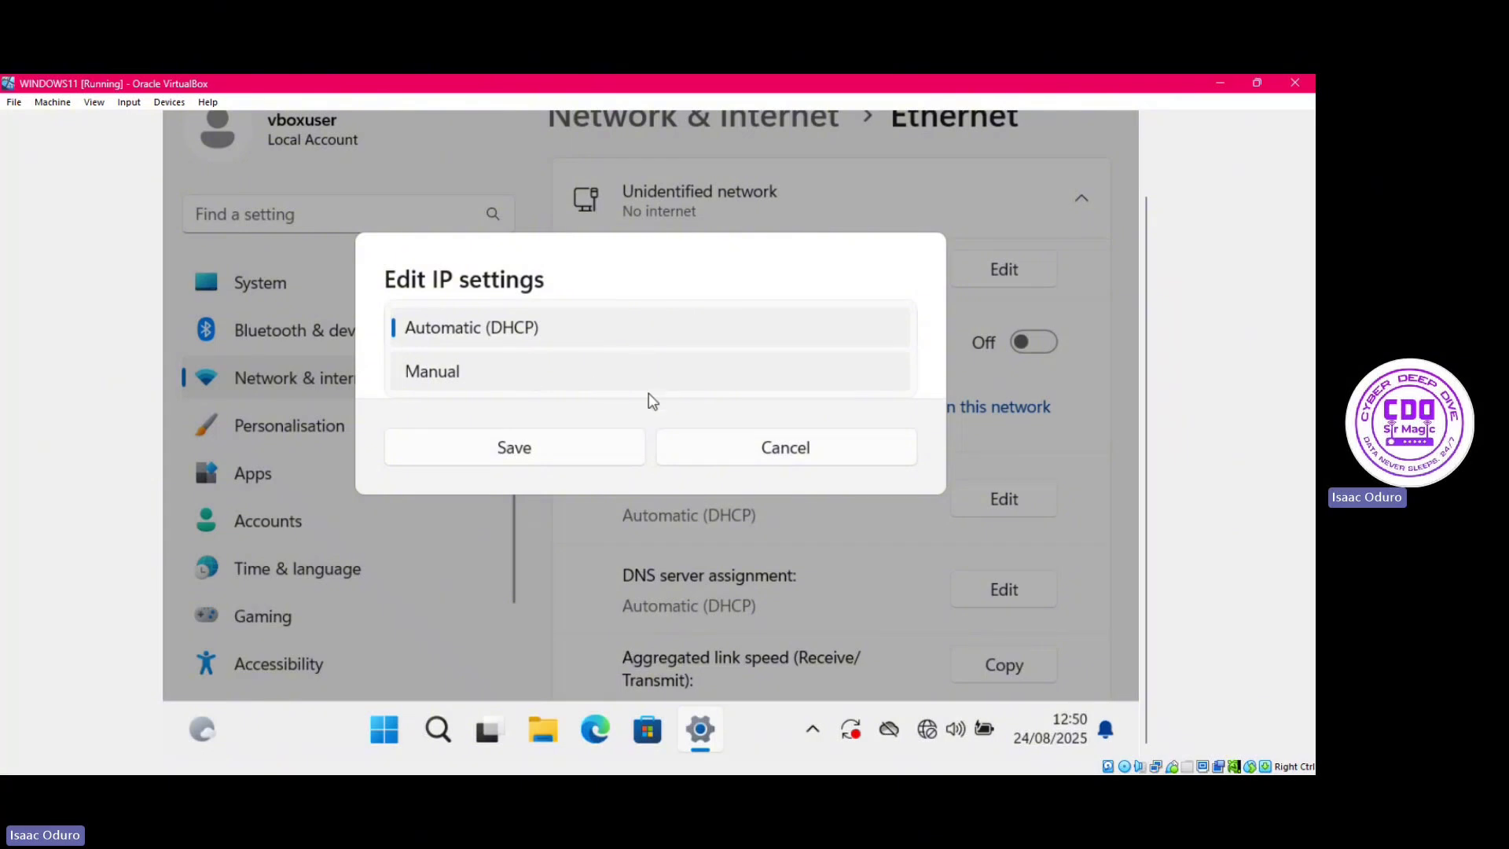
left_click(783, 464)
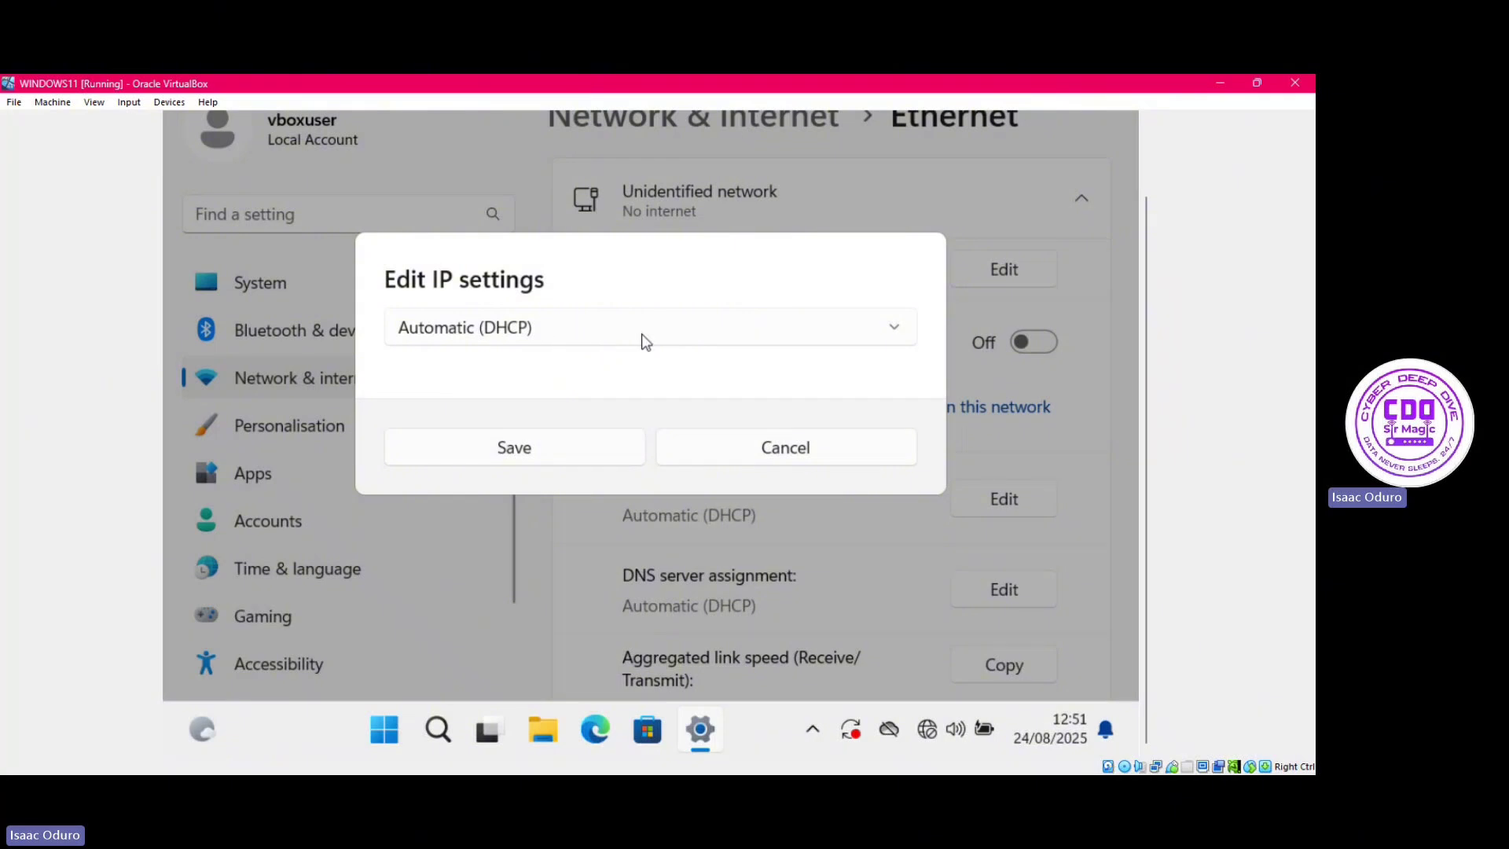
left_click(794, 449)
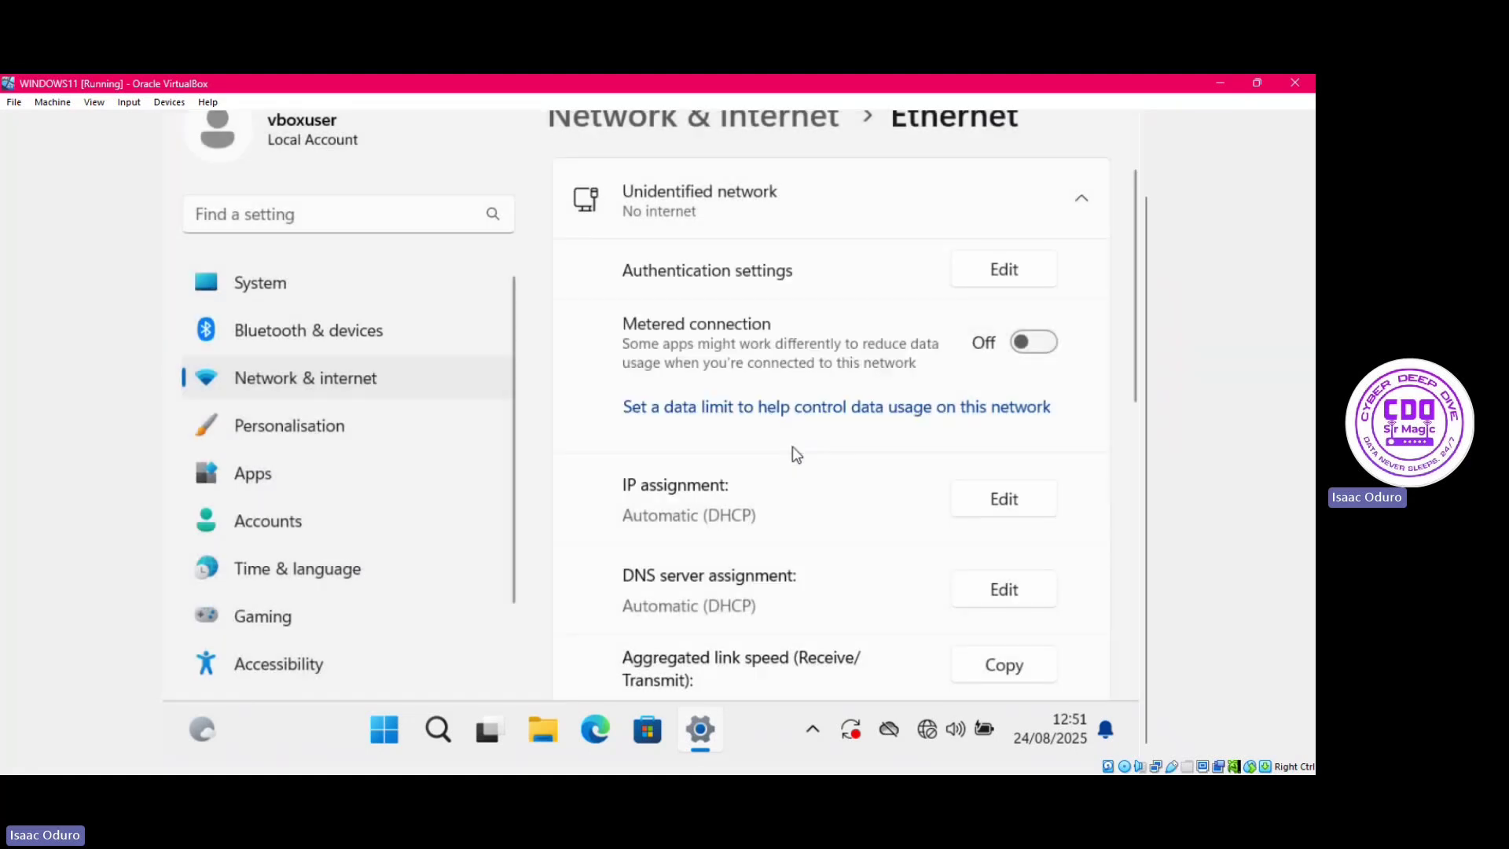
Search for cmd, open Command Prompt, and move its window so its controls are within view.
left_click(384, 738)
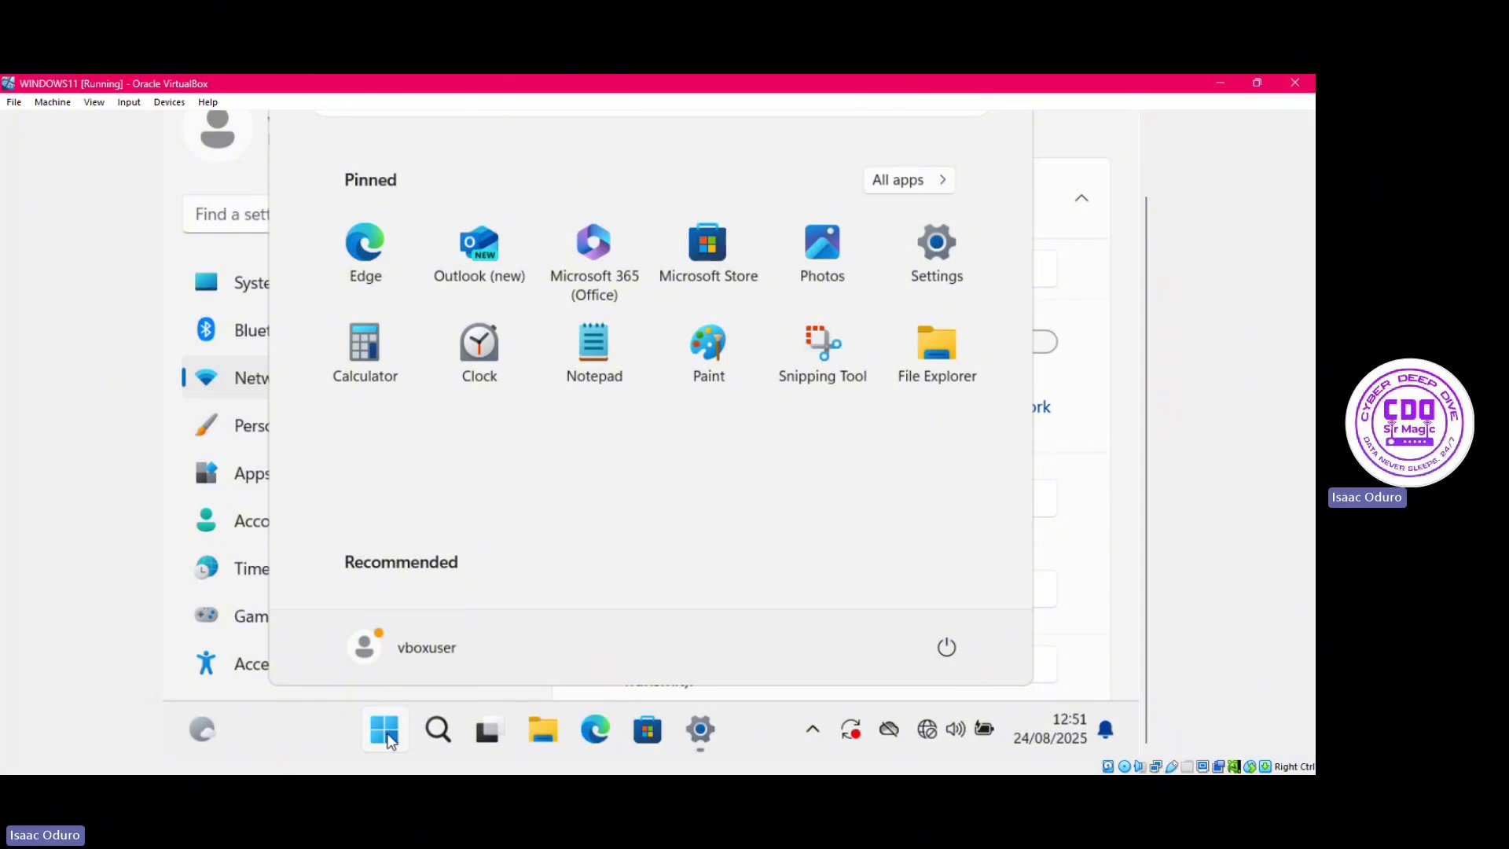
type("cm")
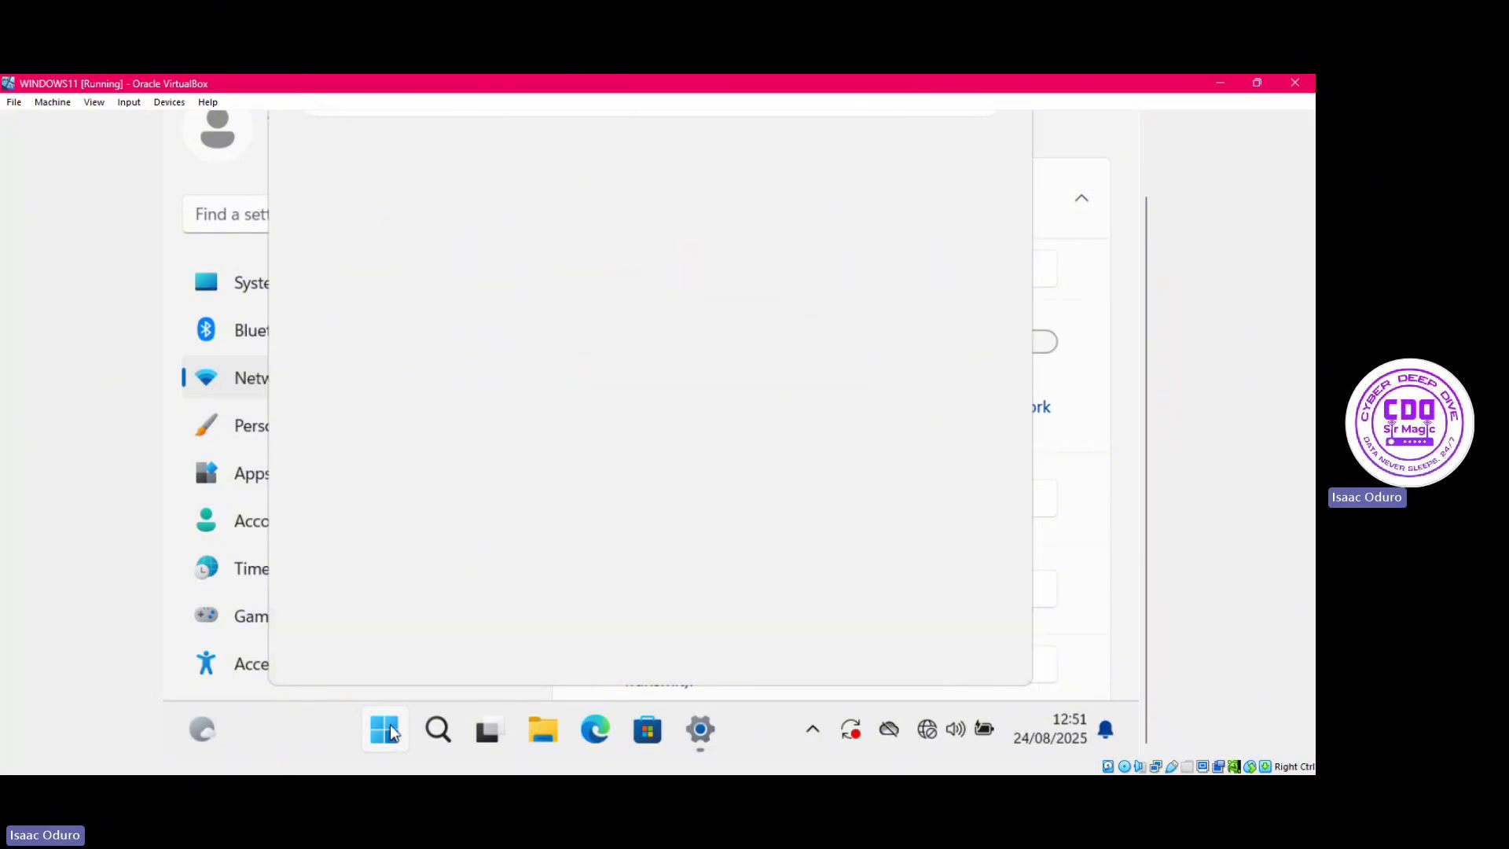
type("d")
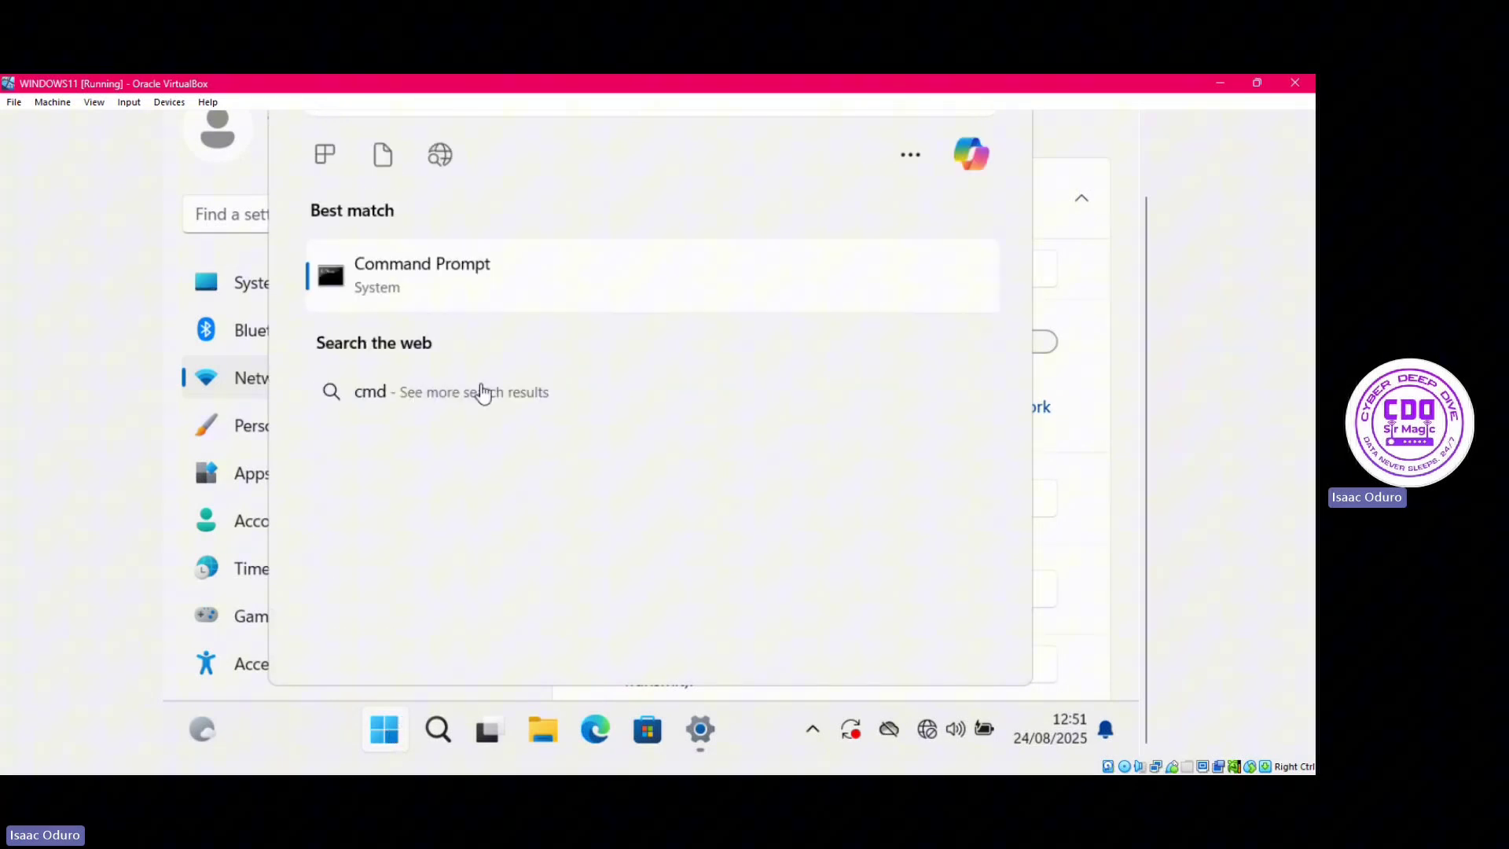
left_click(446, 279)
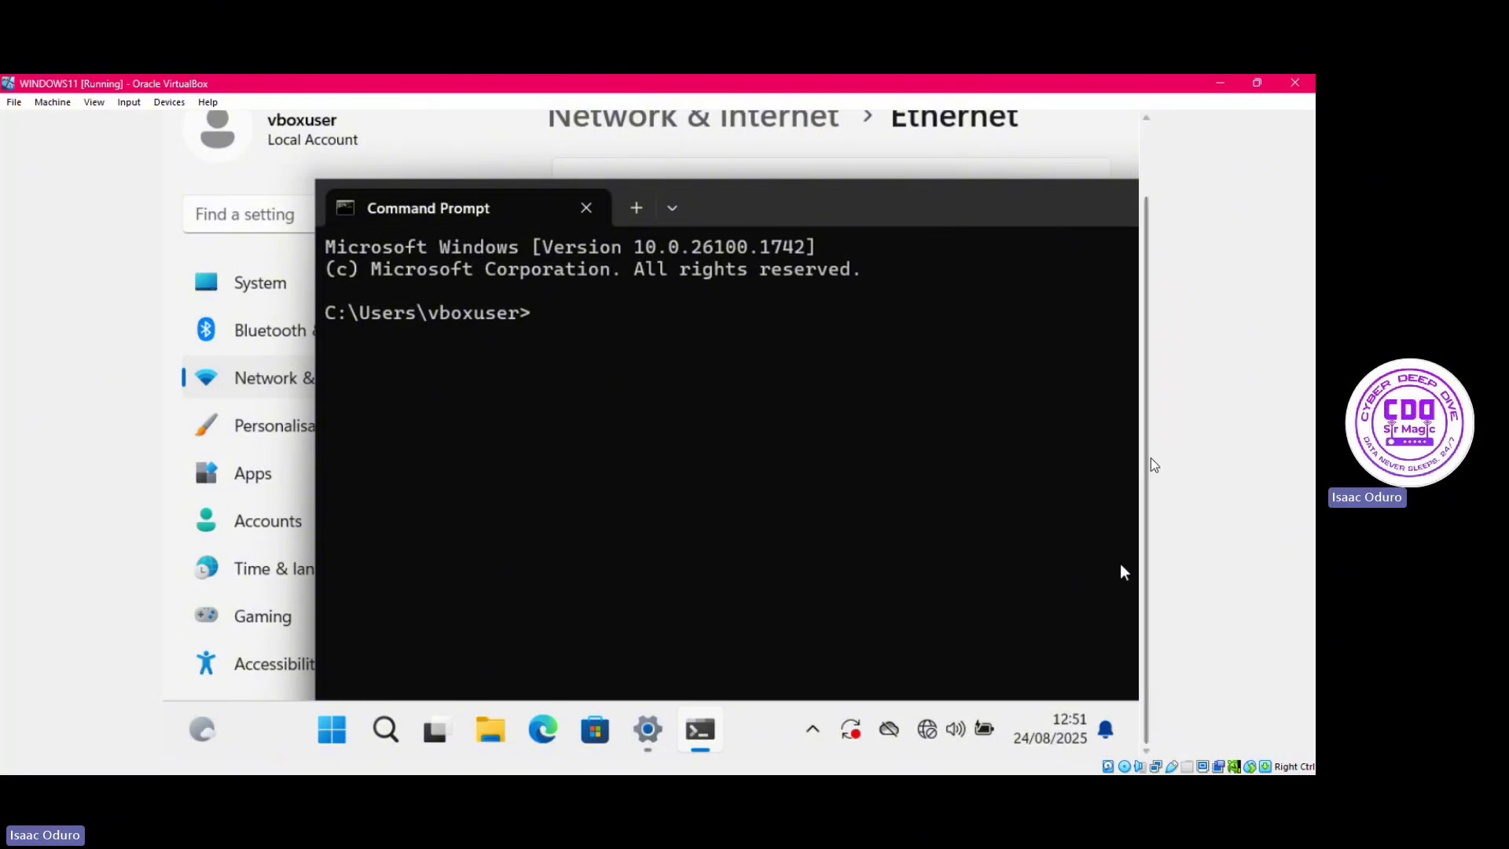
scroll(1149, 471, "up", 2)
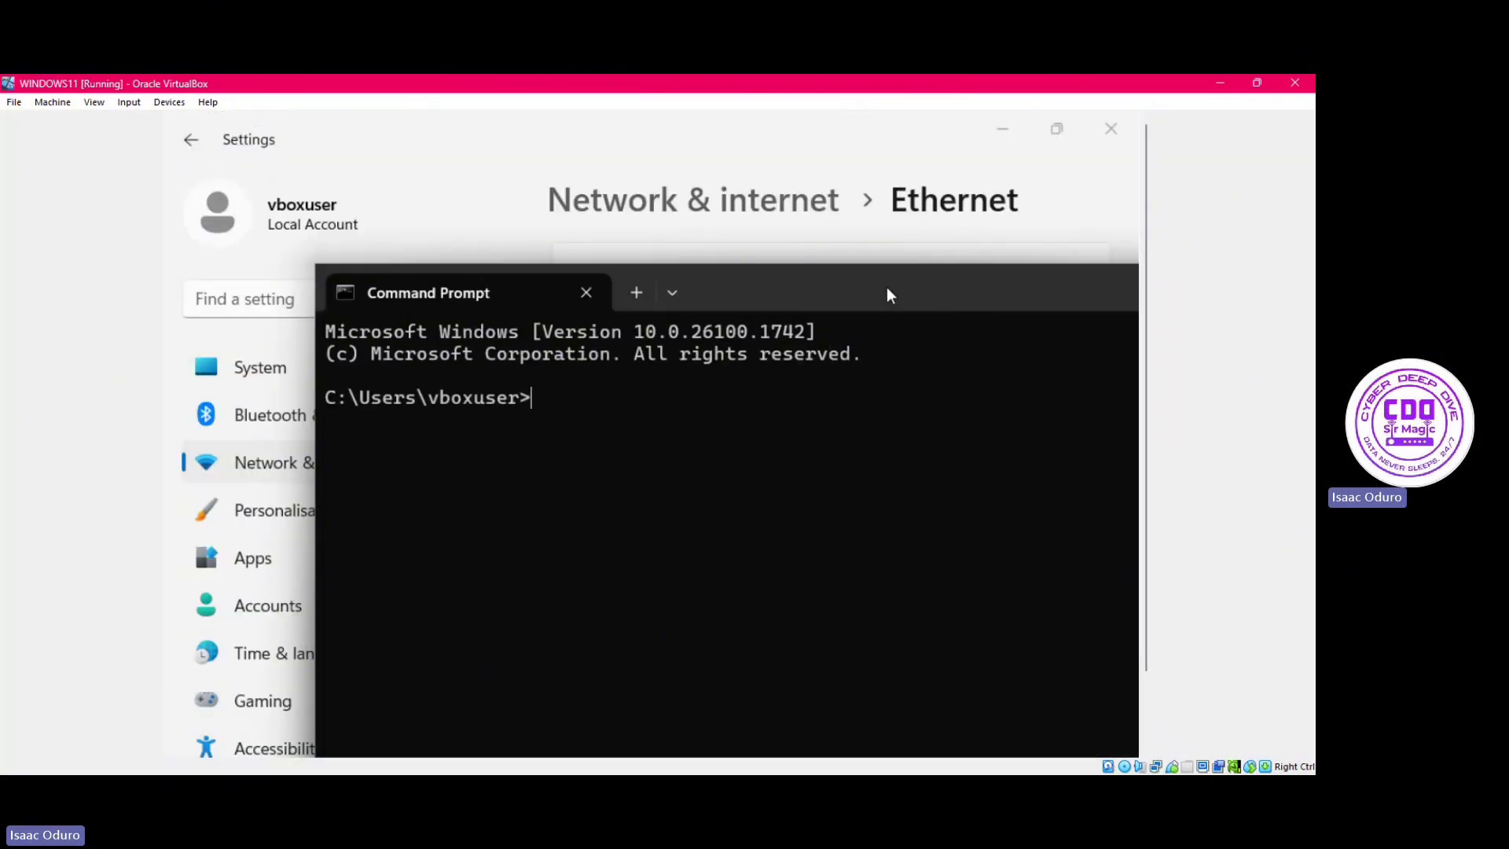
left_click_drag(888, 295, 747, 252)
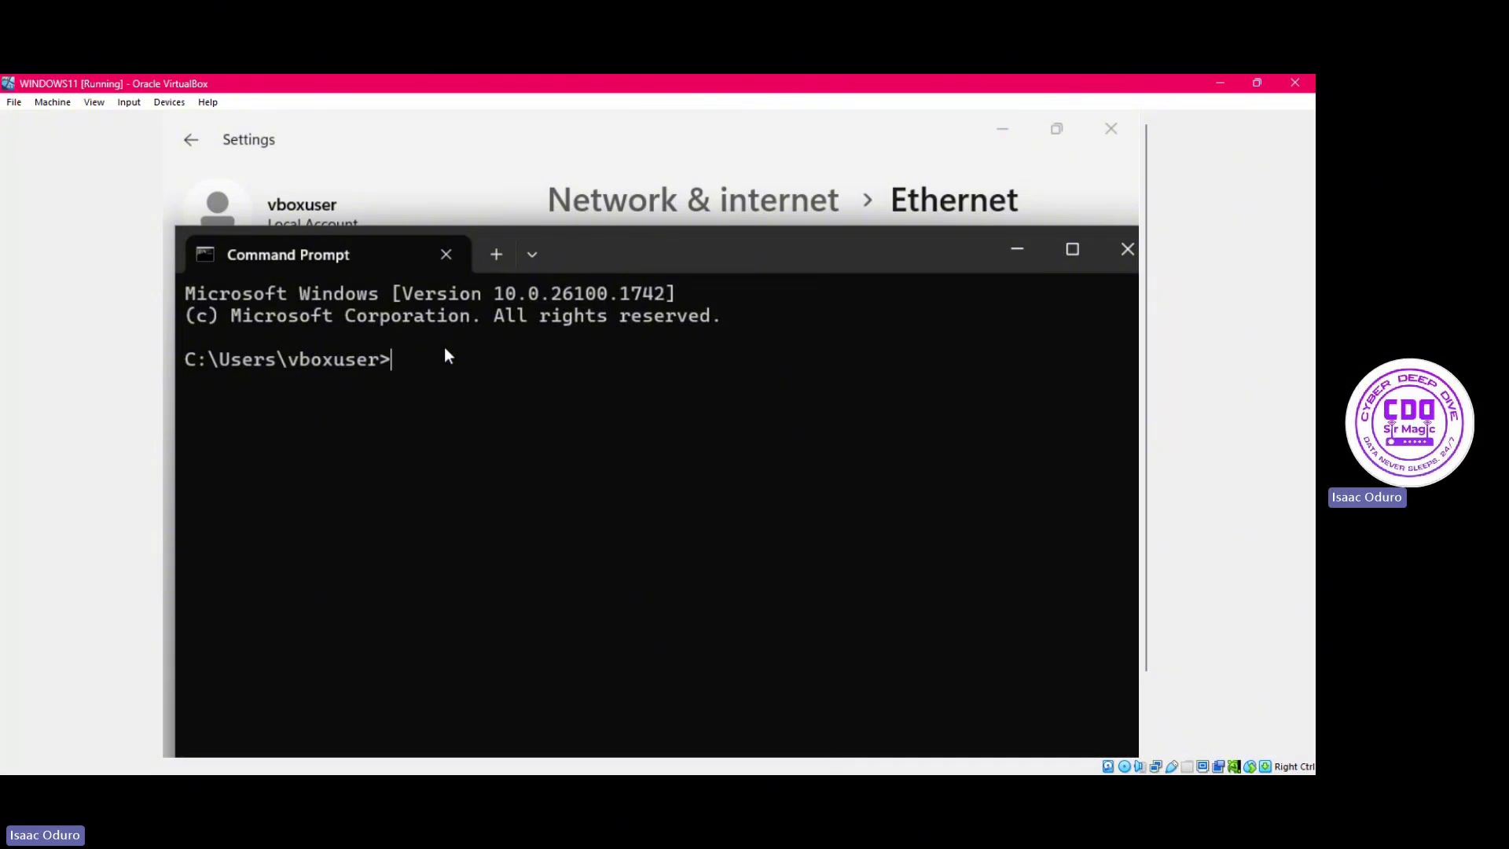
Run ipconfig /all and maximize the Command Prompt window.
type("ipconfig /all")
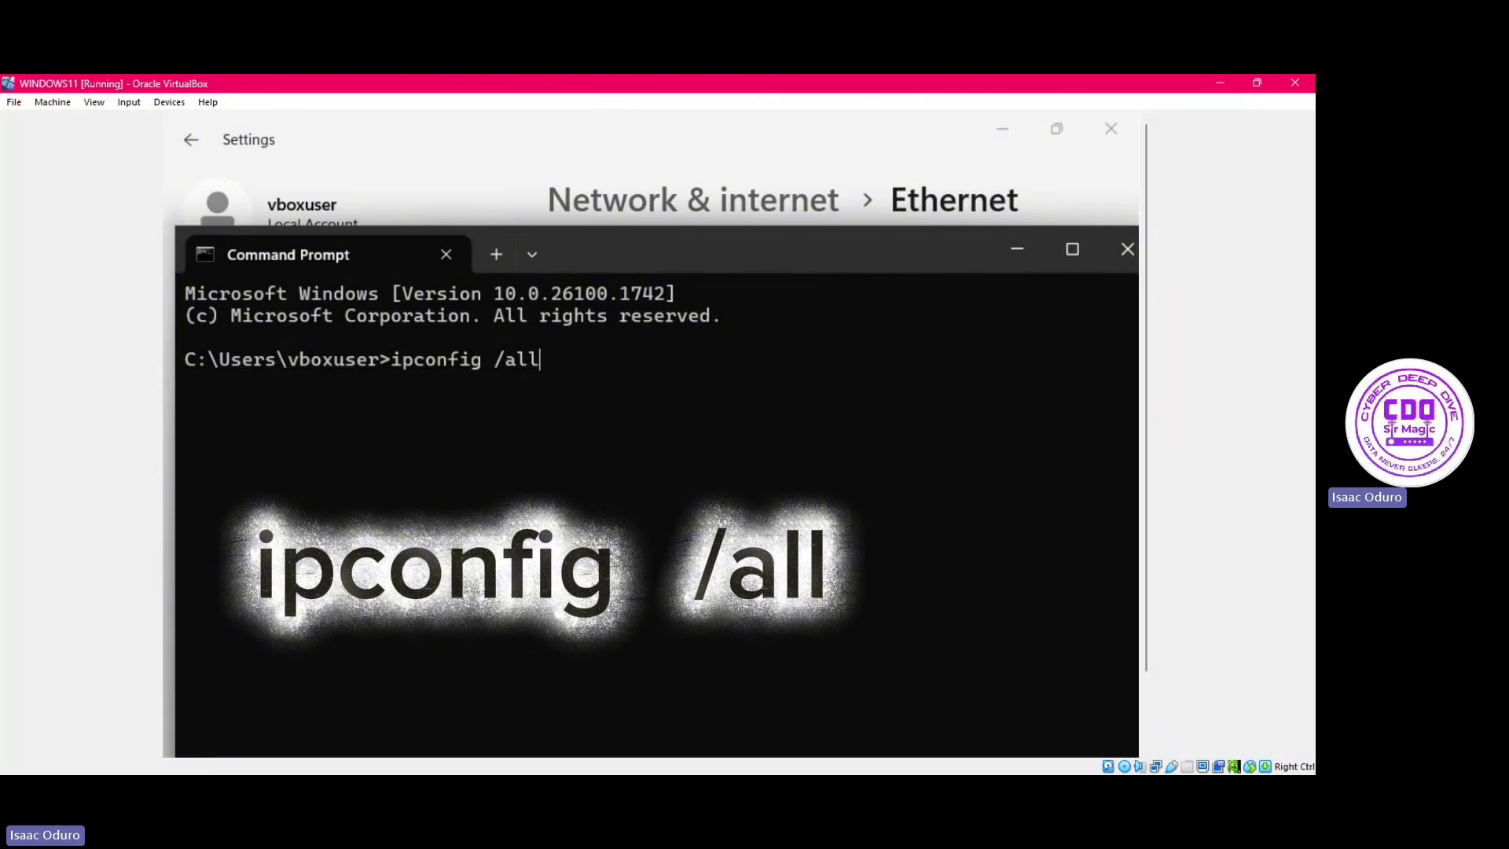
key("Return")
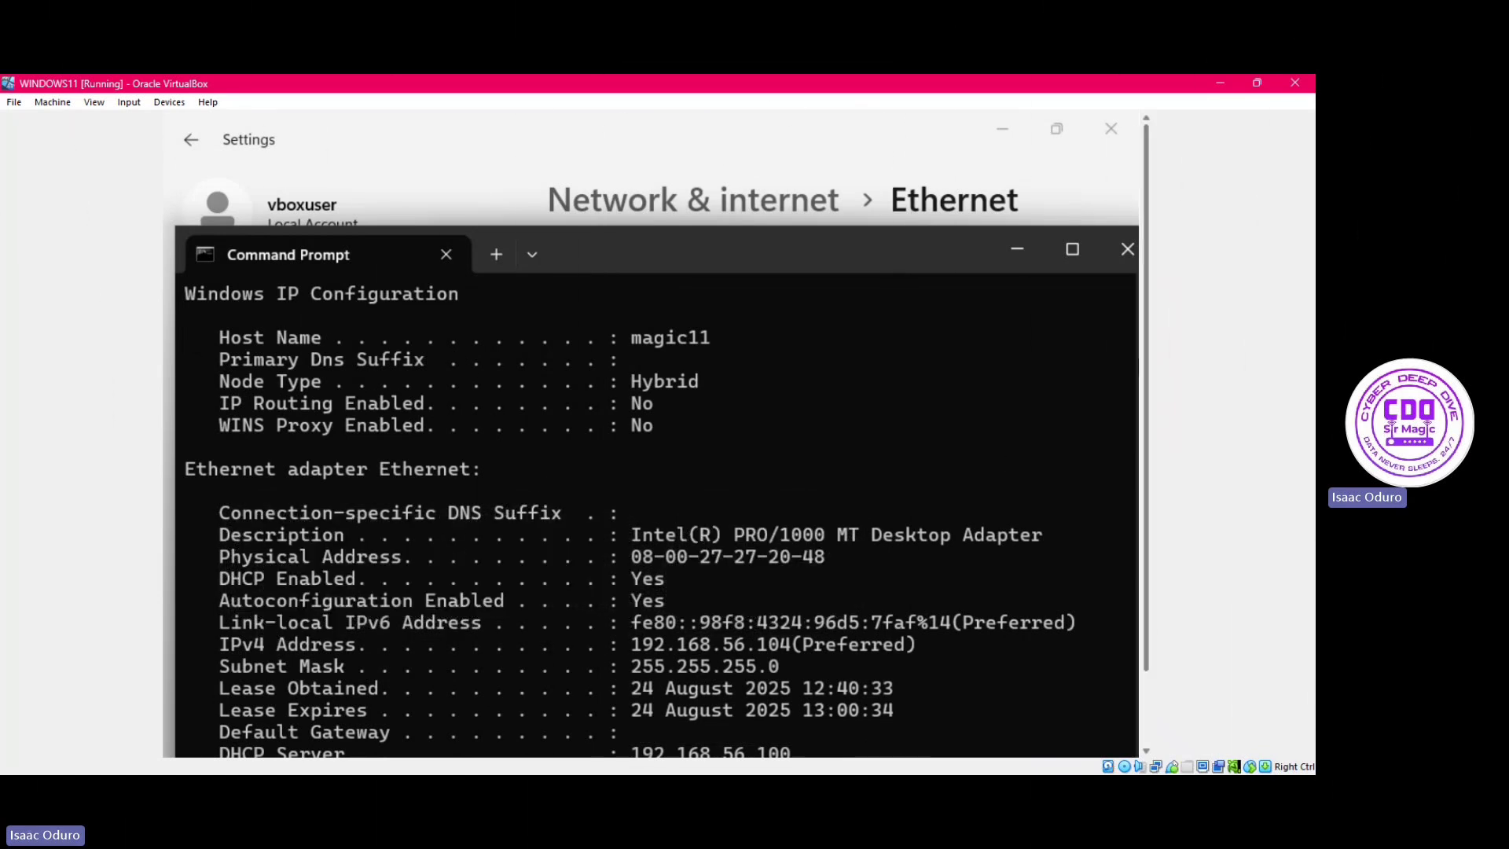
left_click(1071, 249)
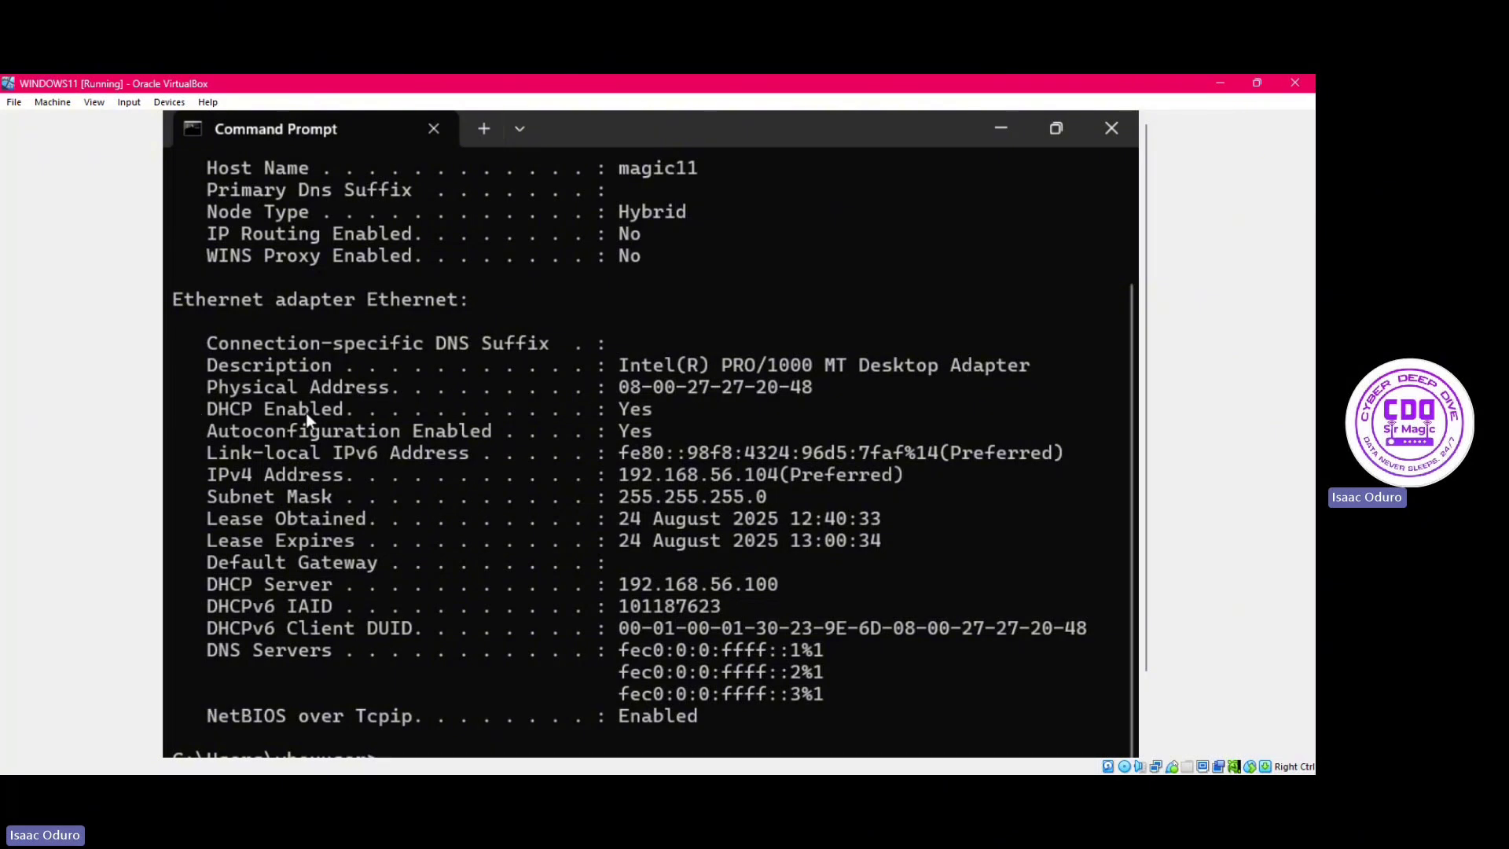
Highlight the DHCP Enabled line and the Autoconfiguration Enabled line in turn, and clear the selection.
left_click_drag(206, 408, 989, 416)
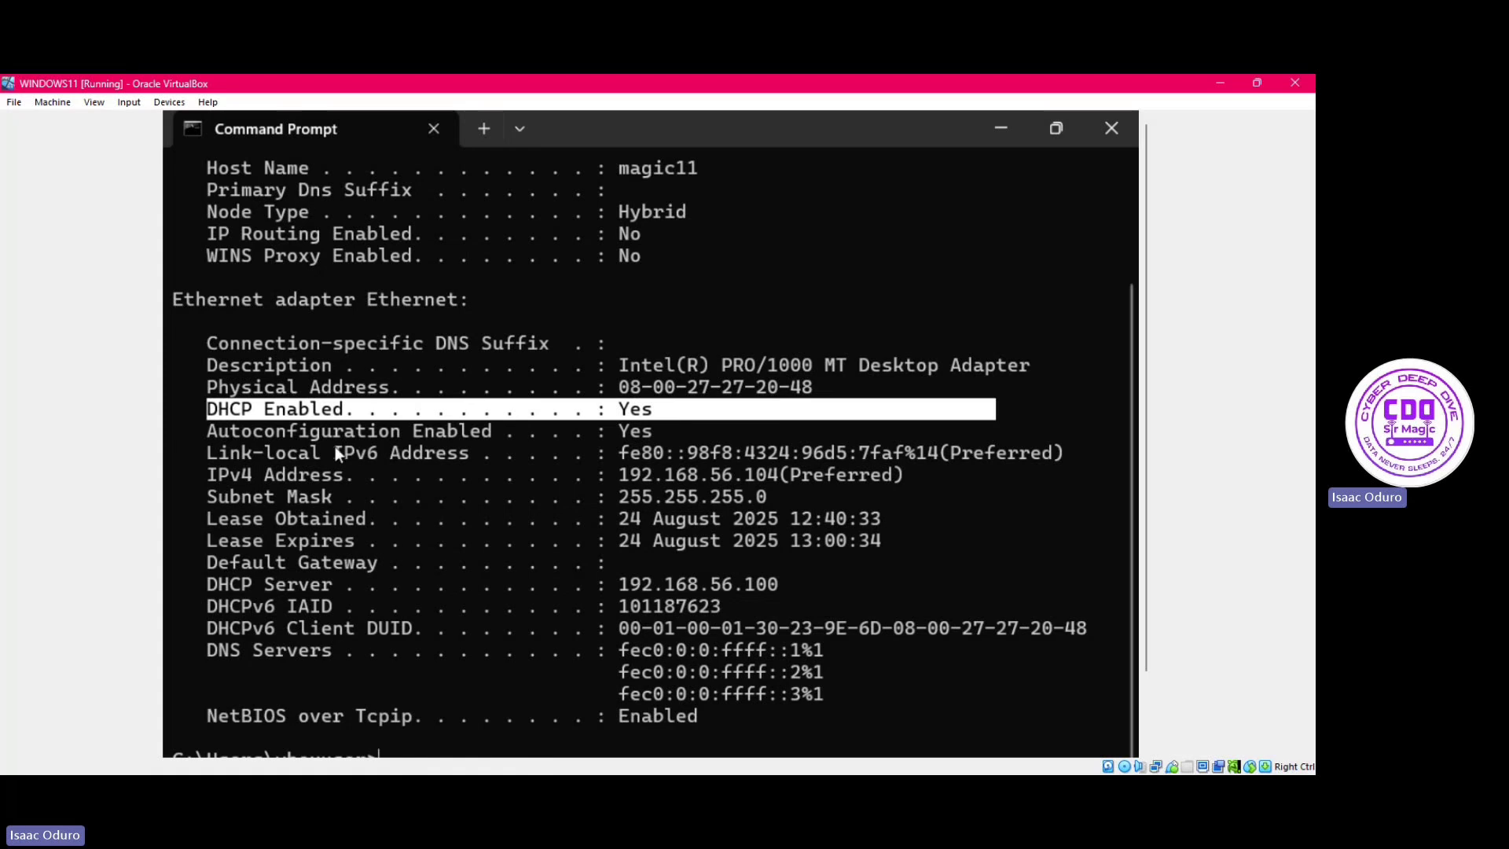
left_click(278, 431)
left_click_drag(206, 430, 459, 433)
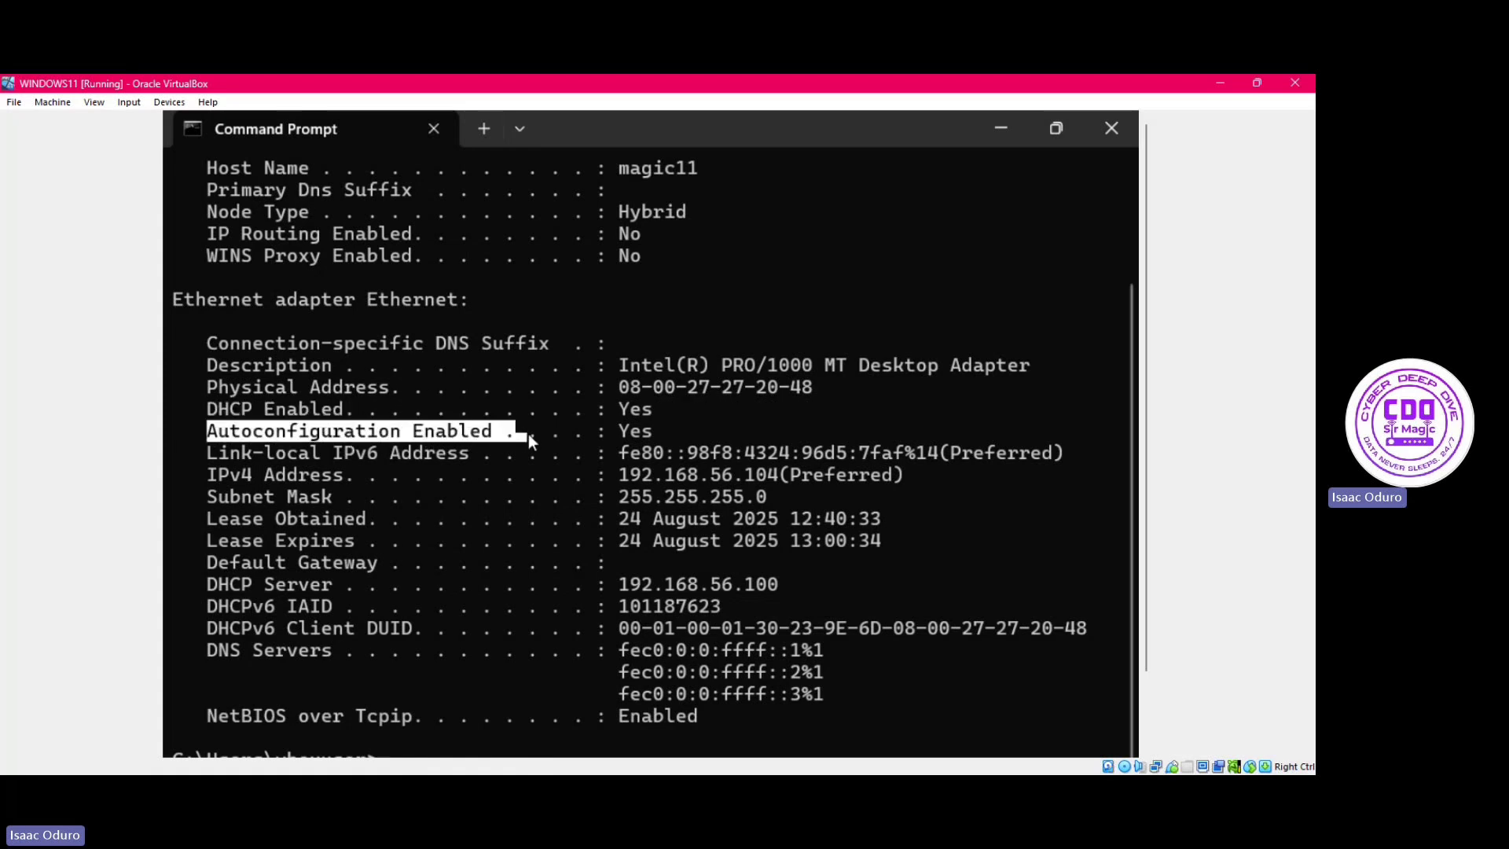
left_click_drag(636, 434, 690, 430)
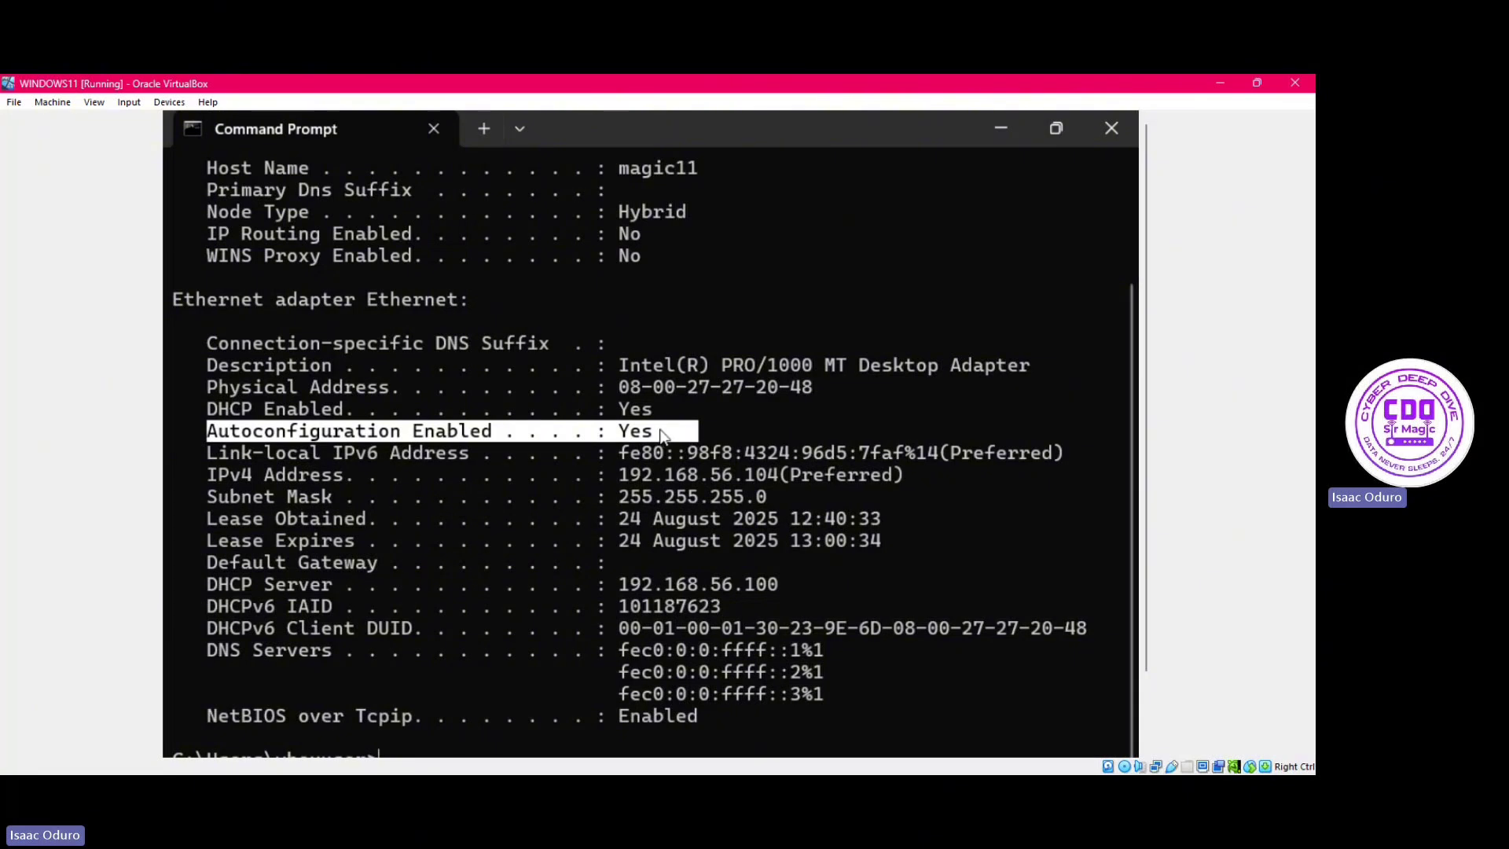
left_click(299, 451)
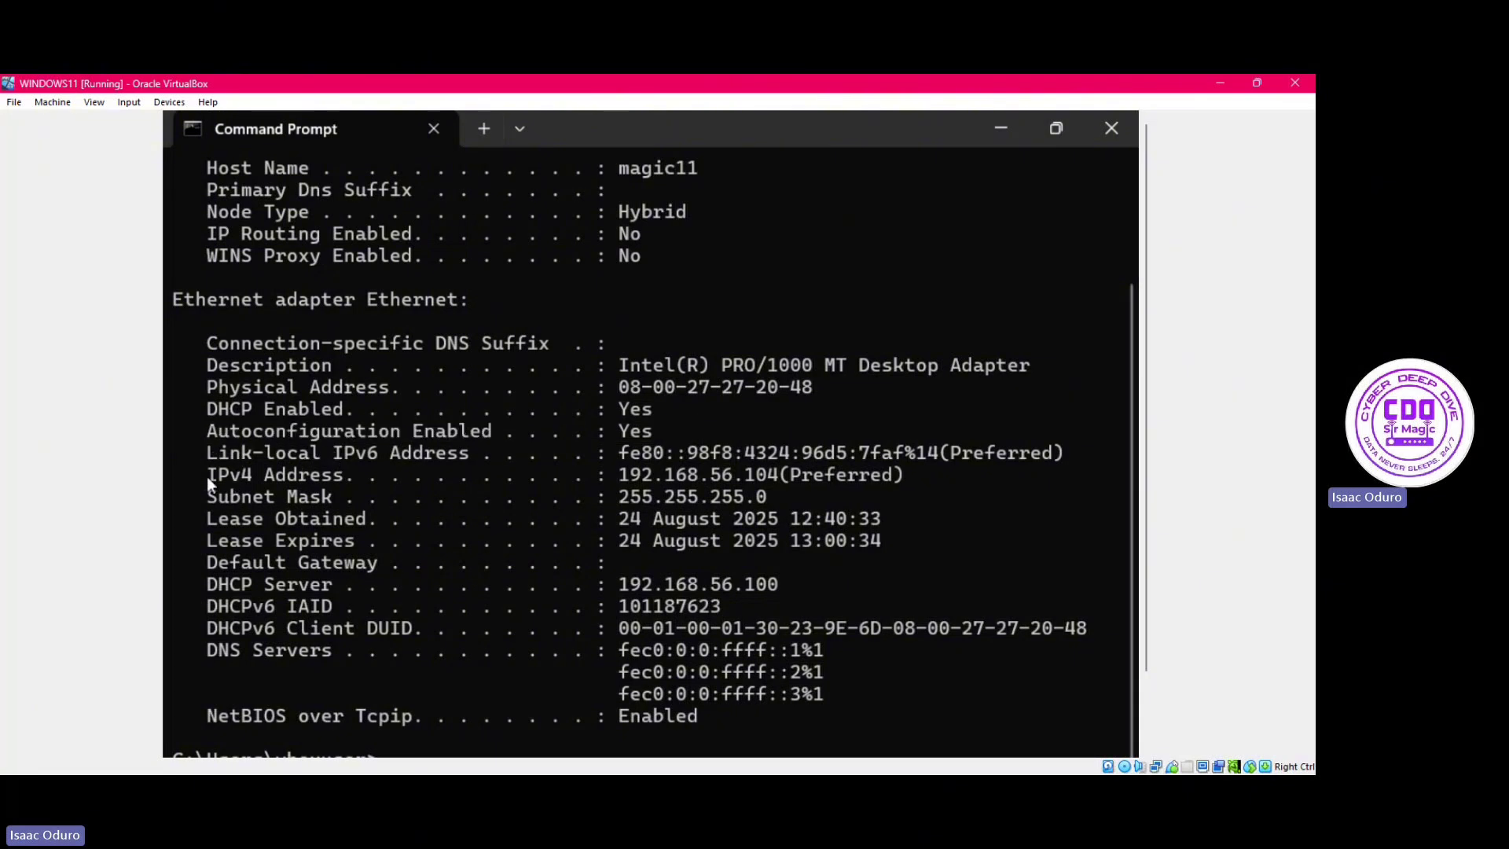
Highlight the IPv4 Address line and the Subnet Mask line of the Ethernet adapter in turn, and clear the selection.
left_click_drag(201, 474, 873, 477)
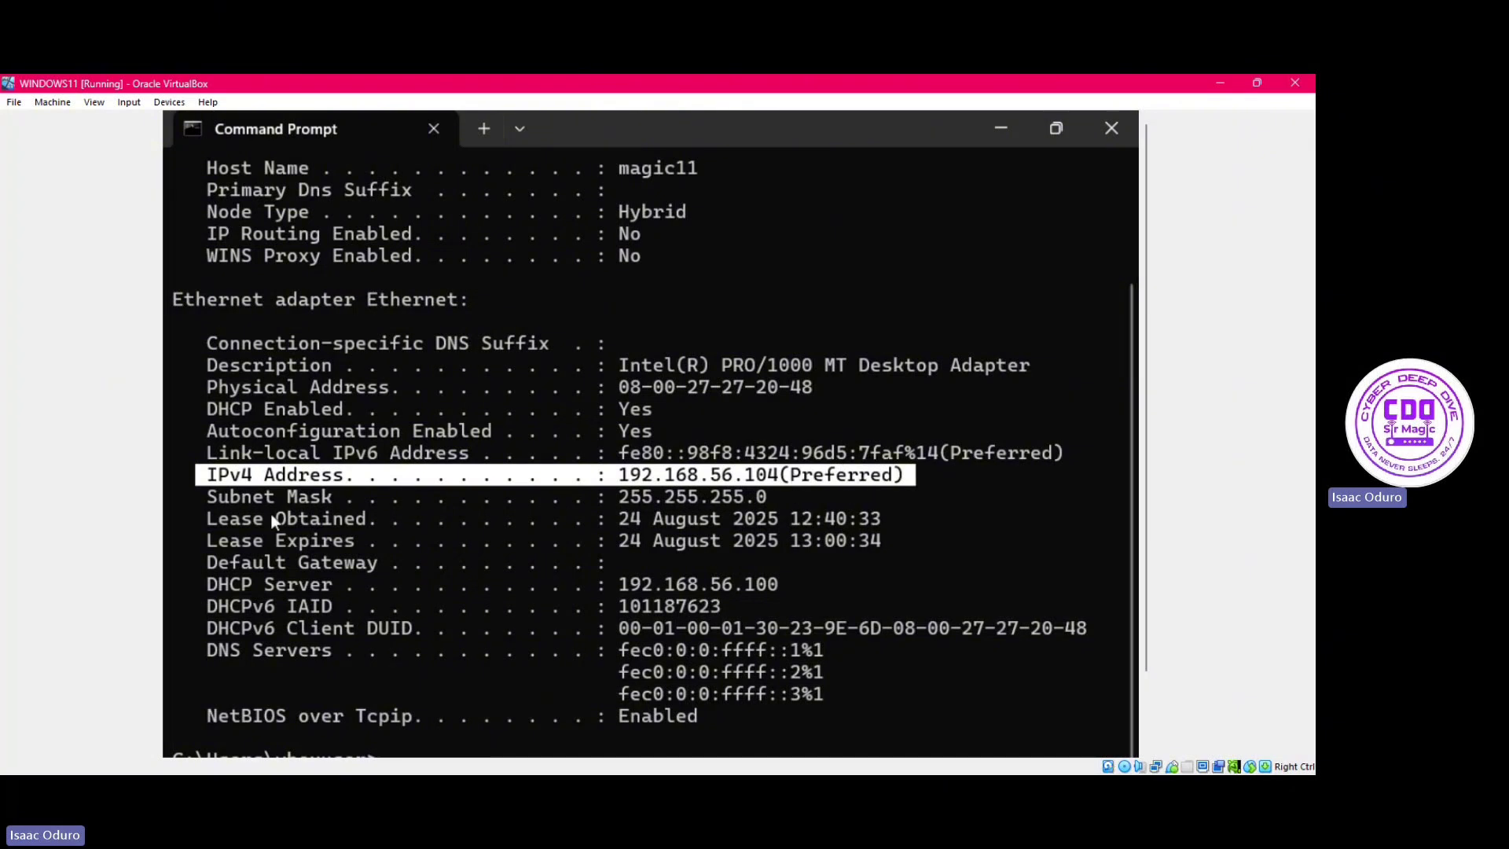
left_click(233, 509)
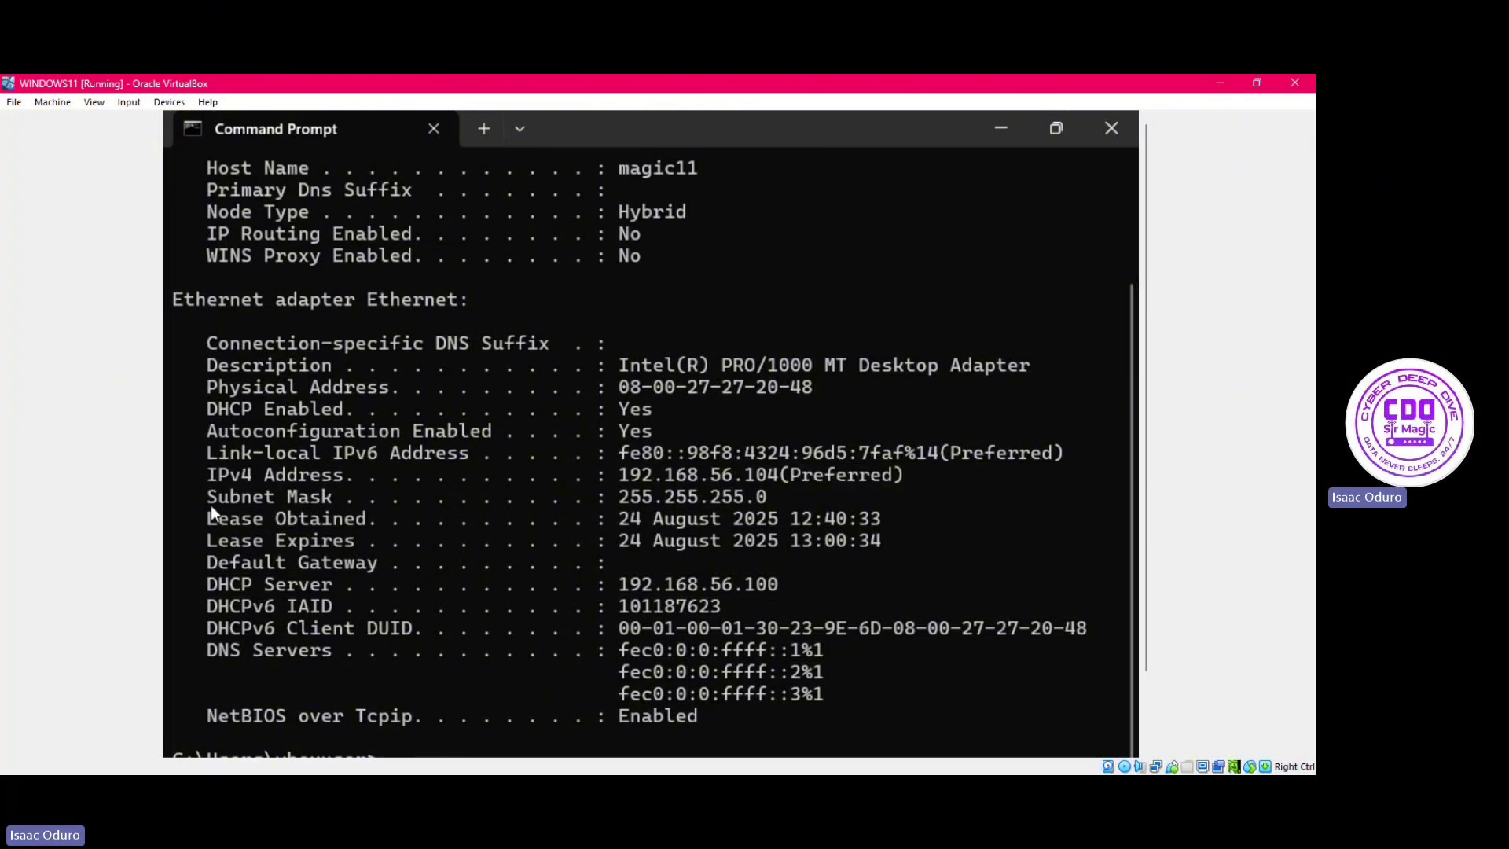
left_click_drag(201, 497, 882, 497)
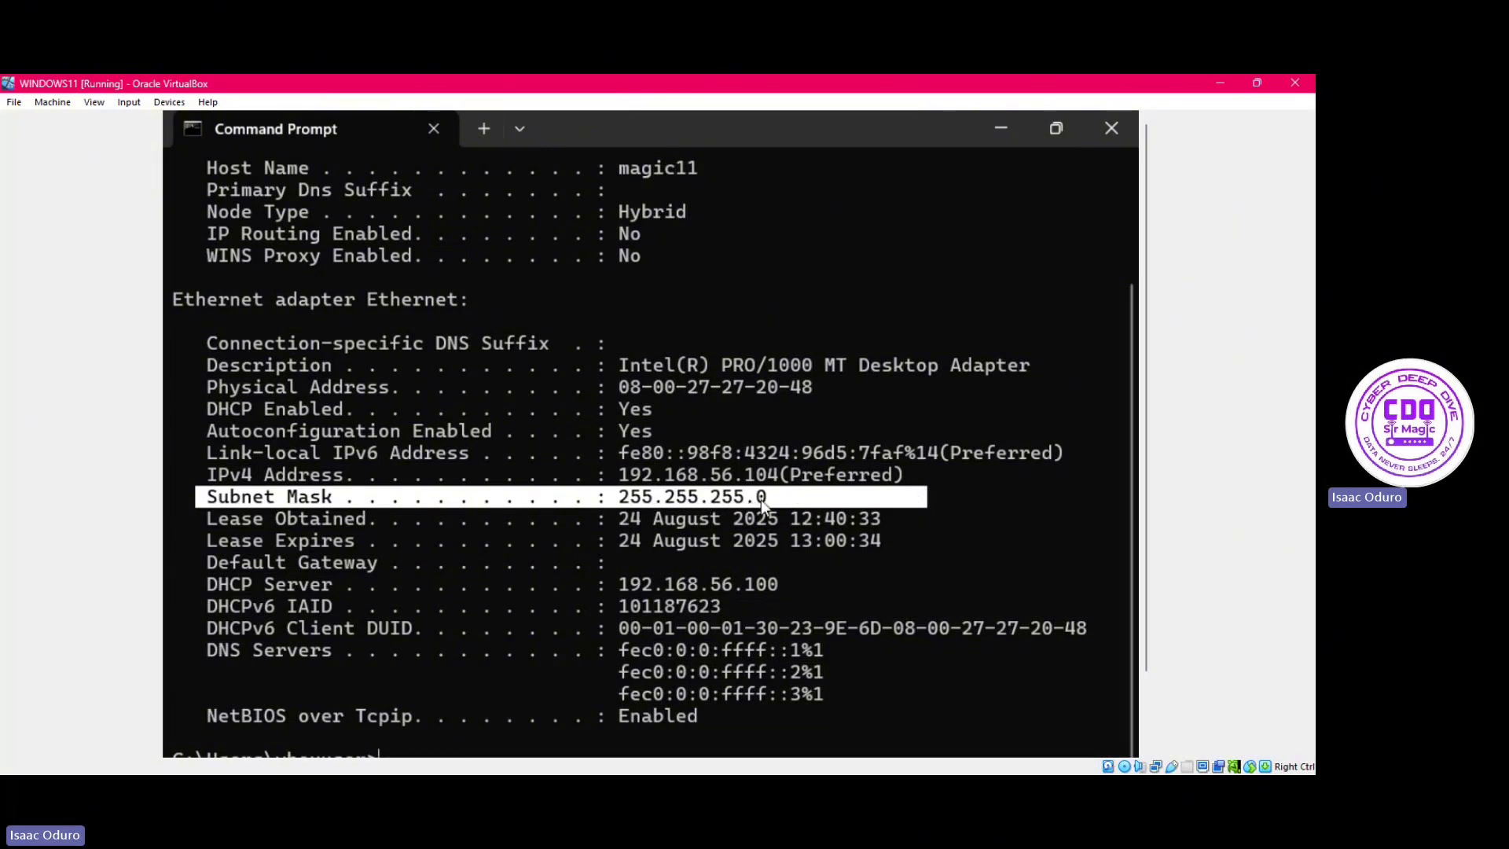
left_click(698, 530)
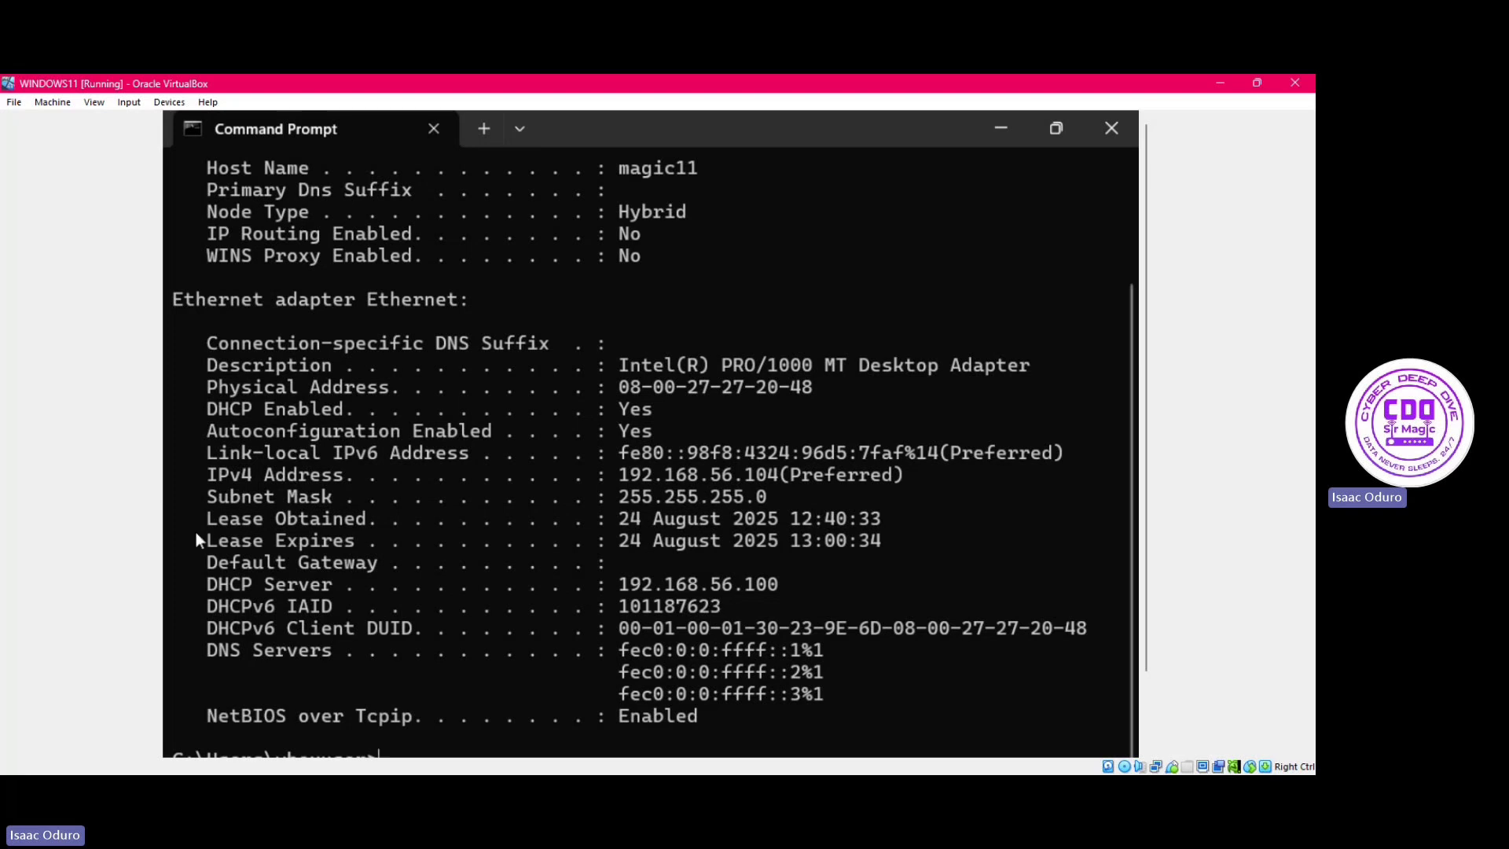
Highlight the Lease Obtained, Lease Expires and DHCP Server lines of the Ethernet adapter in turn.
left_click_drag(203, 522, 518, 525)
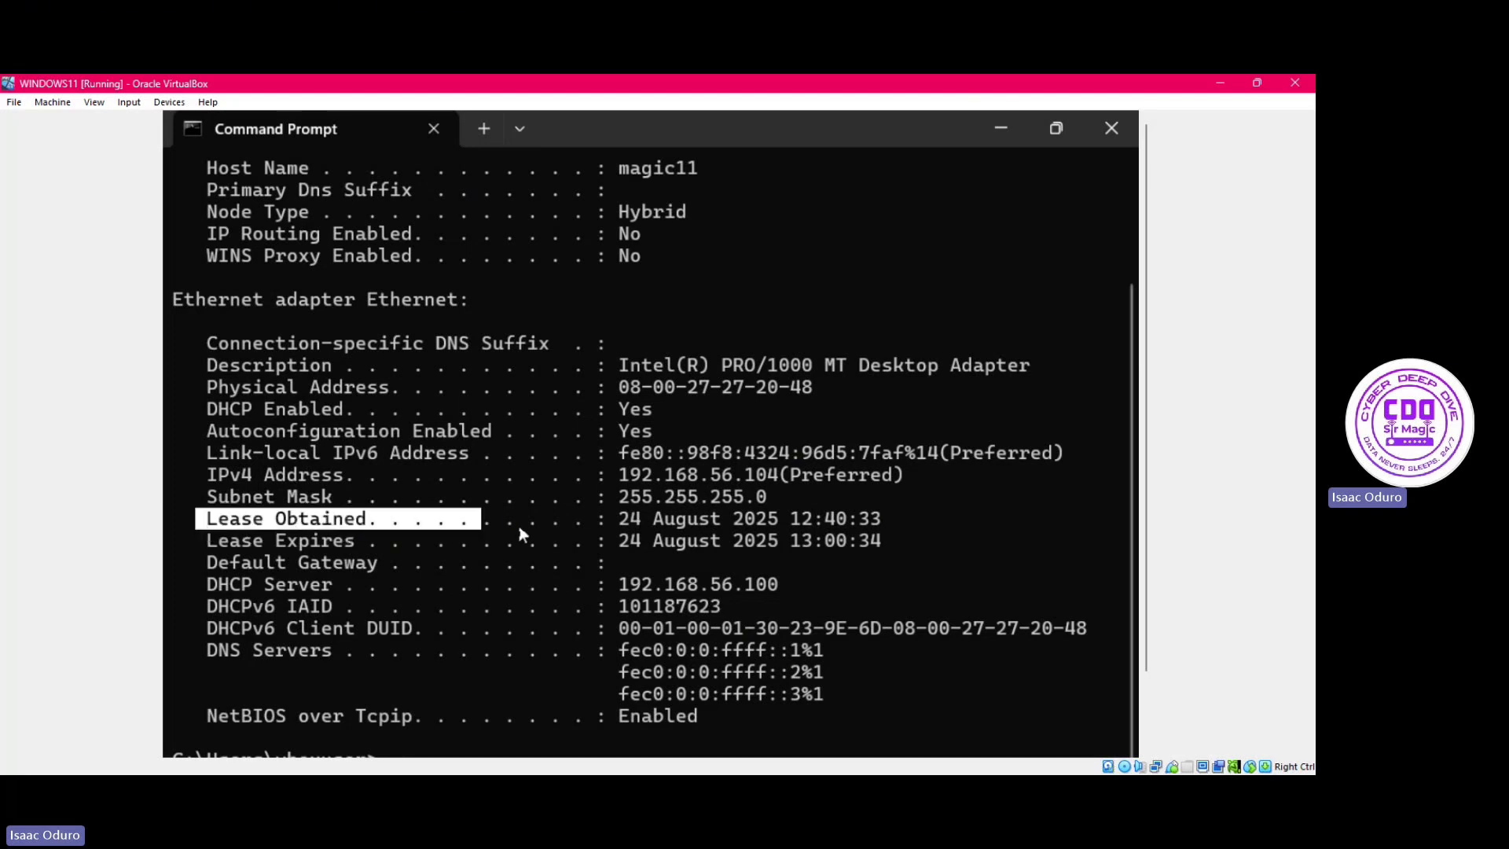
left_click_drag(684, 520, 886, 517)
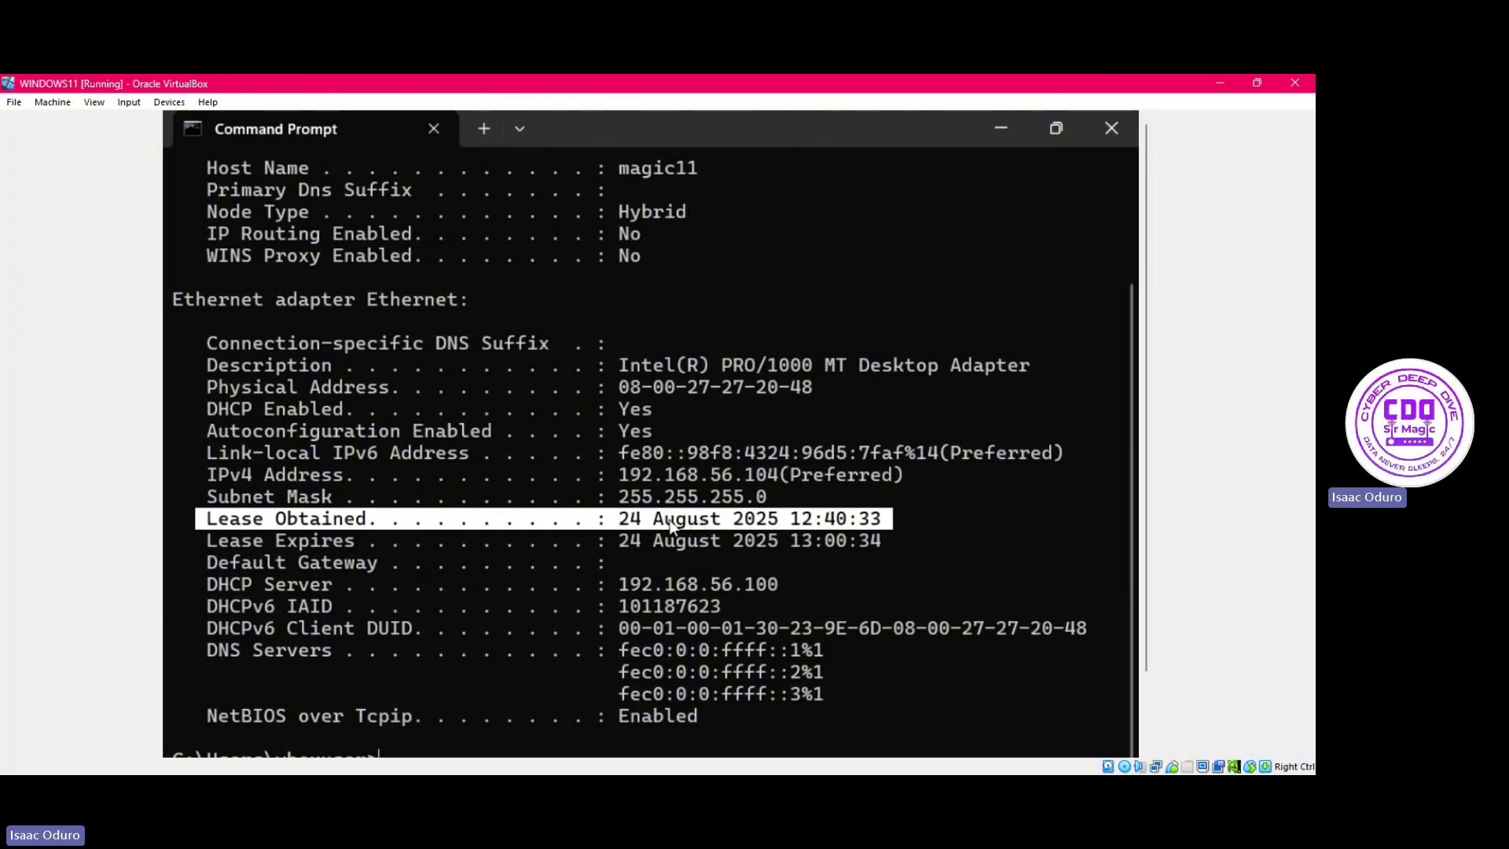
left_click(228, 544)
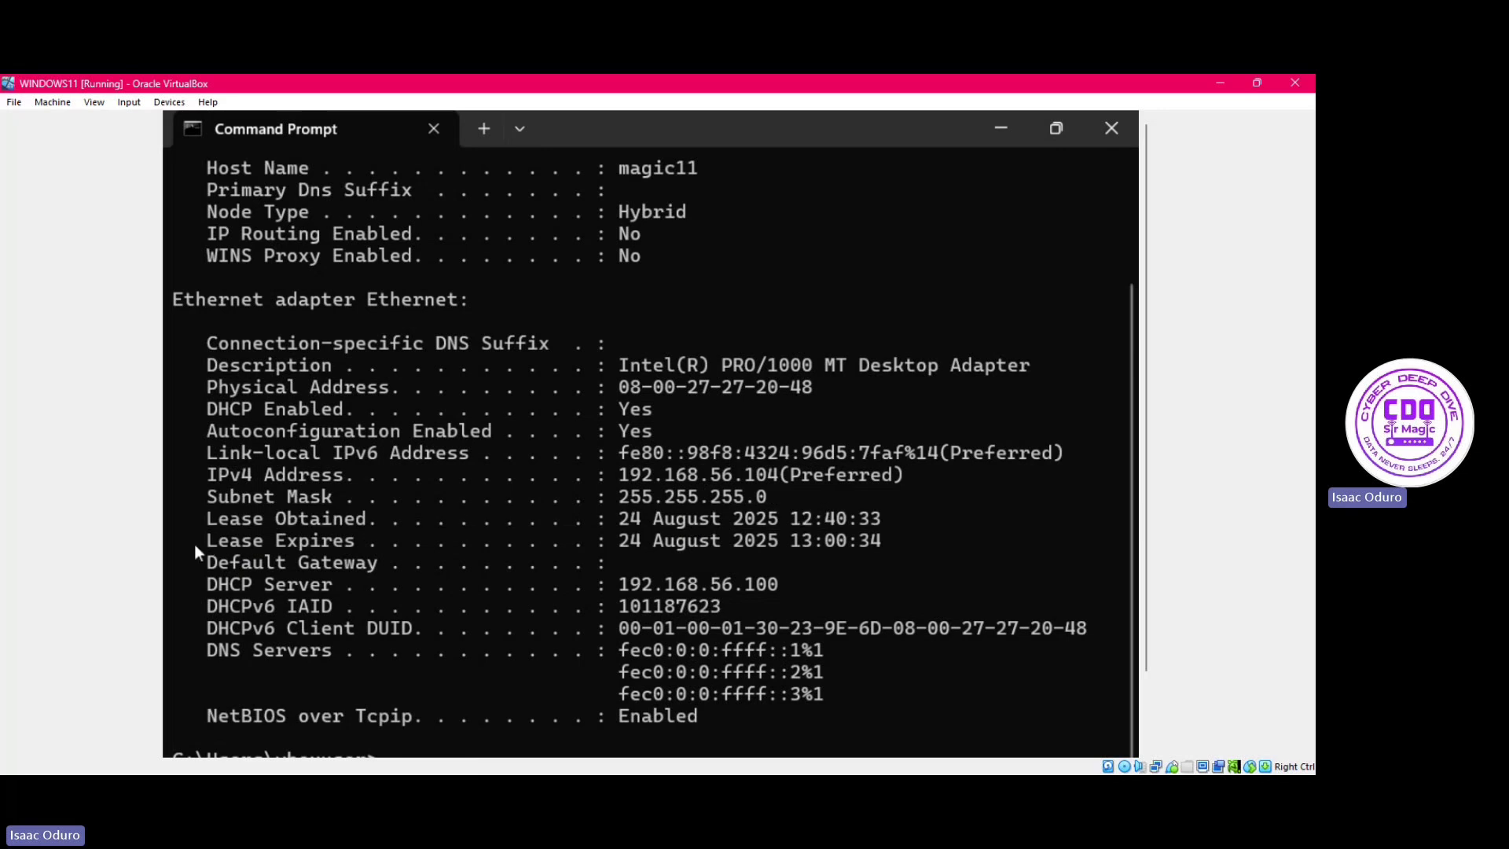
left_click_drag(206, 550, 909, 541)
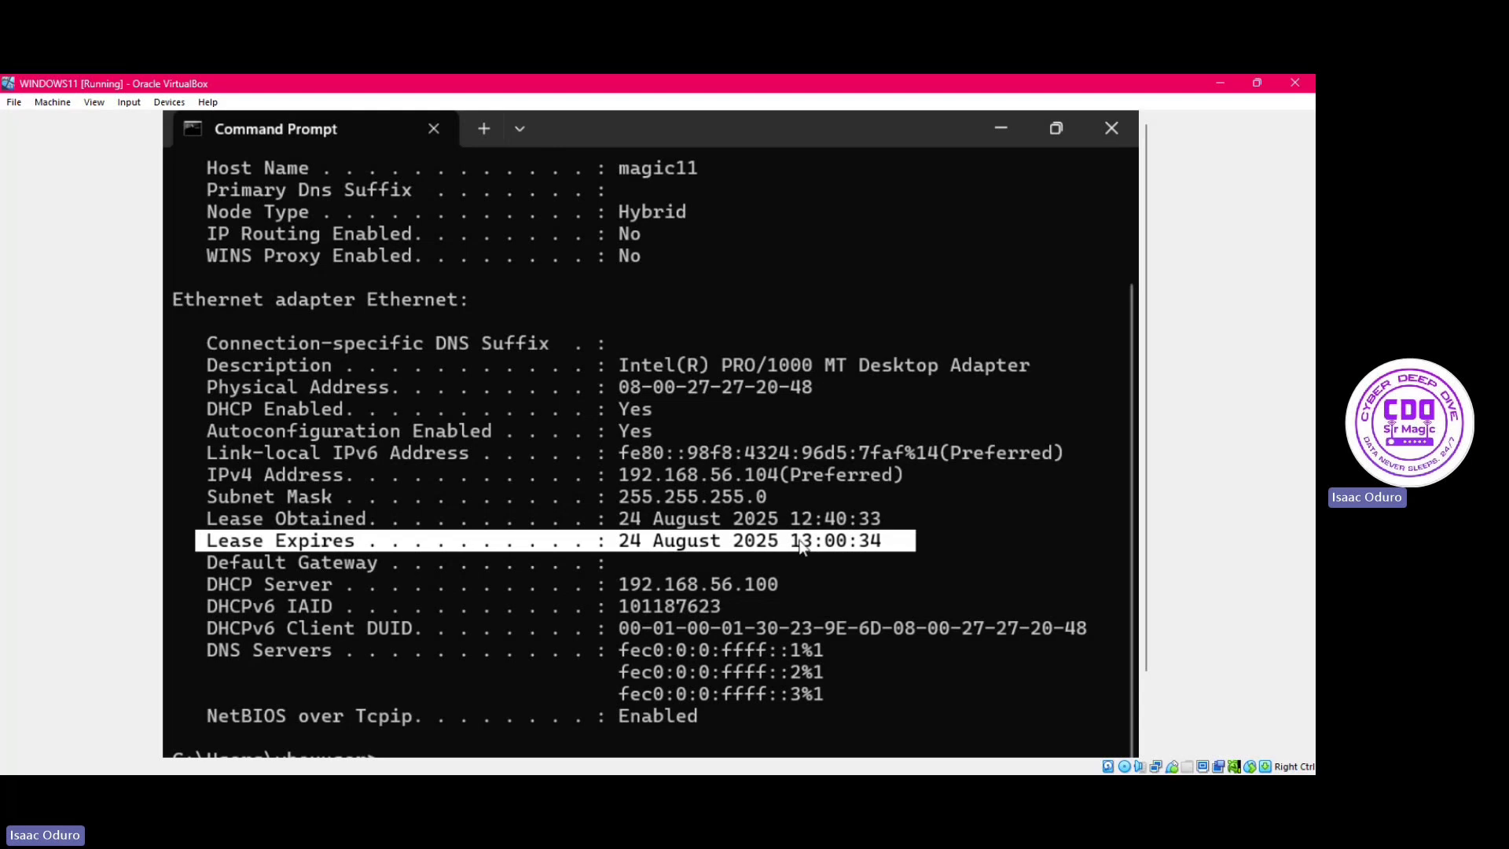
left_click(503, 574)
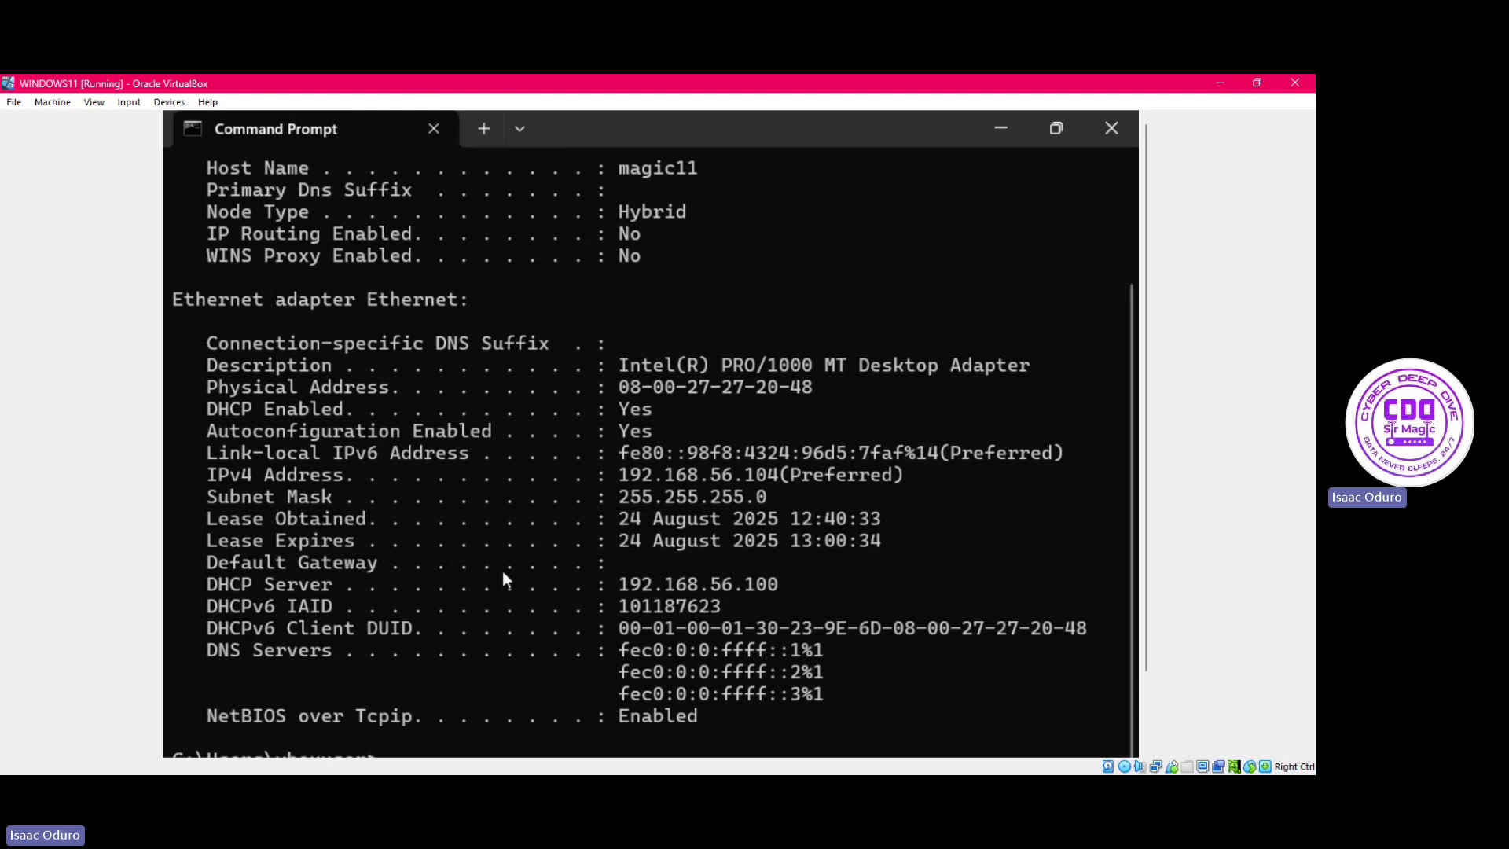
left_click_drag(211, 582, 857, 588)
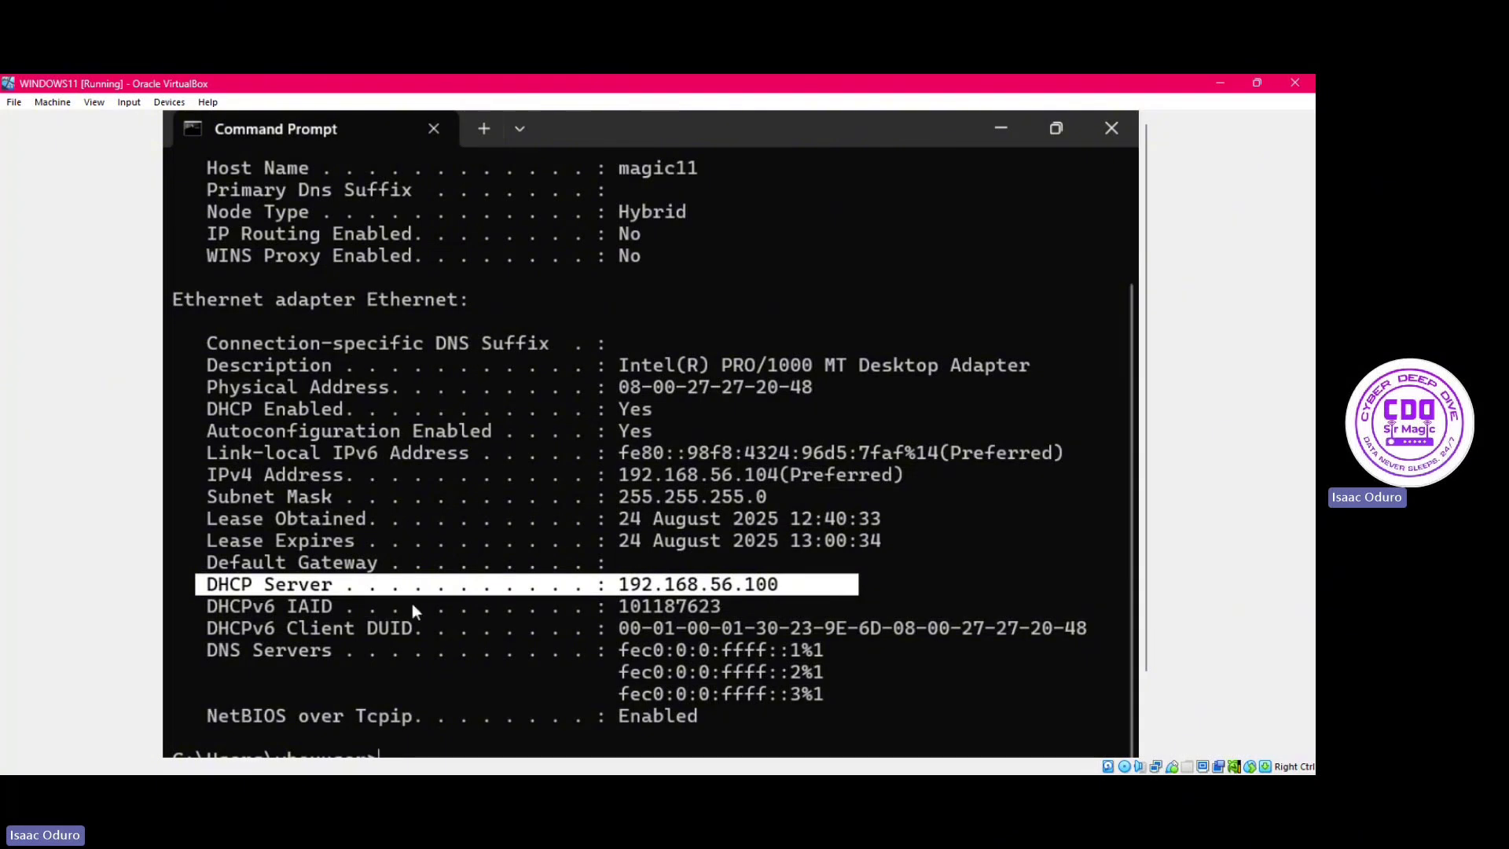
Clear the highlighted DHCP Server line and review the ipconfig /all output from its beginning.
key("ctrl+c")
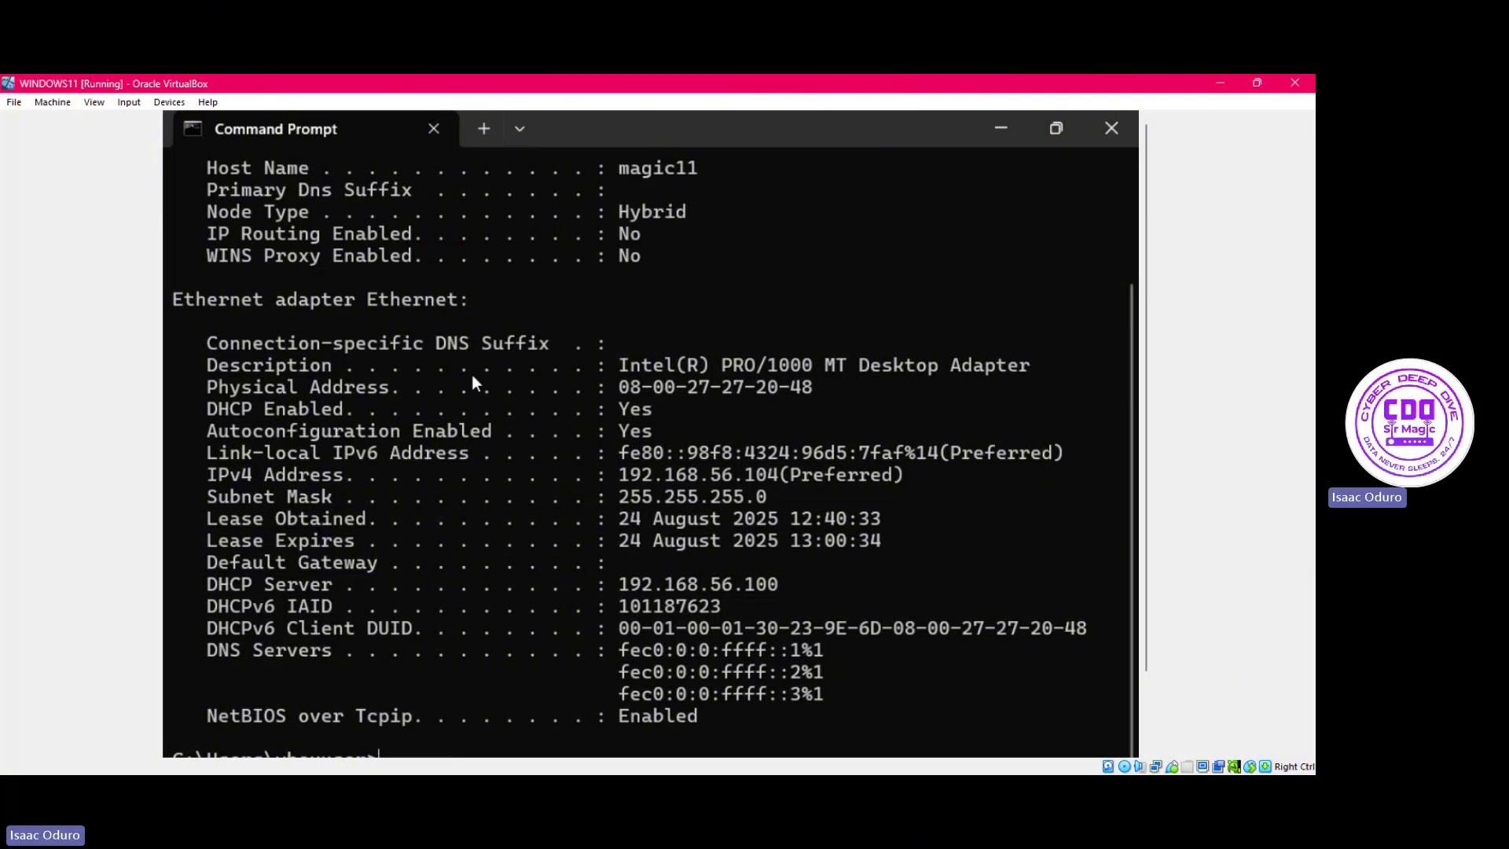
scroll(522, 378, "up", 1)
scroll(525, 373, "up", 2)
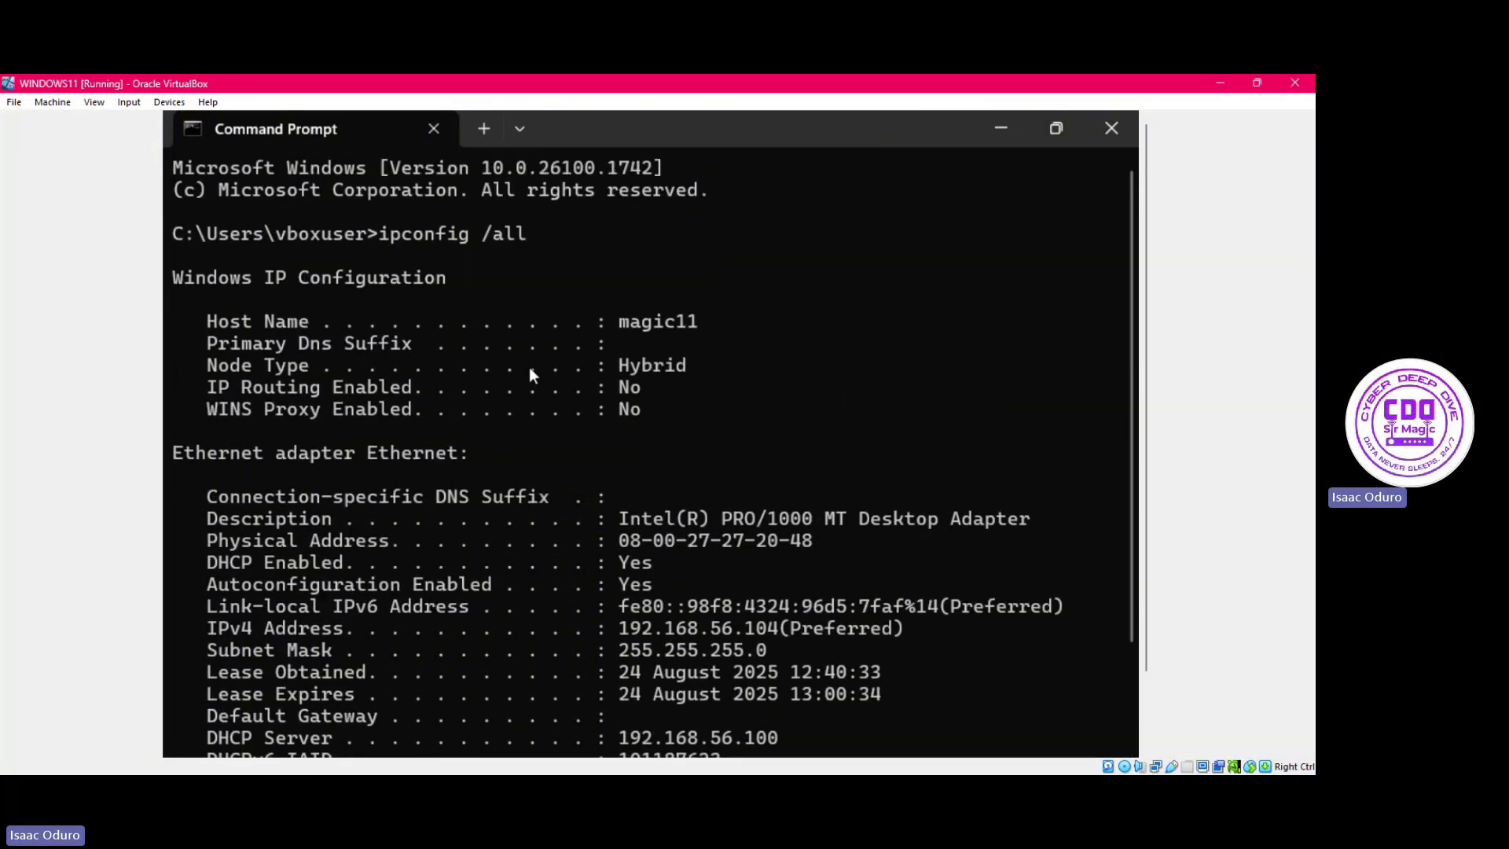
scroll(598, 588, "down", 2)
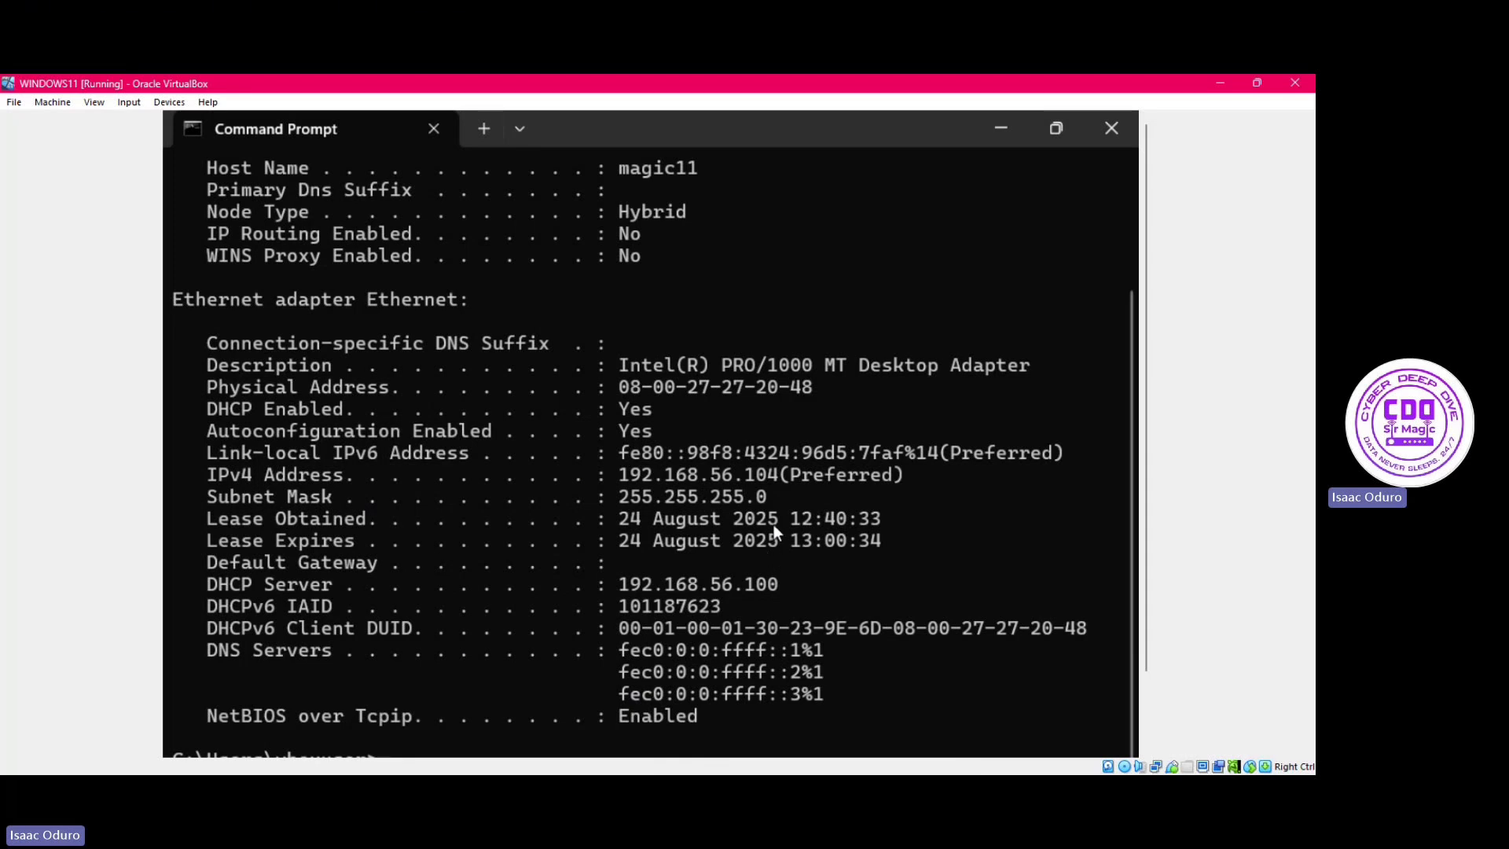
Minimize the Command Prompt and switch the Ethernet IP assignment in Settings to Manual with IPv4 turned on.
left_click(994, 136)
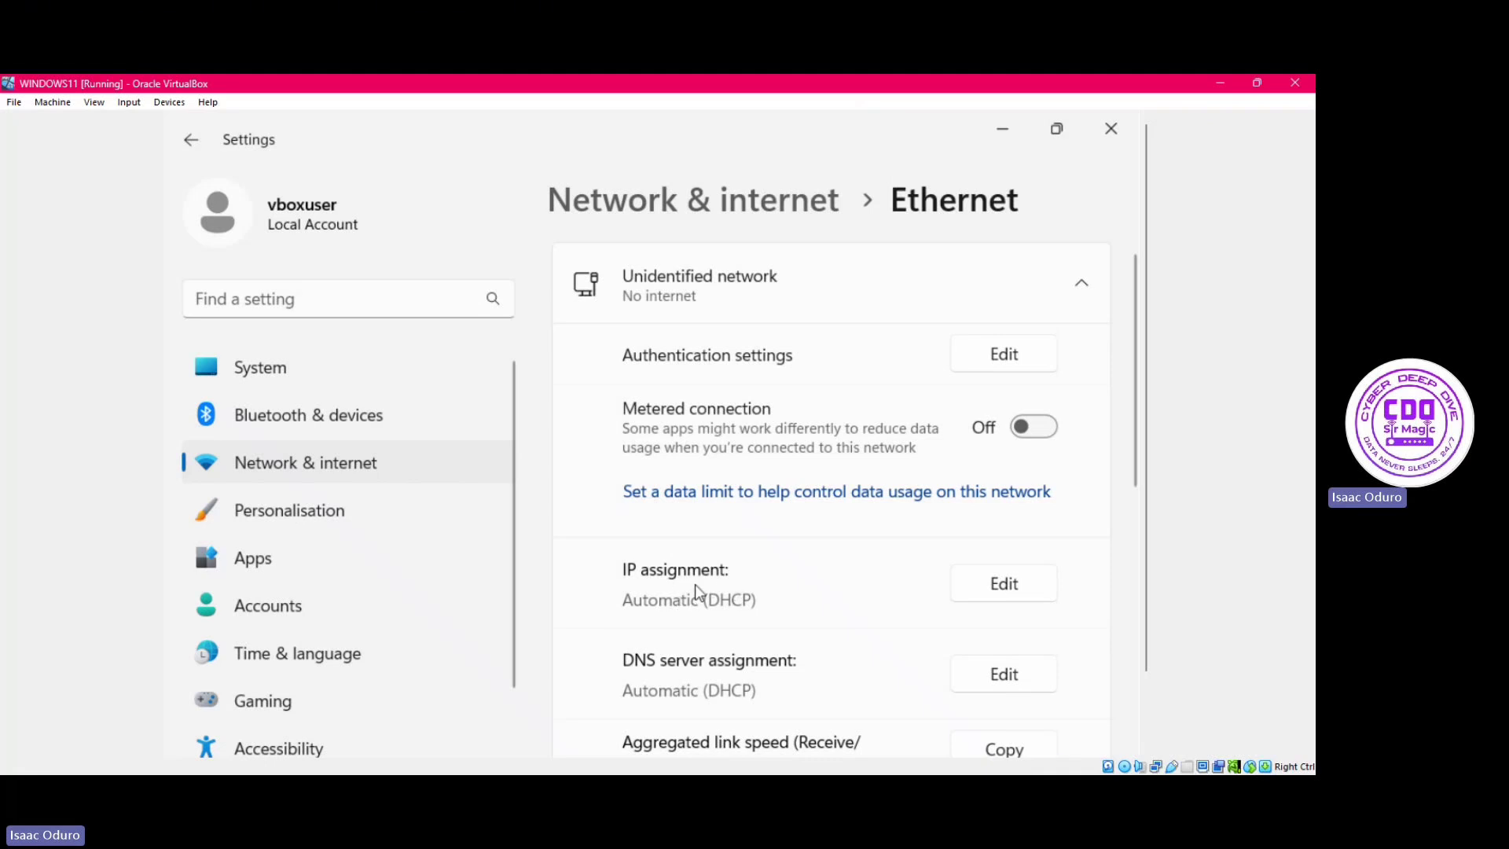
left_click(997, 585)
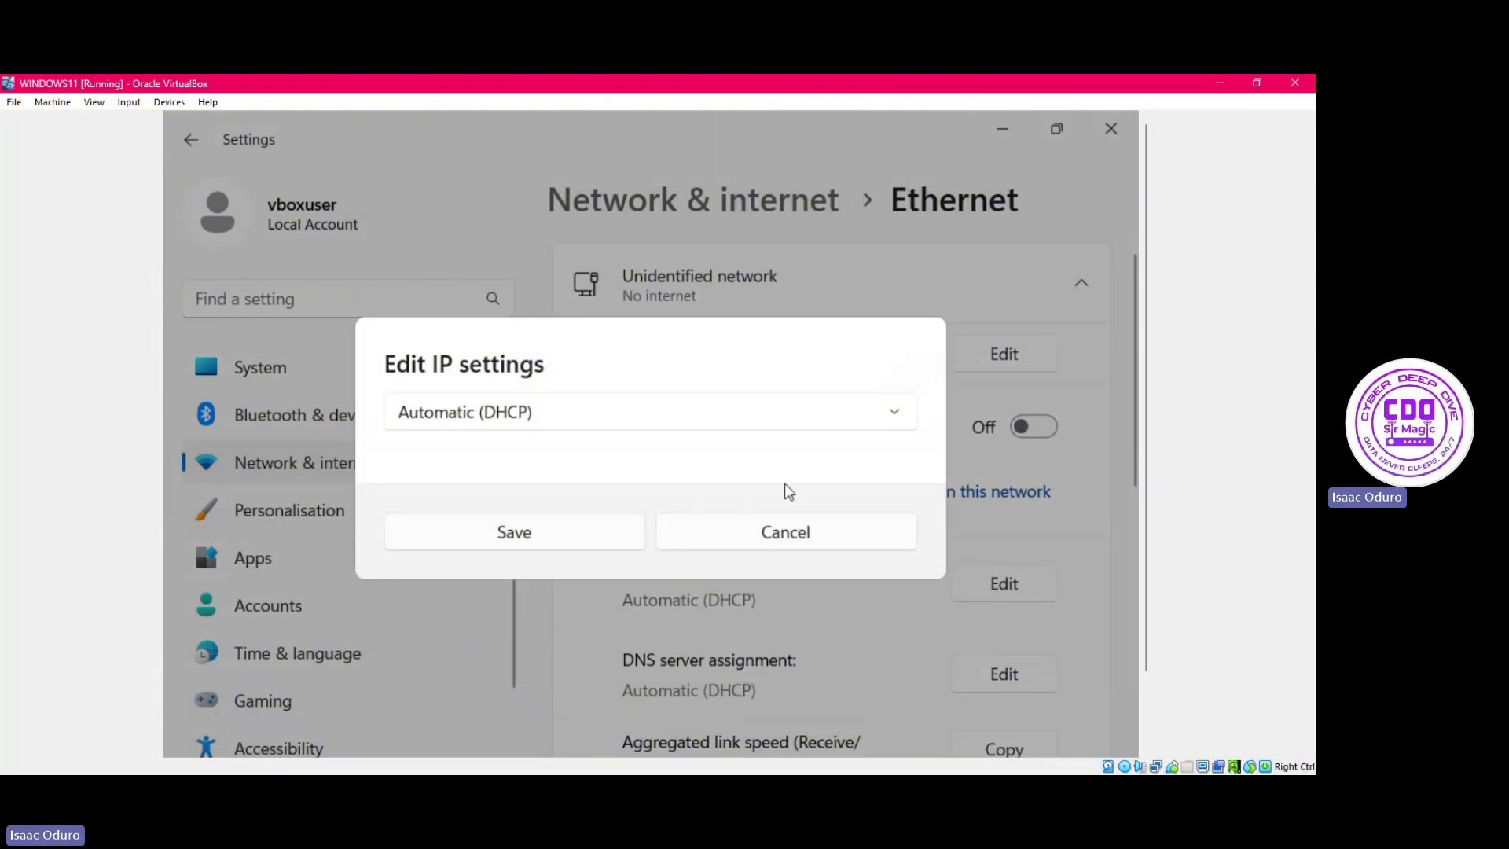
left_click(896, 416)
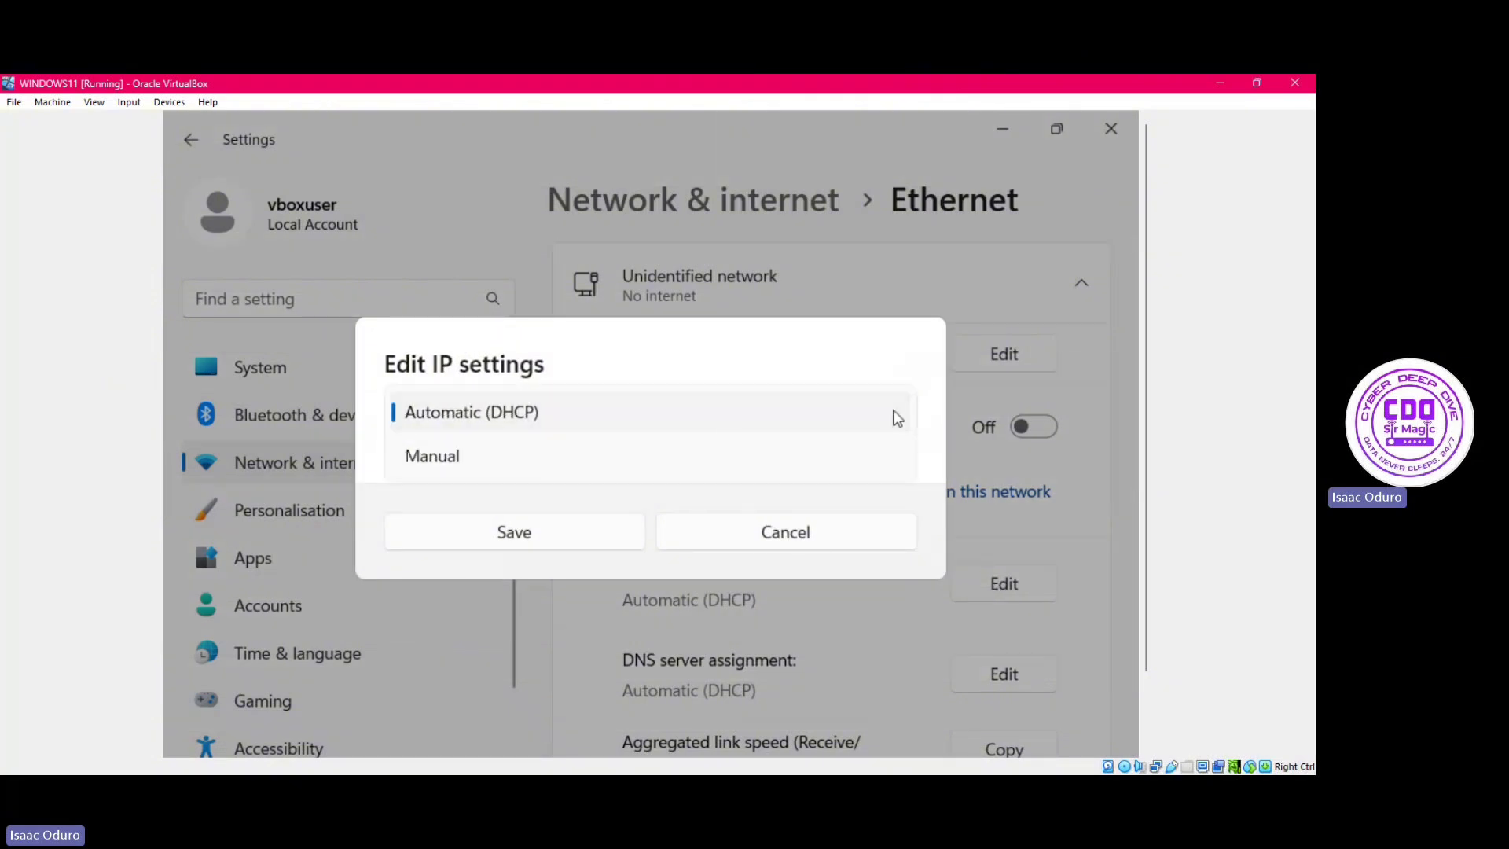
left_click(488, 464)
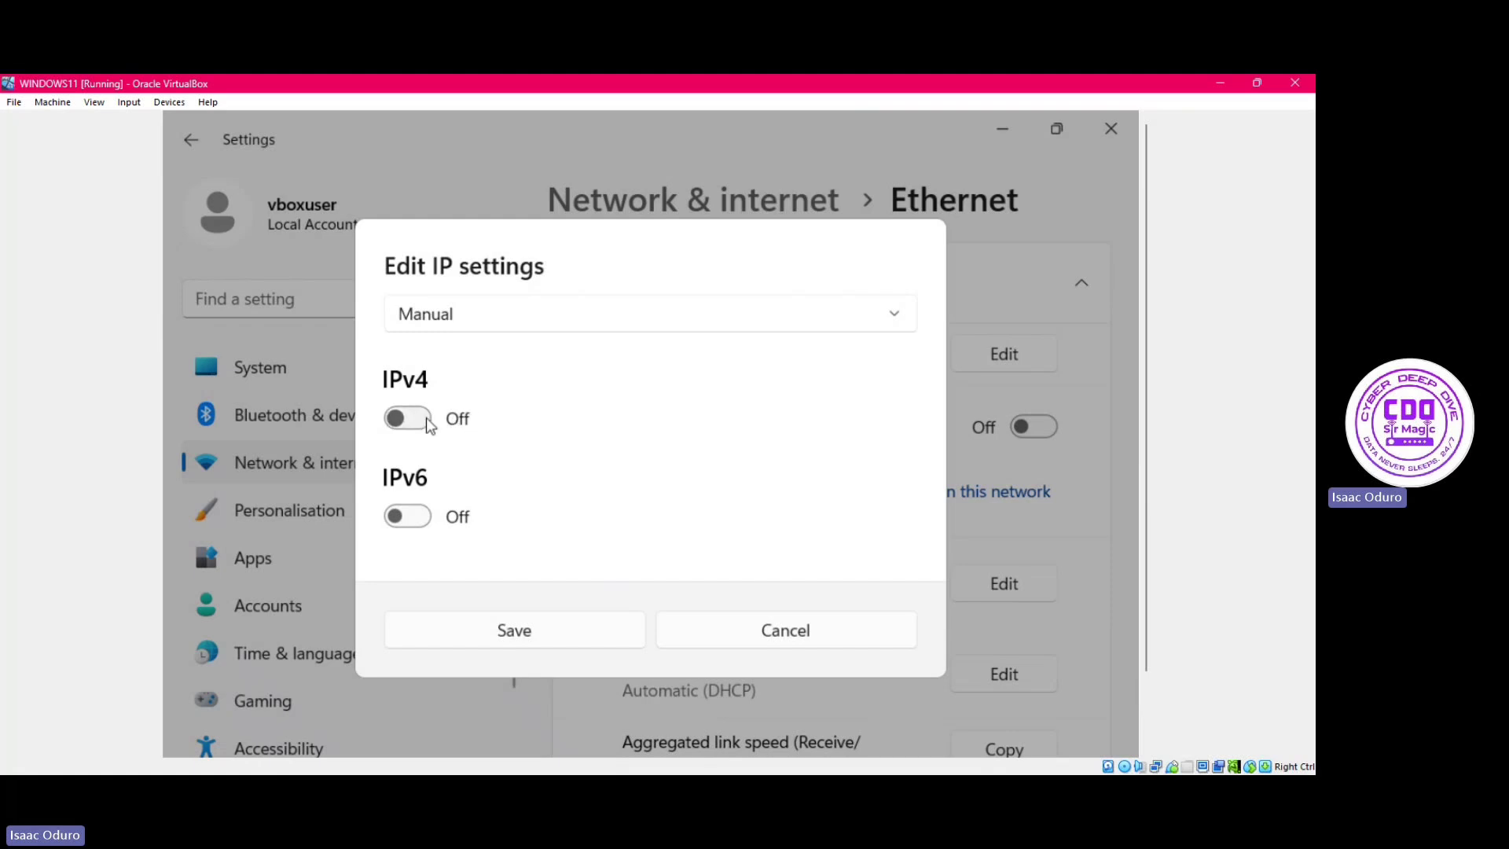
left_click(397, 419)
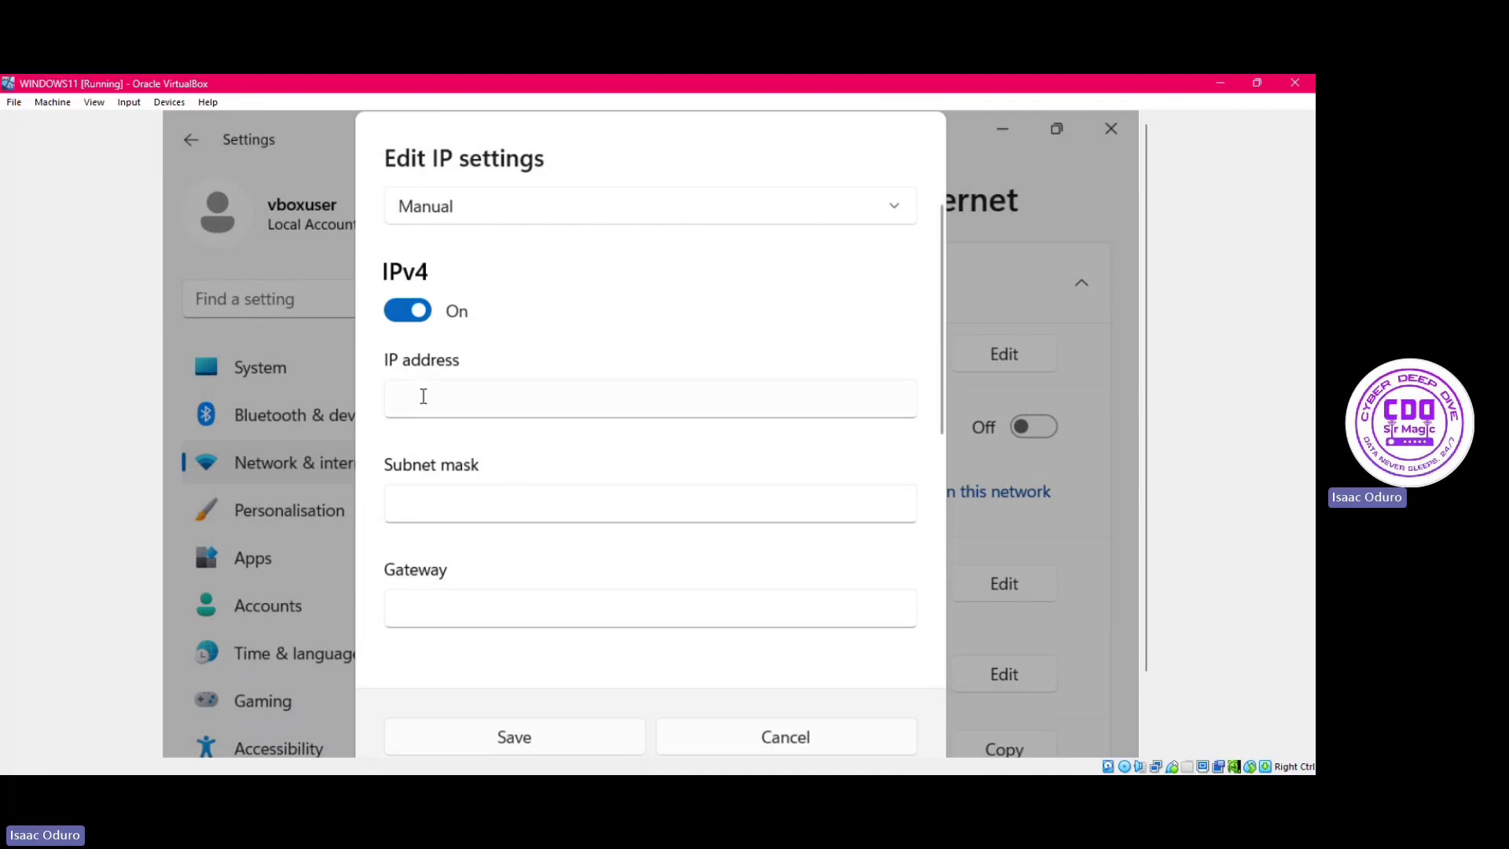
Enter IP address 192.168.1.50, subnet mask 255.255.255.0 and gateway 192.168.1.1 for the manual IPv4 configuration.
left_click(422, 398)
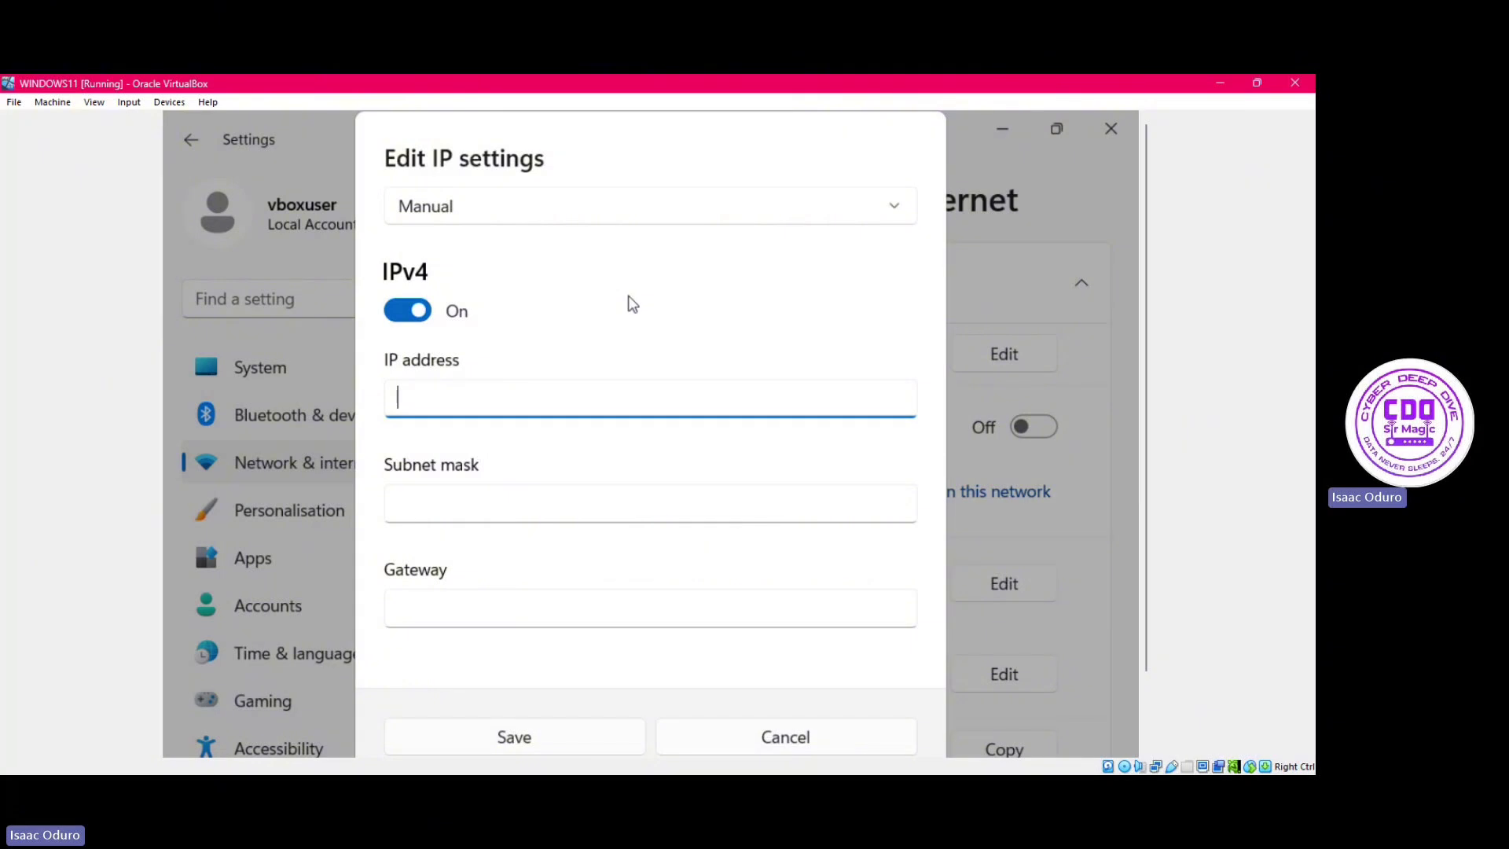
type("192.168.")
type("1.50")
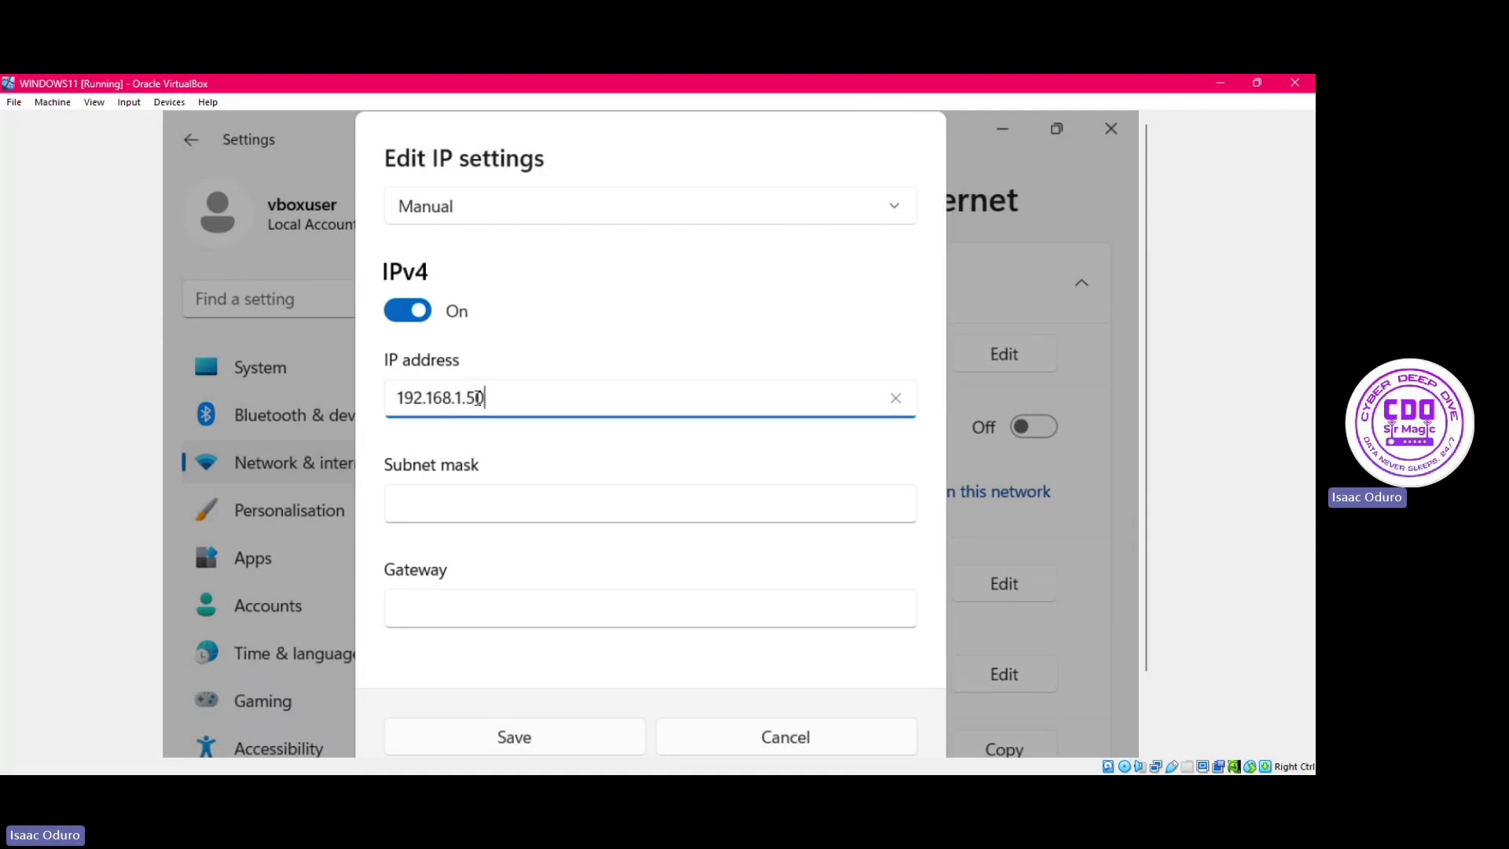
left_click(454, 494)
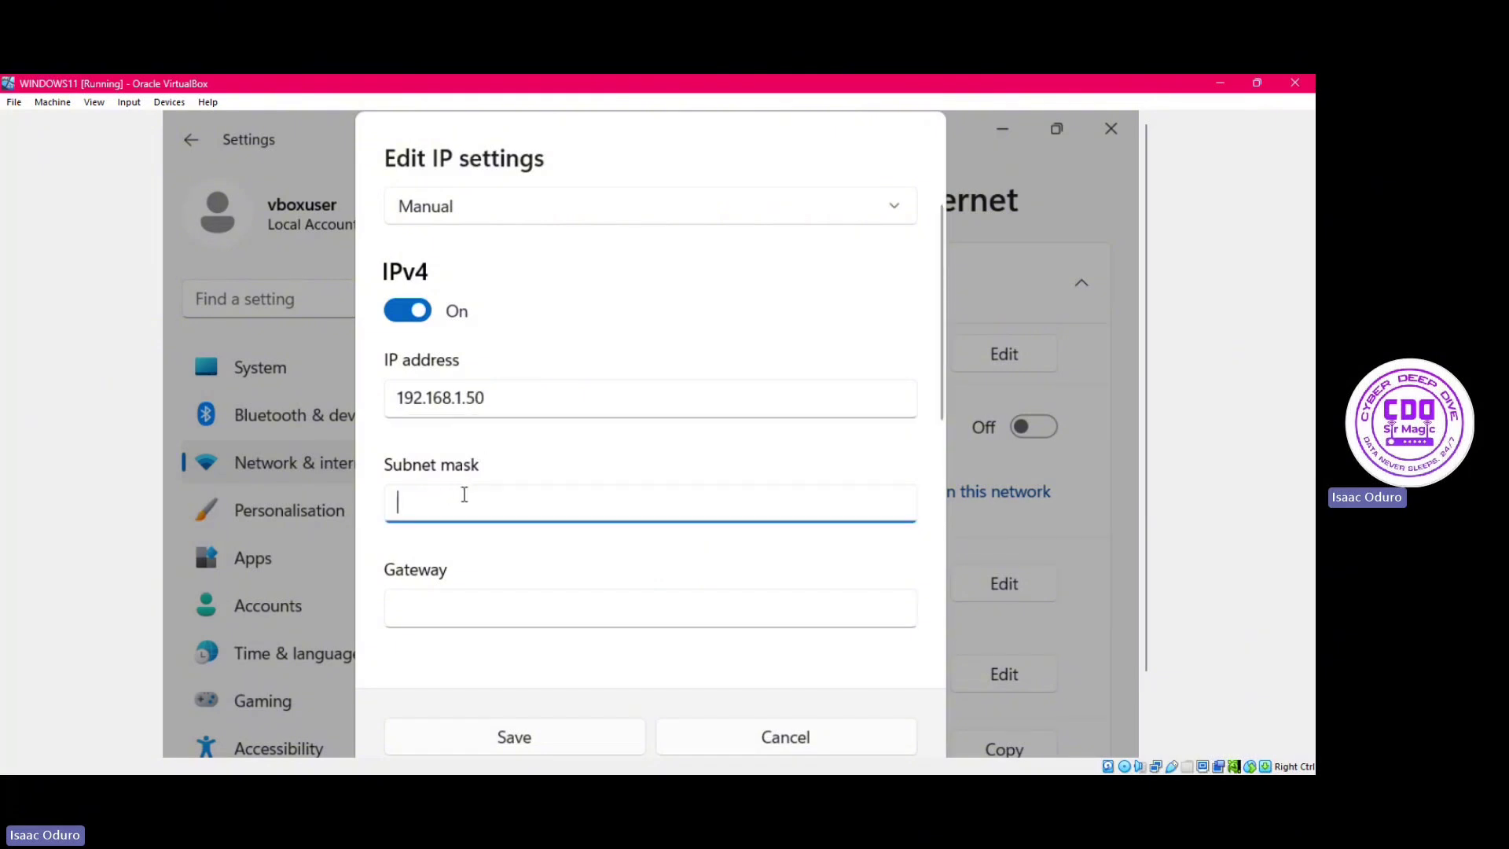
type("255")
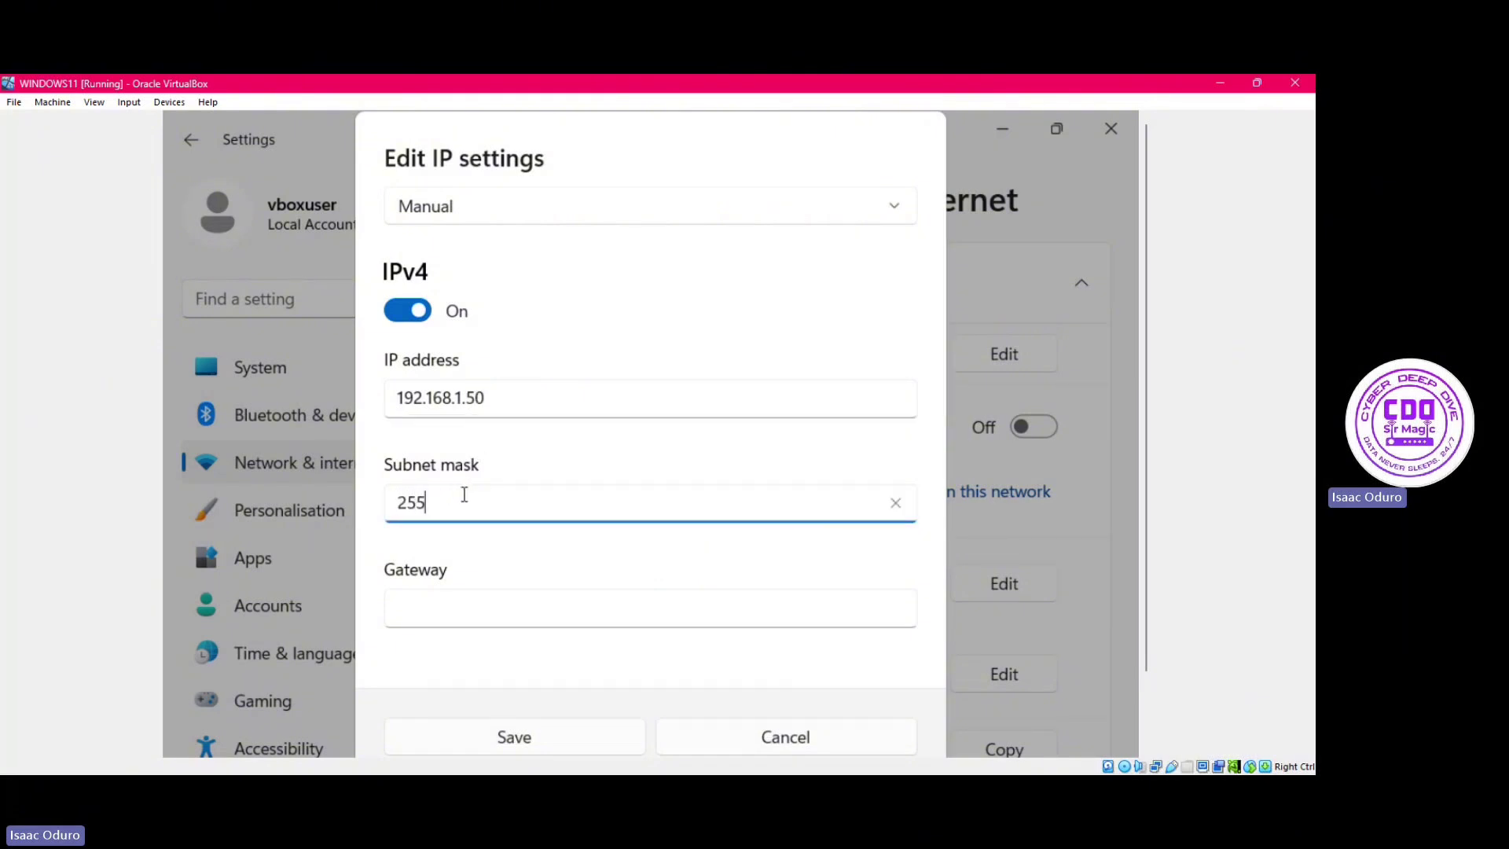
type(".255.255.0")
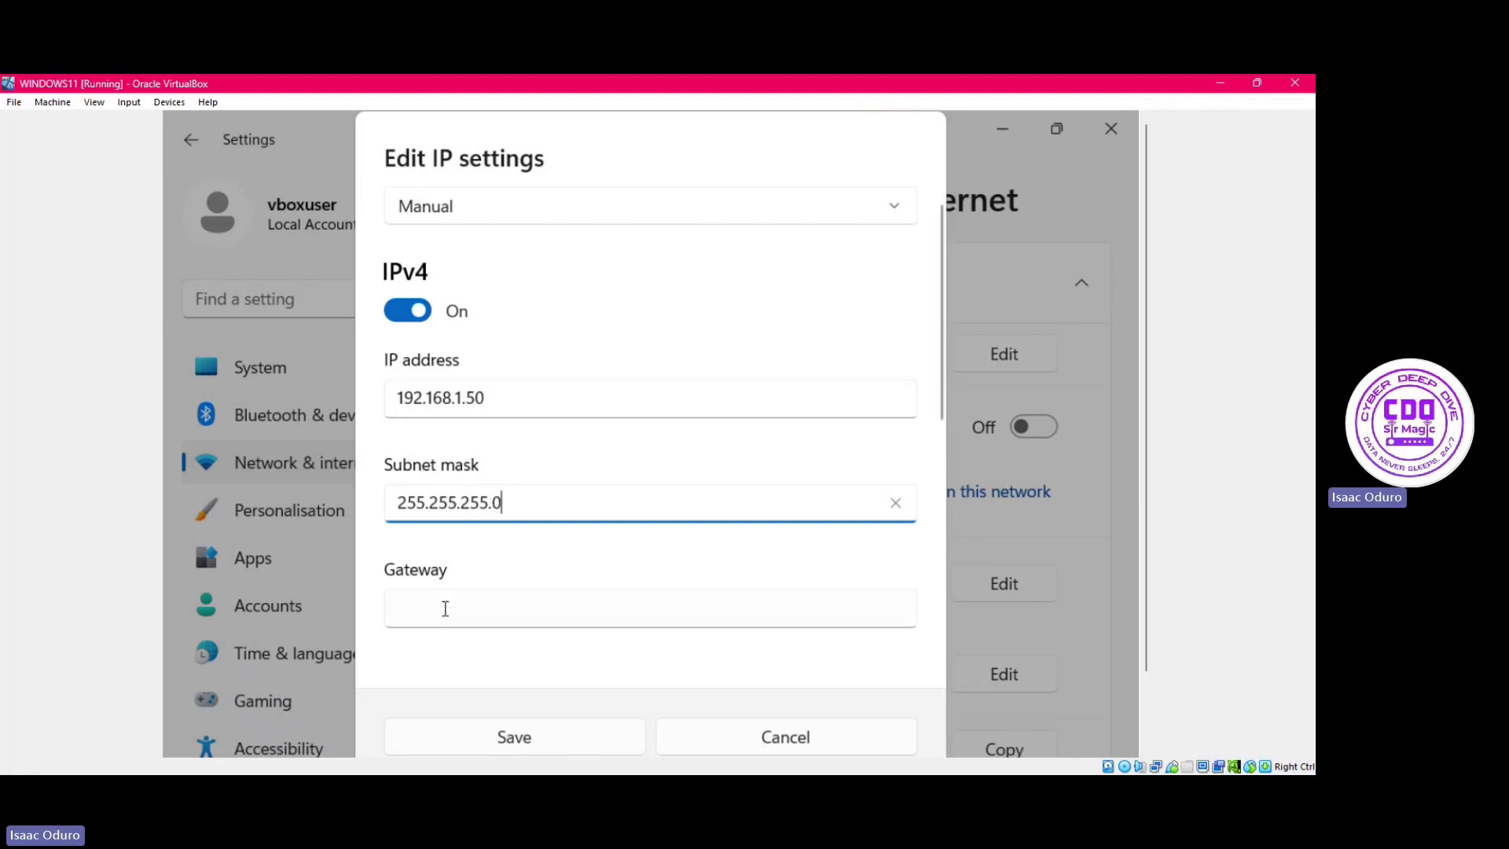
left_click(444, 608)
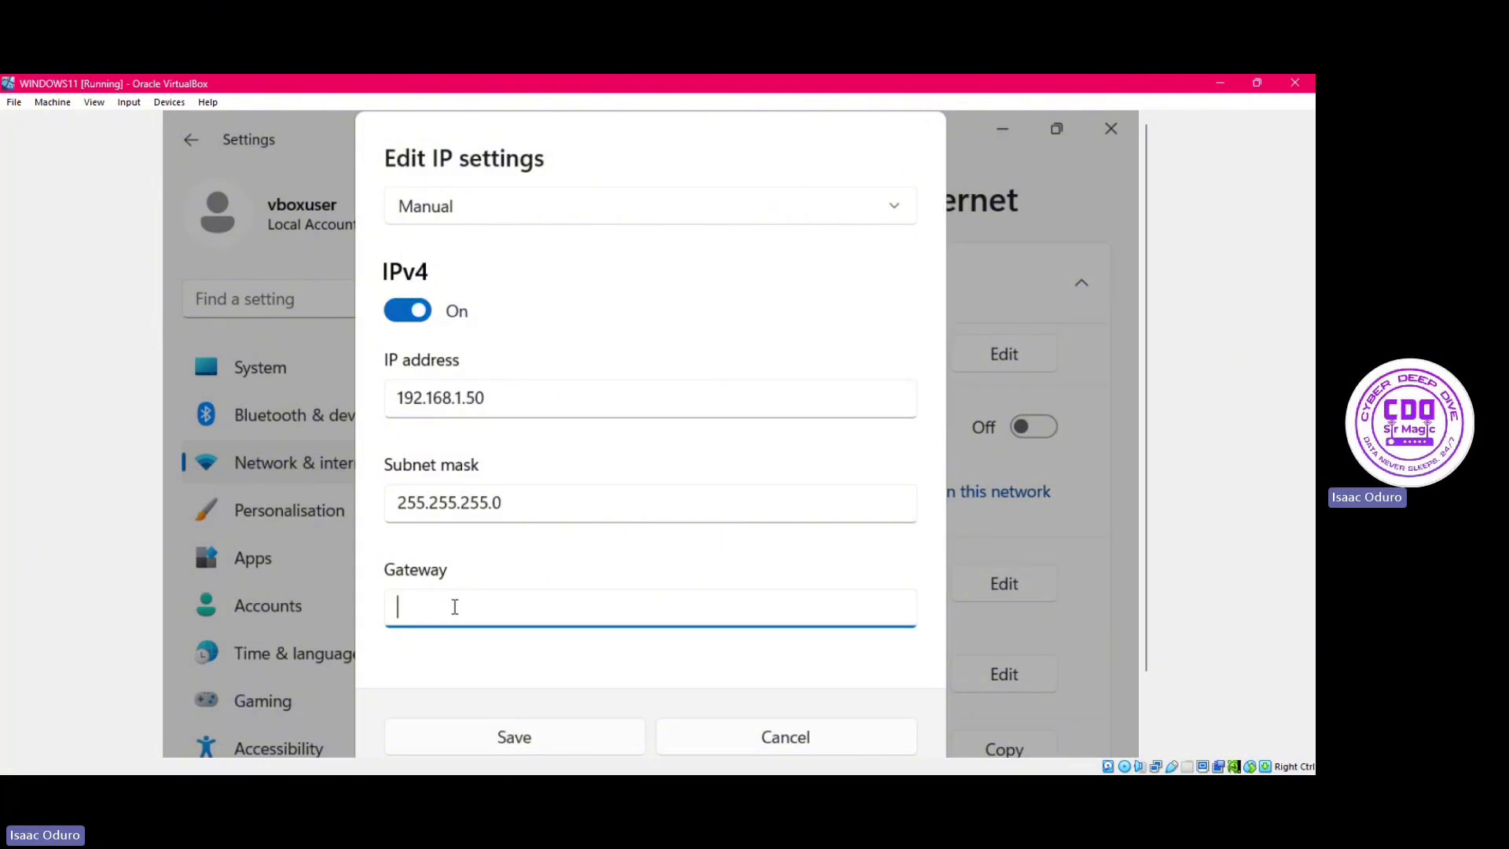
type("192.168.1.1")
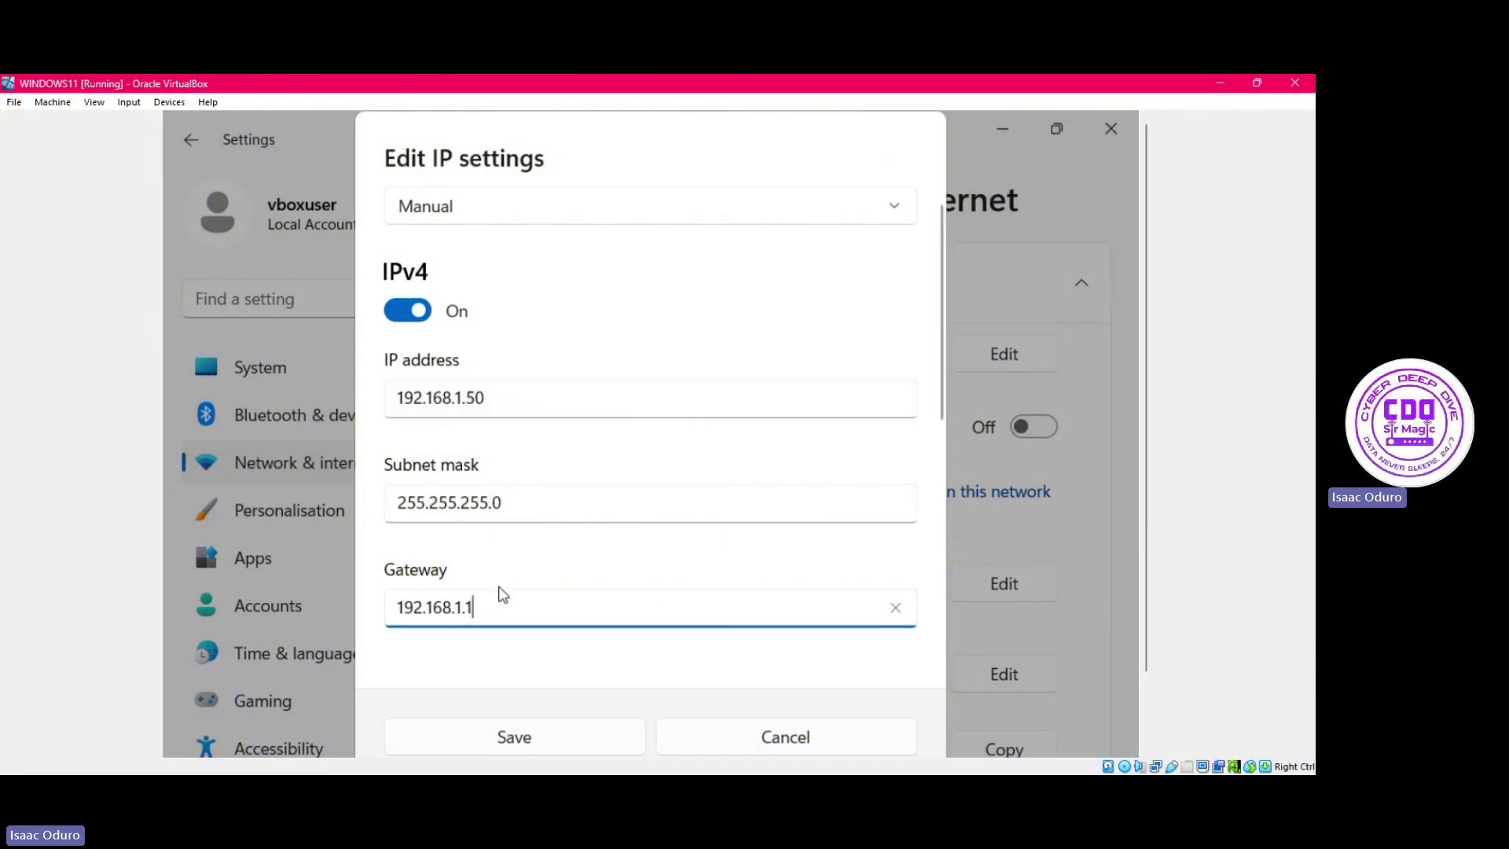
Set the preferred DNS to 8.8.8.8 and the alternative DNS to 8.8.4.4.
scroll(498, 542, "down", 3)
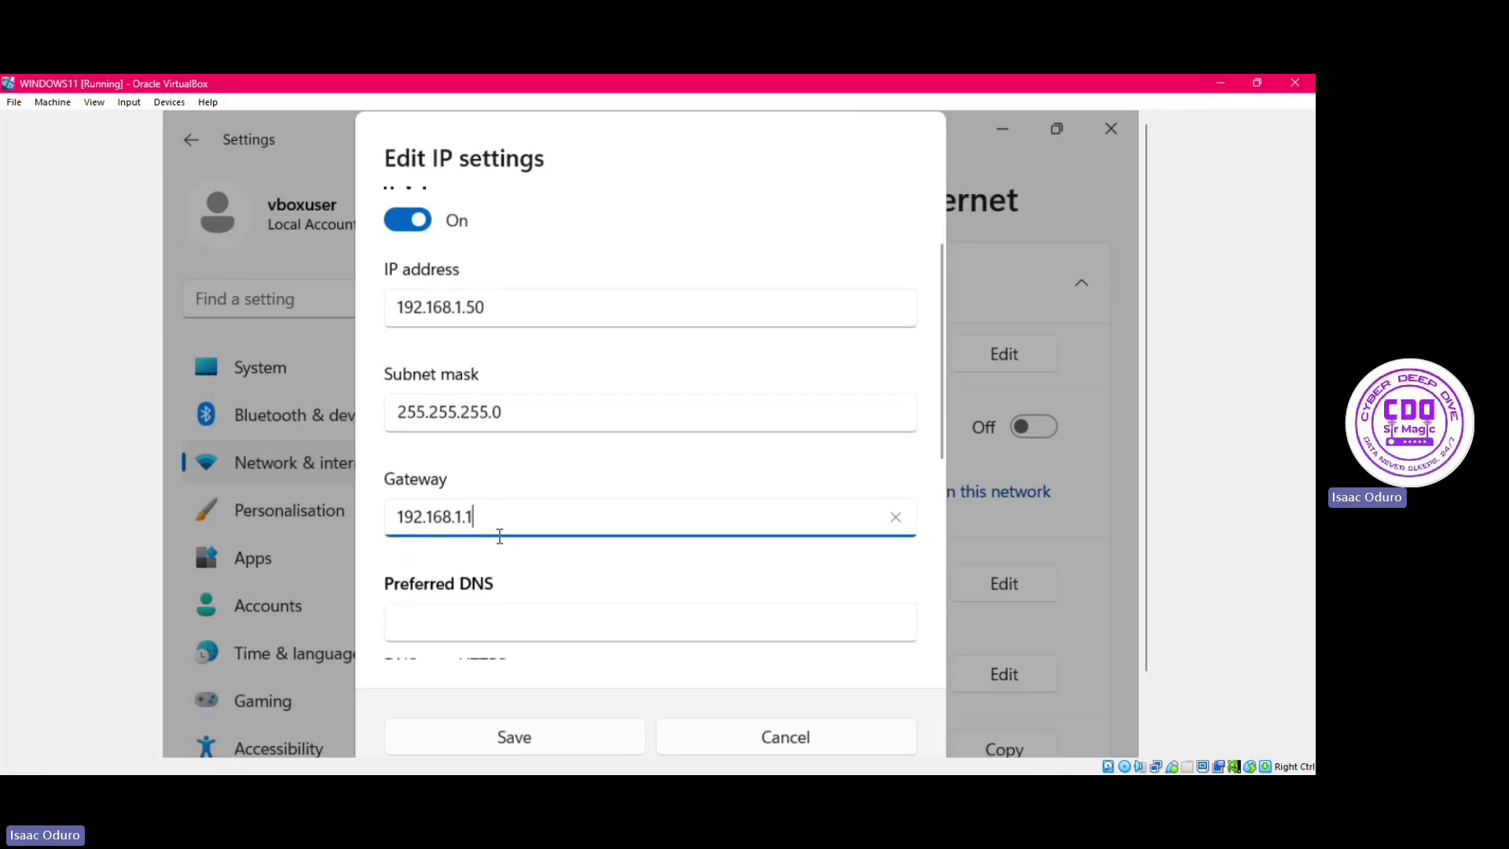
left_click(457, 567)
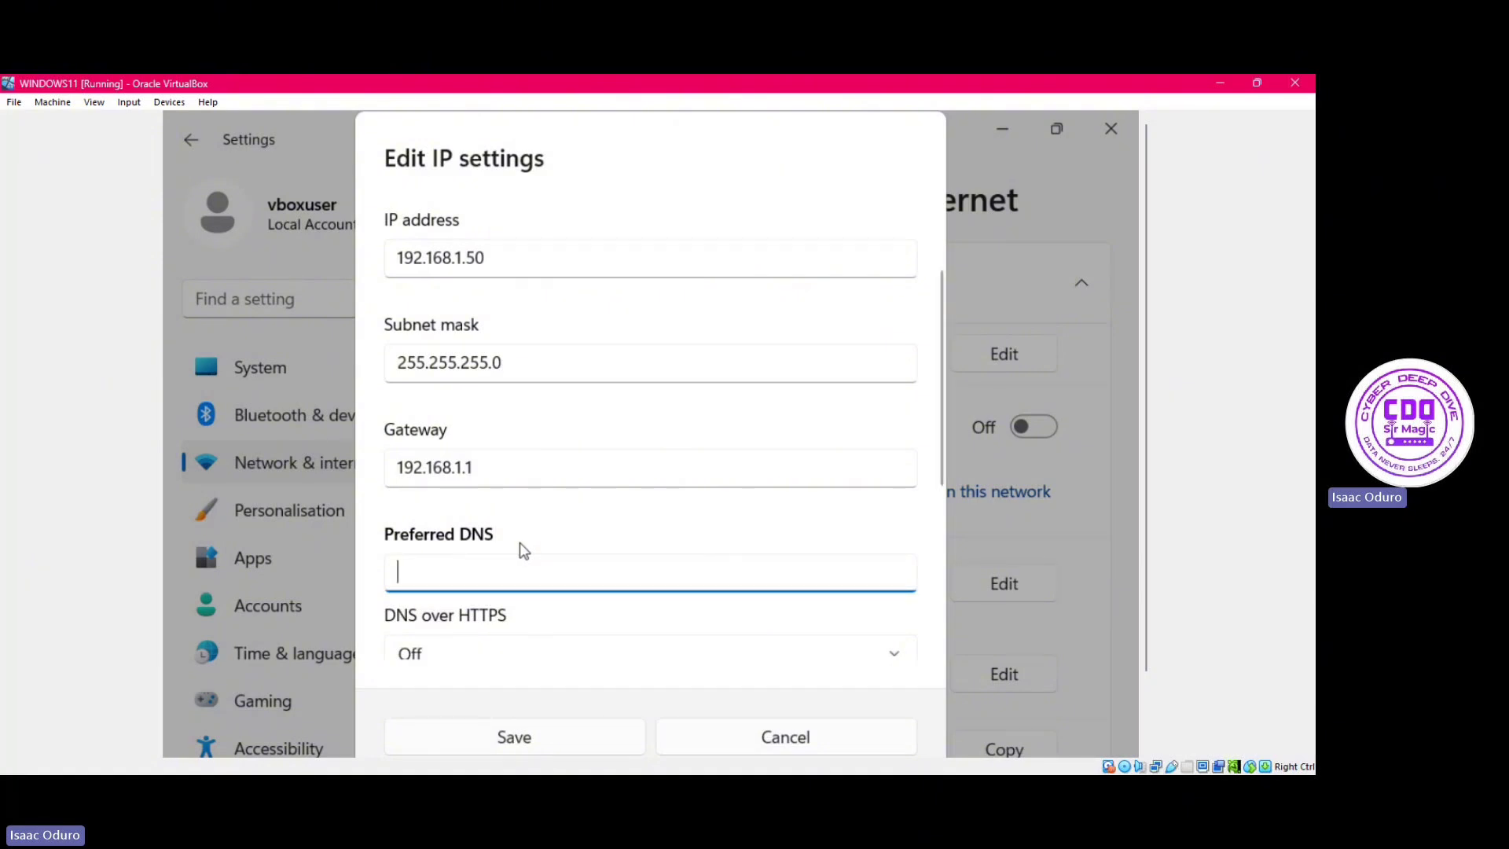
type("8")
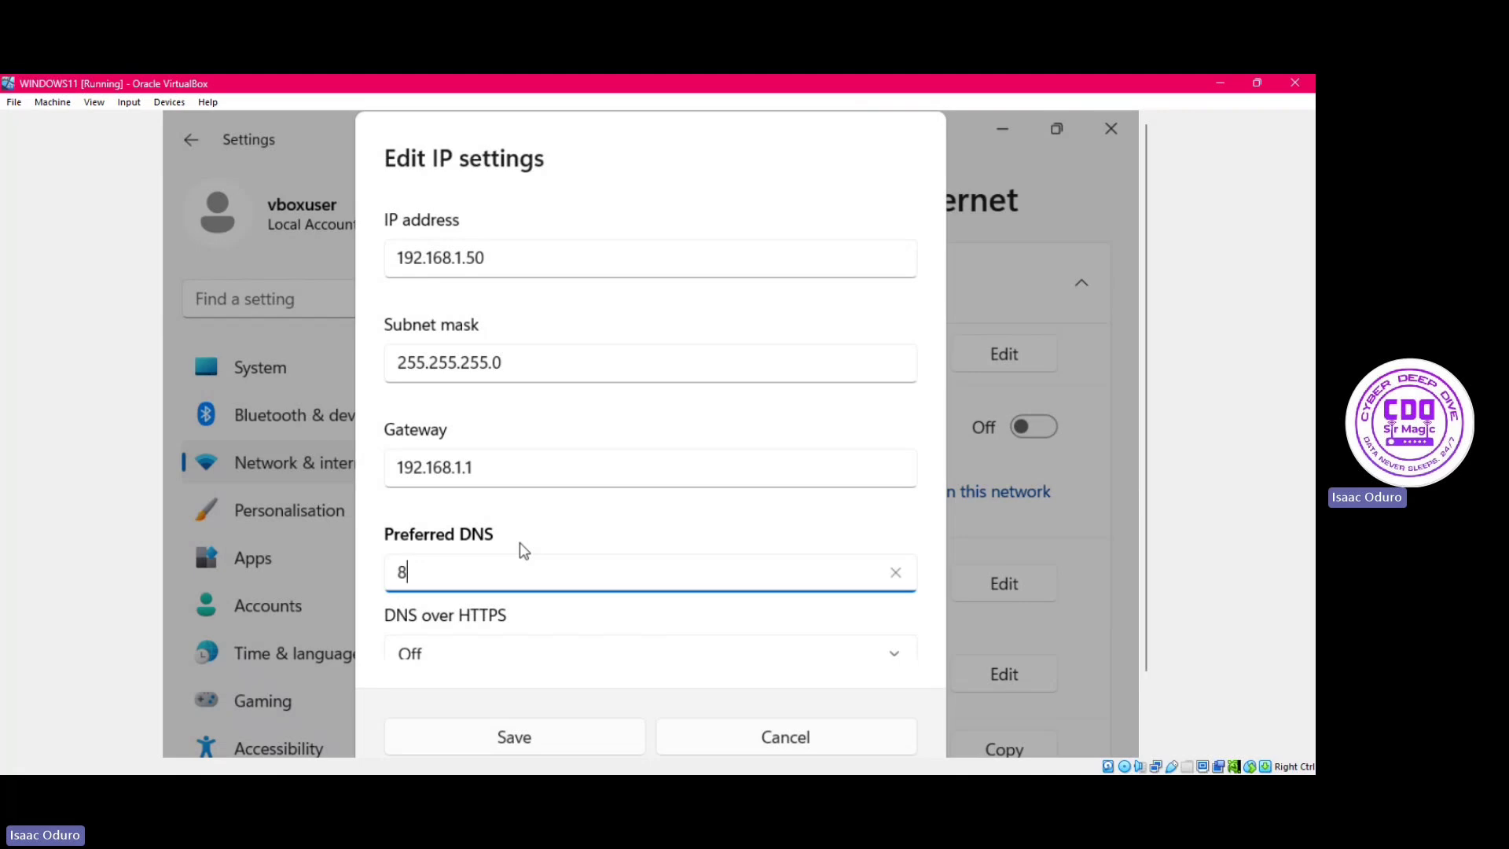
type(".8.8.8")
scroll(522, 542, "down", 3)
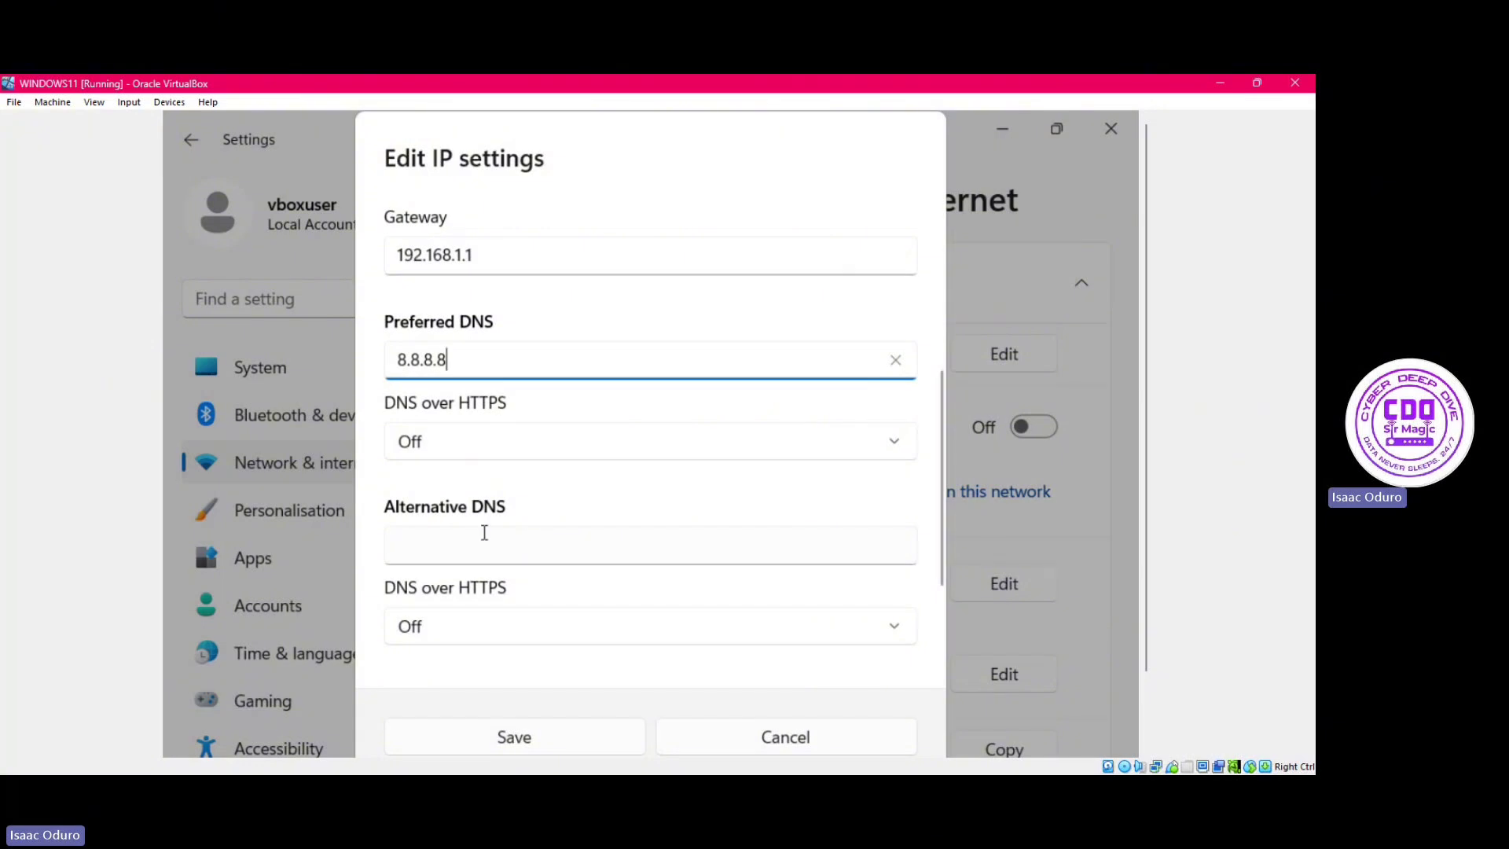
left_click(479, 533)
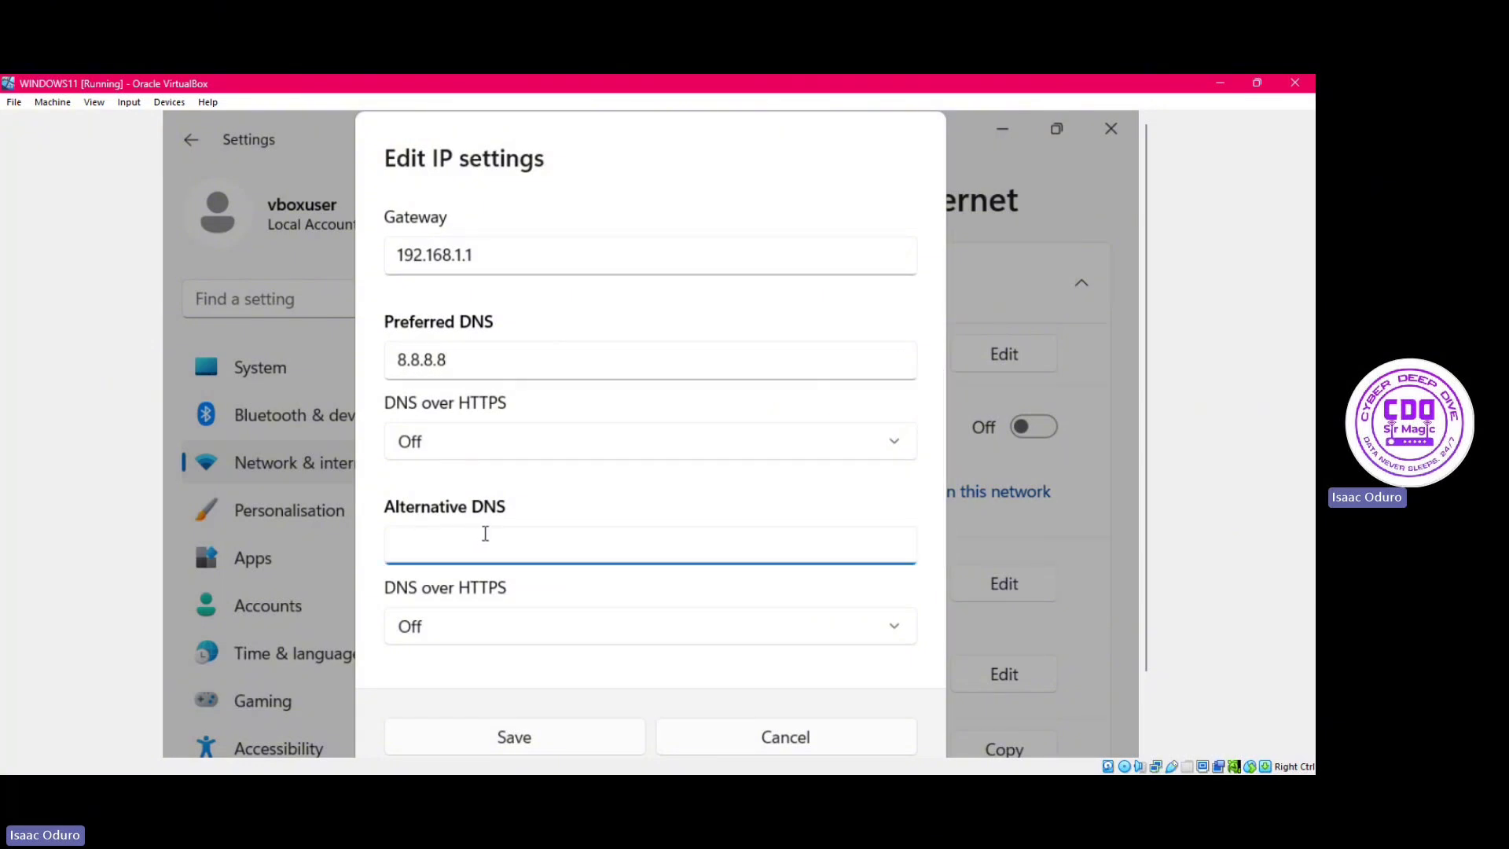
type("8.8.4.4")
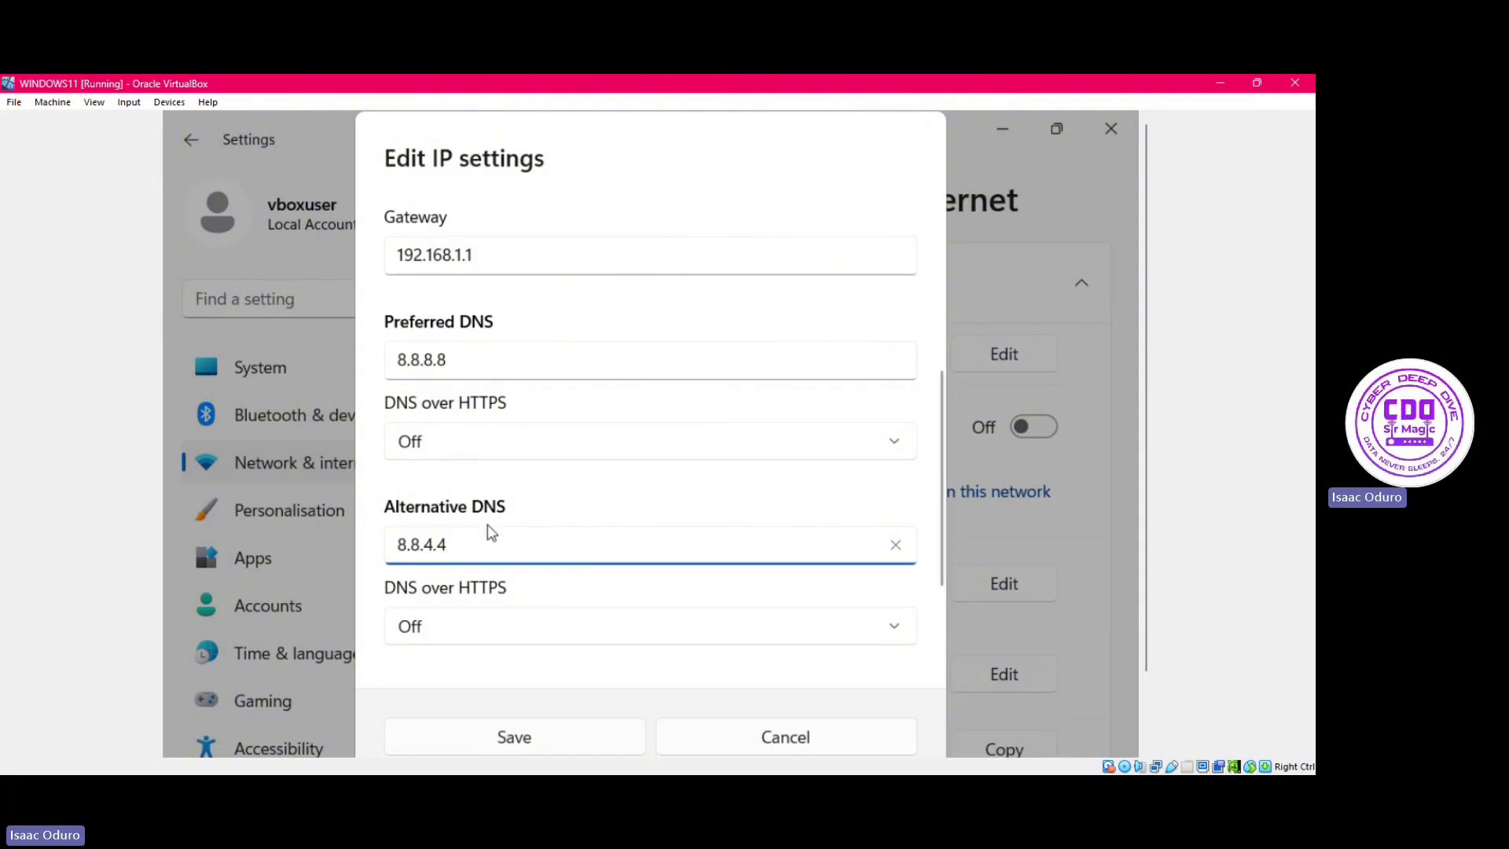
Check the manual IPv4 and DNS entries from start to end and save the IP settings.
scroll(488, 526, "down", 2)
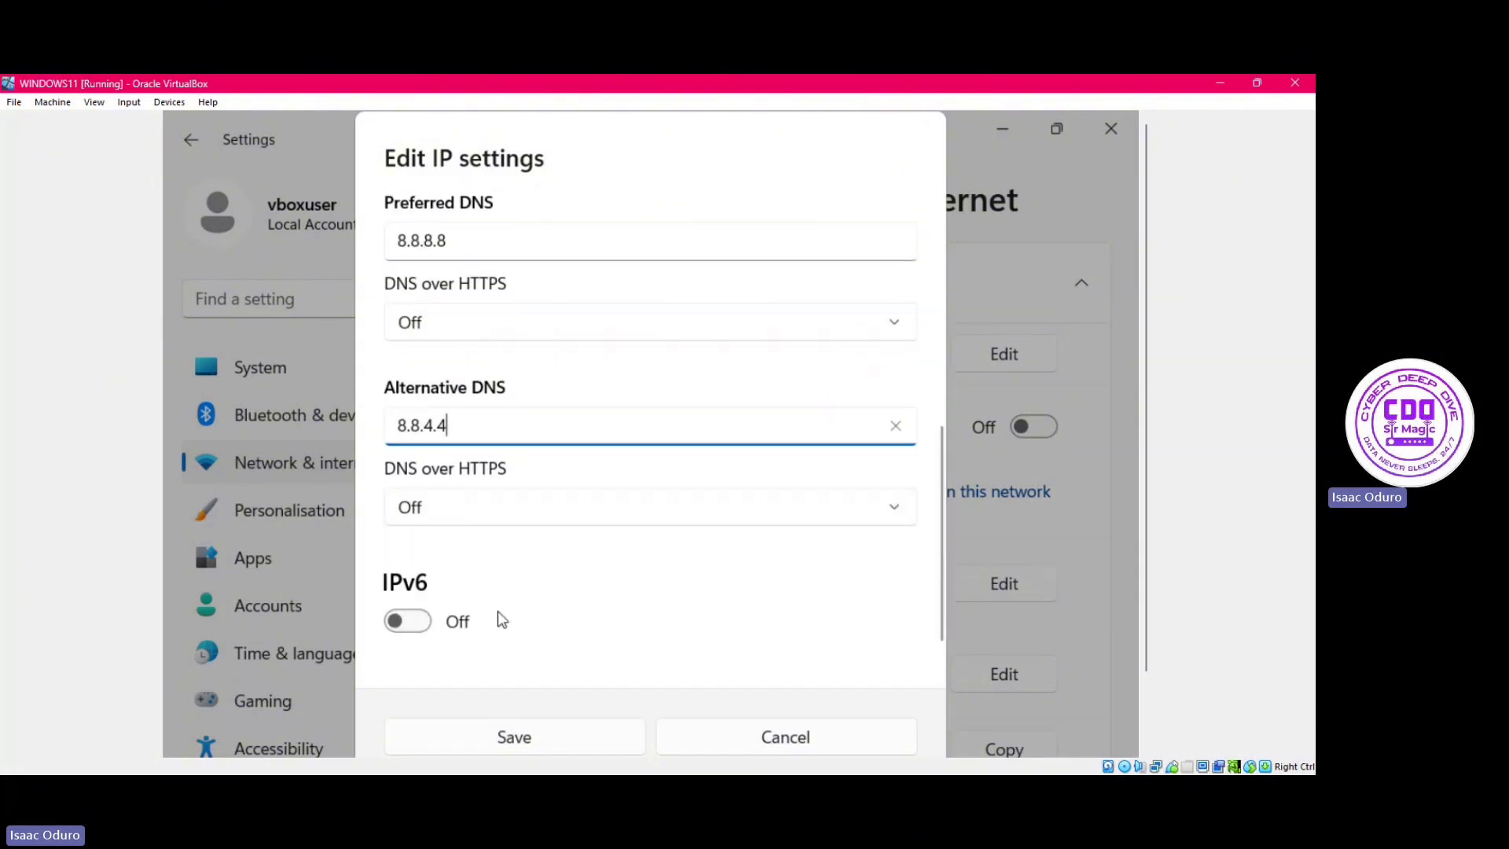
scroll(855, 478, "up", 2)
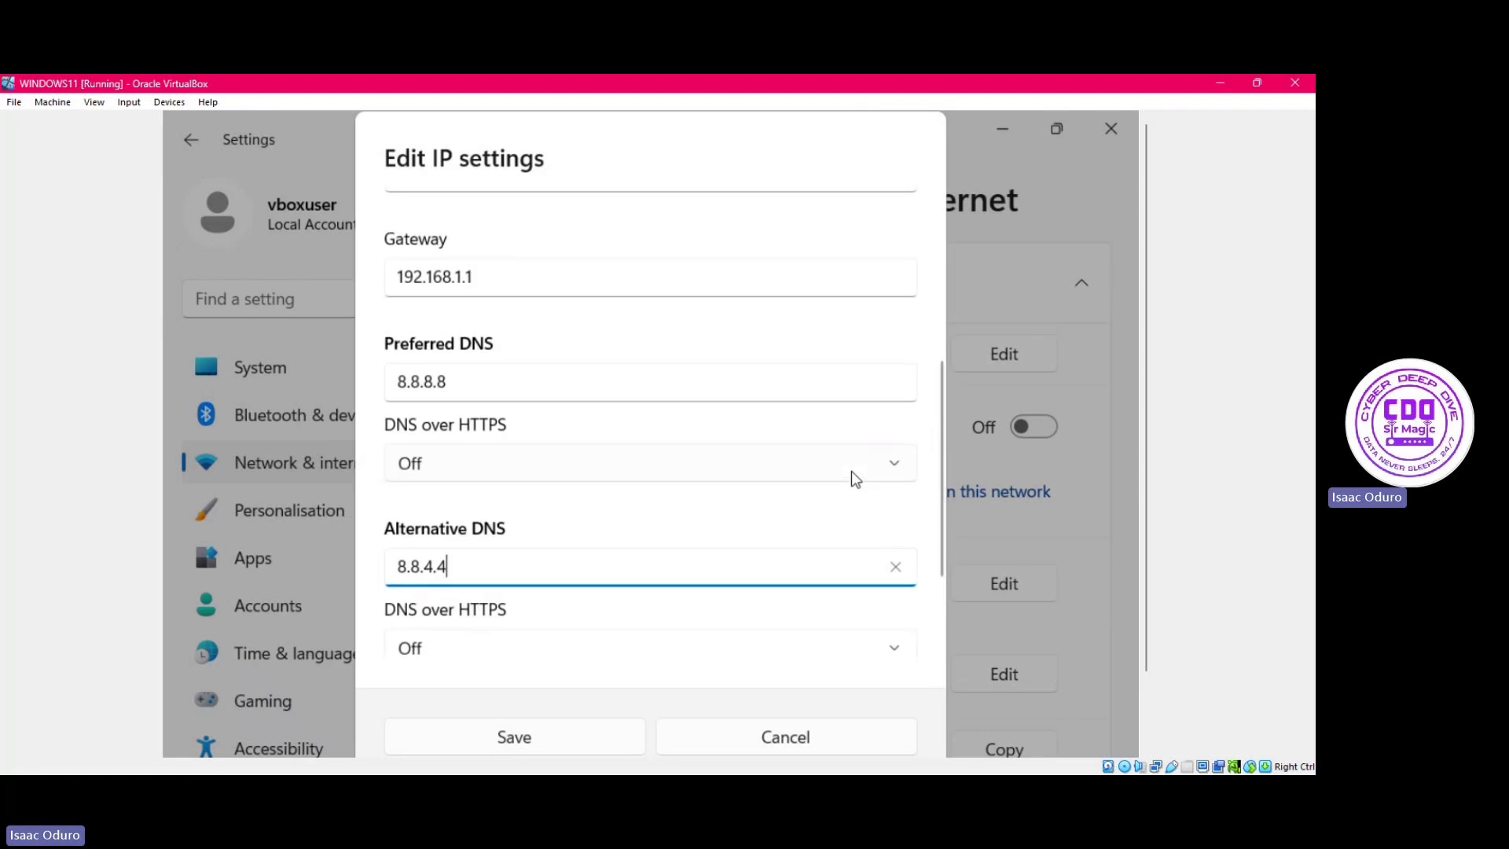
scroll(853, 473, "up", 4)
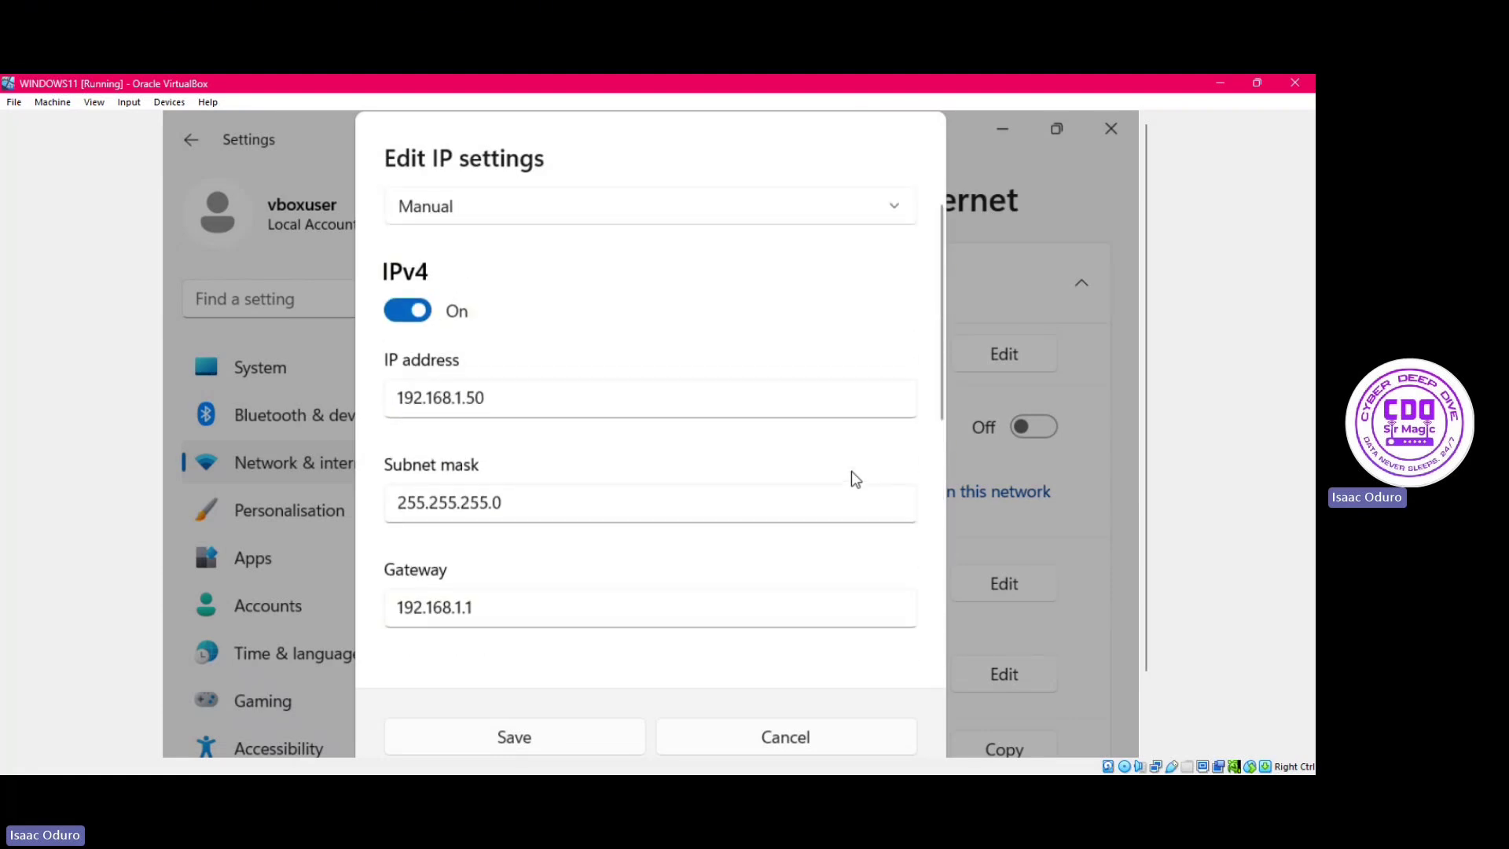
scroll(852, 471, "down", 6)
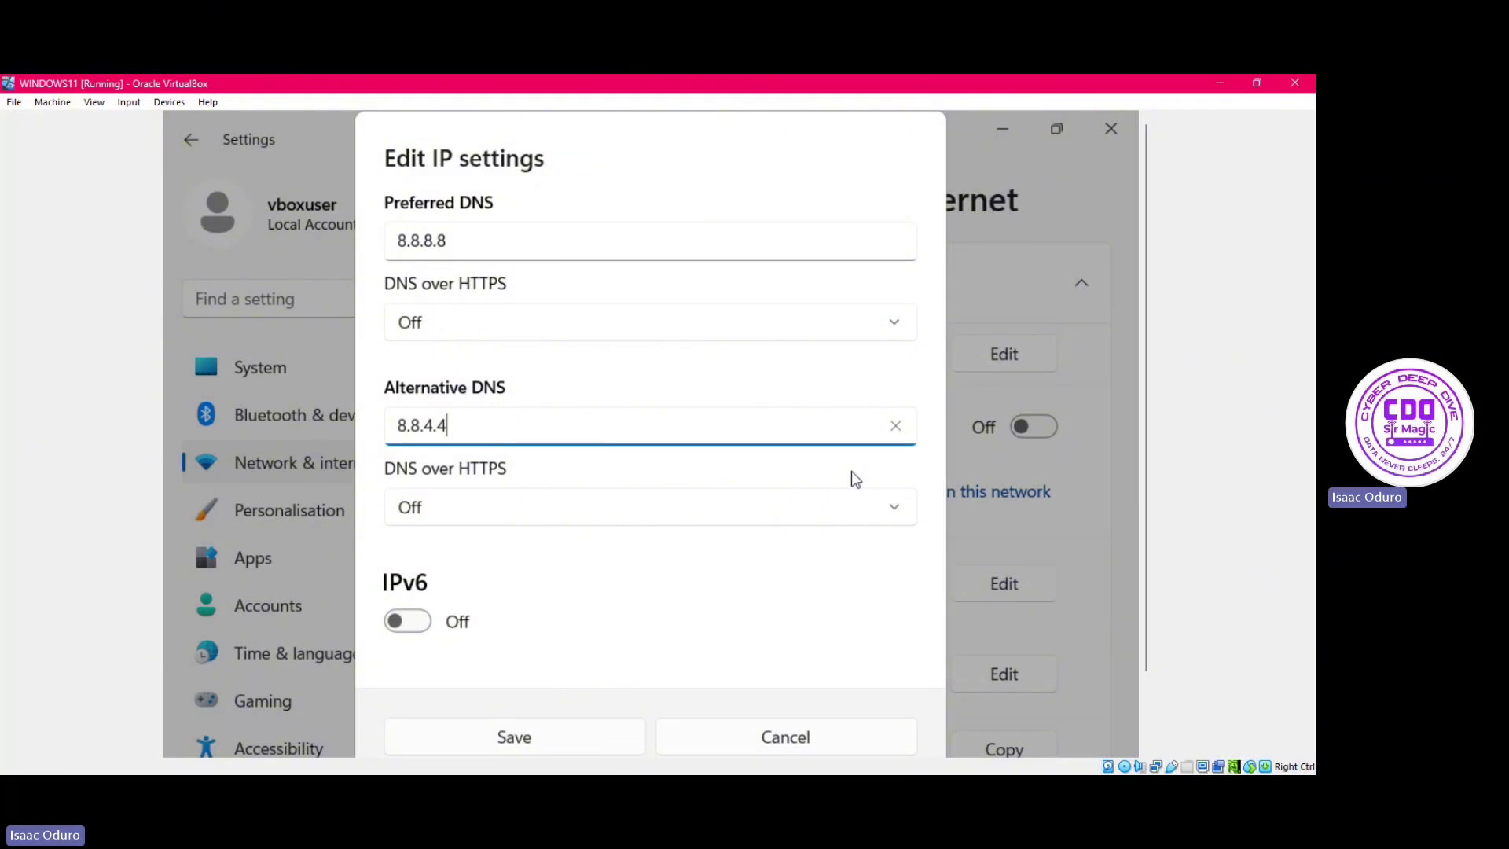
left_click(516, 739)
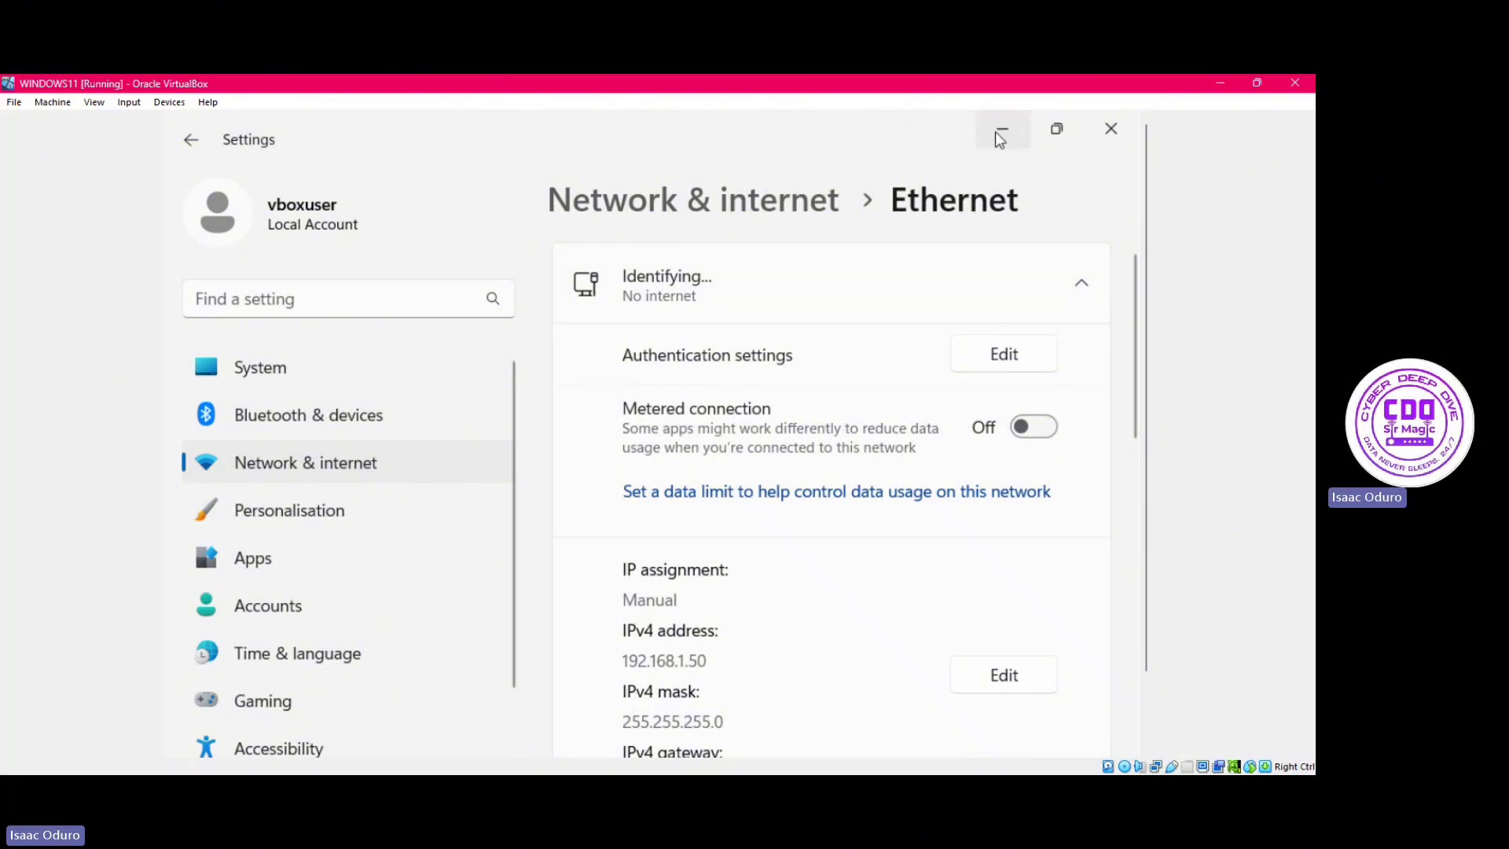
Examine the saved manual IP assignment and DNS server assignment on the Ethernet page.
scroll(824, 605, "down", 1)
scroll(825, 607, "down", 2)
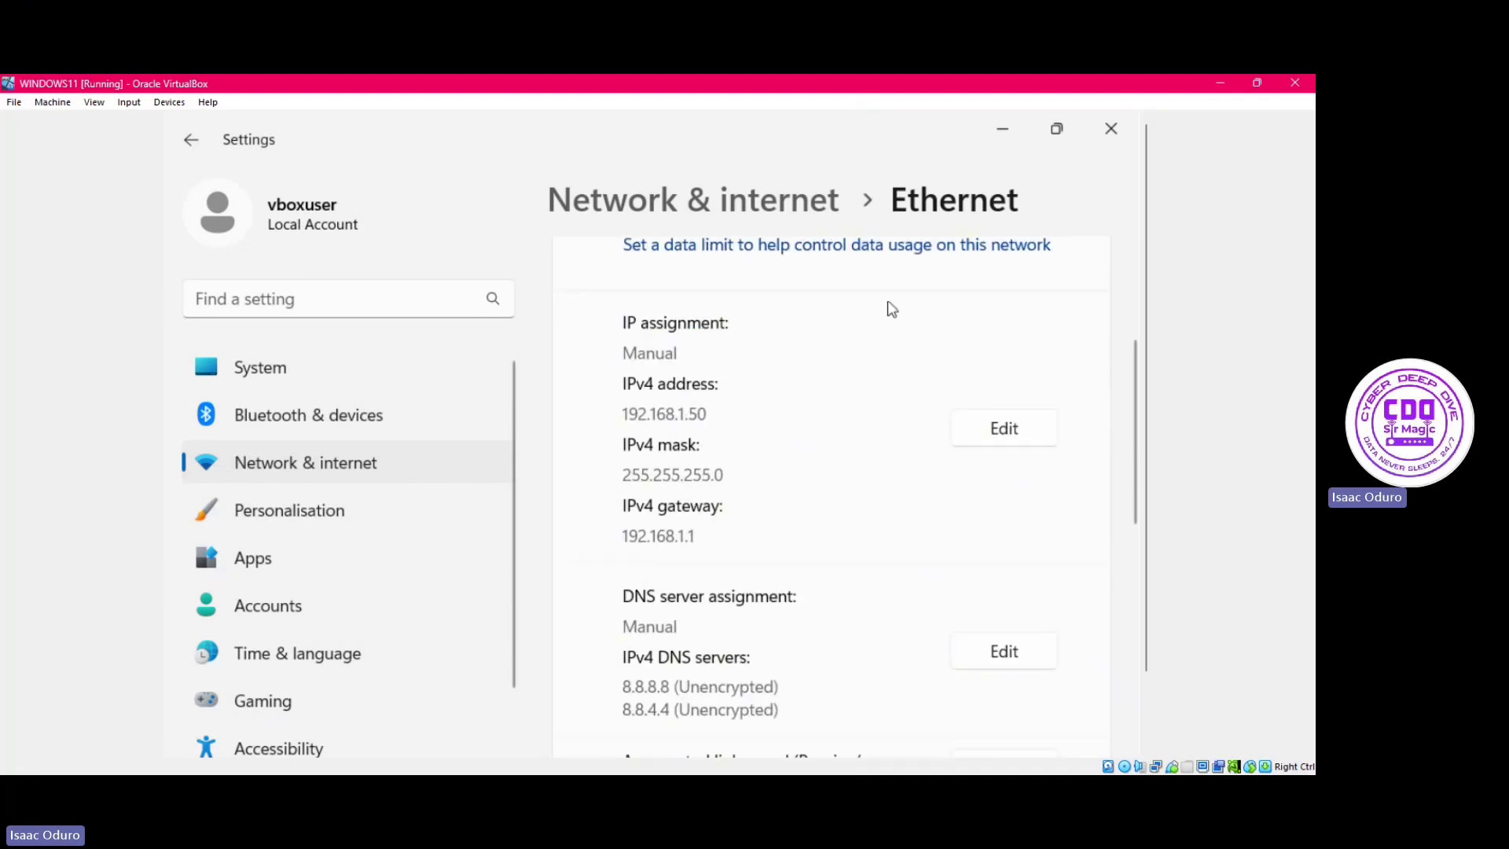
scroll(935, 283, "up", 1)
scroll(937, 315, "down", 3)
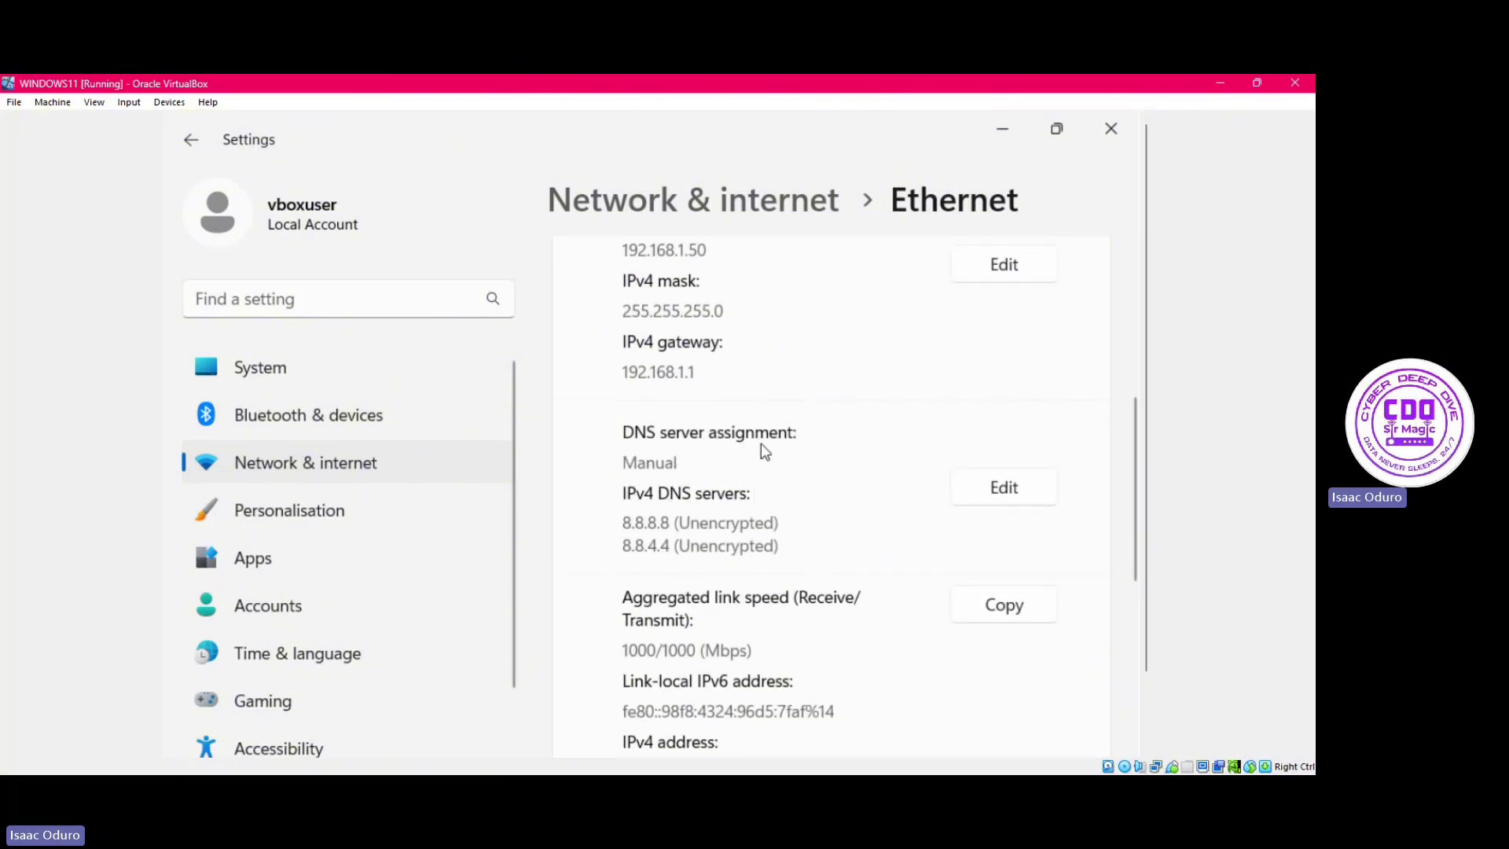
scroll(695, 433, "up", 2)
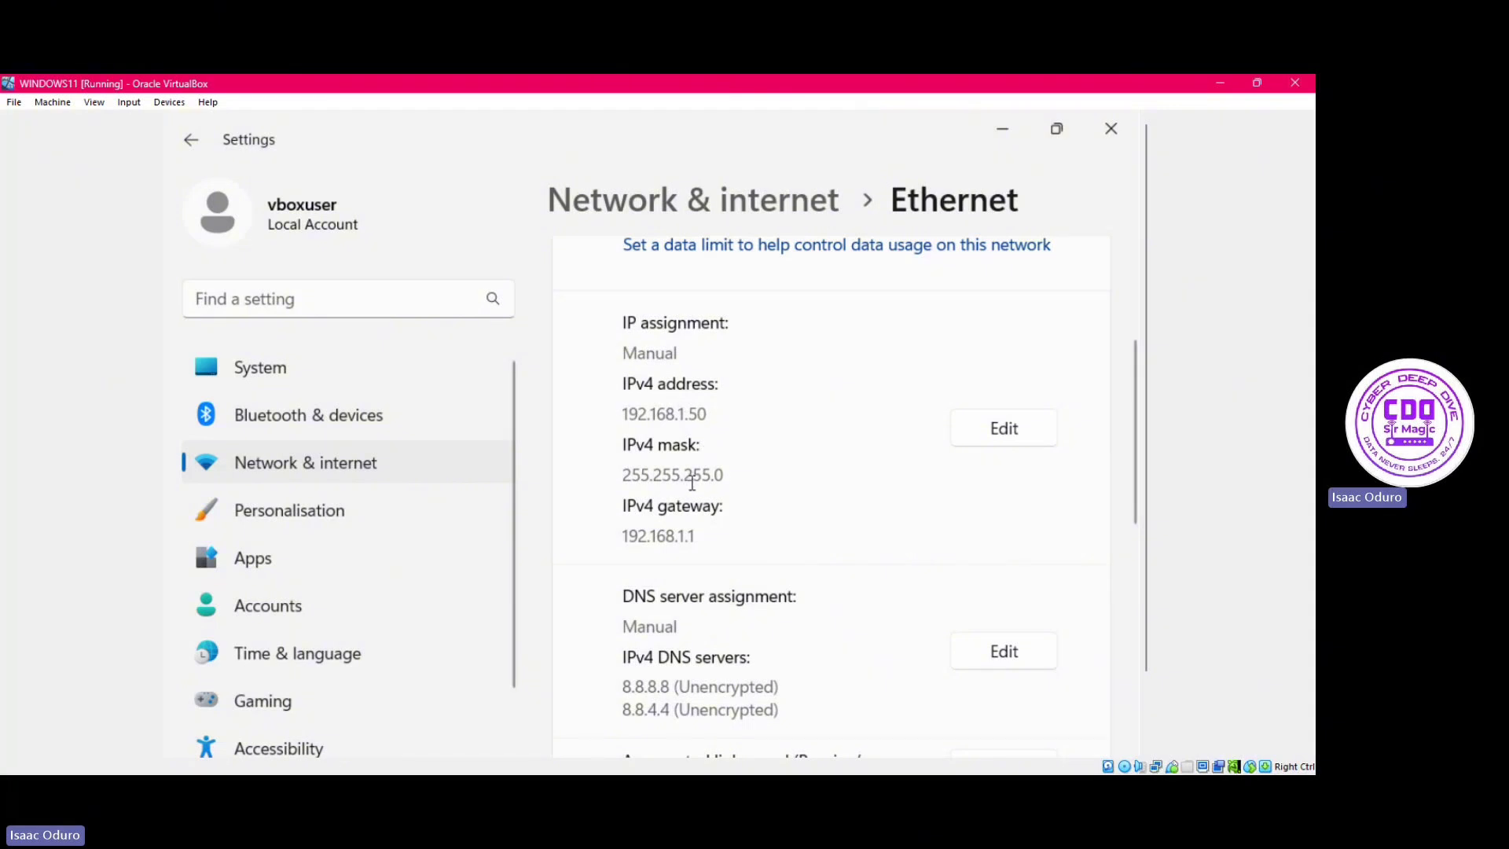
scroll(696, 503, "down", 1)
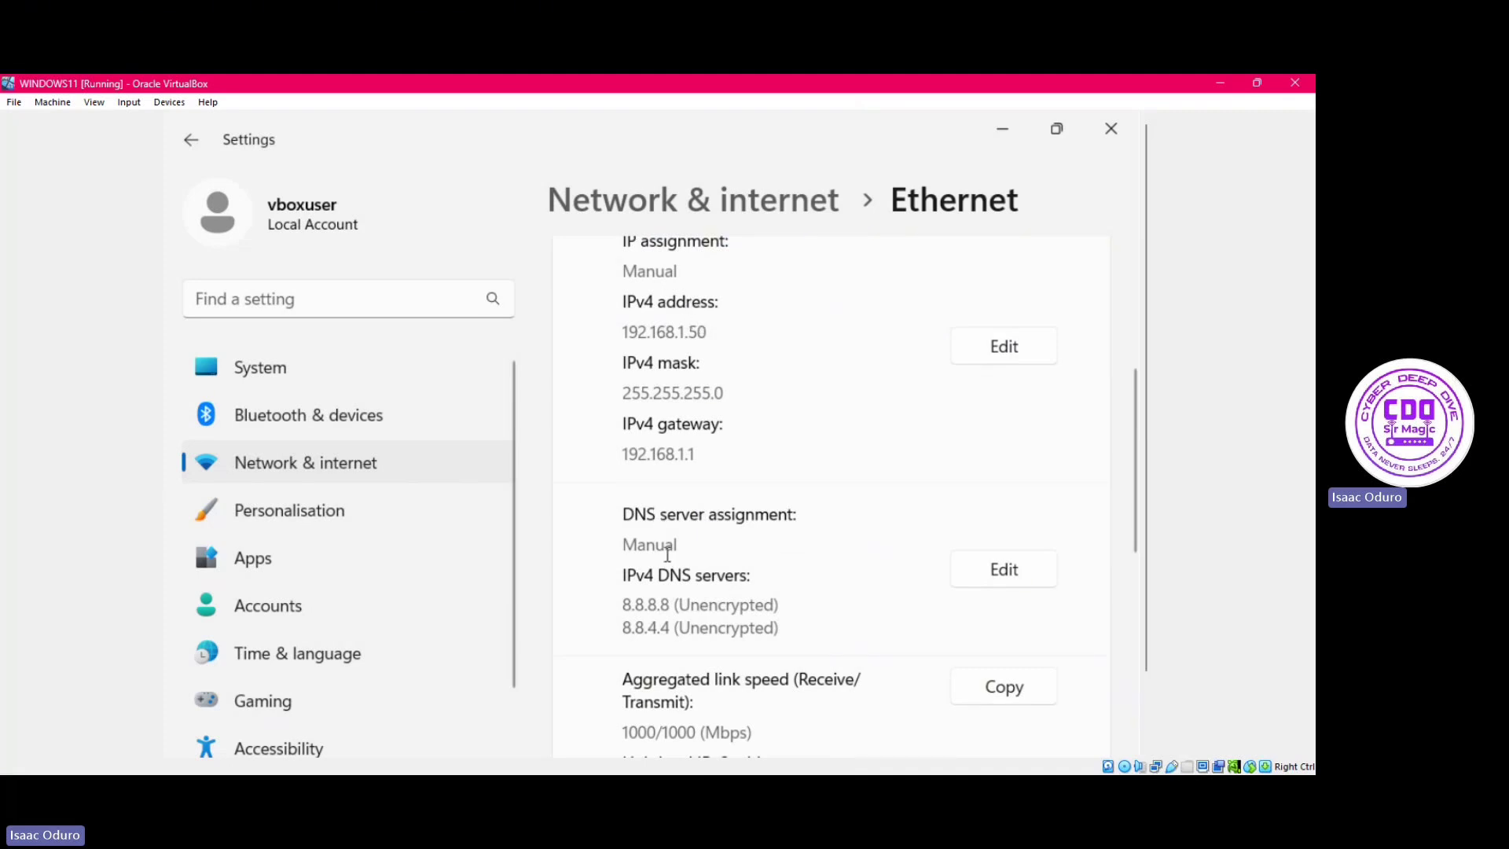
scroll(666, 548, "down", 2)
scroll(670, 543, "up", 6)
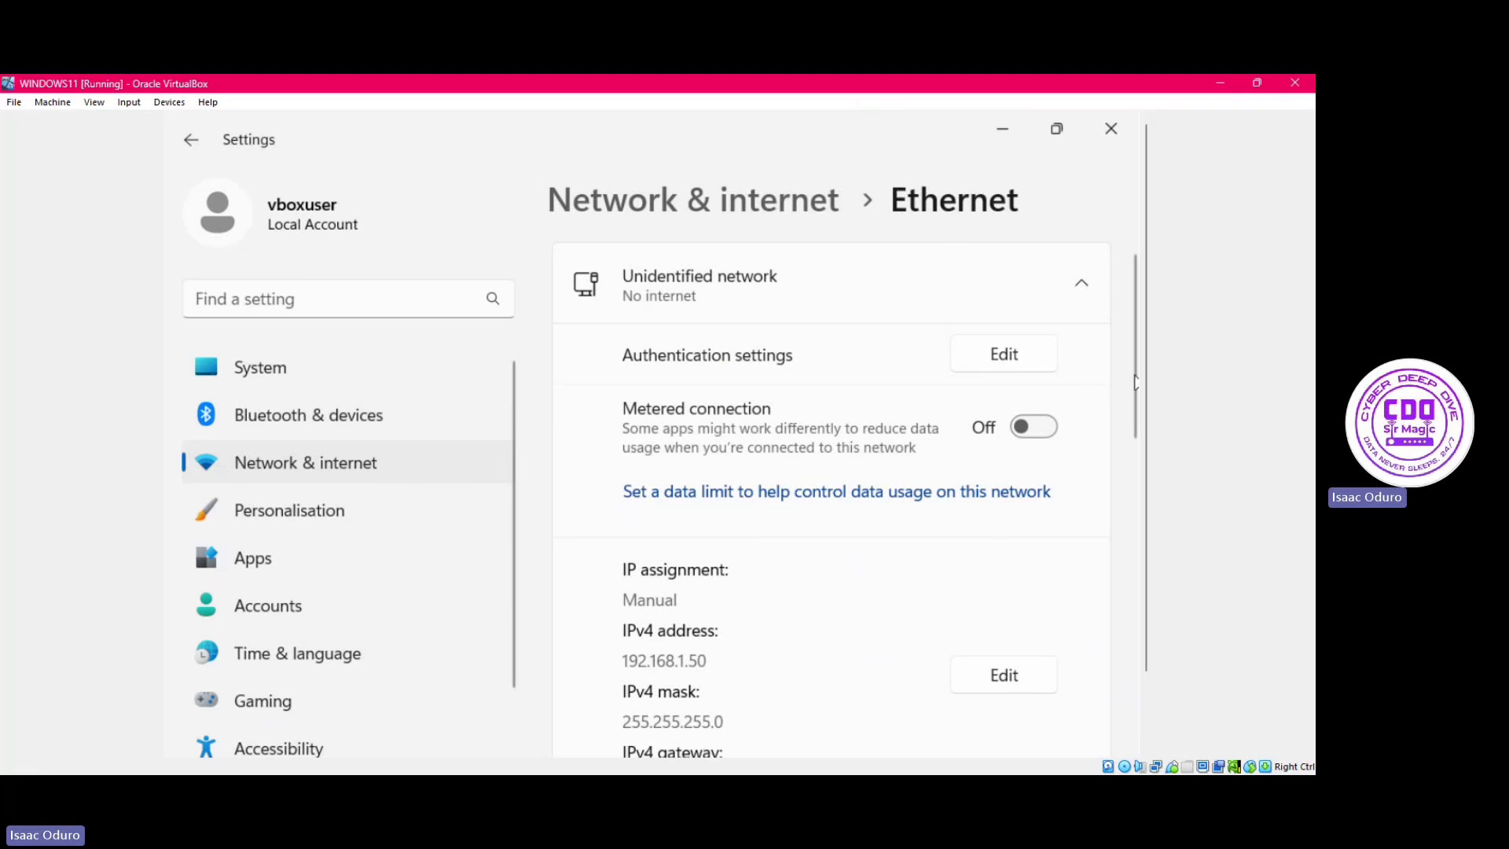
Switch to the Command Prompt, run ipconfig /all again and go back to the earlier output.
left_click_drag(1149, 380, 1155, 523)
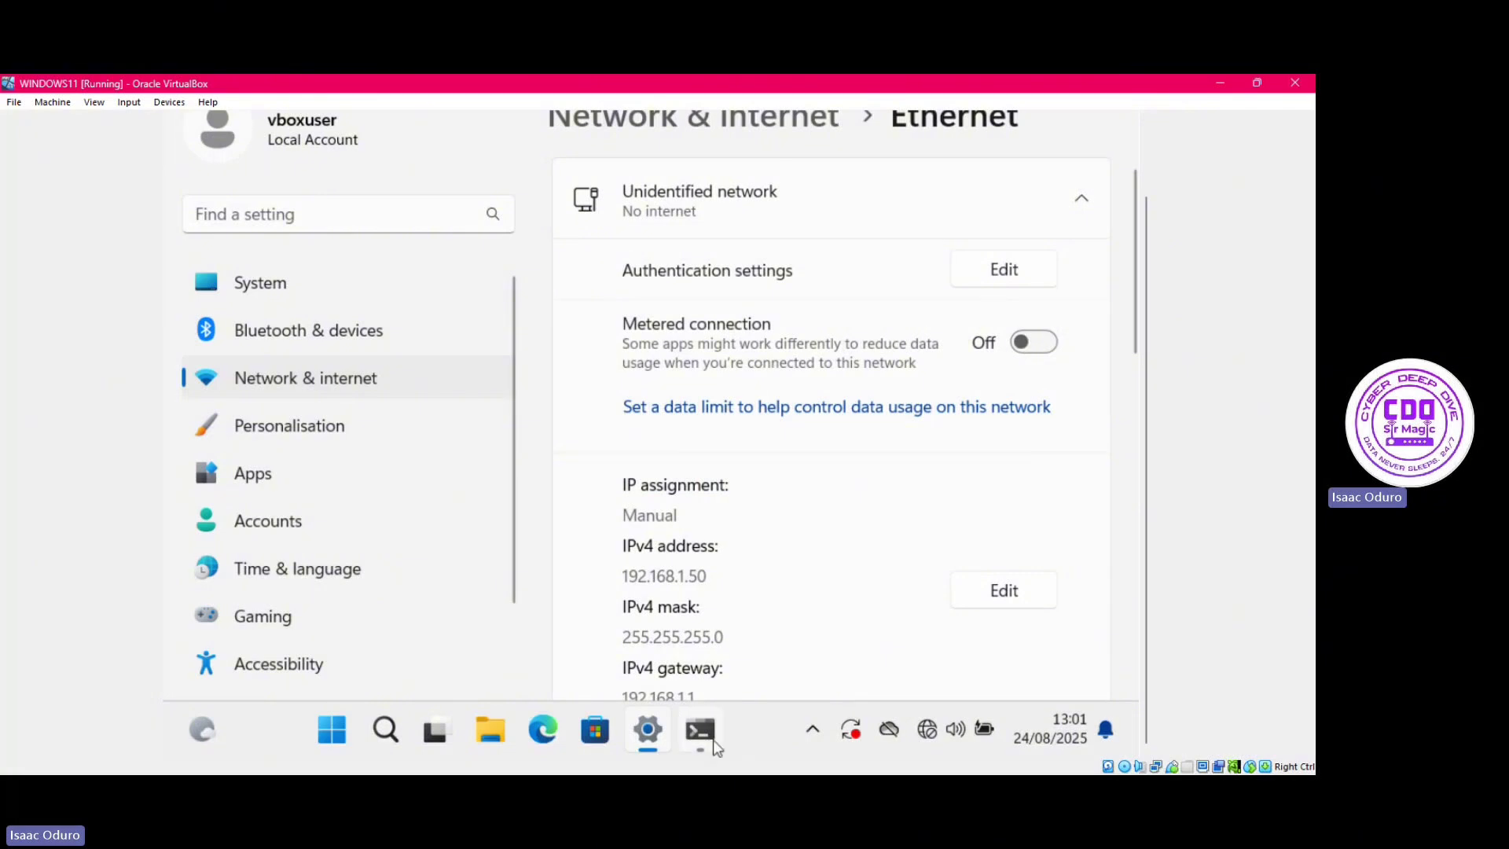
left_click(695, 730)
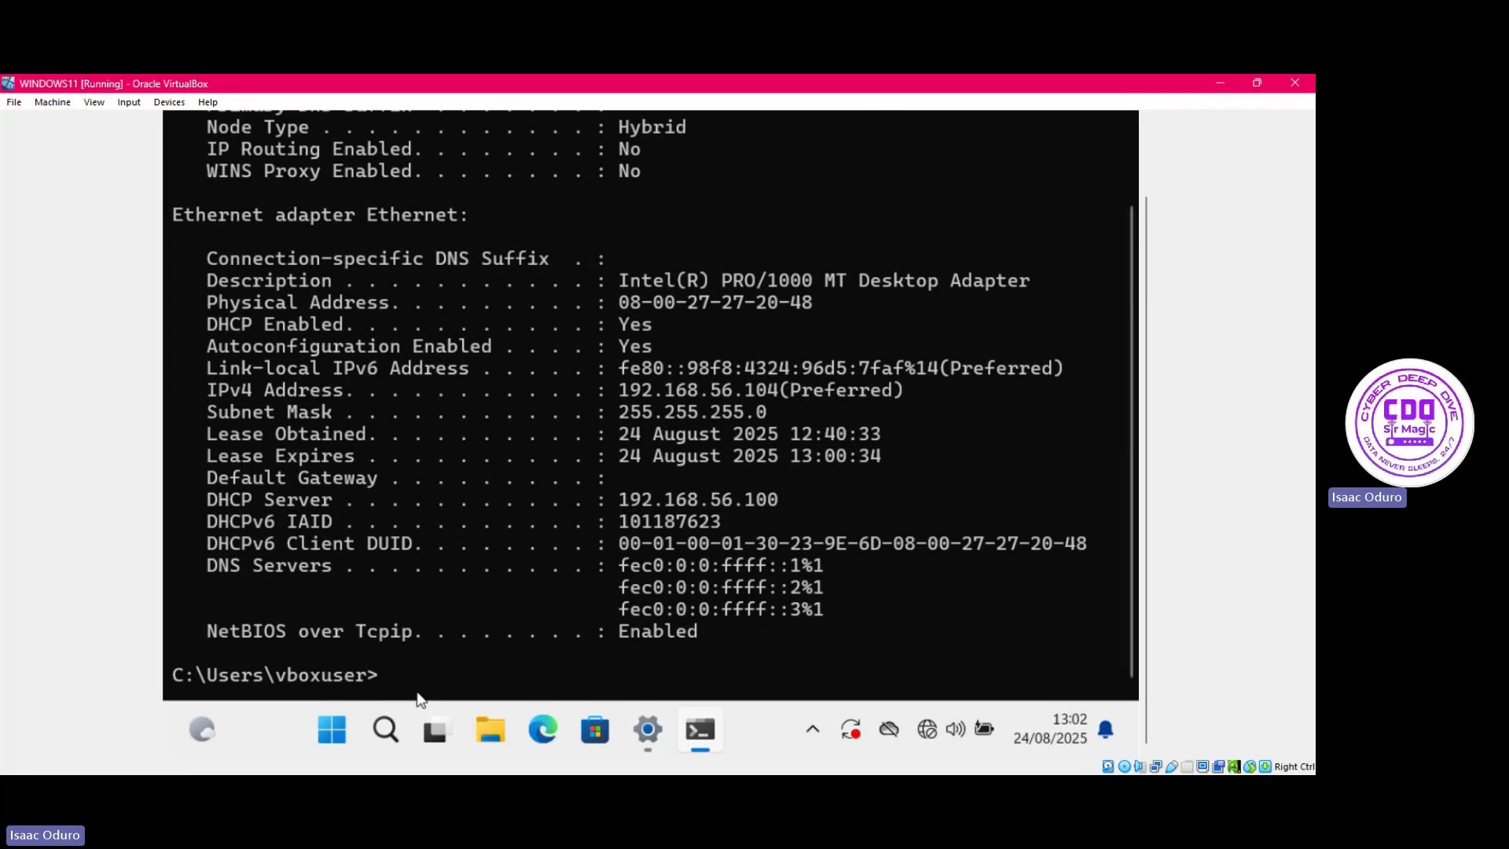
type("ipconfig /all")
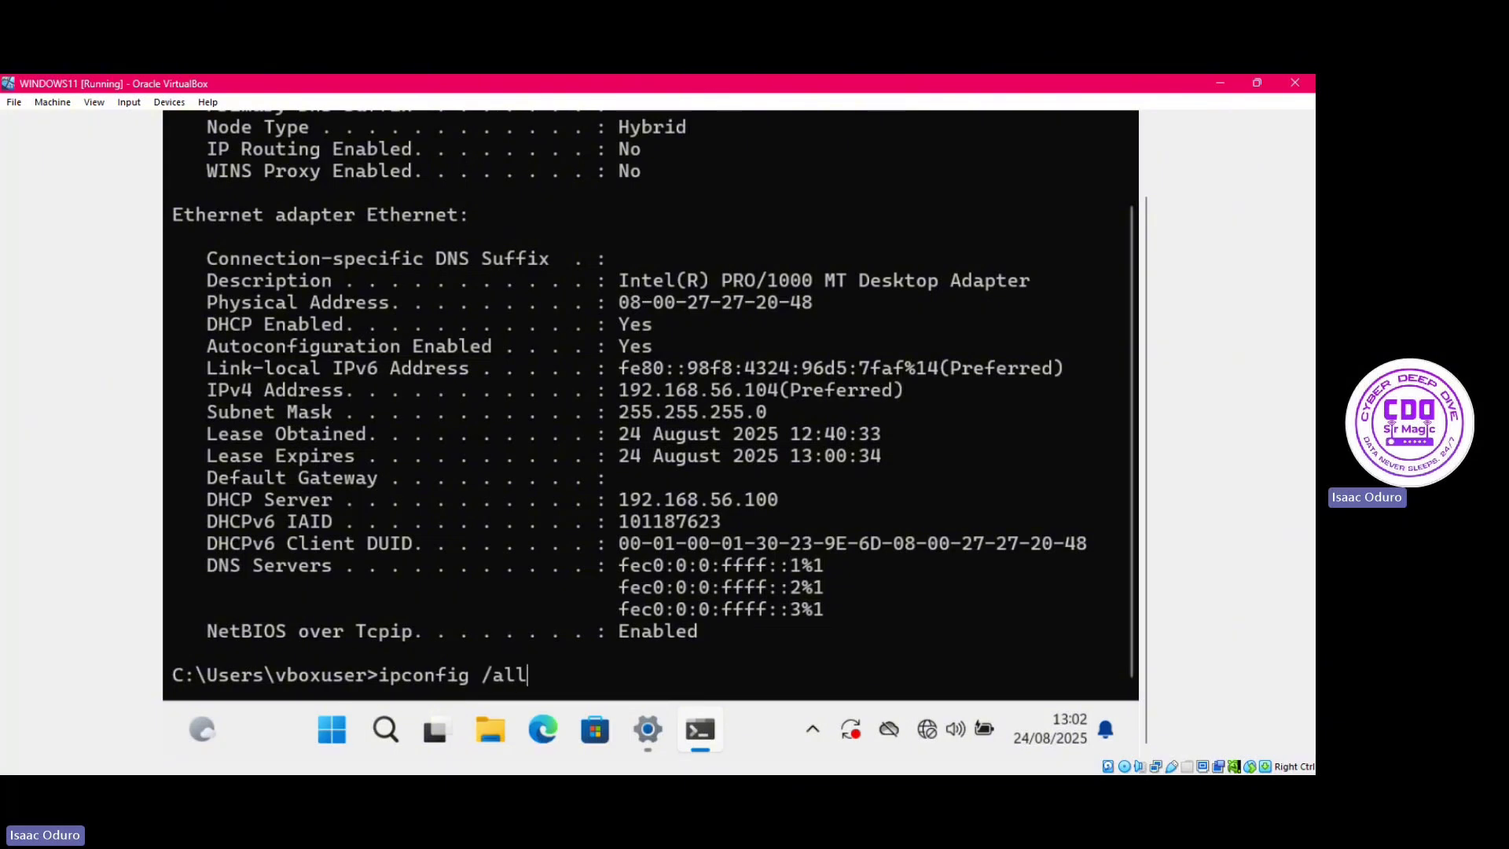
key("Return")
scroll(457, 398, "up", 3)
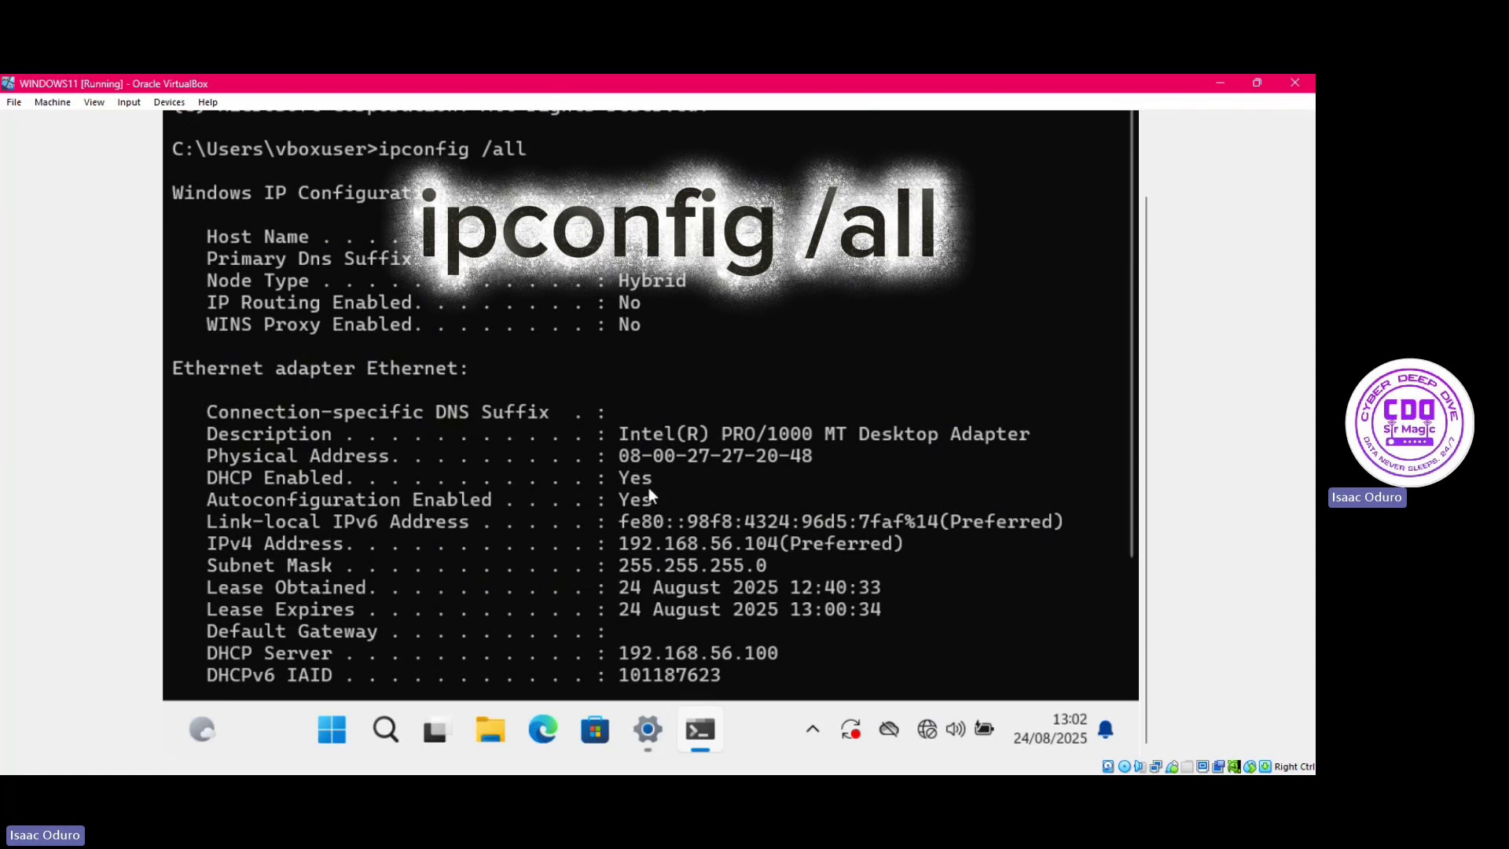
Run ipconfig /all again and bring the start of the new output into view.
scroll(649, 475, "down", 3)
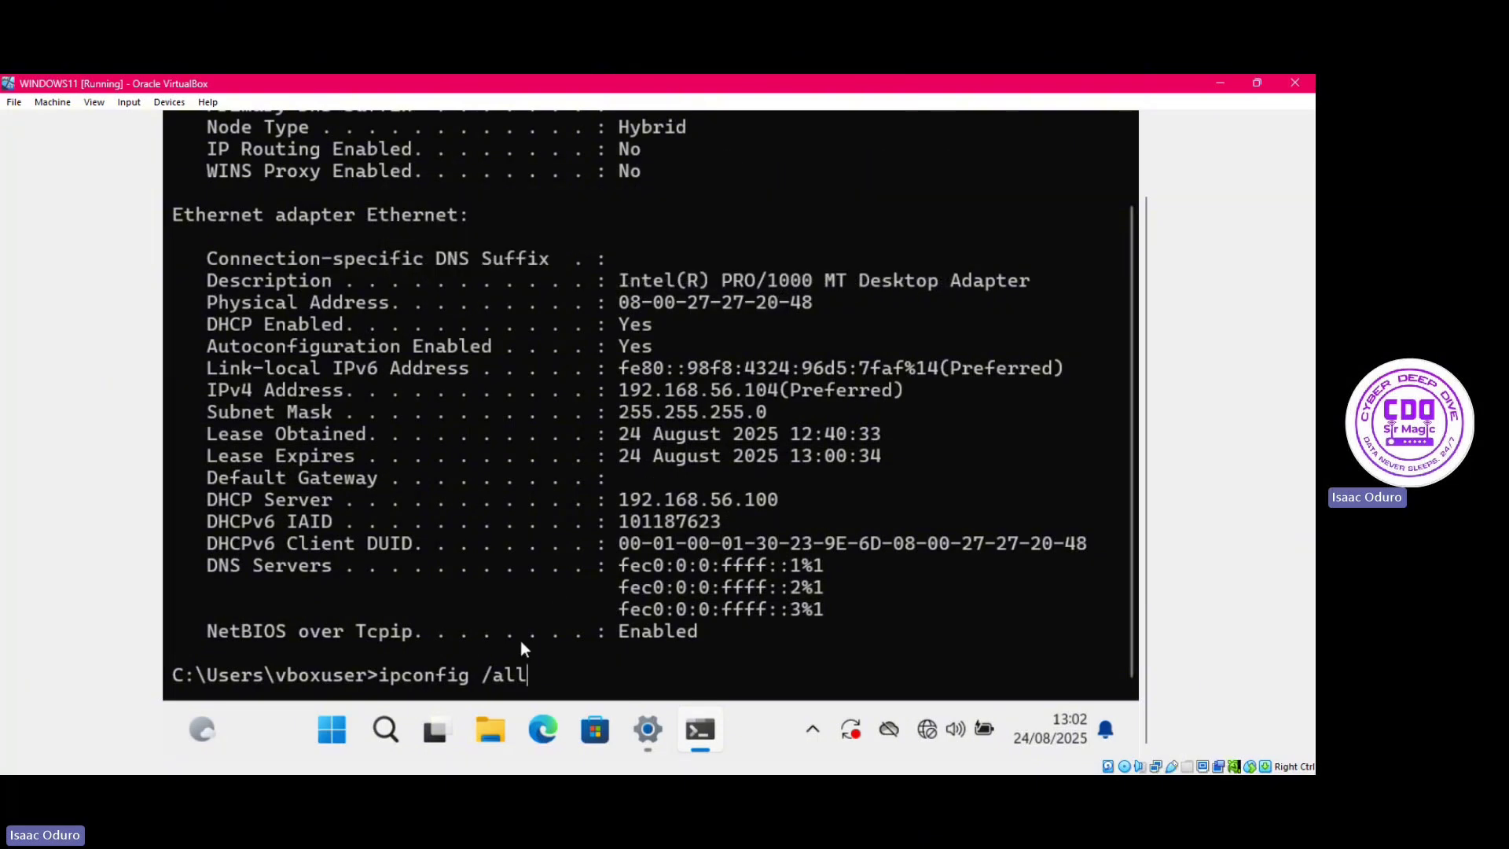
key("Return")
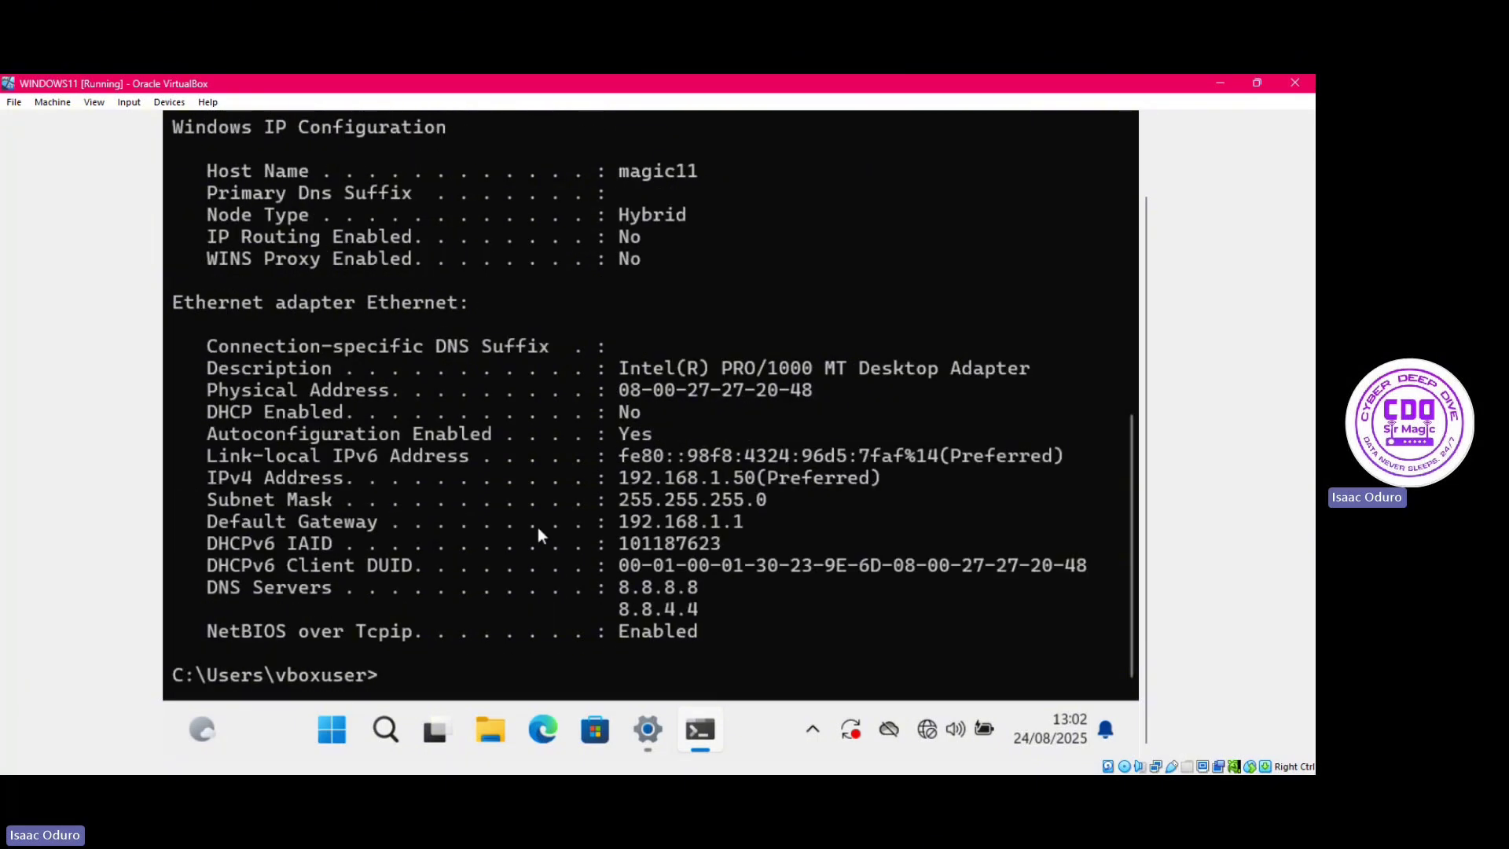
scroll(535, 523, "up", 3)
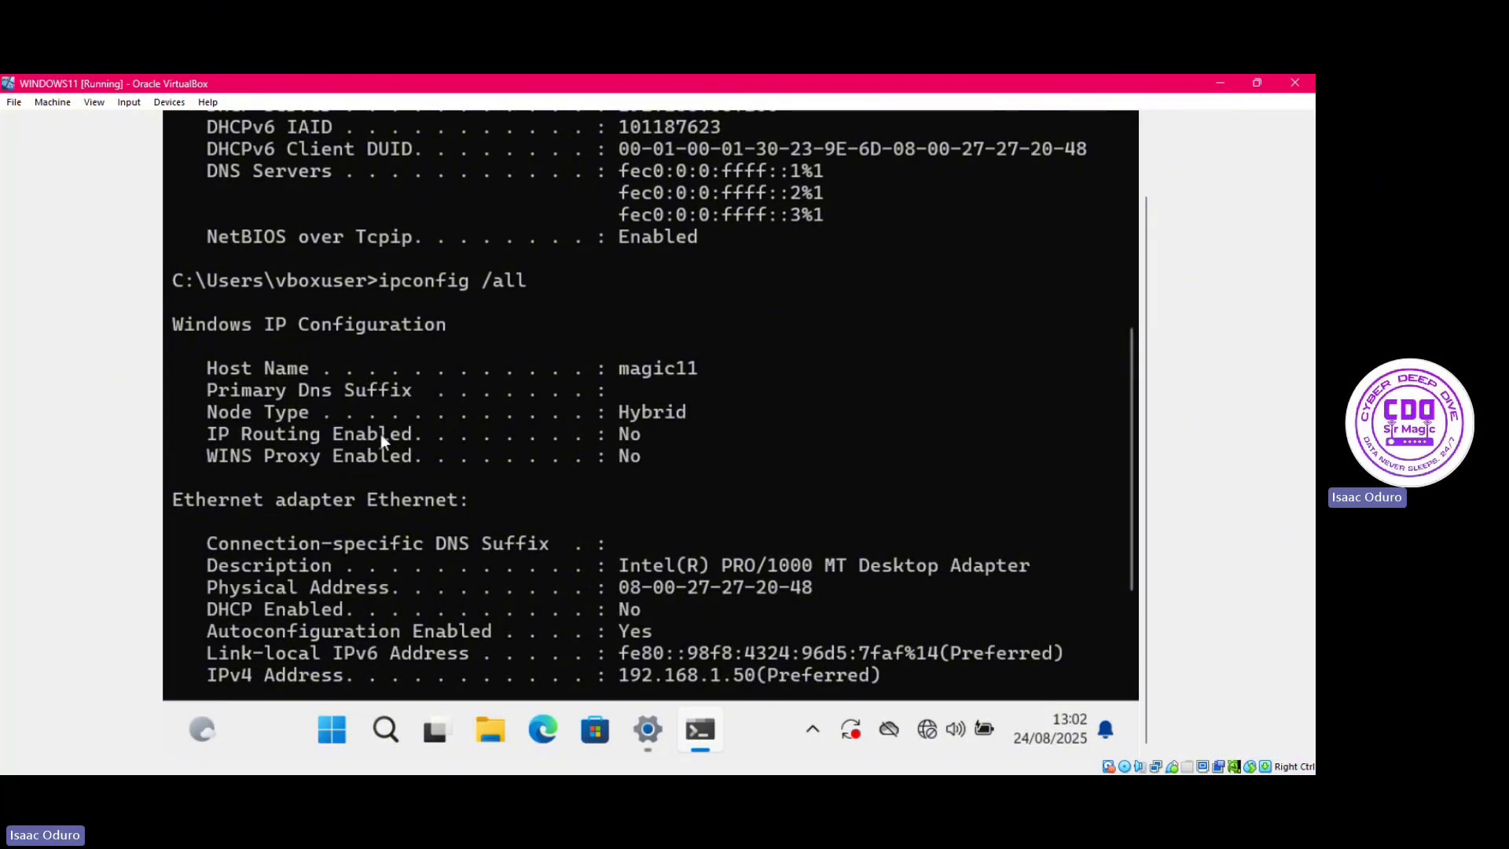
scroll(380, 434, "down", 2)
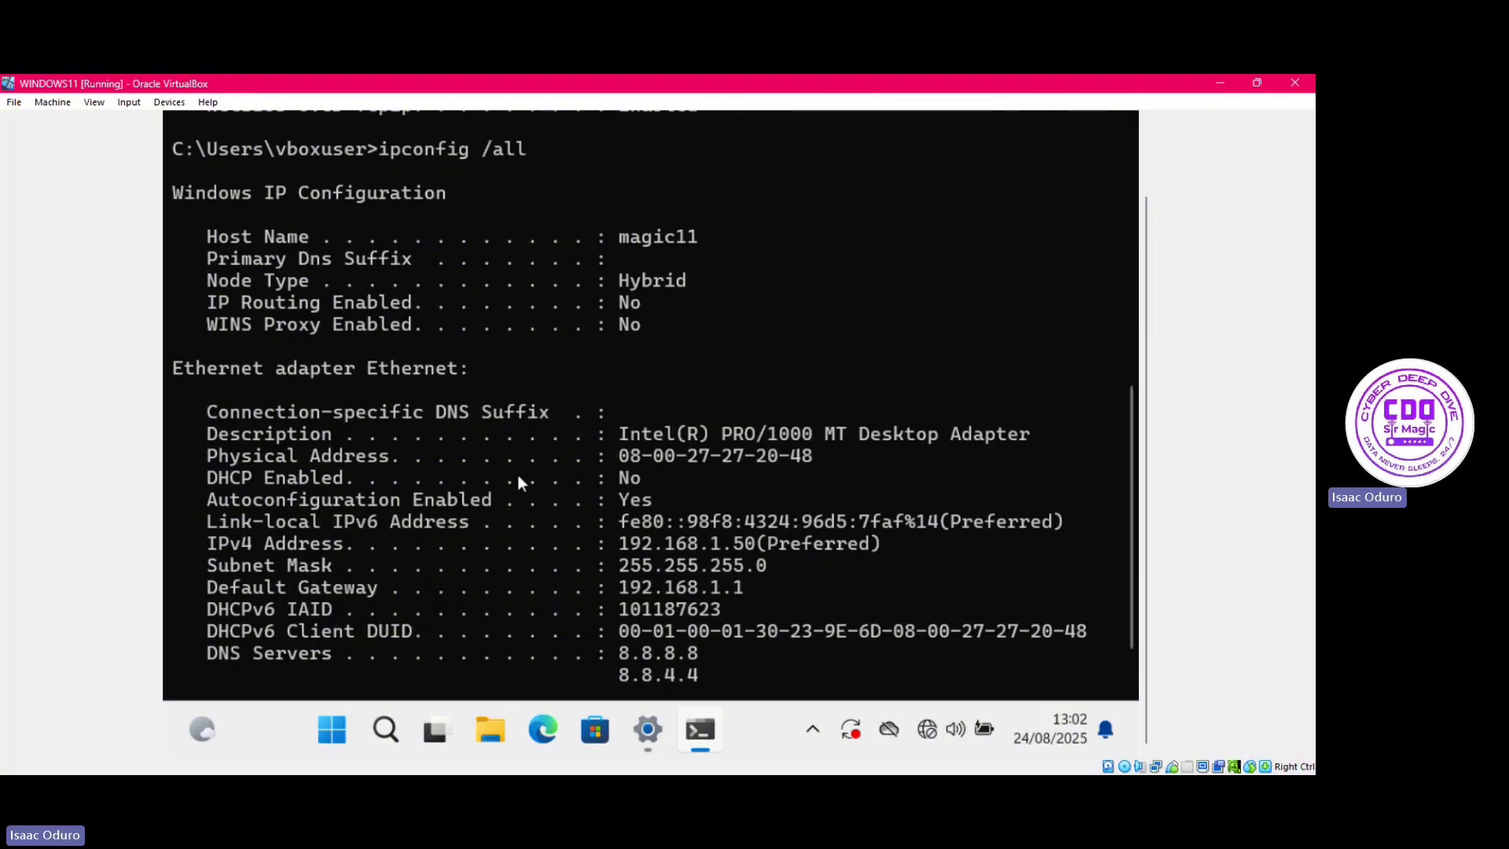
Compare the DHCP Enabled lines of the new and earlier outputs, and highlight the earlier Autoconfiguration Enabled line.
left_click_drag(196, 477, 675, 477)
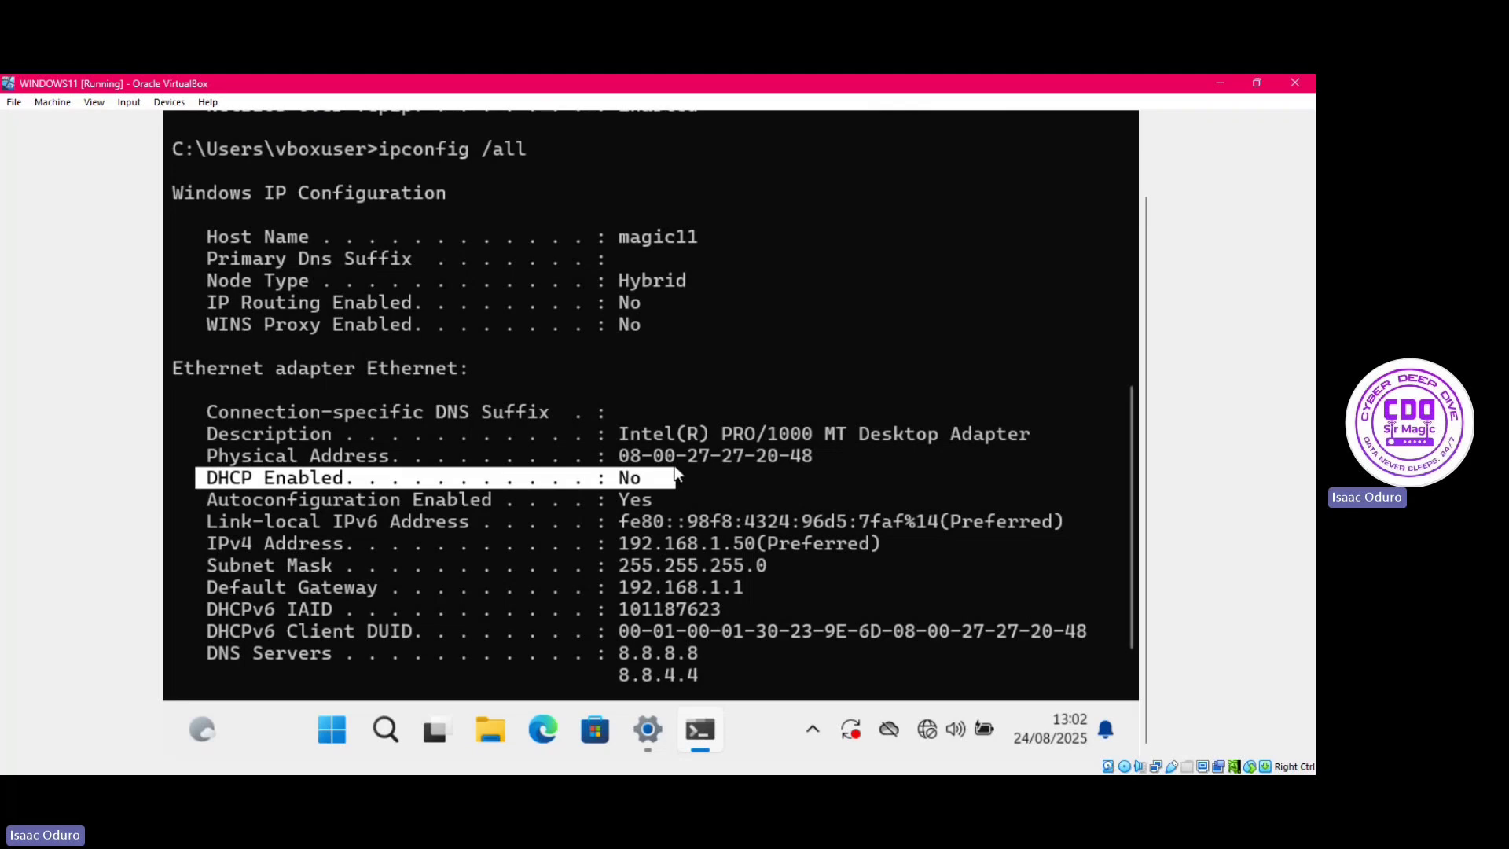
scroll(675, 471, "up", 4)
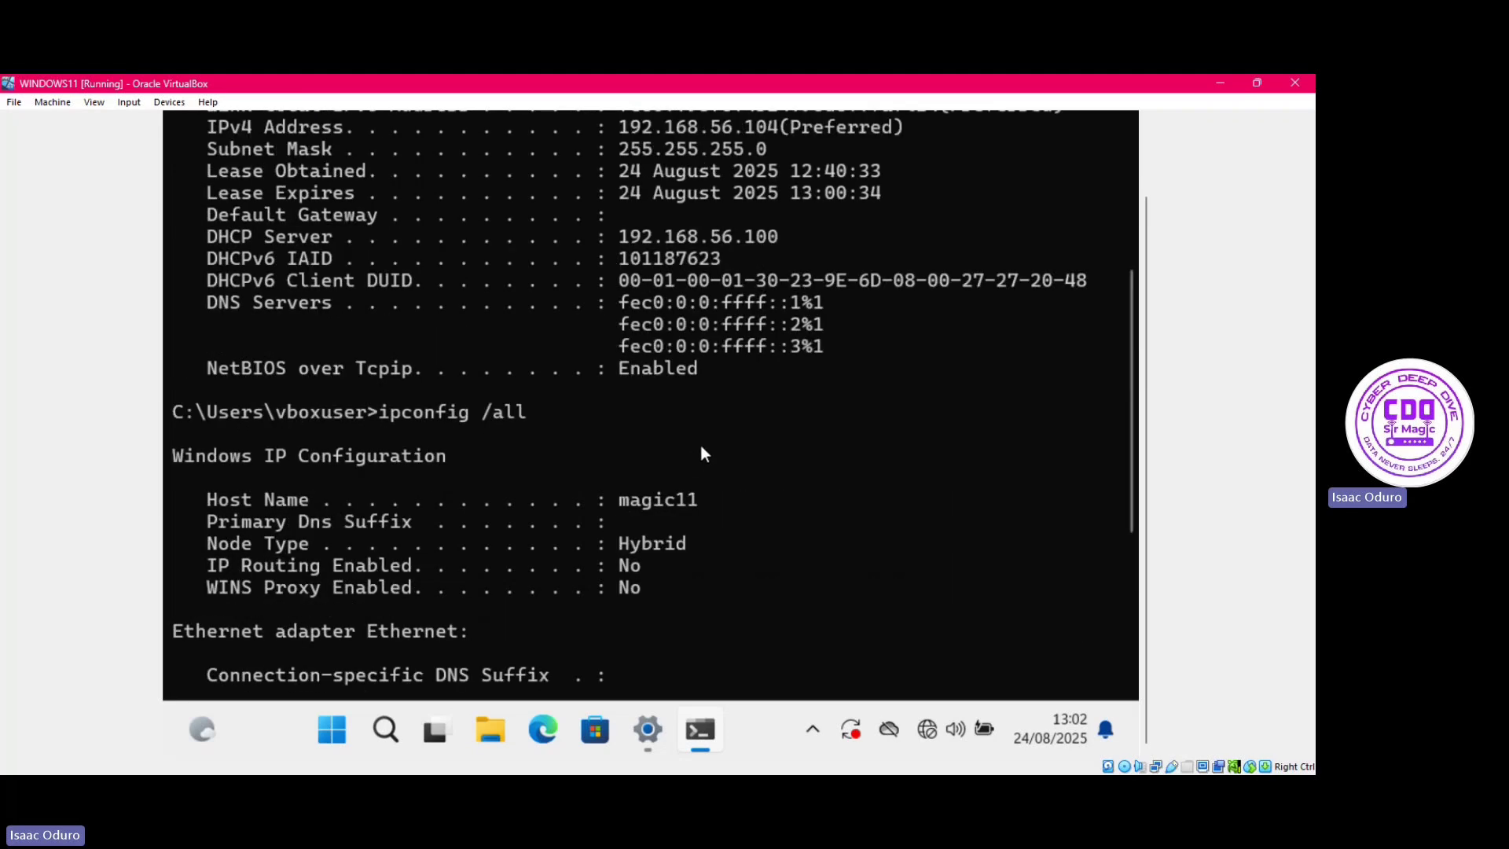
scroll(686, 439, "down", 4)
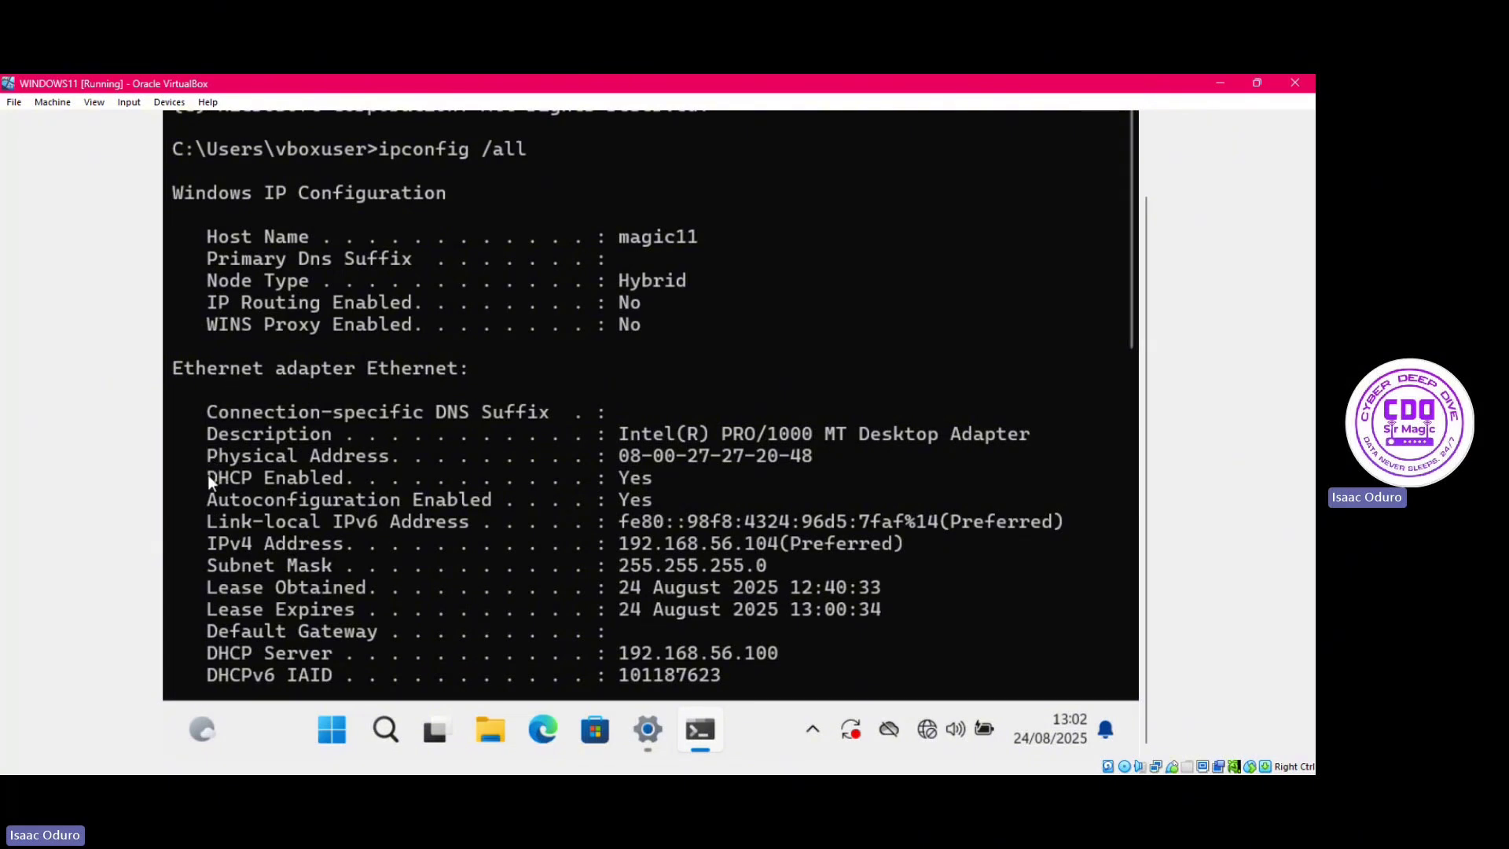
left_click_drag(207, 478, 731, 480)
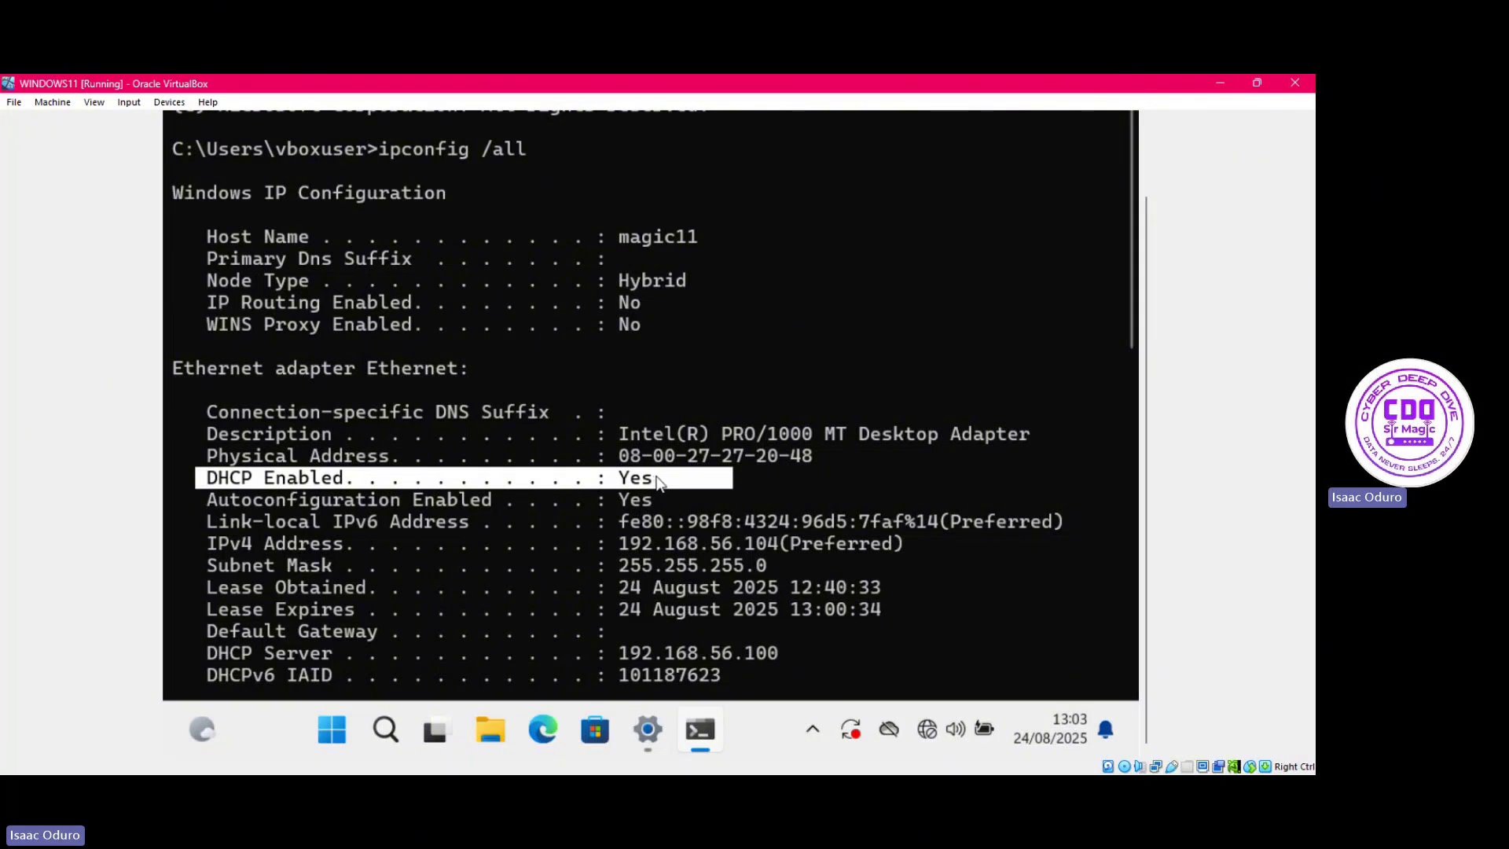
left_click(206, 506)
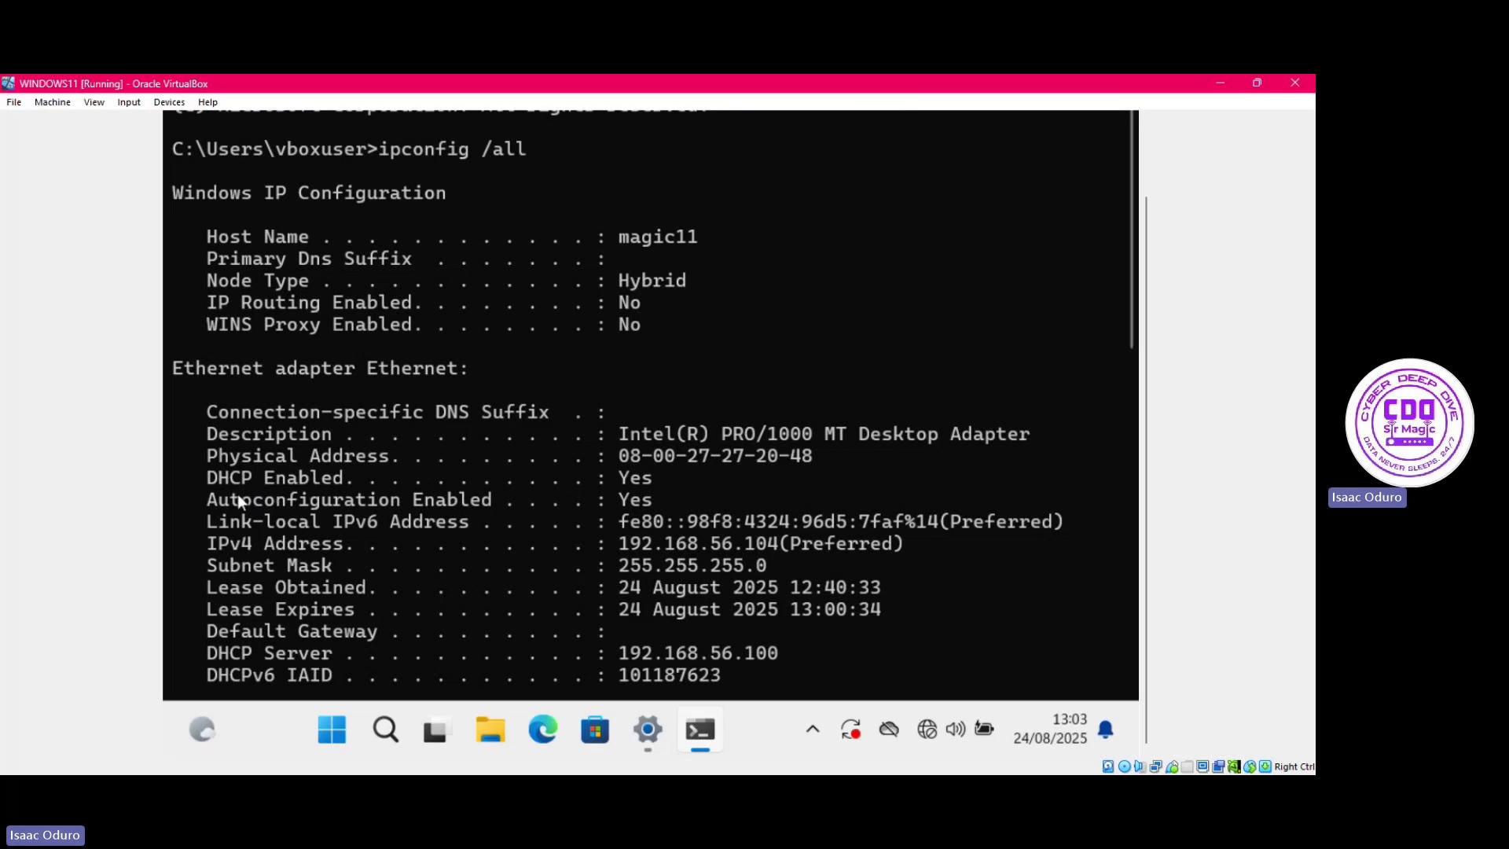
left_click_drag(206, 497, 668, 497)
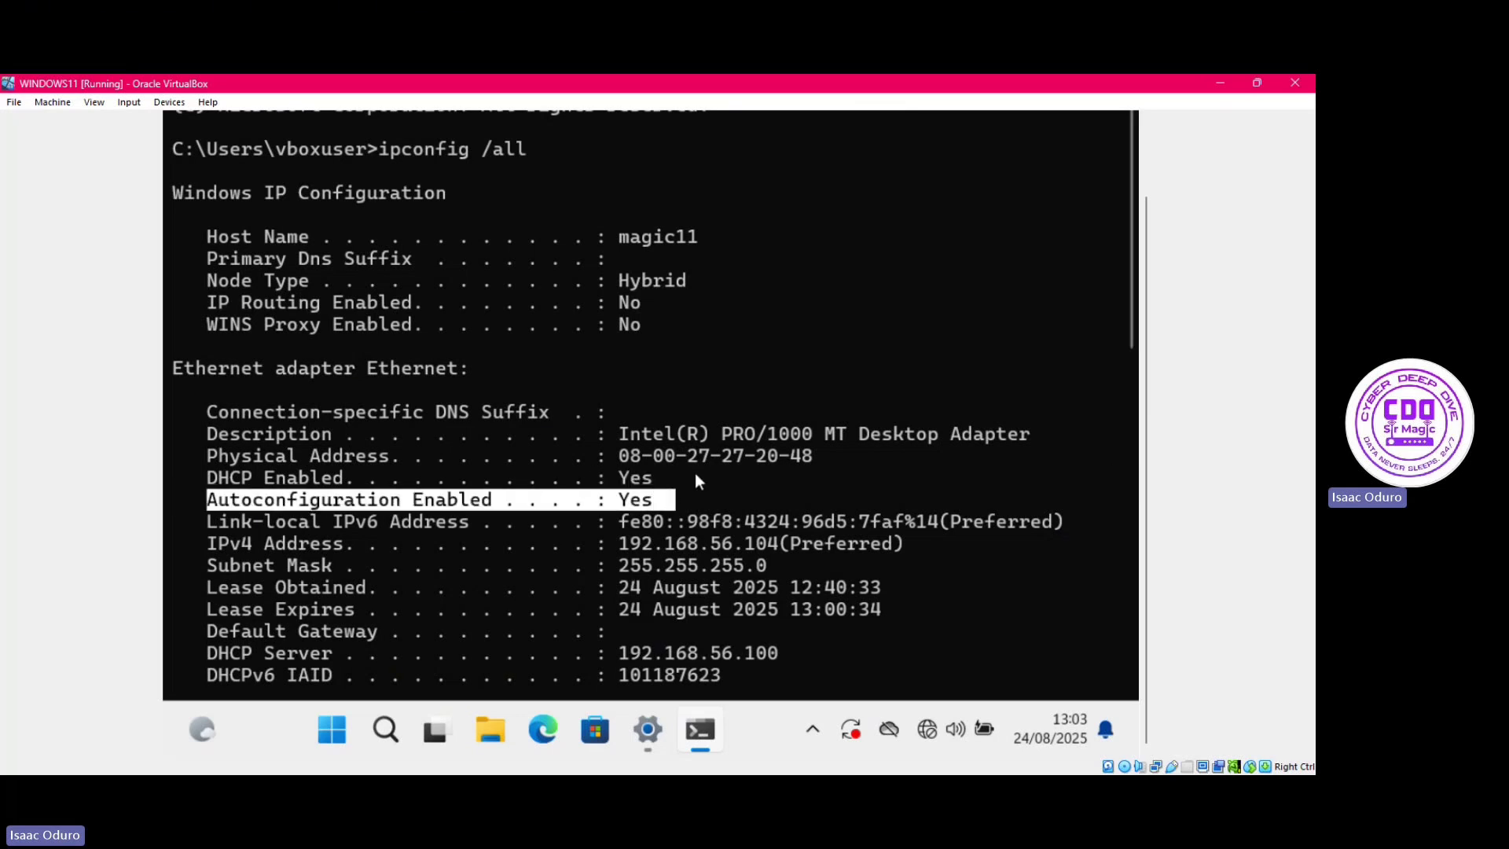
left_click(684, 487)
Highlight the Autoconfiguration Enabled, DHCP Enabled and Link-local IPv6 Address lines in the latest ipconfig output.
scroll(687, 495, "down", 11)
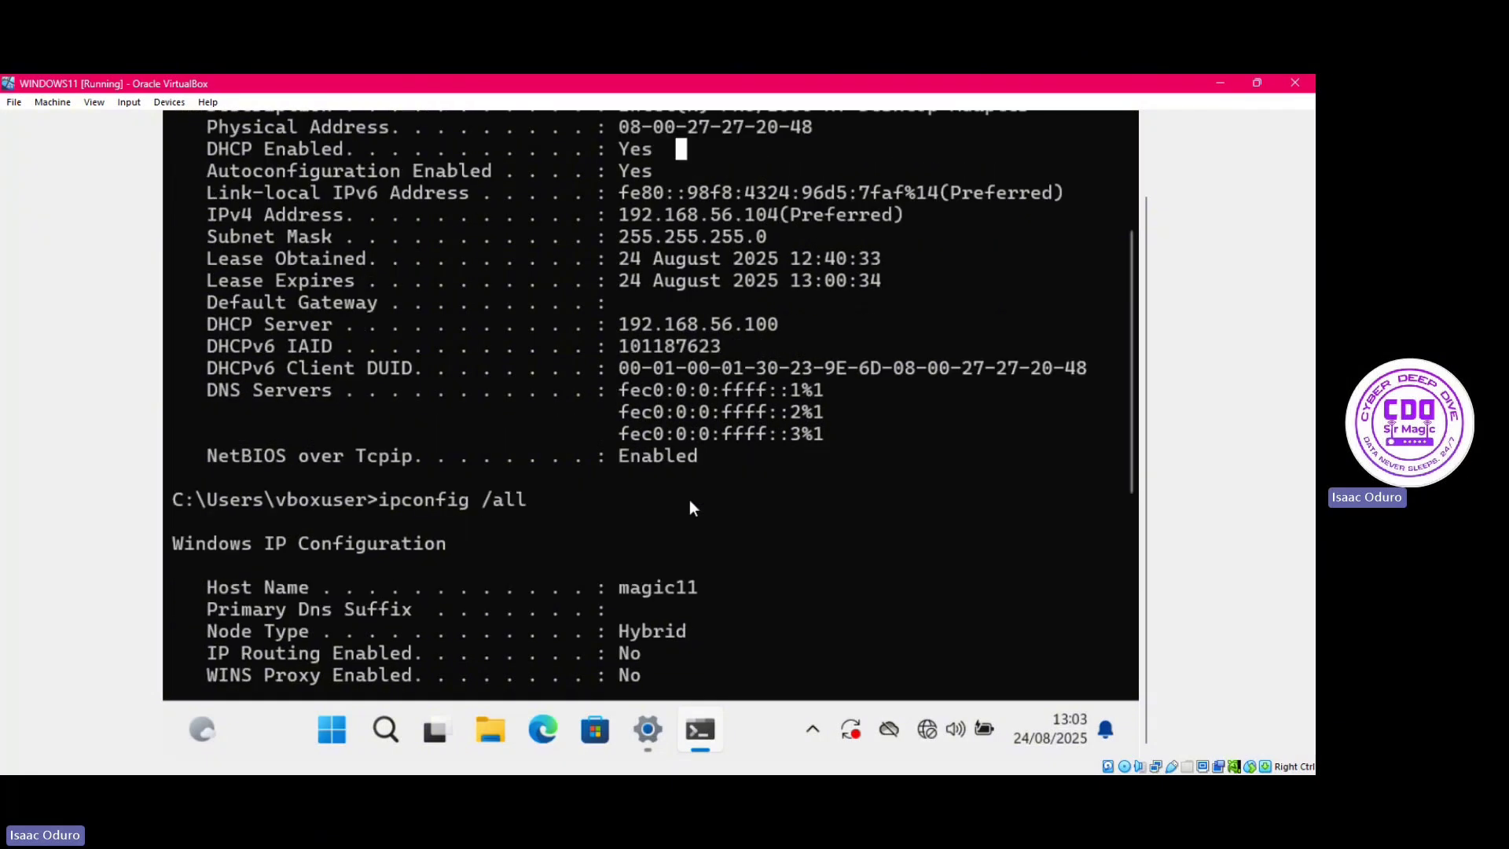
scroll(690, 503, "down", 1)
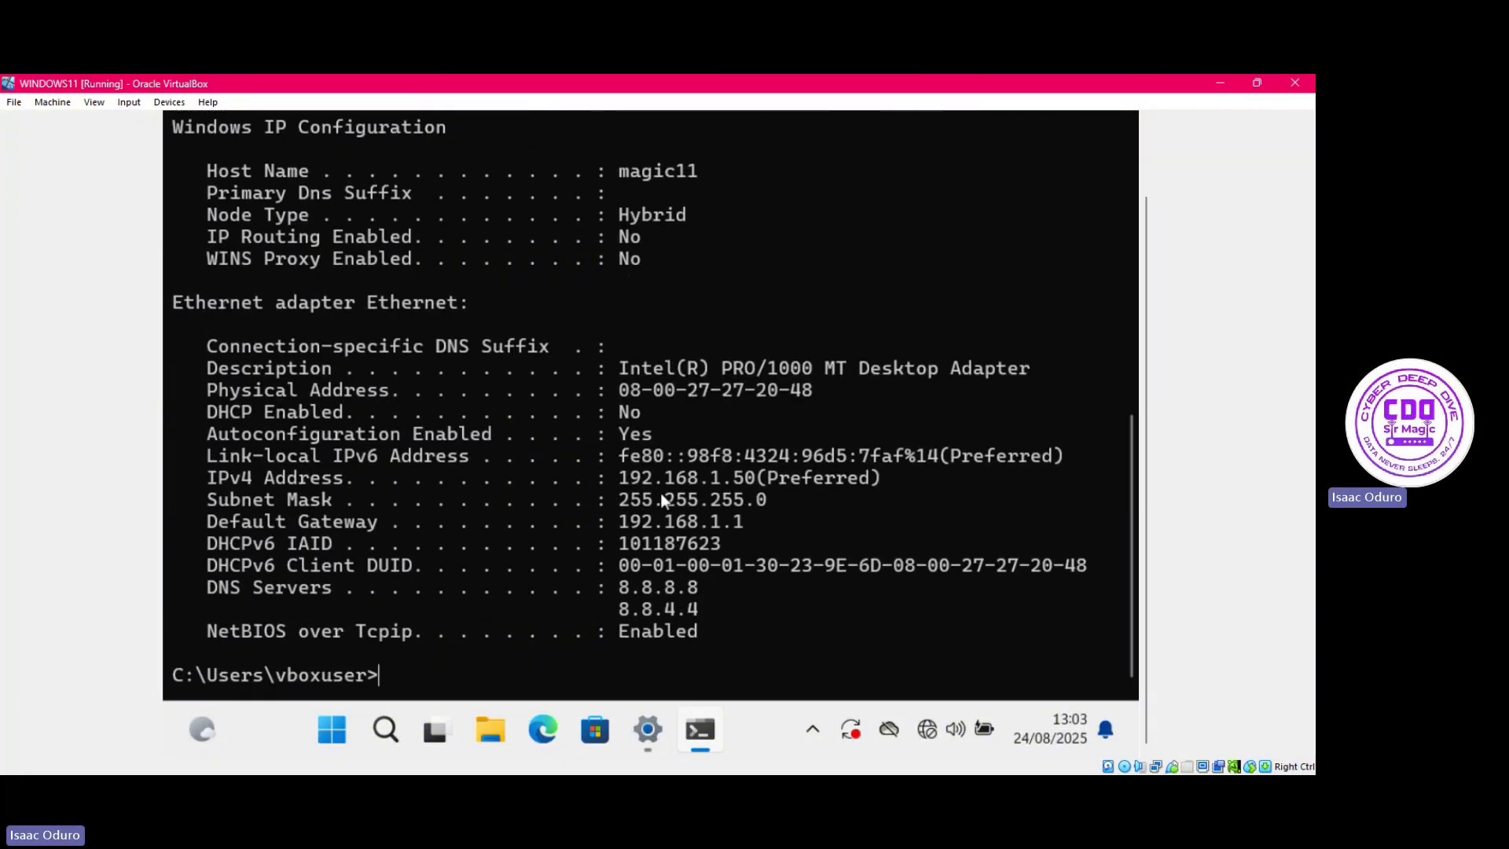
left_click_drag(200, 436, 518, 439)
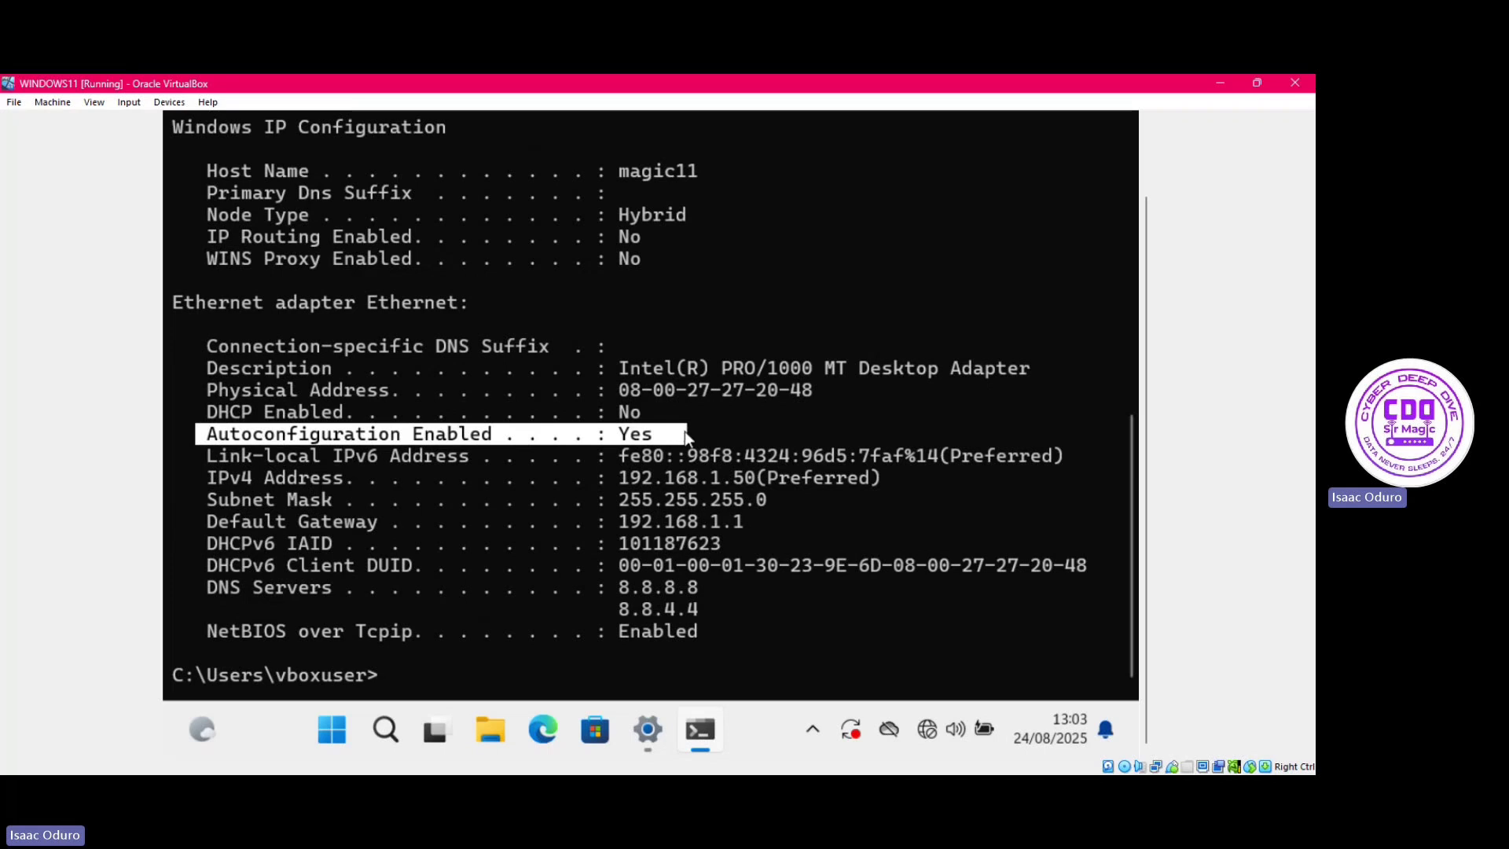
left_click_drag(205, 410, 657, 413)
left_click_drag(210, 459, 1052, 456)
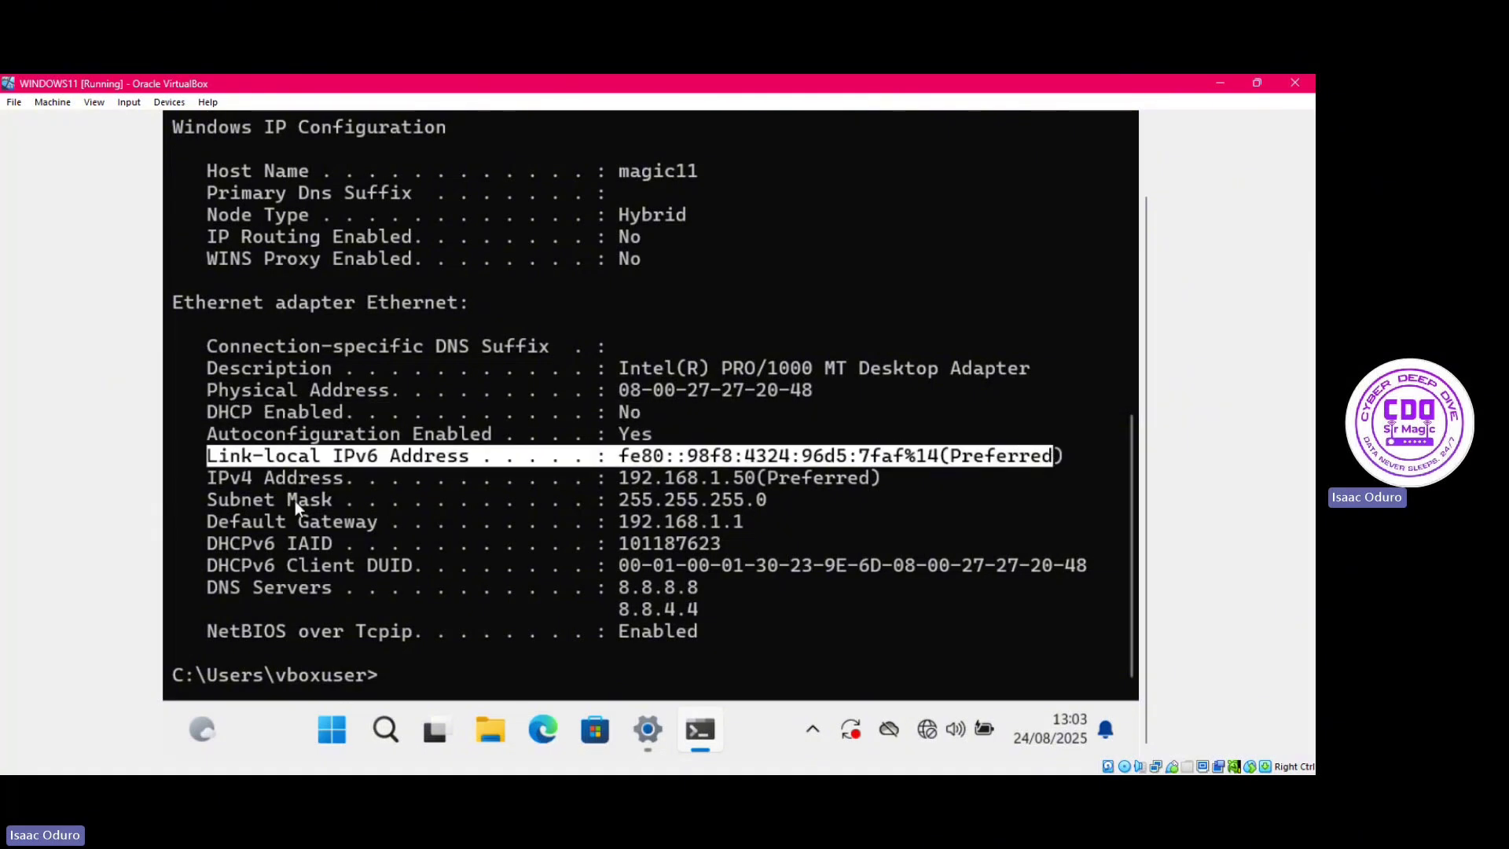
Highlight the IPv4 Address, Subnet Mask and Default Gateway lines in turn and clear the selection.
left_click(257, 492)
left_click_drag(210, 476, 900, 477)
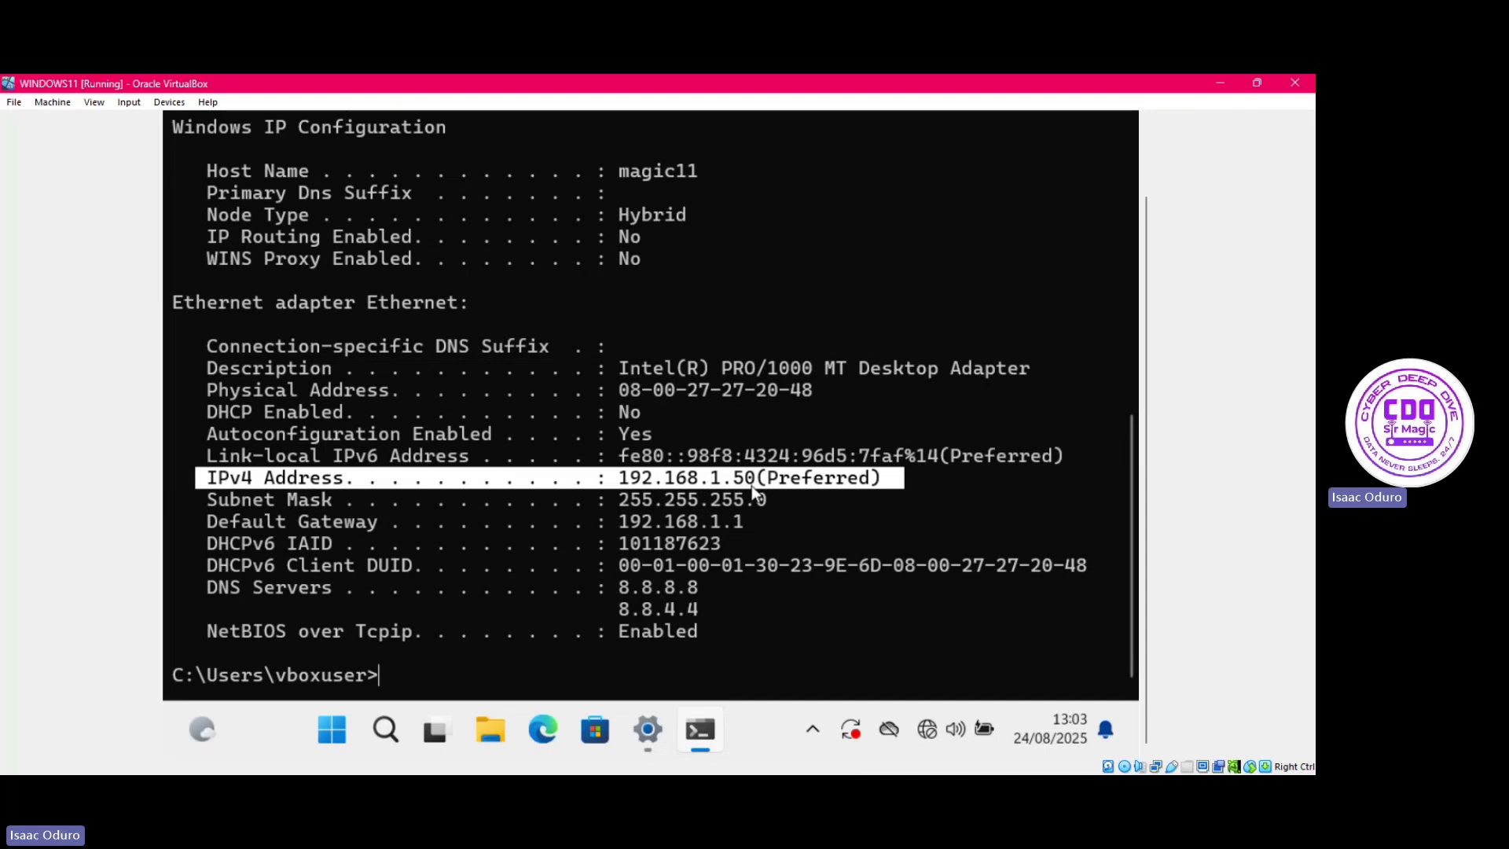
left_click(737, 513)
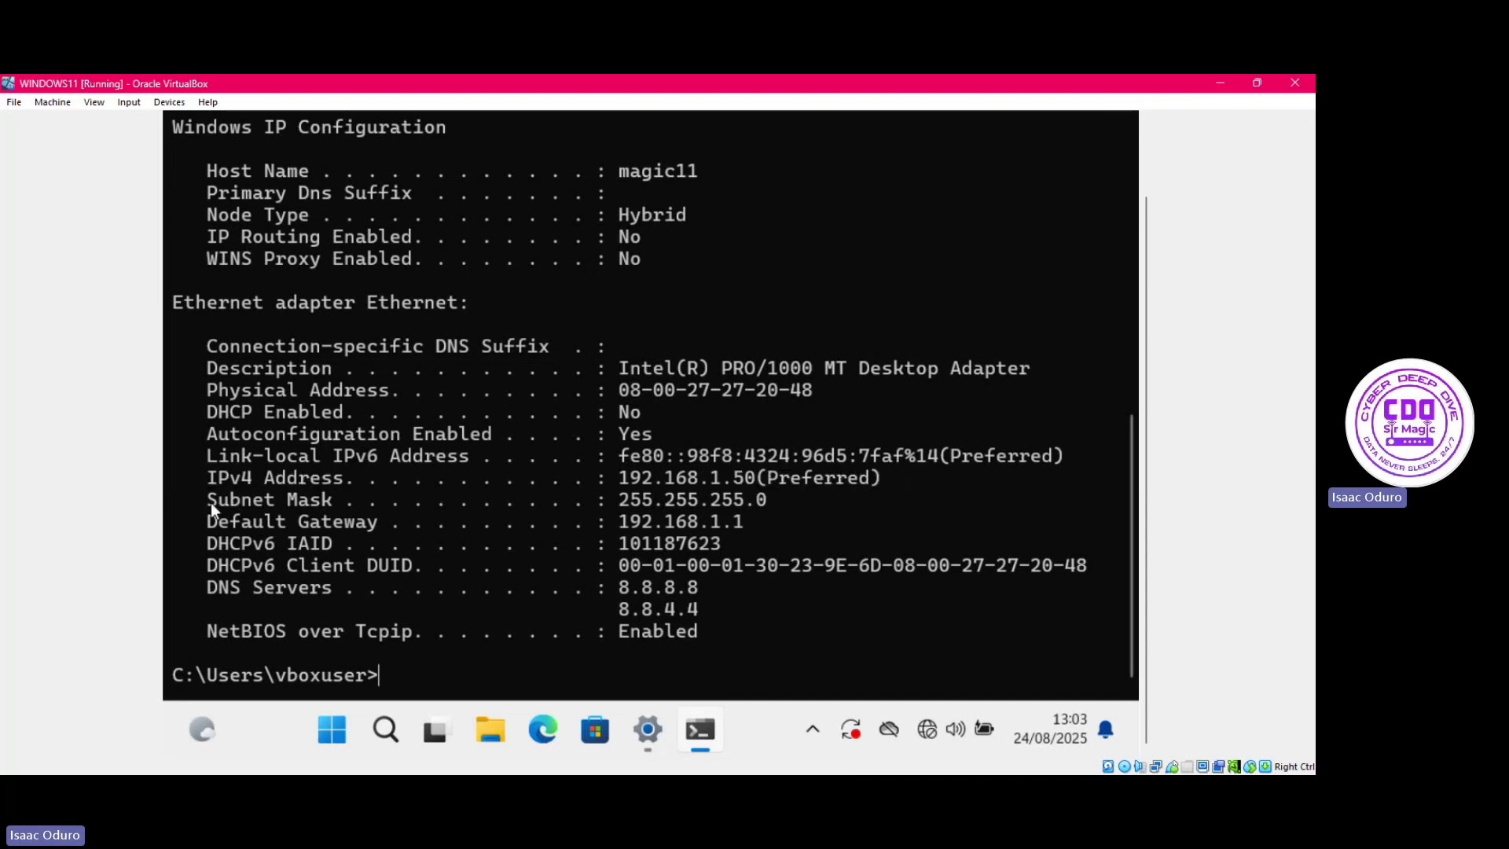
left_click_drag(205, 504, 731, 501)
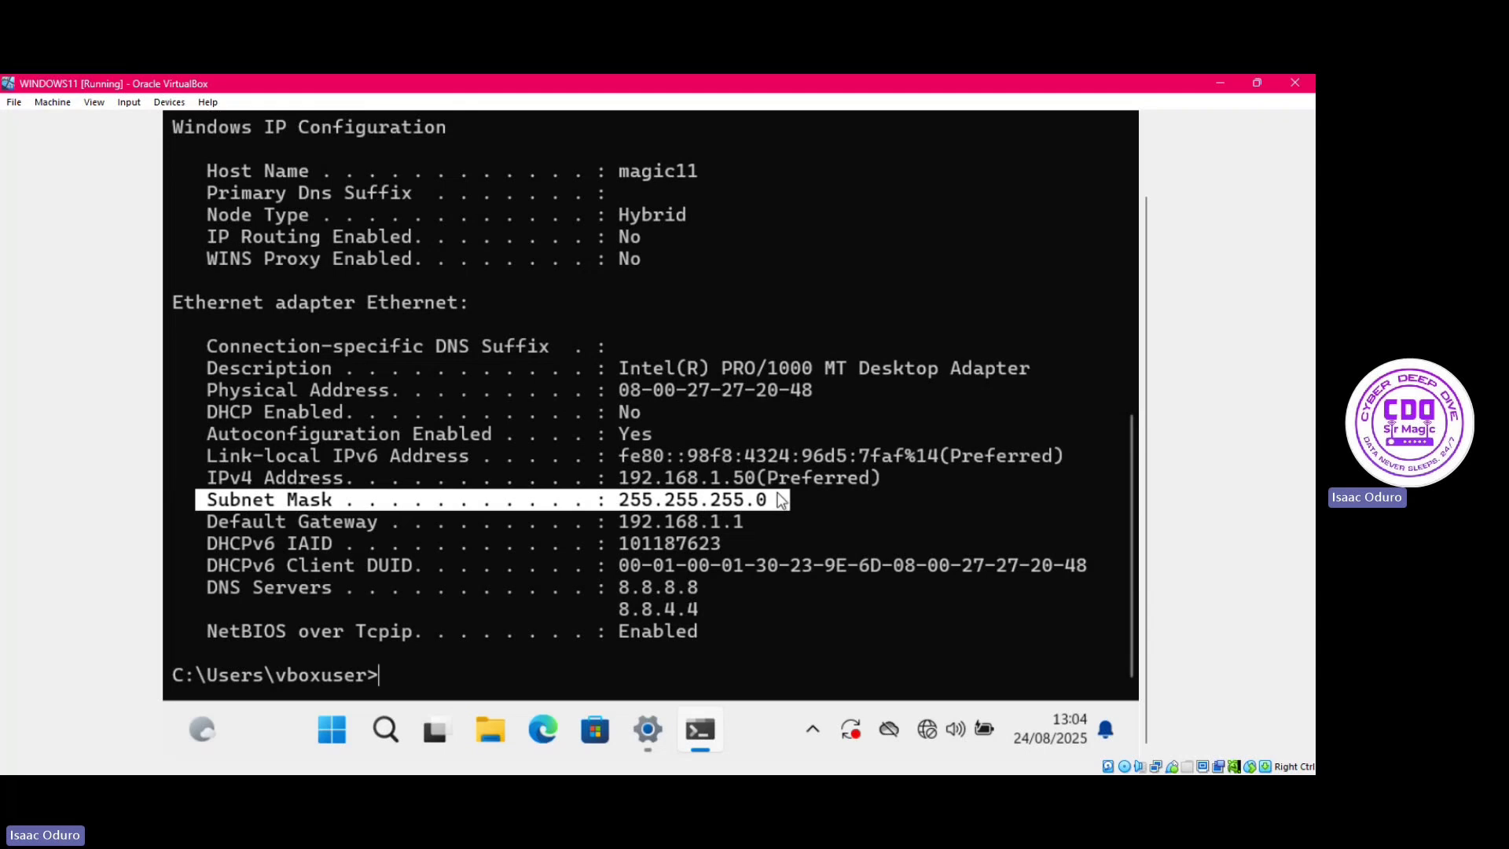
right_click(592, 527)
left_click(205, 523)
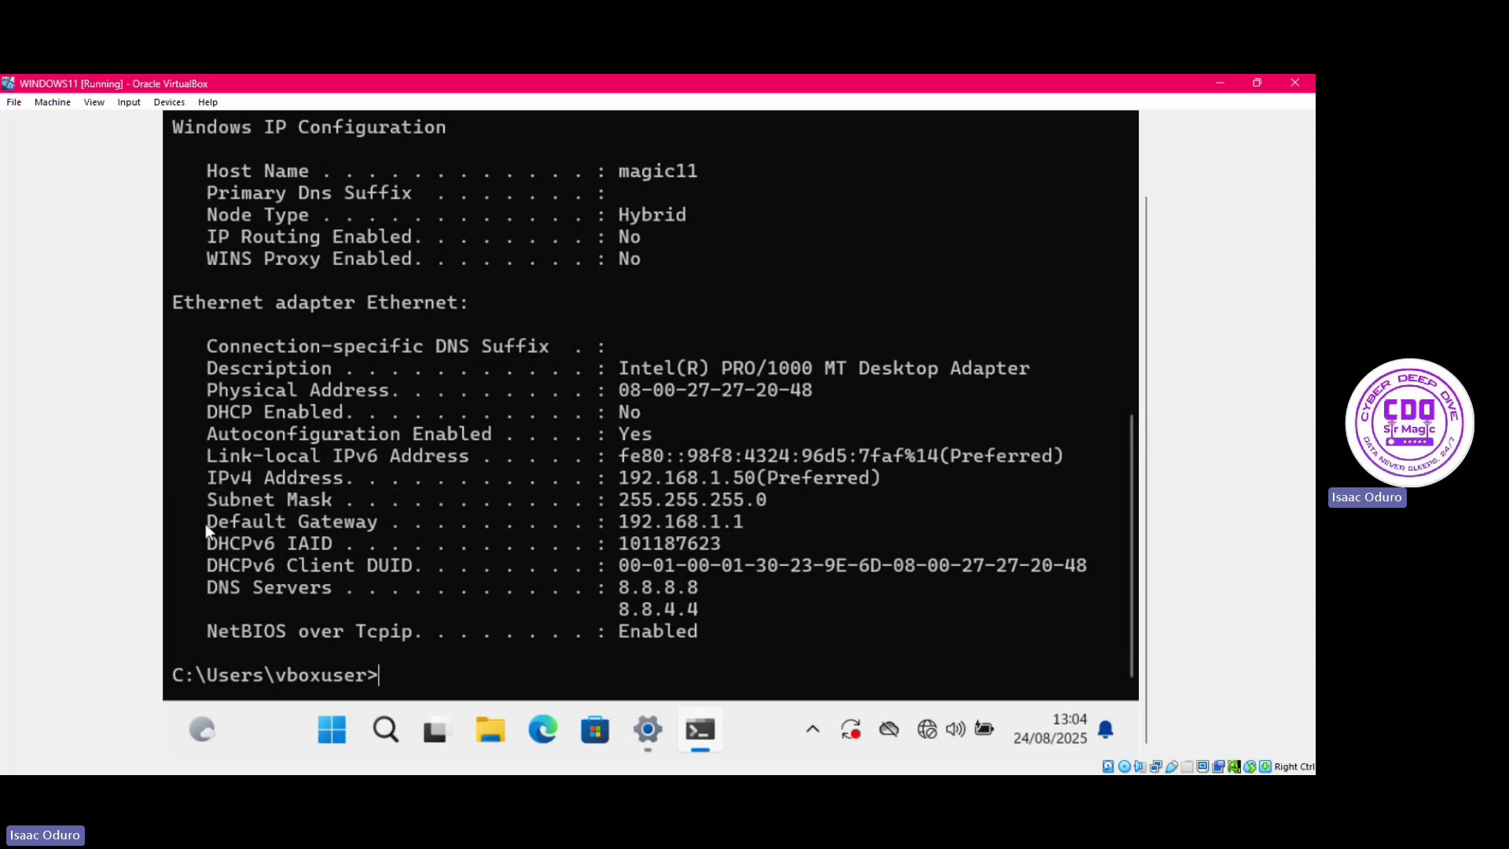
left_click_drag(273, 527, 782, 523)
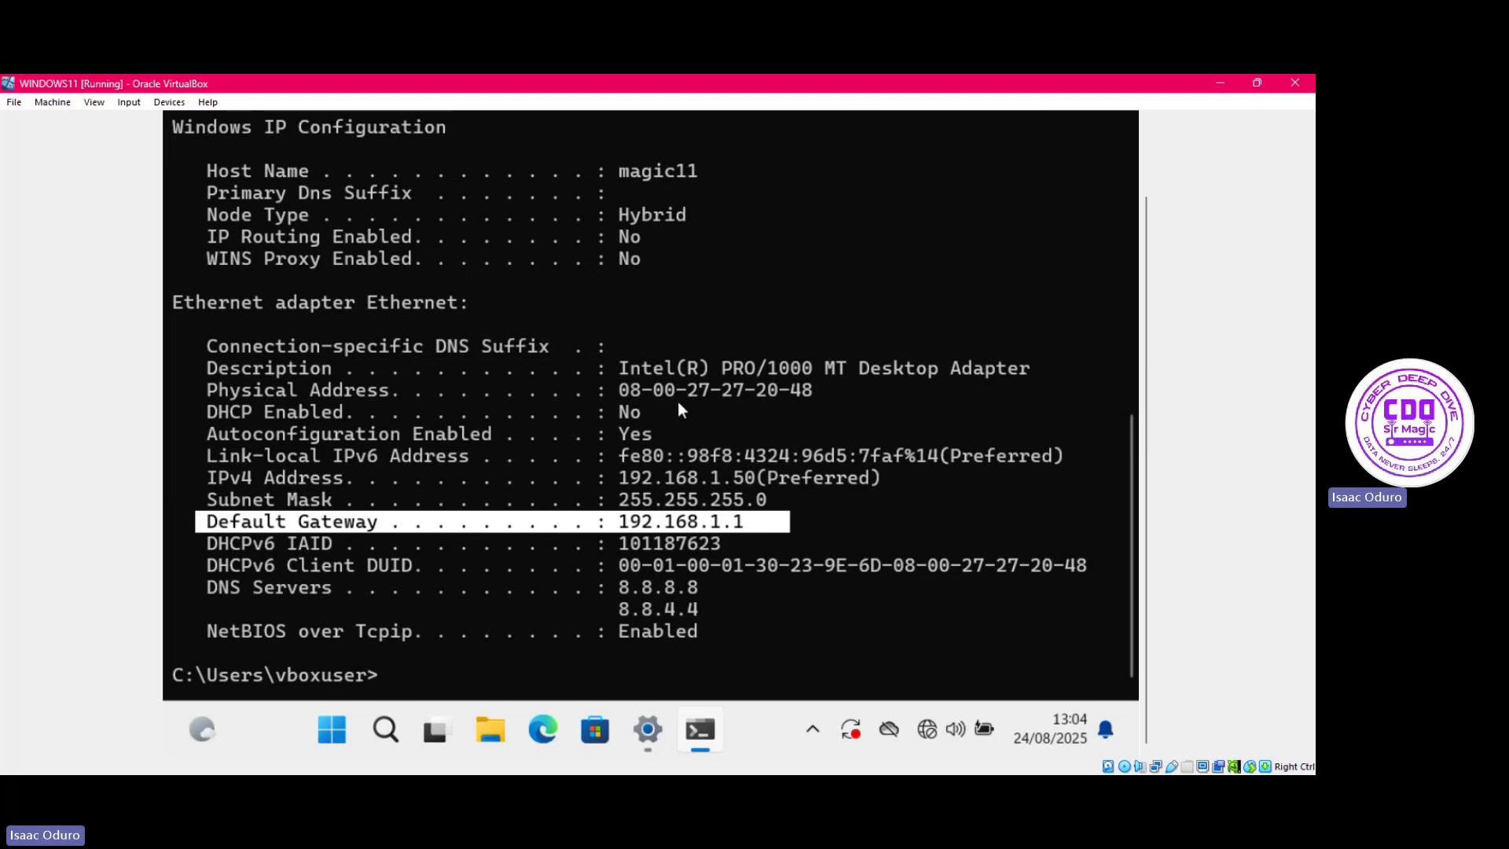
left_click(758, 421)
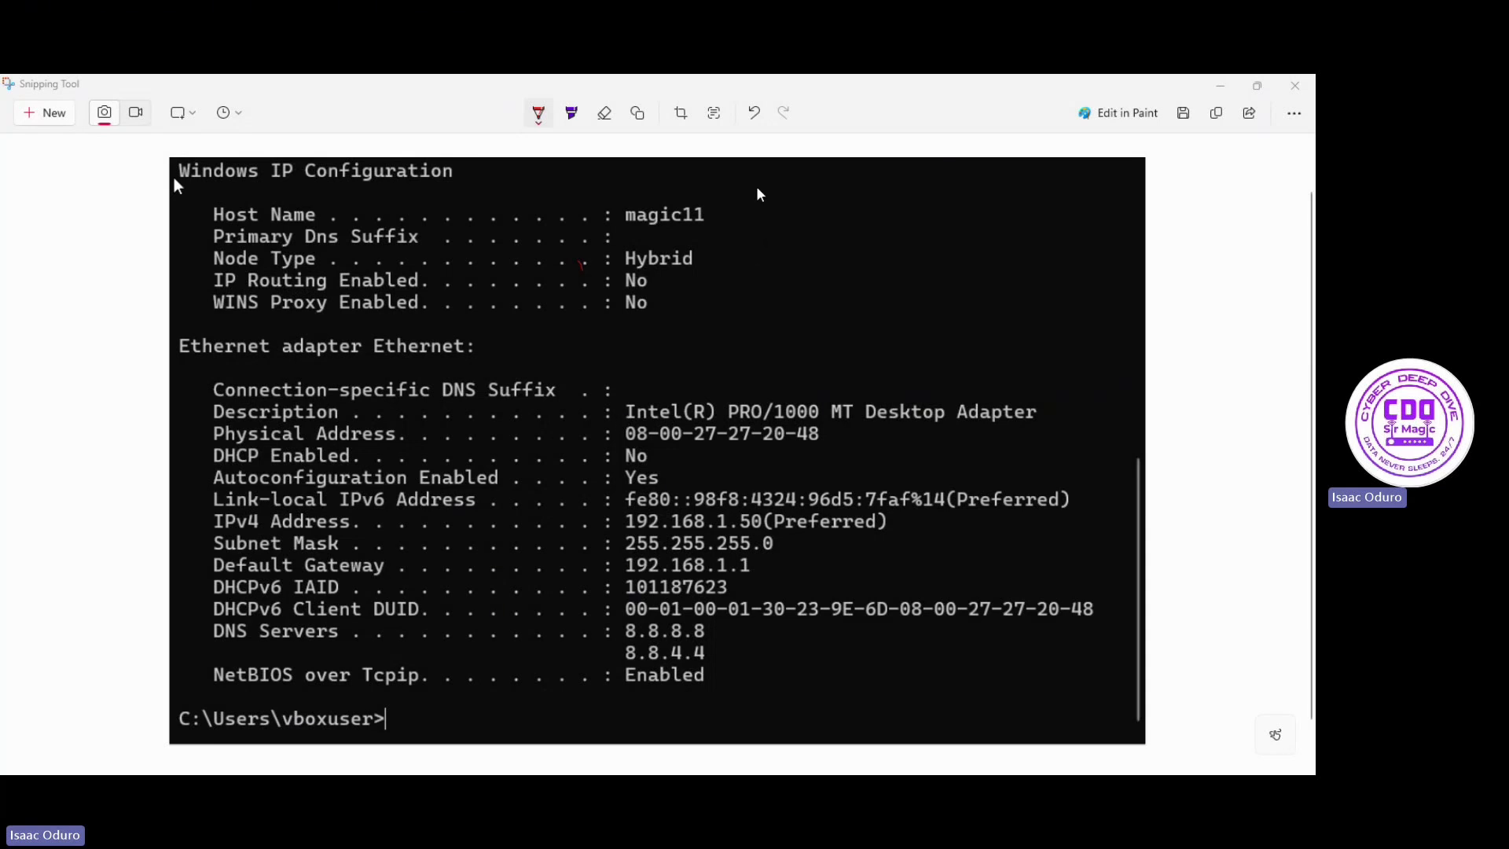
In Snipping Tool, handwrite "192.168.1.x range" with the red pen beside the captured host name and circle the x.
left_click(761, 213)
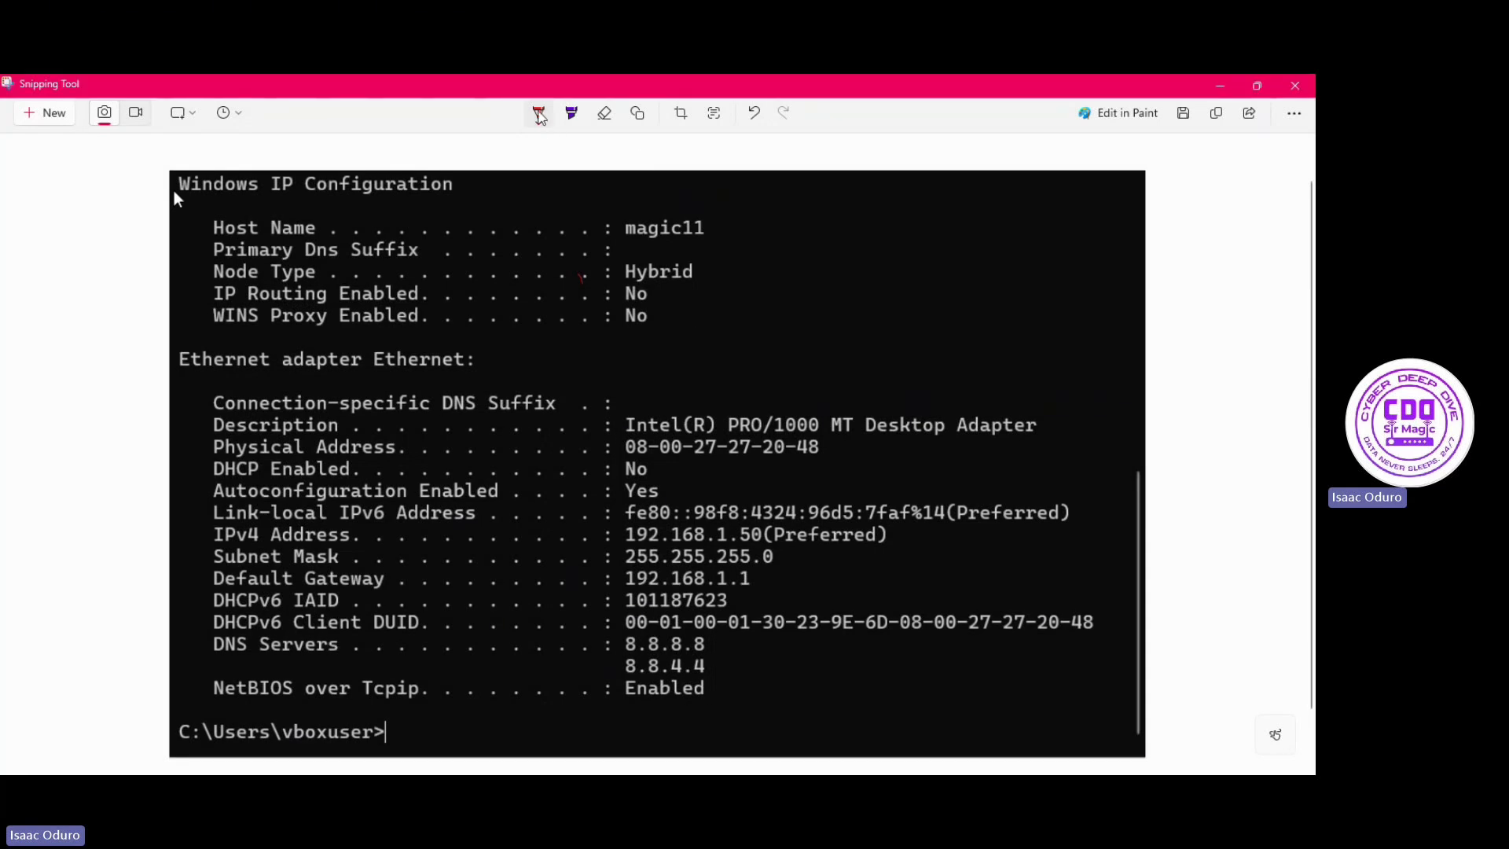
left_click(540, 116)
left_click(788, 265)
mouse_move(784, 230)
left_mouse_down()
mouse_move(795, 250)
mouse_move(911, 242)
mouse_move(929, 223)
left_mouse_up()
left_click(820, 245)
left_click(875, 246)
left_click(895, 244)
left_click_drag(967, 236, 1035, 226)
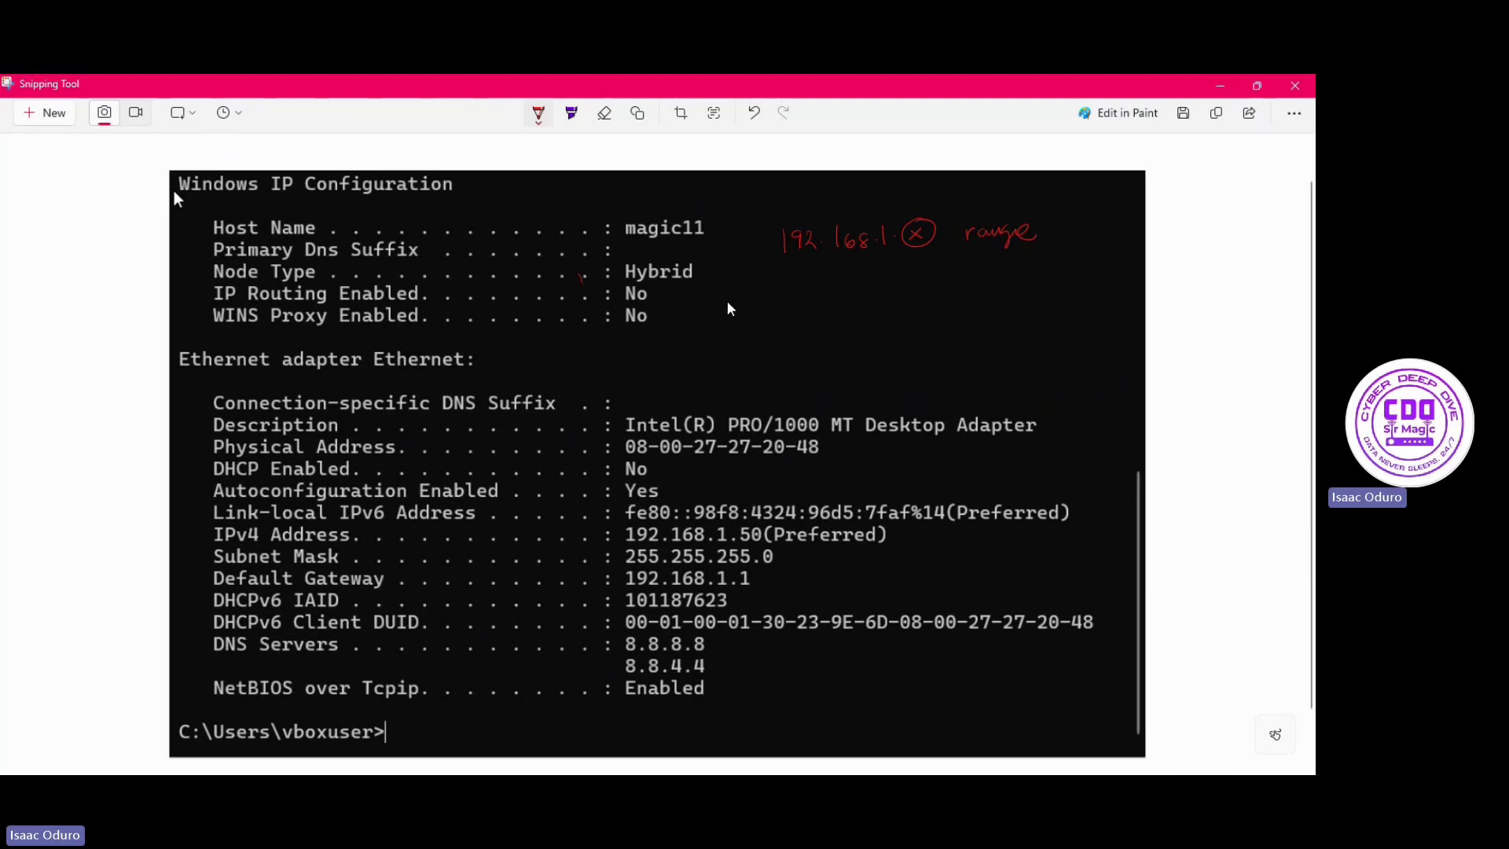
Handwrite "Gateway — (router)" below the range note and draw a box around 192.168.1.x.
mouse_move(718, 288)
left_mouse_down()
mouse_move(727, 272)
mouse_move(724, 284)
mouse_move(783, 282)
mouse_move(767, 310)
mouse_move(839, 277)
mouse_move(902, 275)
left_mouse_up()
left_click_drag(905, 262, 906, 289)
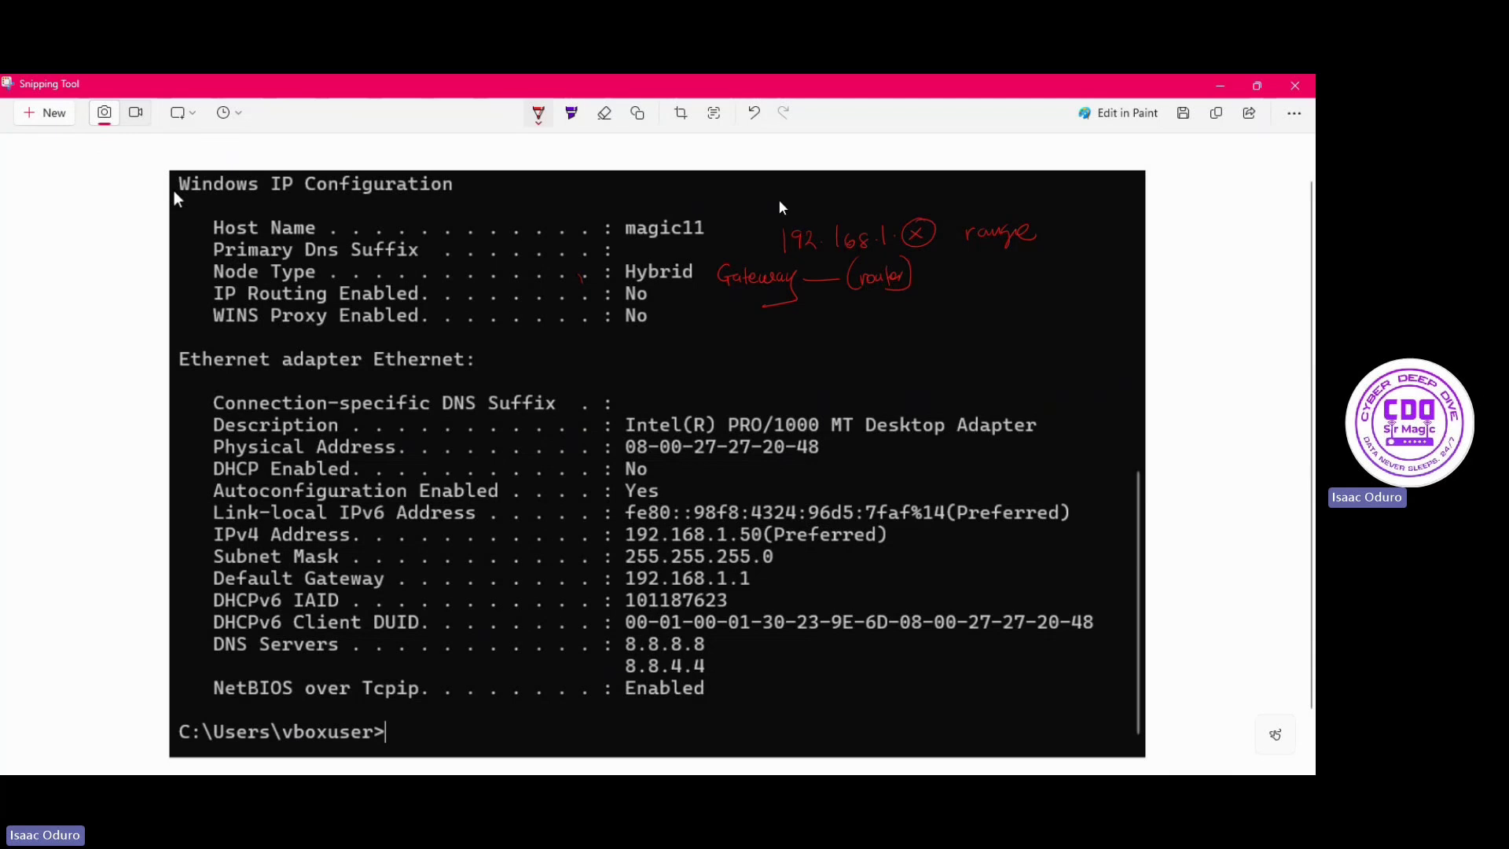
mouse_move(772, 201)
left_mouse_down()
mouse_move(934, 204)
mouse_move(937, 257)
mouse_move(807, 264)
mouse_move(770, 244)
mouse_move(771, 202)
left_mouse_up()
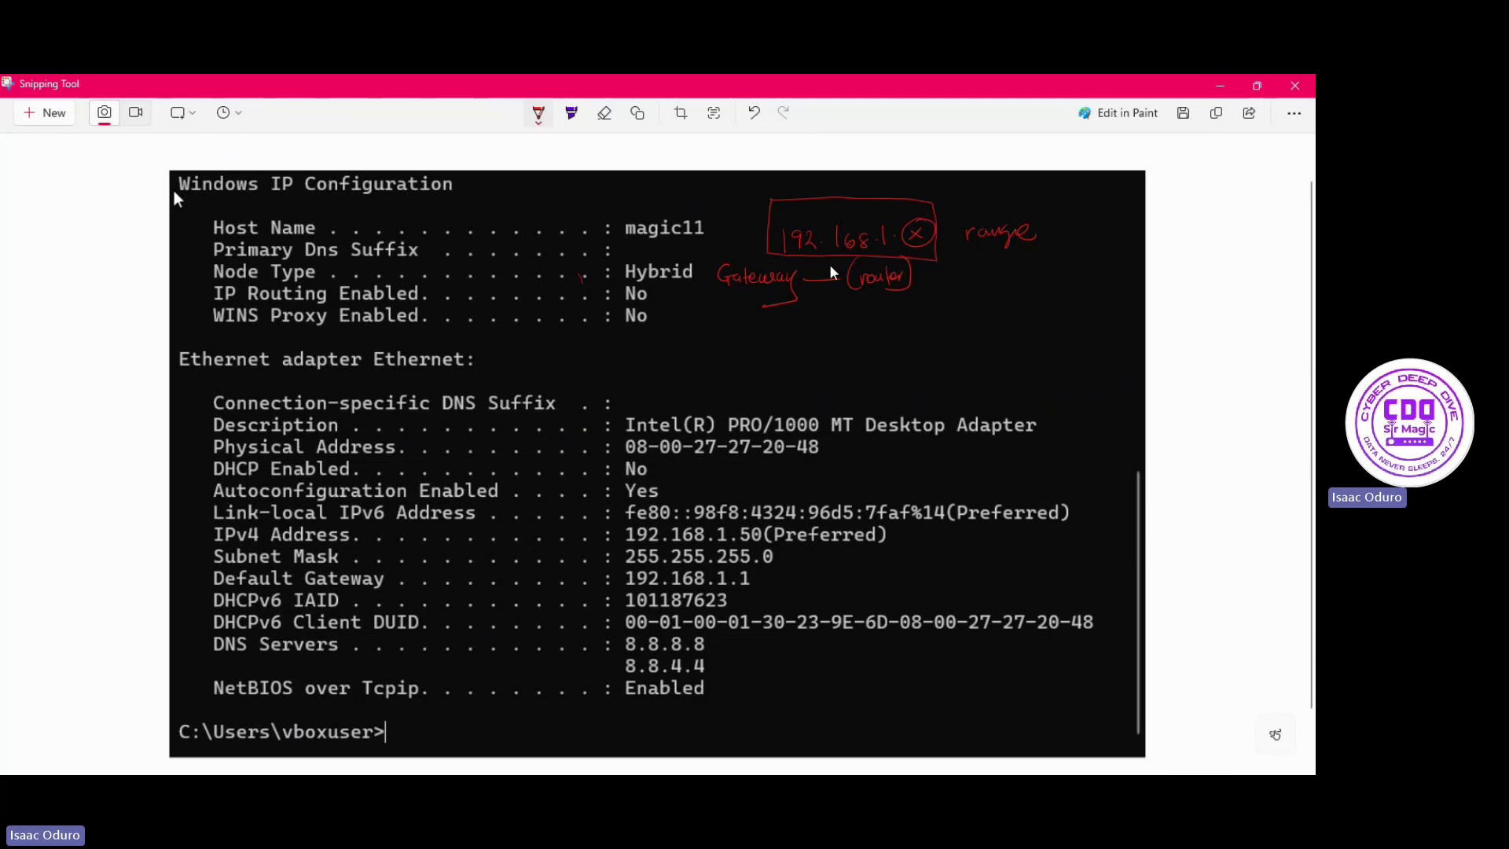
Write "= 192.168.1.1" after router, circling the final 1 as "Host ID" and 192.168.1 as "Network".
left_click_drag(827, 269, 935, 278)
mouse_move(950, 274)
left_mouse_down()
mouse_move(951, 292)
mouse_move(1058, 284)
left_mouse_up()
mouse_move(1076, 294)
left_mouse_down()
mouse_move(1068, 243)
mouse_move(1083, 226)
mouse_move(1043, 209)
mouse_move(1076, 190)
mouse_move(1108, 206)
left_mouse_up()
left_click_drag(1110, 197, 1093, 203)
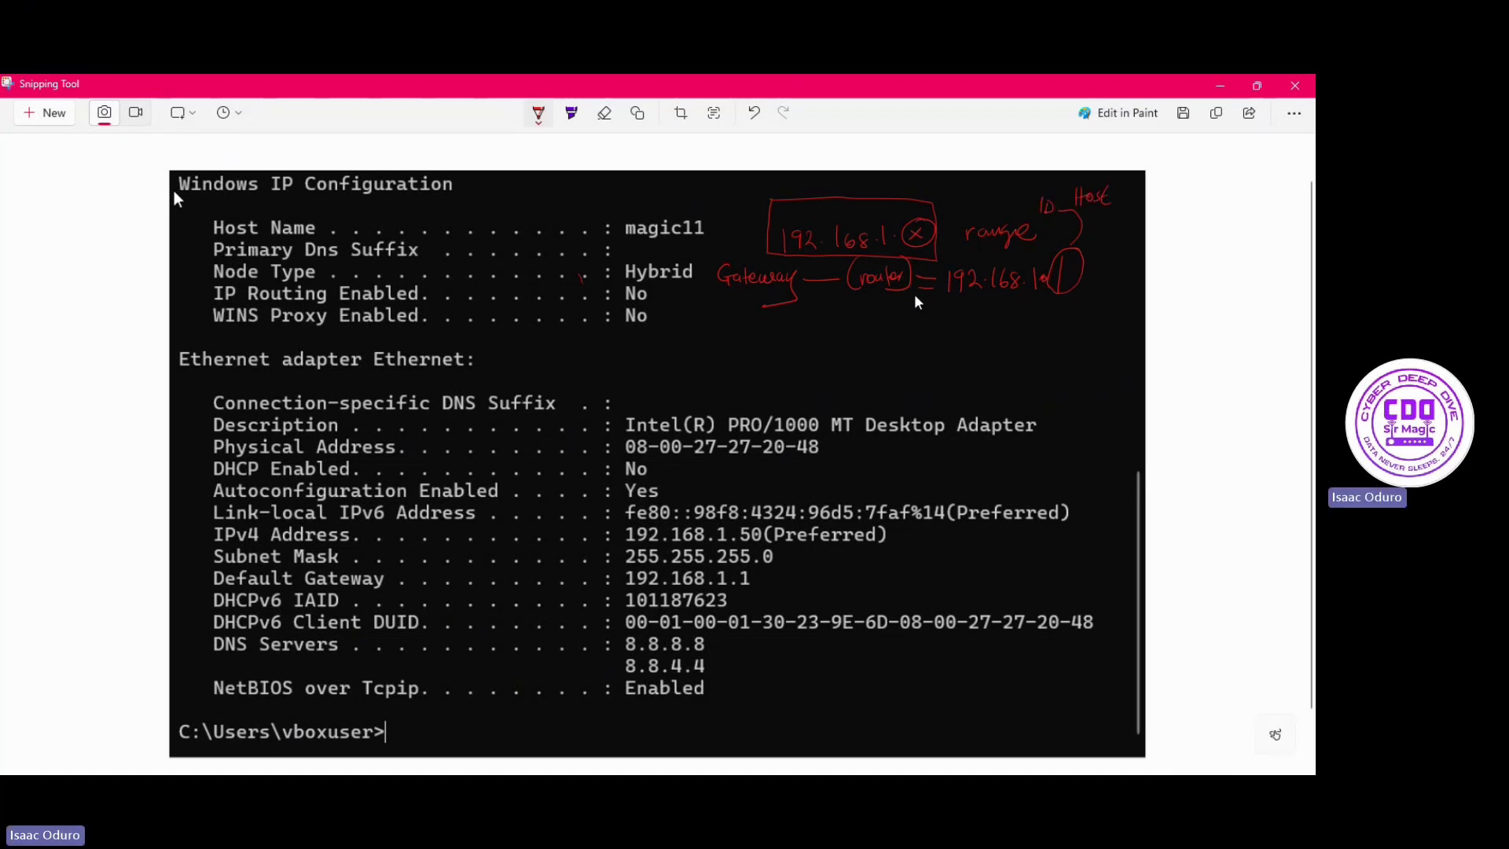
left_click_drag(1035, 254, 987, 253)
left_click_drag(1000, 304, 1068, 319)
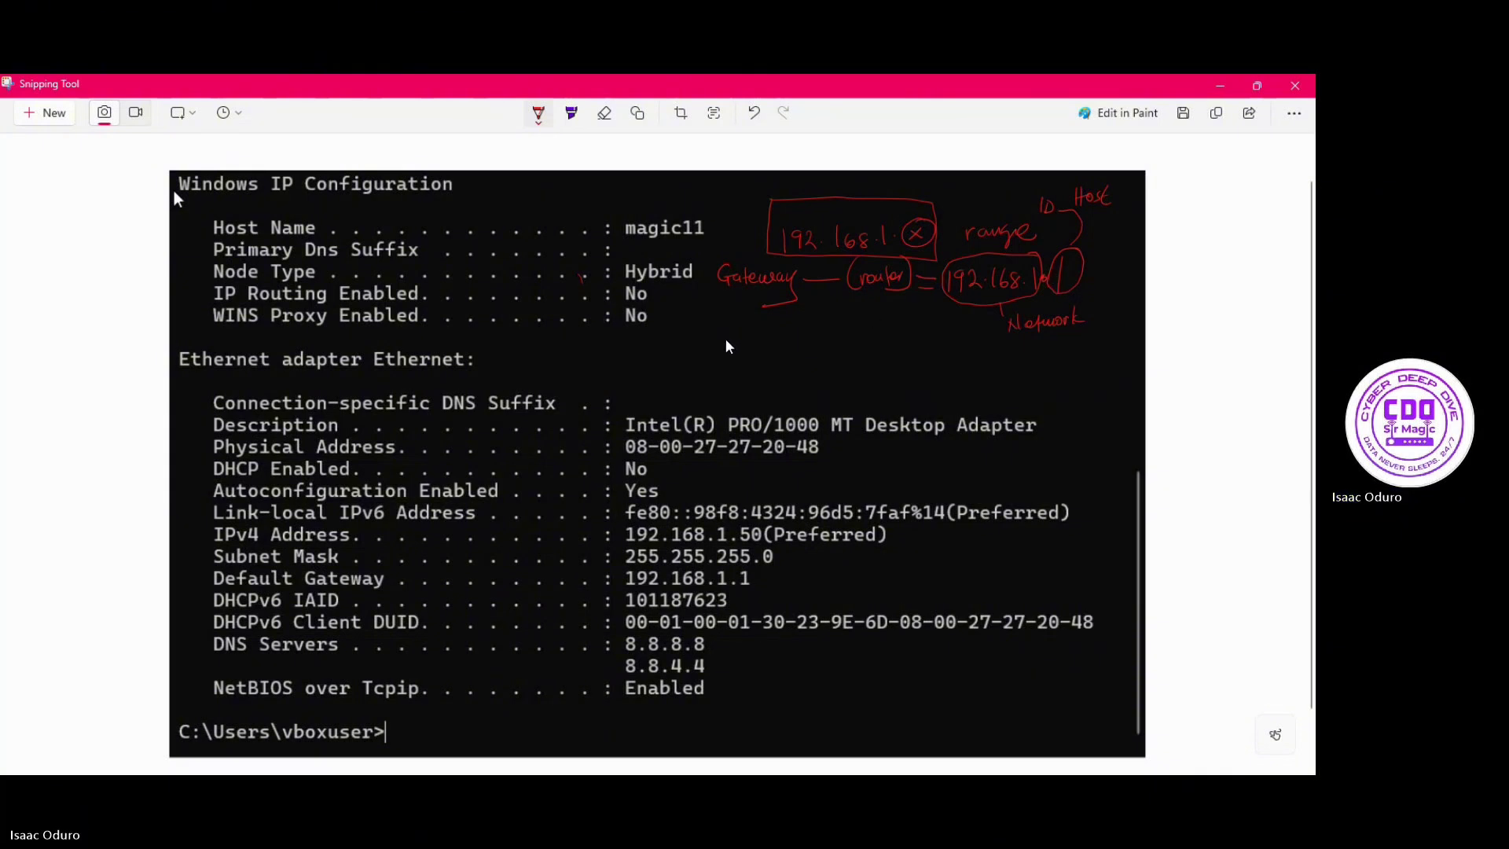
Handwrite "DHCP Pool → 192.168.1.100 — 192.168.1.200" below the gateway note.
left_click_drag(677, 337, 825, 347)
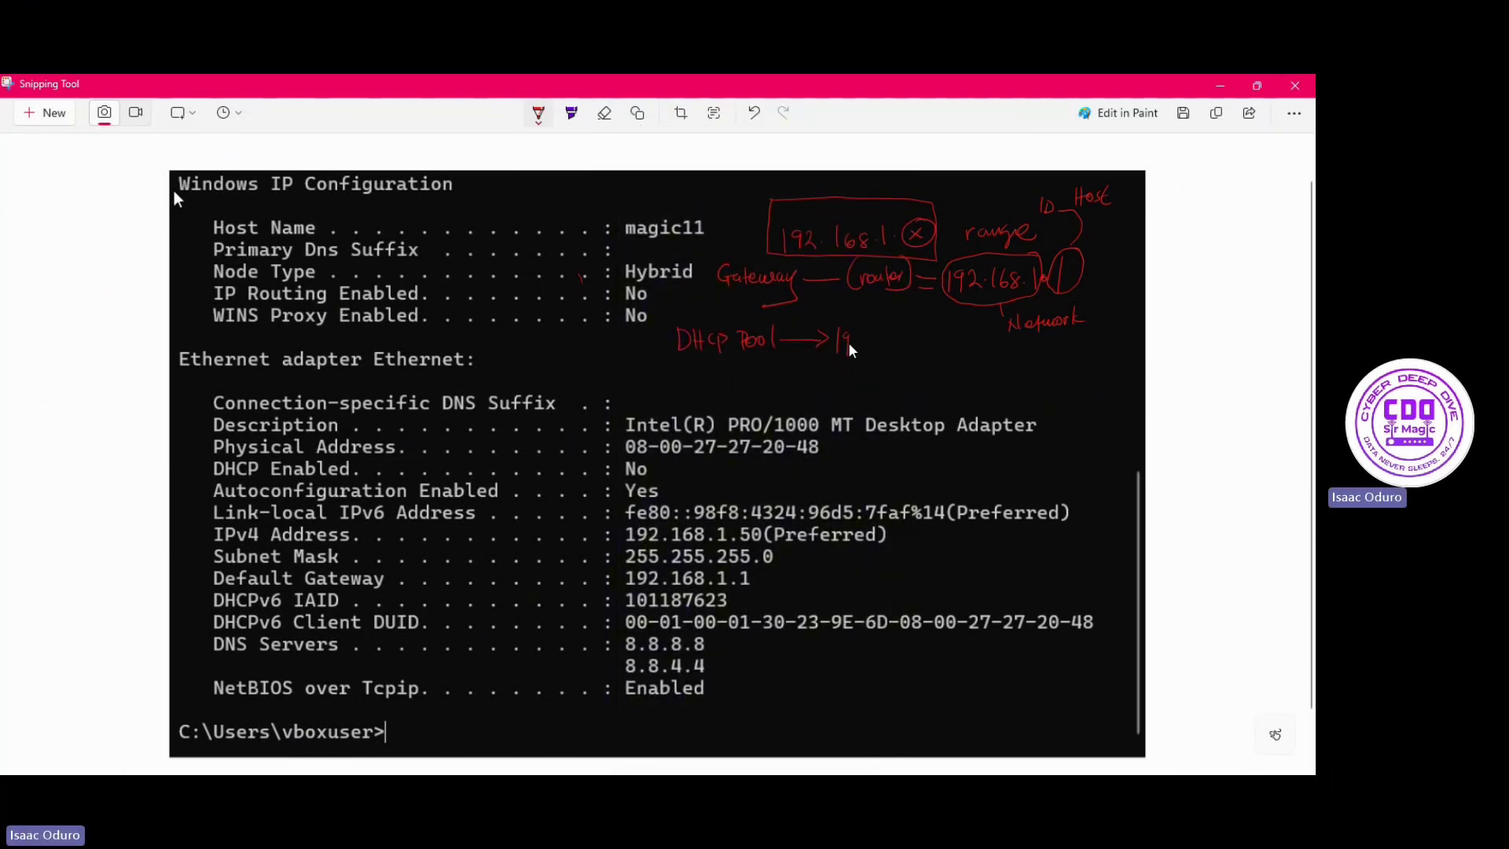
left_click_drag(860, 335, 920, 343)
left_click(943, 346)
mouse_move(956, 337)
left_mouse_down()
mouse_move(956, 353)
mouse_move(1008, 349)
left_mouse_up()
mouse_move(1019, 340)
left_mouse_down()
mouse_move(1028, 357)
mouse_move(1060, 344)
left_mouse_up()
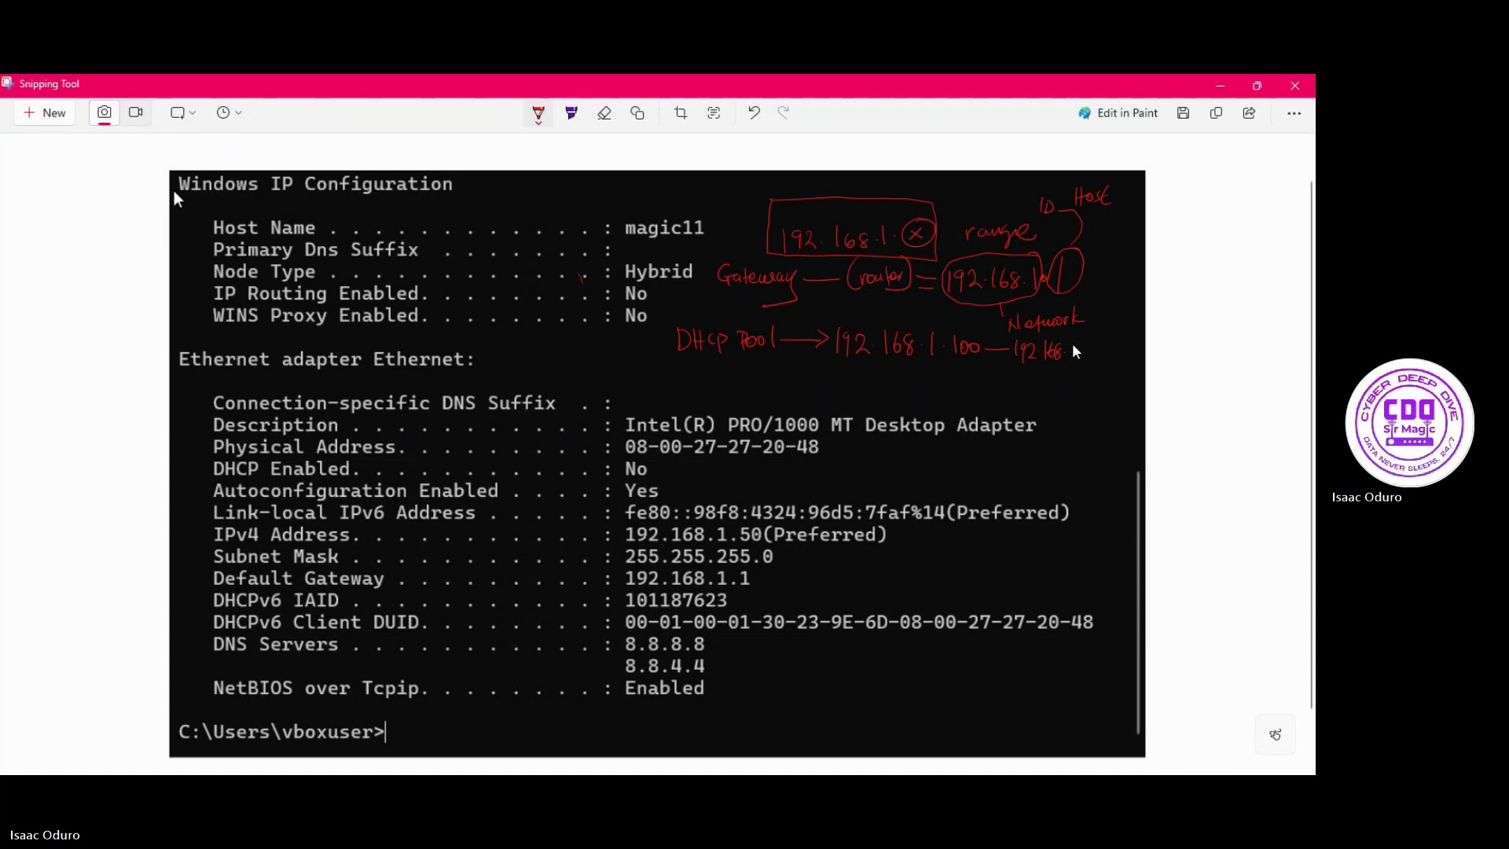
left_click_drag(1073, 345, 1122, 341)
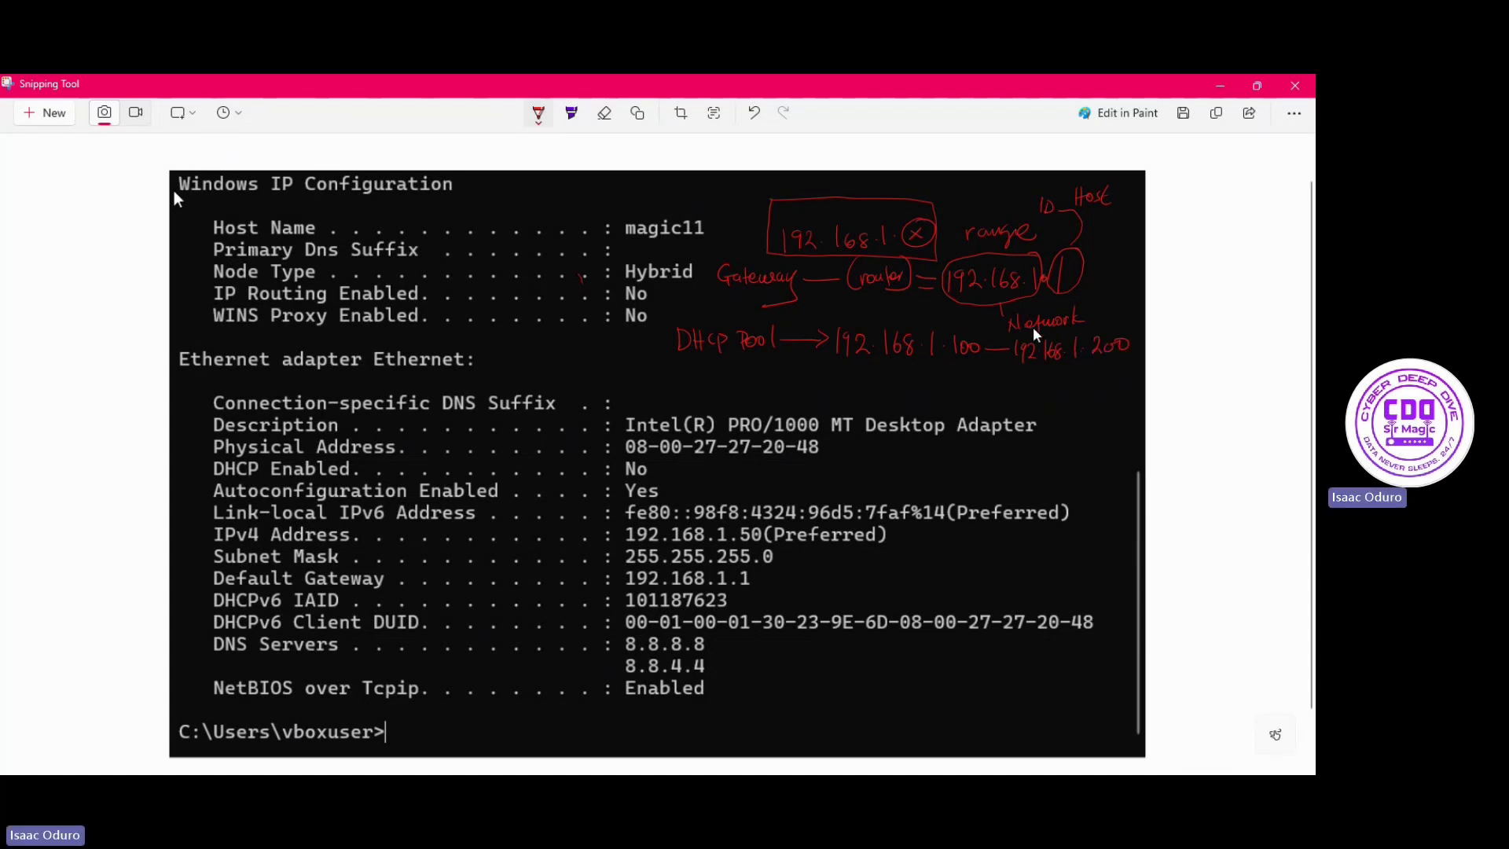
Circle the 100 and 200 endings of the DHCP pool and link them with a curve.
mouse_move(959, 357)
left_mouse_down()
mouse_move(1012, 403)
mouse_move(1085, 389)
left_mouse_up()
mouse_move(1129, 324)
left_mouse_down()
mouse_move(1115, 317)
mouse_move(1120, 359)
mouse_move(1141, 328)
left_mouse_up()
mouse_move(971, 321)
left_mouse_down()
mouse_move(948, 322)
mouse_move(988, 341)
mouse_move(955, 322)
left_mouse_up()
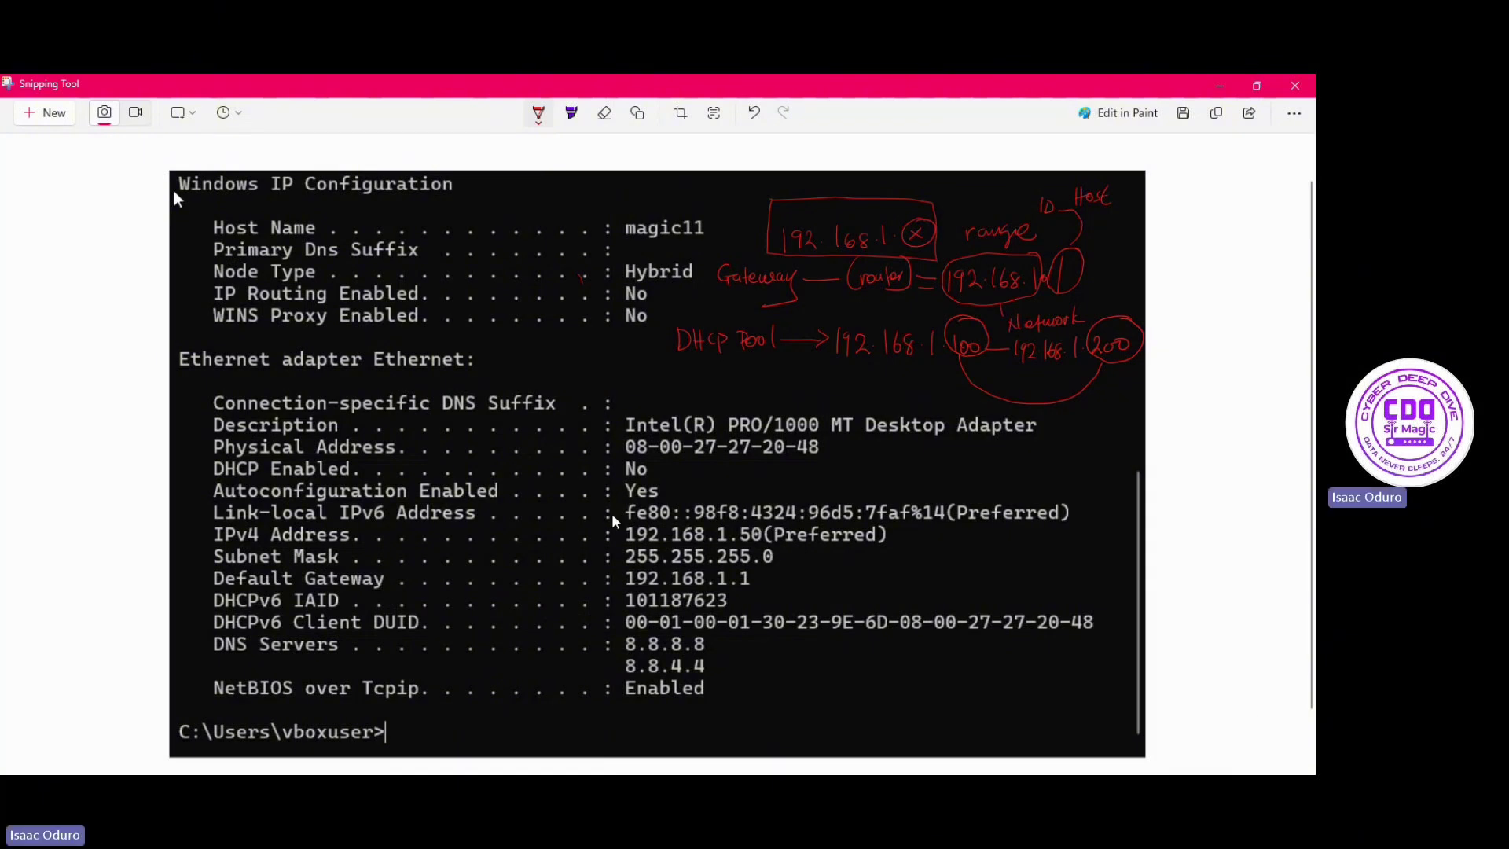
Draw a box around the captured IPv4 address and handwrite an underlined 192.168.1.50 beside it.
left_click_drag(658, 521, 893, 520)
mouse_move(777, 552)
left_mouse_down()
mouse_move(636, 559)
mouse_move(608, 542)
mouse_move(614, 513)
left_mouse_up()
mouse_move(922, 537)
left_mouse_down()
mouse_move(1020, 553)
mouse_move(1060, 538)
mouse_move(931, 562)
mouse_move(1057, 569)
left_mouse_up()
left_click(1015, 548)
left_click(1029, 547)
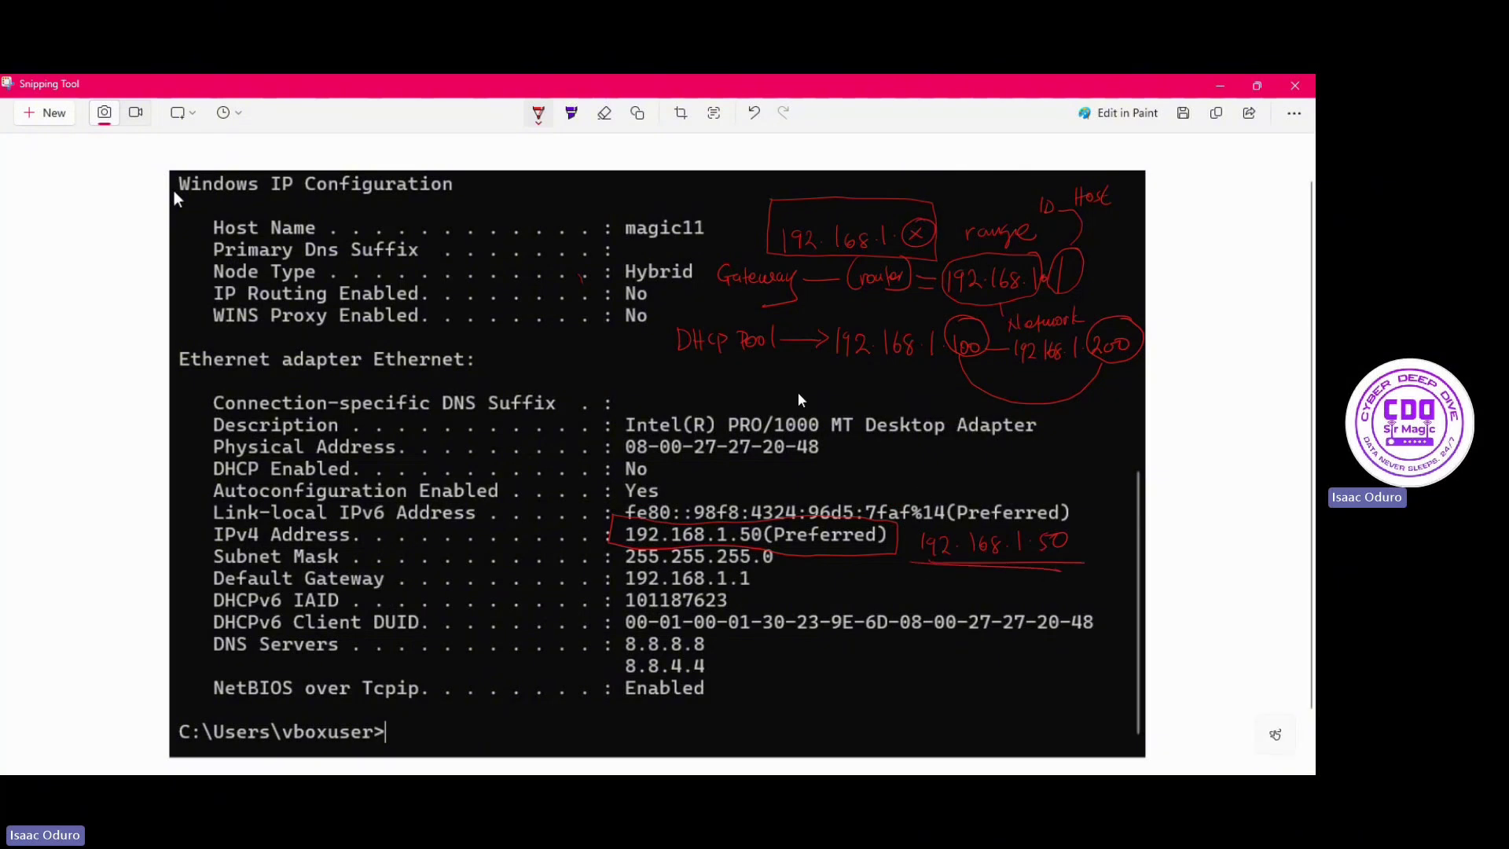
Draw a curve under the DHCP pool, write circled 100 — 200 and circled 2 – 99, and run a line from 2 – 99 to another "100 — 200".
mouse_move(720, 350)
left_mouse_down()
mouse_move(745, 369)
mouse_move(928, 381)
left_mouse_up()
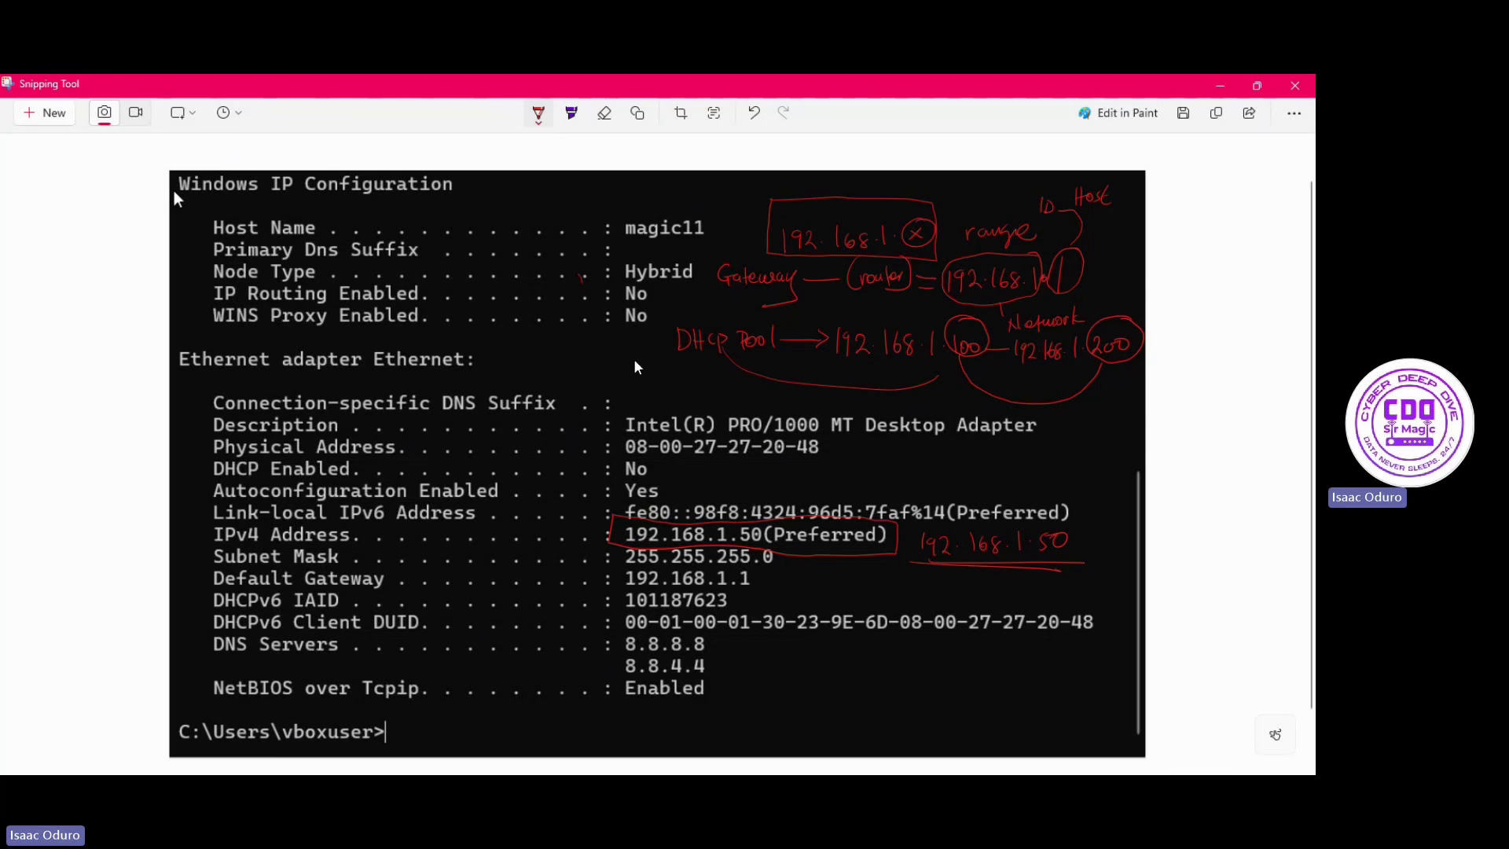
mouse_move(632, 370)
left_mouse_down()
mouse_move(632, 393)
mouse_move(729, 385)
left_mouse_up()
mouse_move(637, 364)
left_mouse_down()
mouse_move(617, 364)
mouse_move(698, 389)
mouse_move(741, 371)
left_mouse_up()
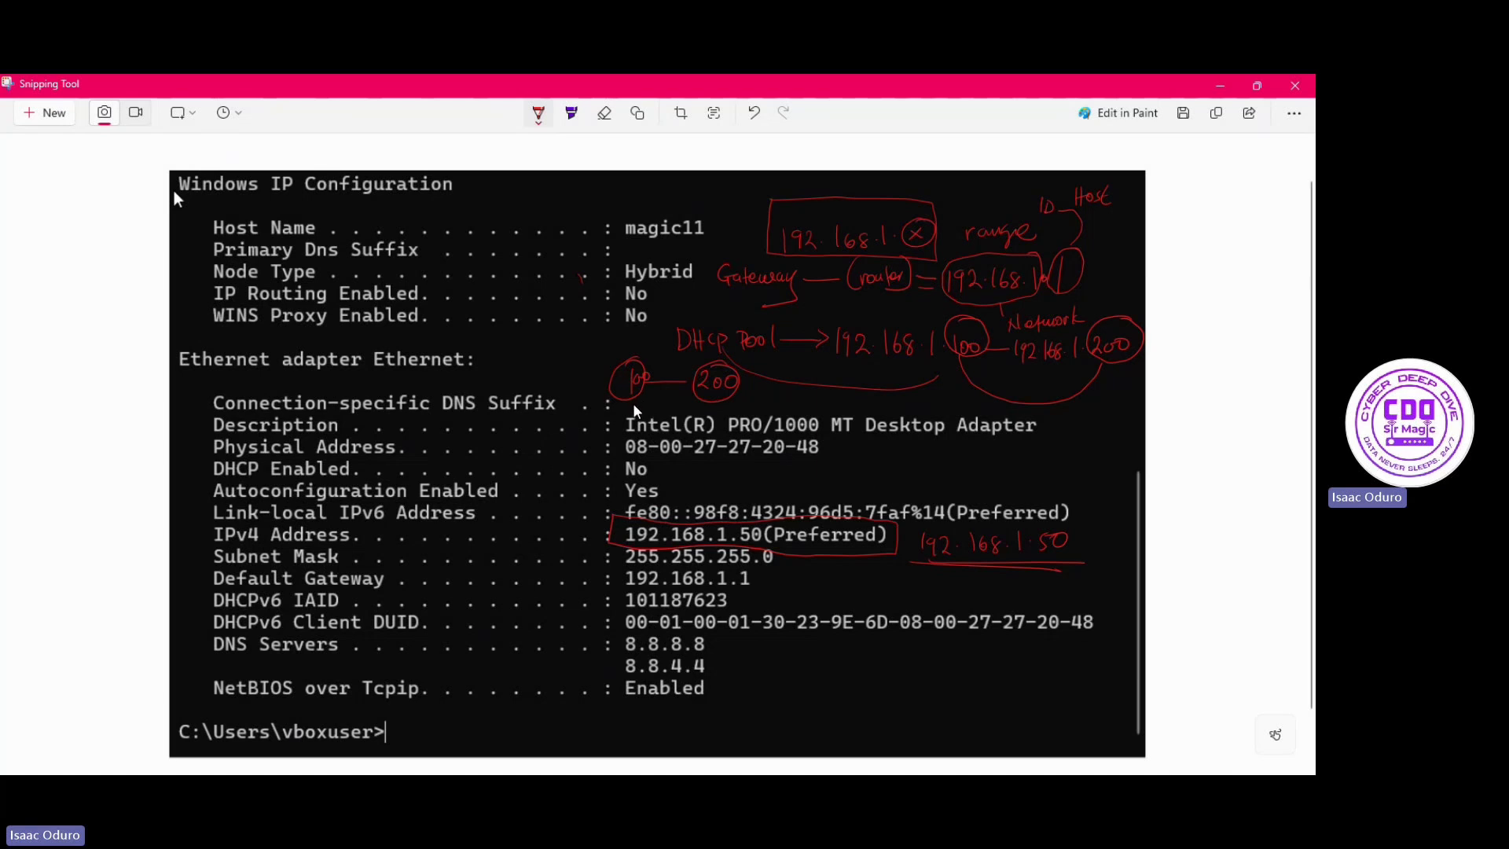
mouse_move(631, 401)
left_mouse_down()
mouse_move(693, 408)
mouse_move(664, 415)
mouse_move(709, 398)
mouse_move(715, 472)
mouse_move(841, 648)
left_mouse_up()
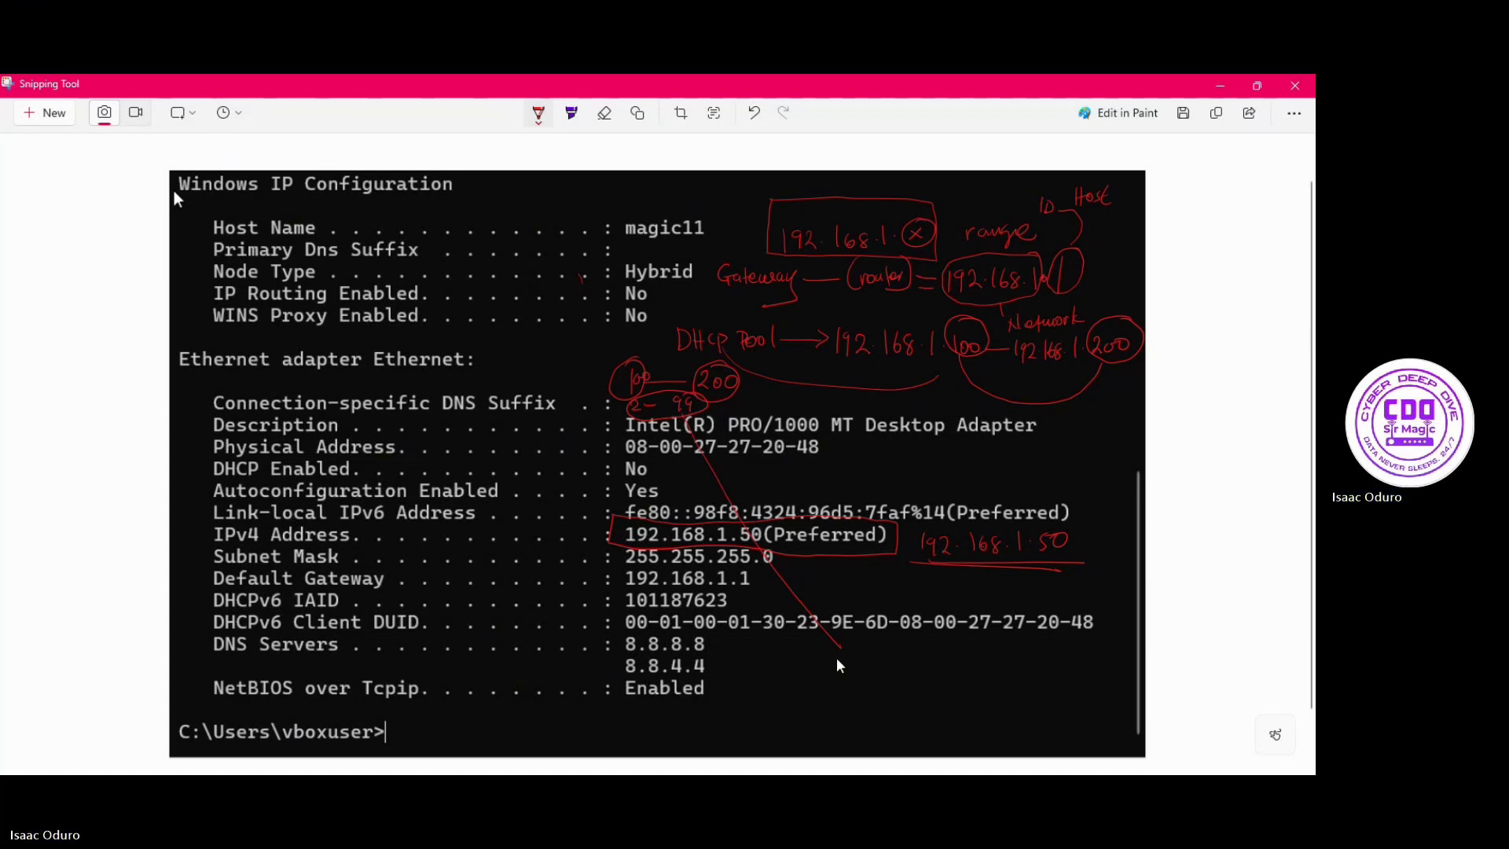
mouse_move(860, 646)
left_mouse_down()
mouse_move(859, 665)
mouse_move(1001, 649)
left_mouse_up()
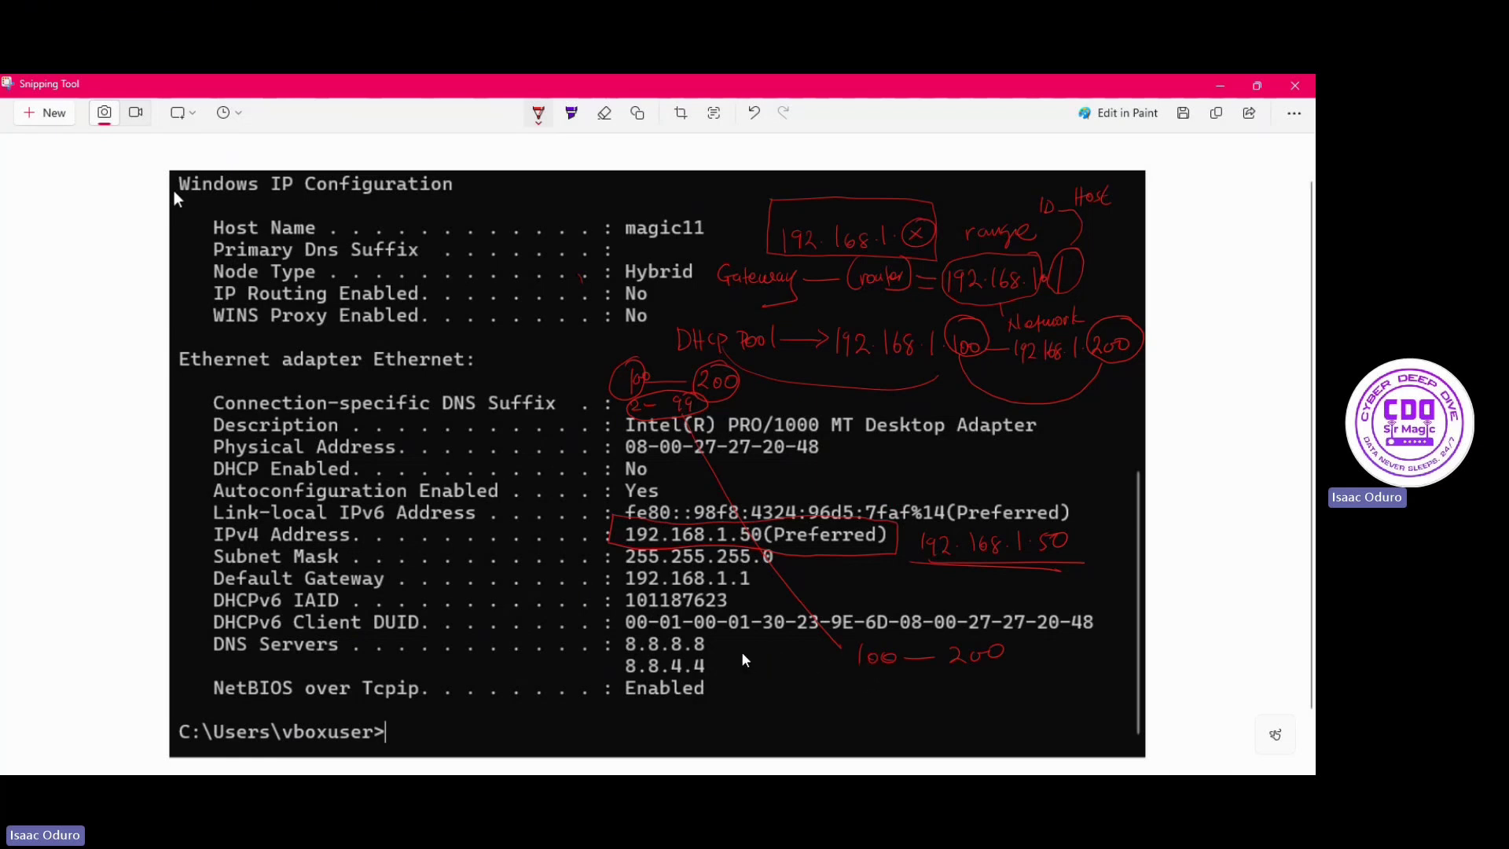
Handwrite a 2 with an arrow pointing to the lower "100 — 200" and a circled 99 beneath the 100.
mouse_move(744, 657)
left_mouse_down()
mouse_move(764, 670)
mouse_move(845, 657)
mouse_move(833, 668)
mouse_move(881, 689)
mouse_move(884, 706)
mouse_move(861, 679)
left_mouse_up()
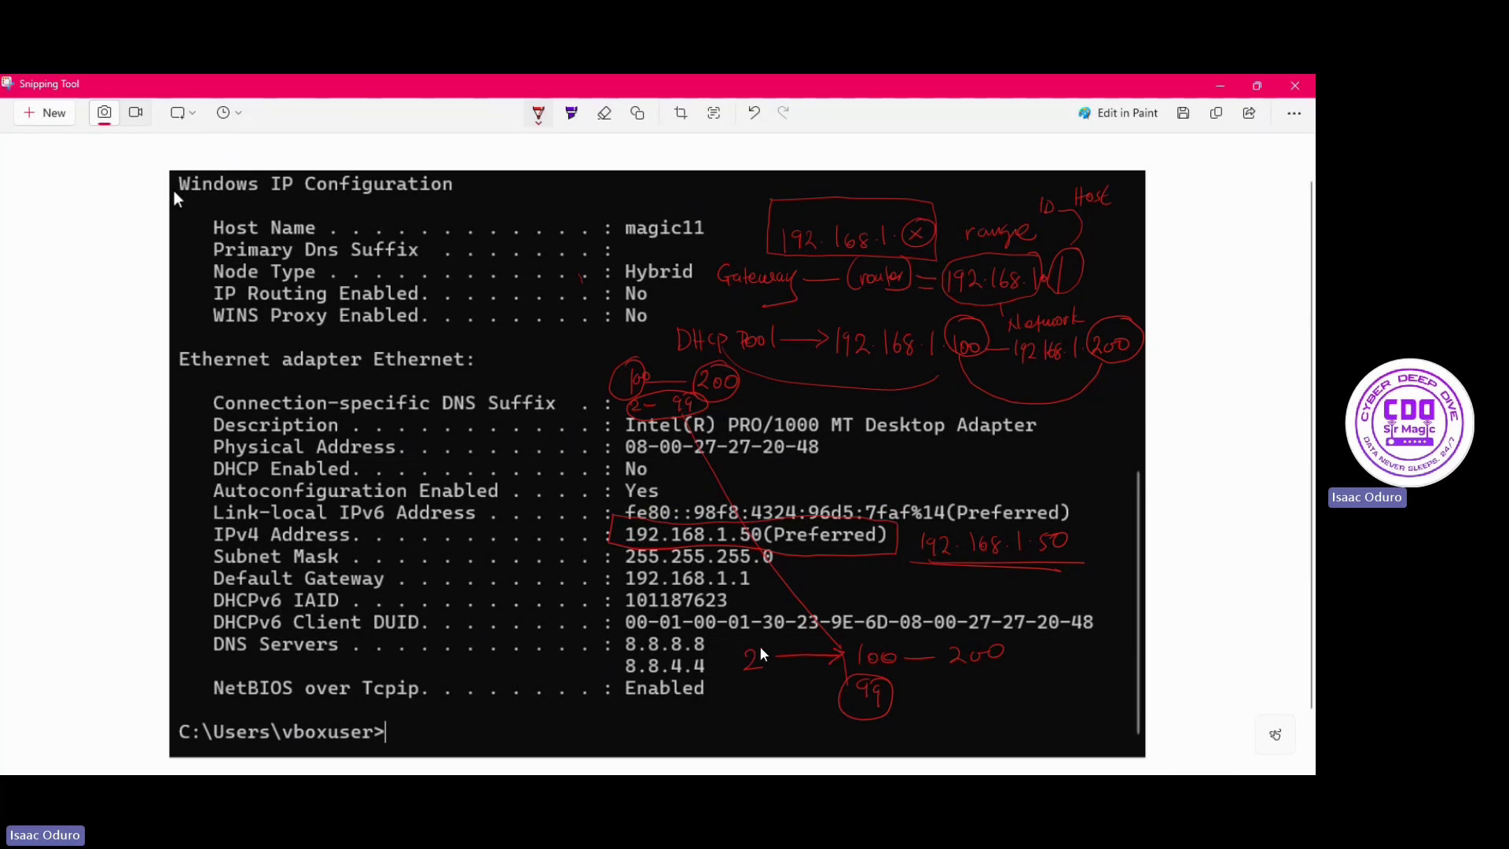
left_click_drag(759, 642, 776, 658)
mouse_move(770, 673)
left_mouse_down()
mouse_move(835, 701)
mouse_move(822, 711)
left_mouse_up()
left_click_drag(756, 669, 766, 677)
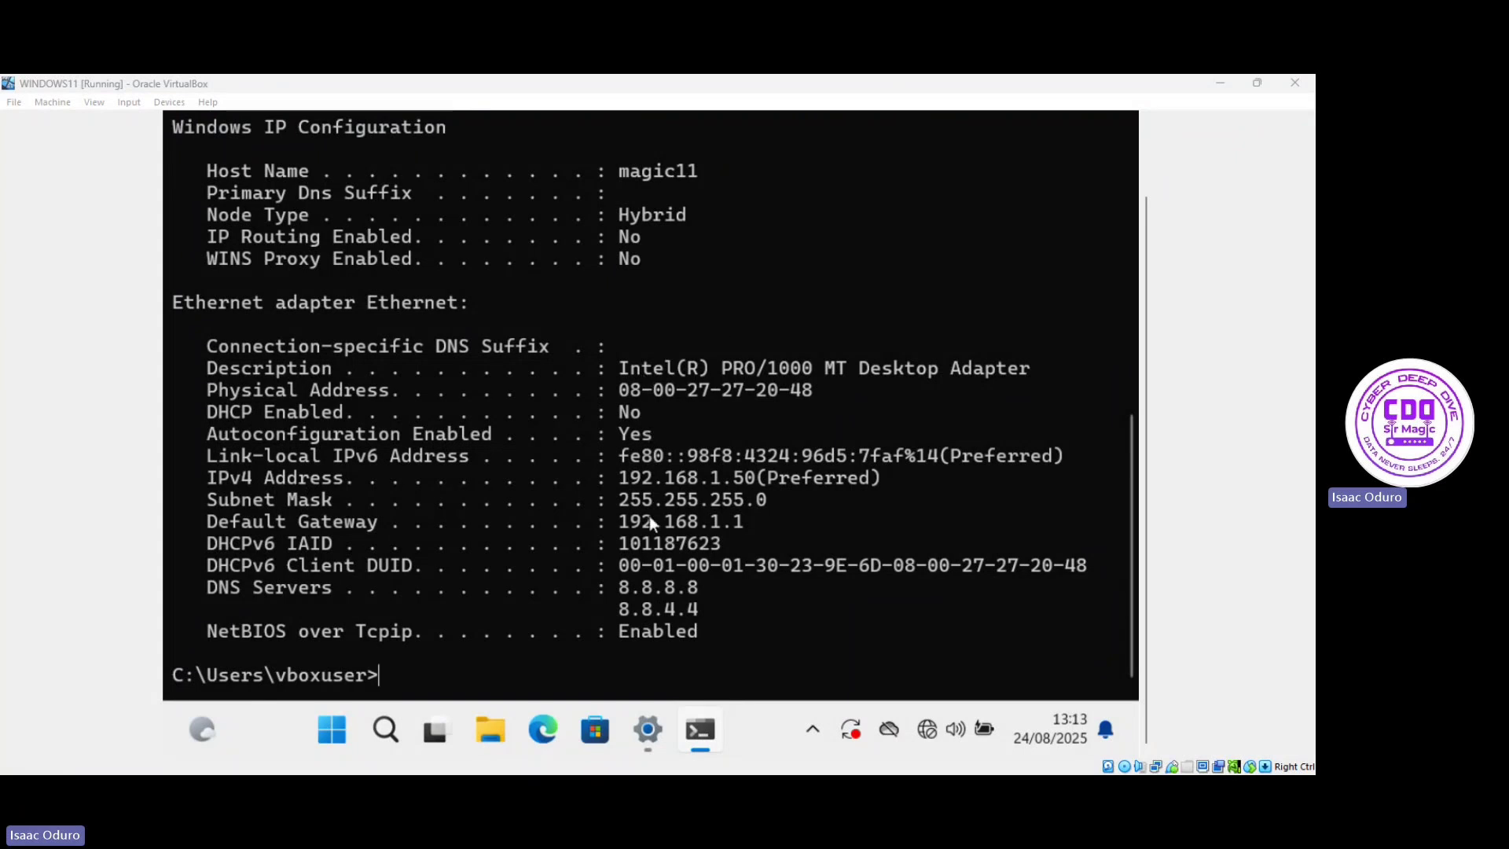
Highlight the IPv4 address and the DHCP Enabled line in the latest ipconfig /all output on Windows 11.
left_click(612, 477)
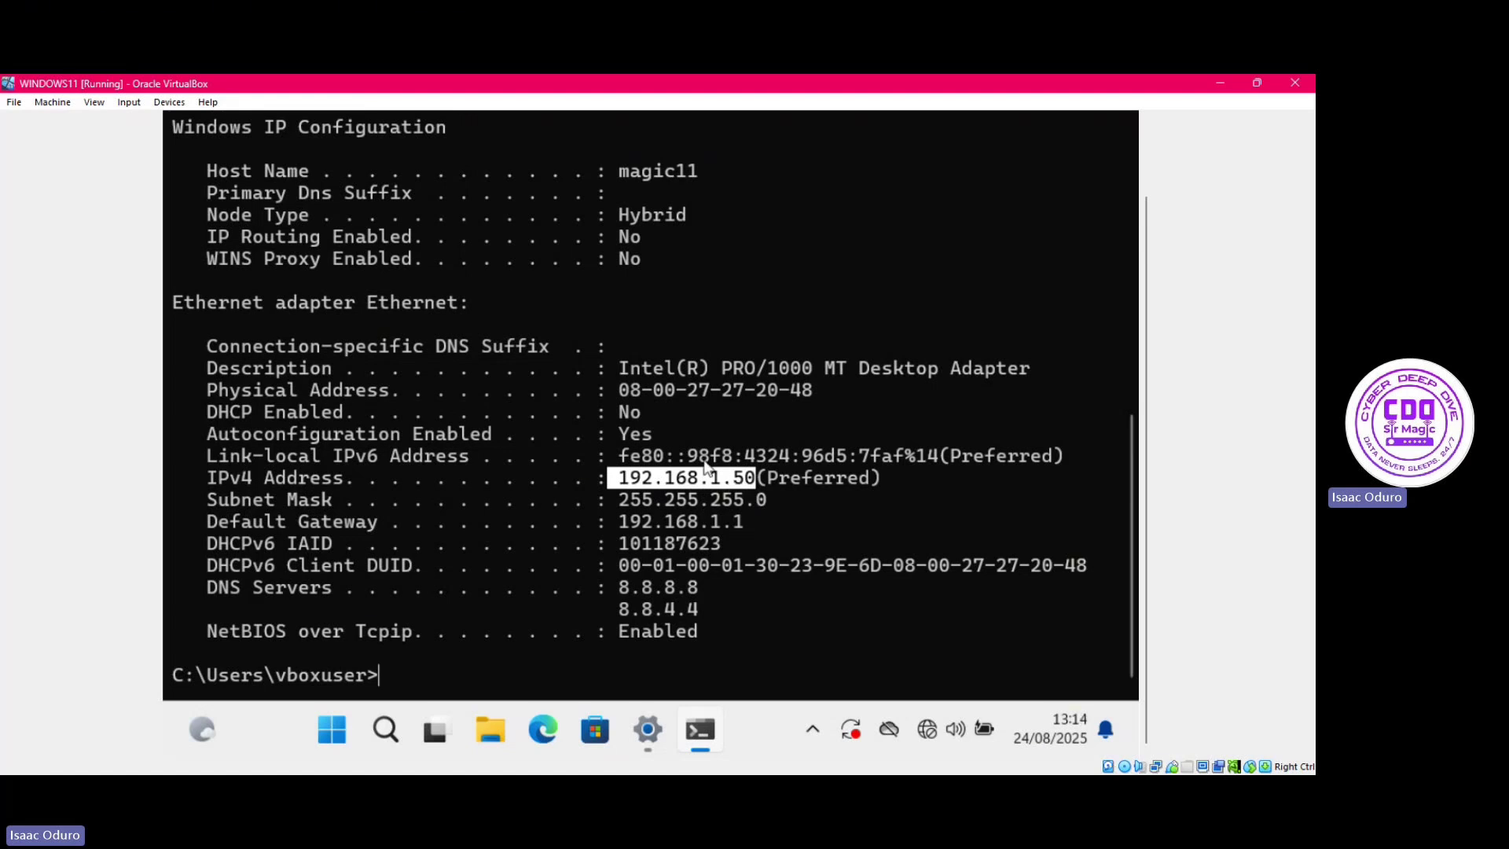
left_click(205, 411)
left_click_drag(404, 418, 672, 418)
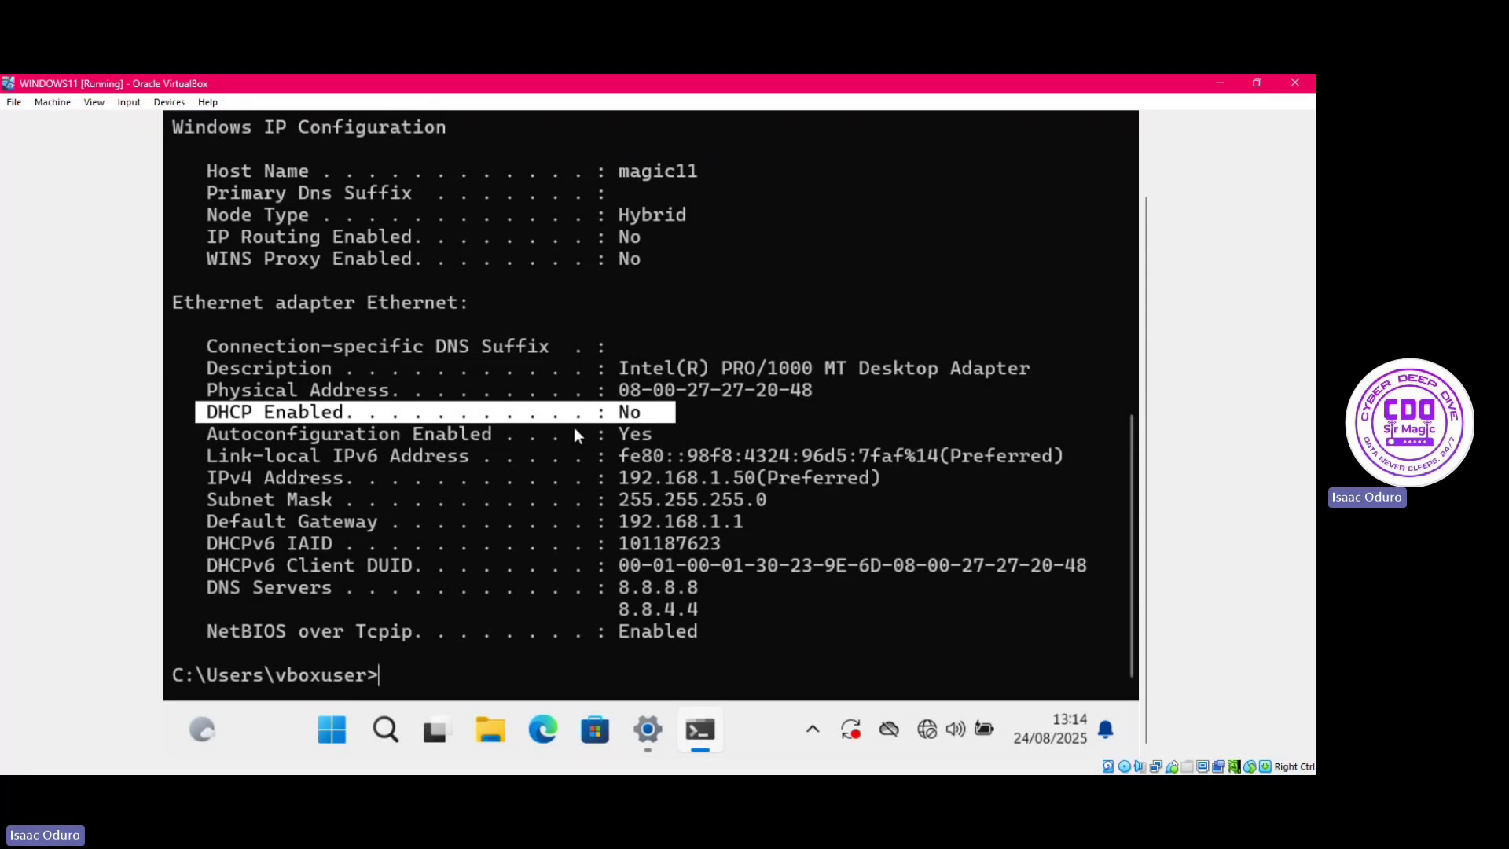
Highlight the DHCP Enabled and IPv4 Address lines in the earlier ipconfig /all output.
scroll(634, 390, "up", 6)
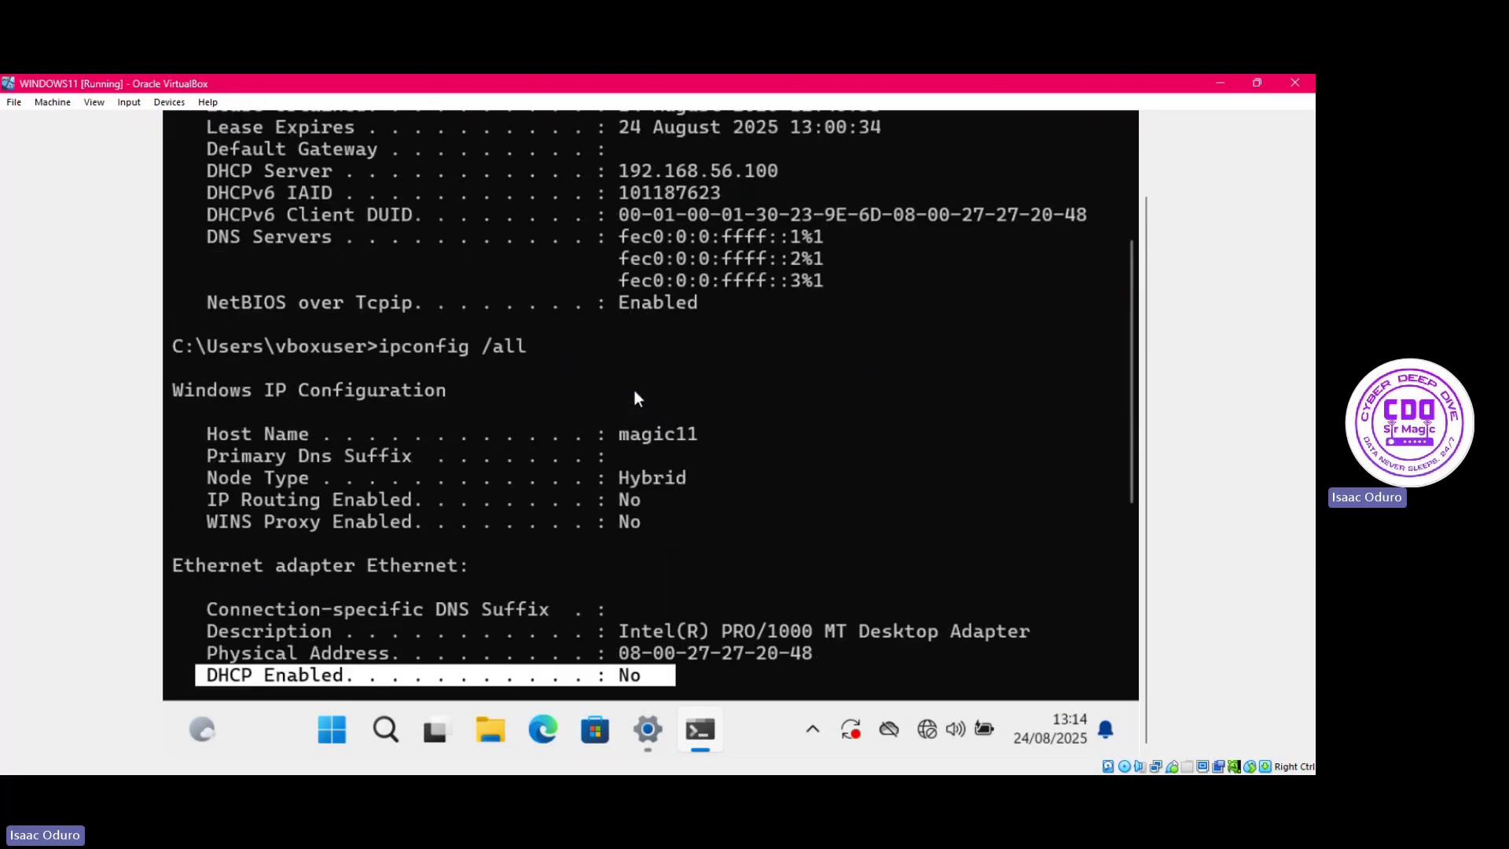
scroll(634, 390, "down", 5)
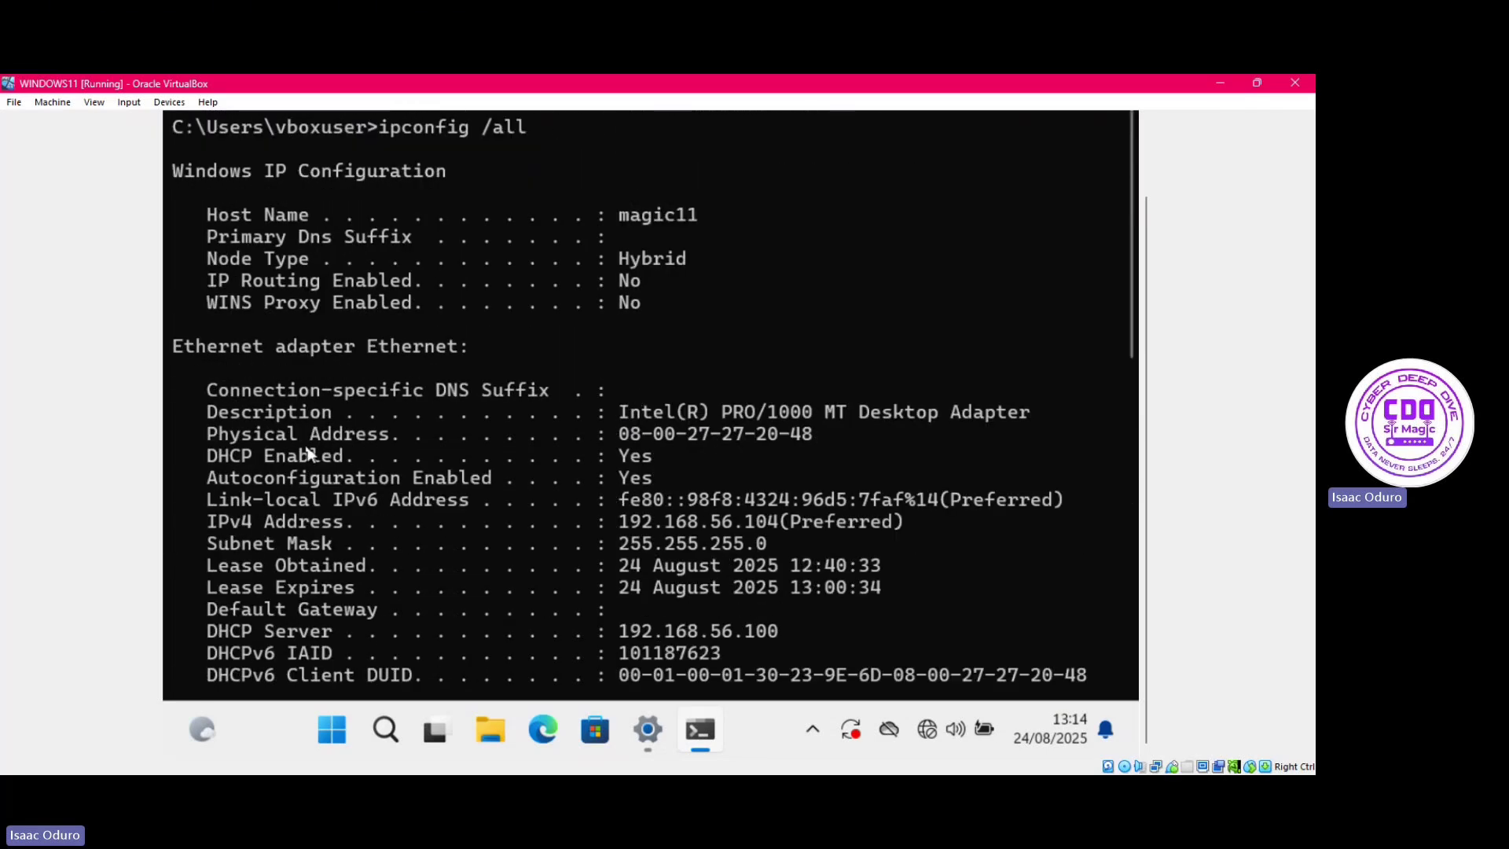
left_click(200, 457)
left_click_drag(358, 471, 682, 460)
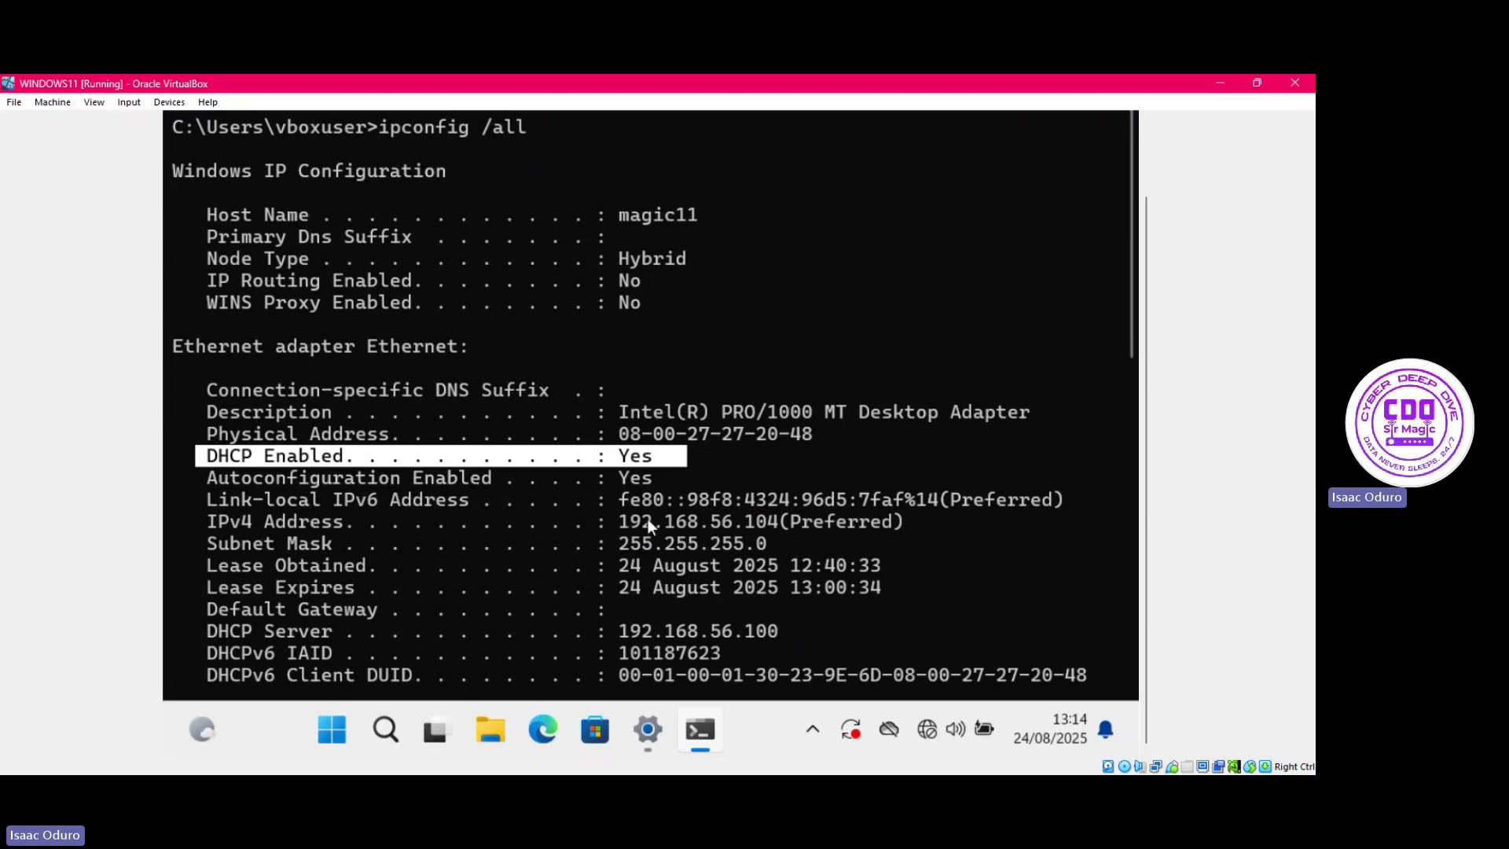
left_click_drag(196, 521, 708, 527)
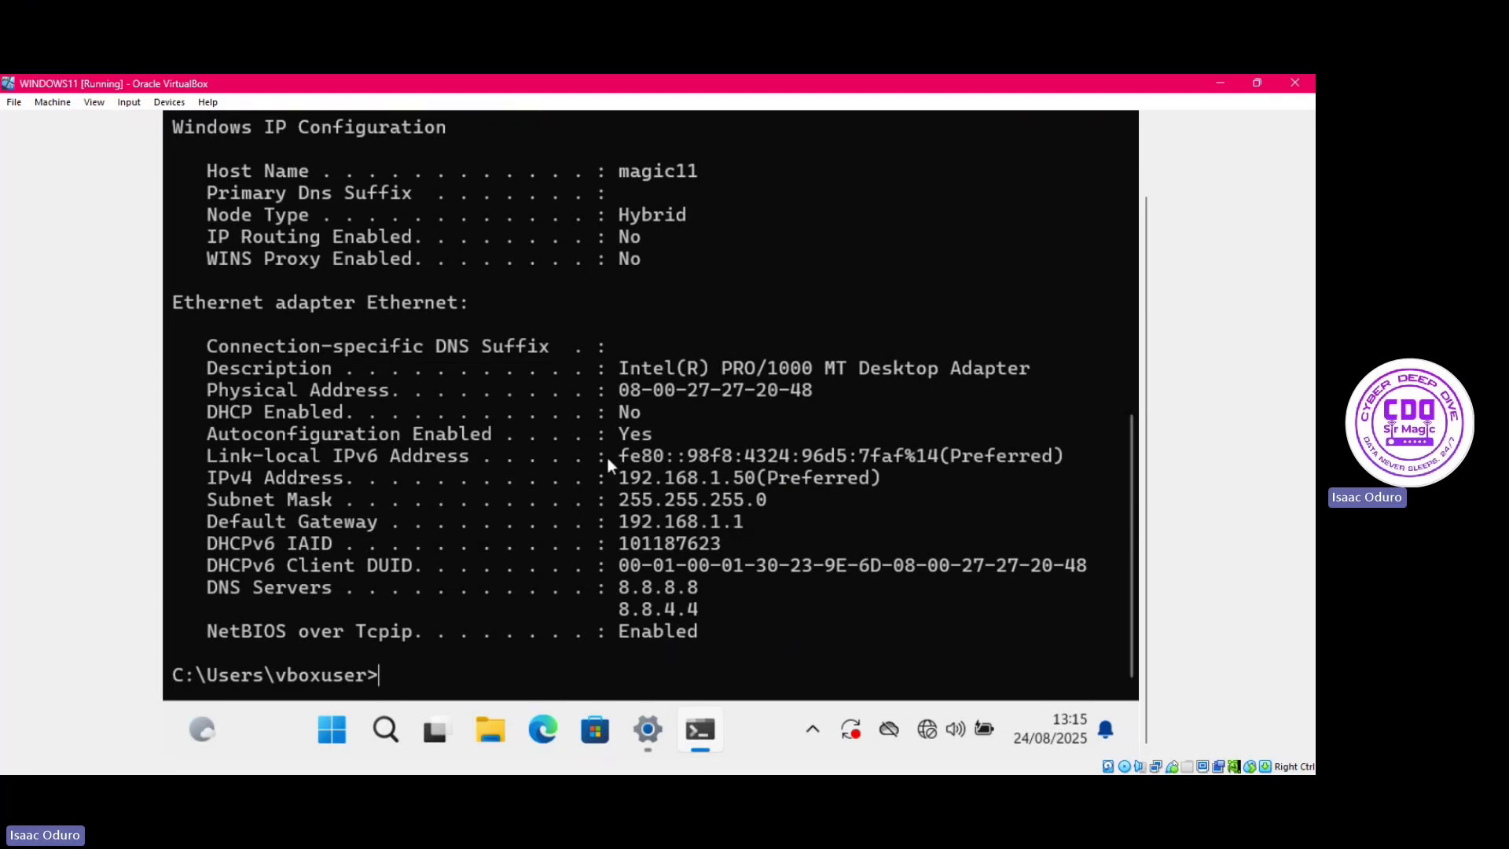
Compare the DHCP Enabled line in the latest ipconfig /all output with the one in the earlier output.
left_click_drag(203, 415, 684, 417)
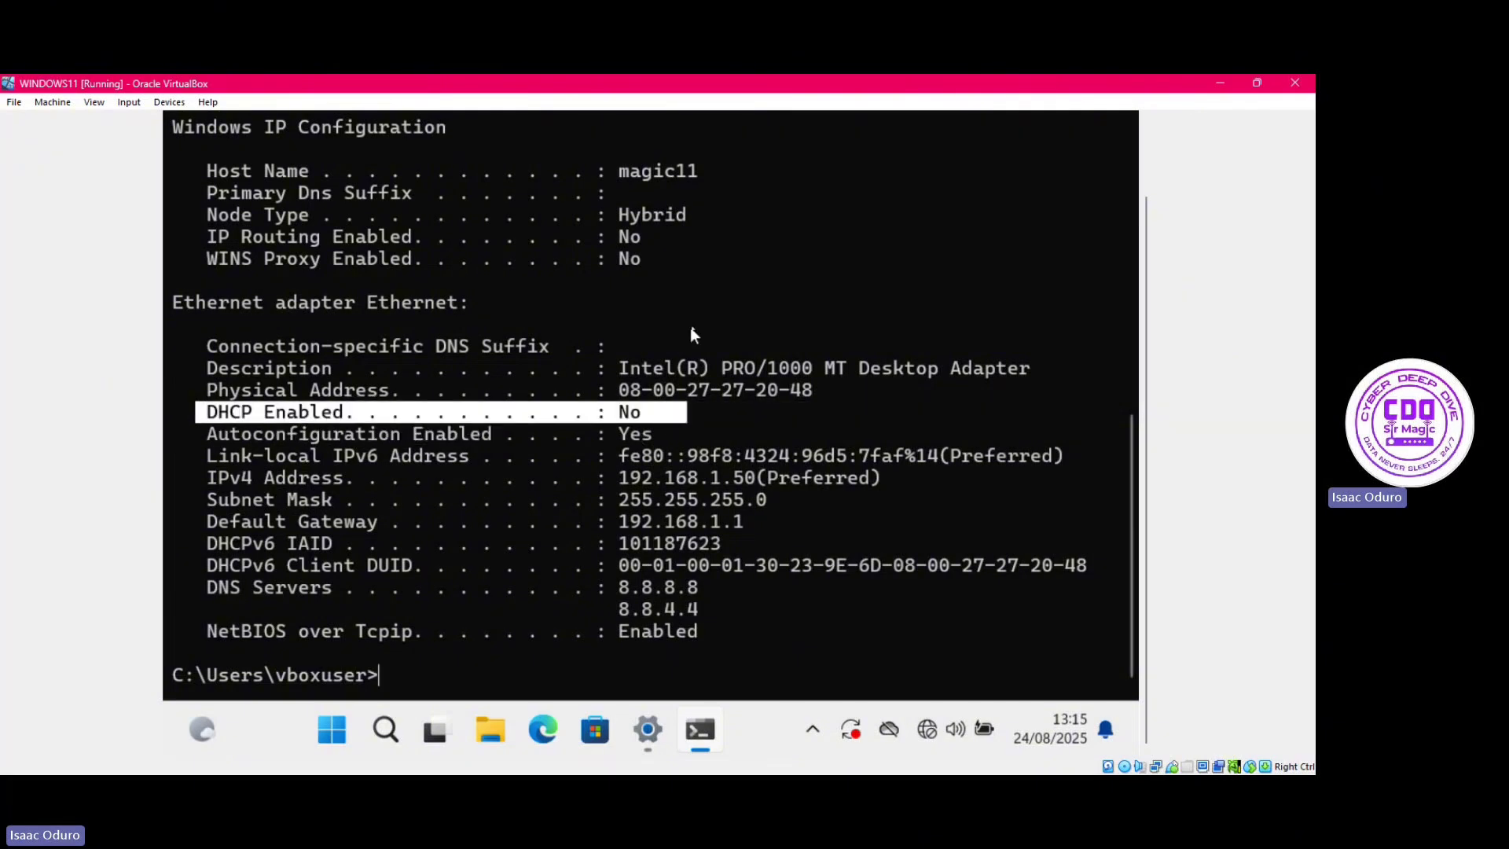
scroll(715, 324, "up", 8)
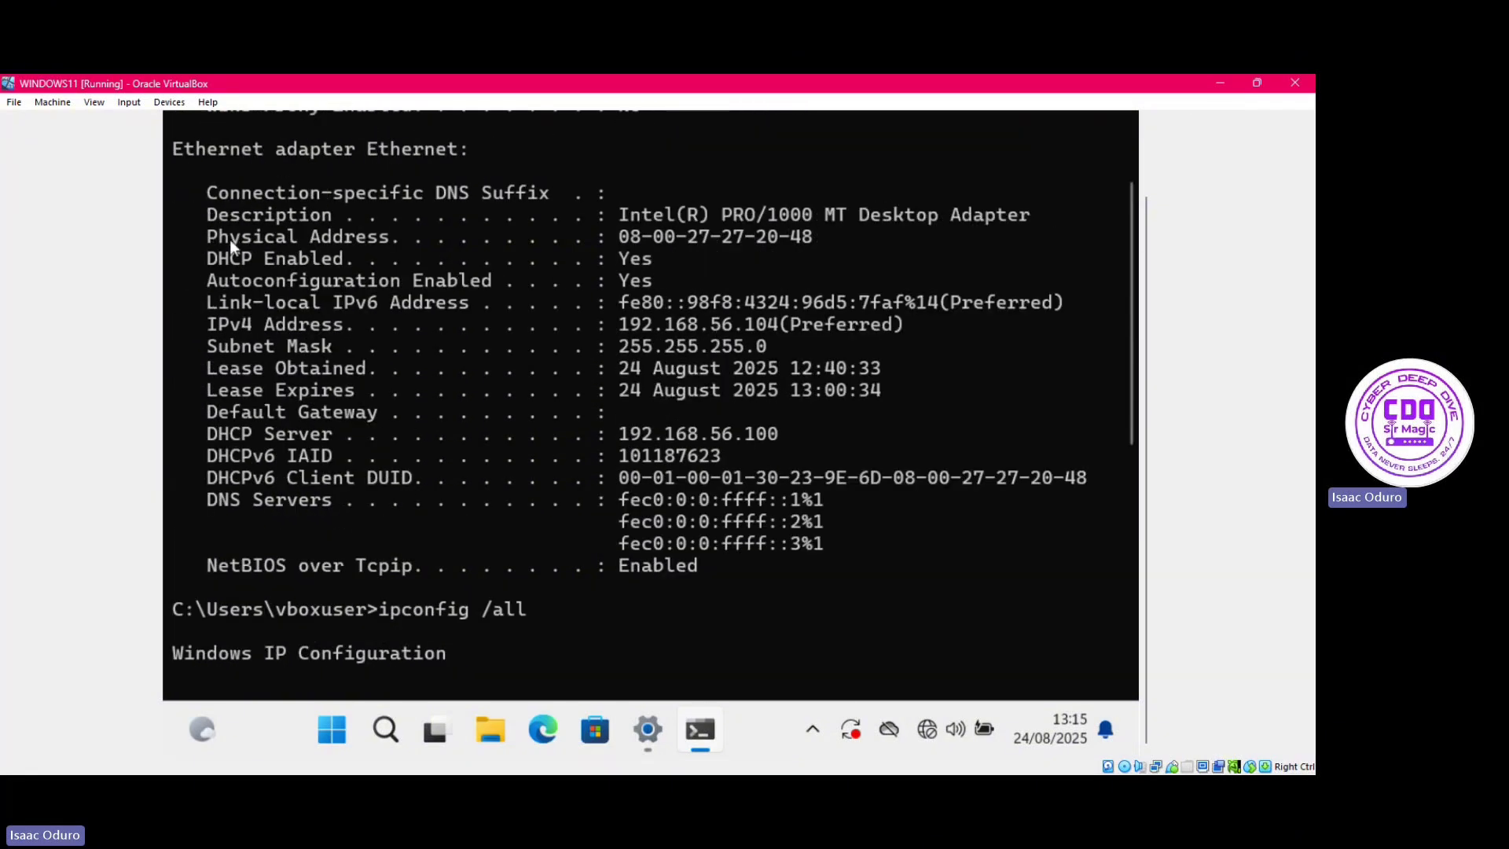
left_click_drag(210, 257, 717, 285)
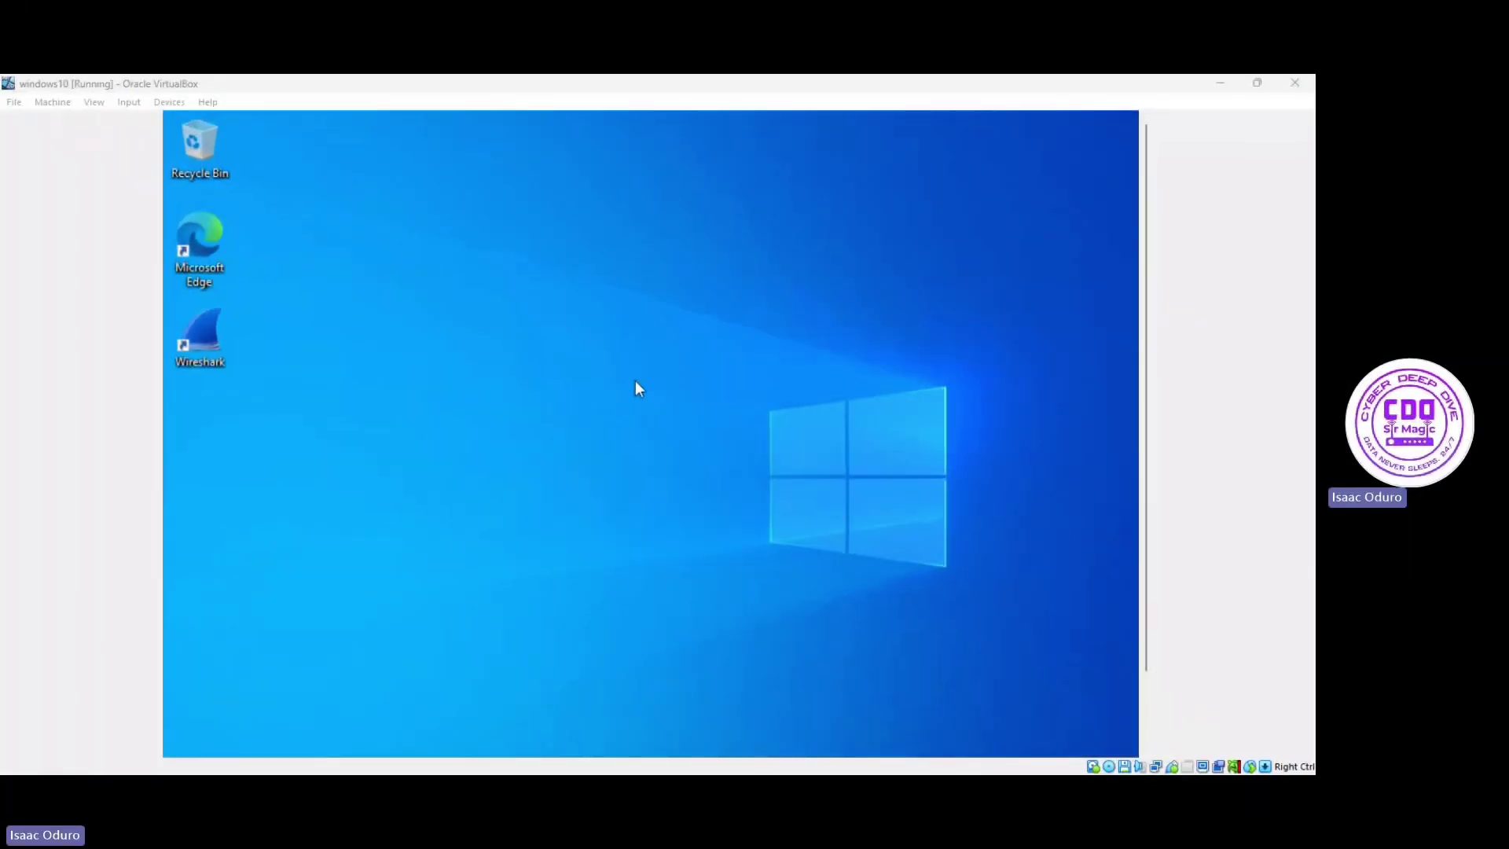
Switch to the Windows 10 virtual machine, search for cmd and open Command Prompt.
left_click_drag(1145, 390, 1135, 488)
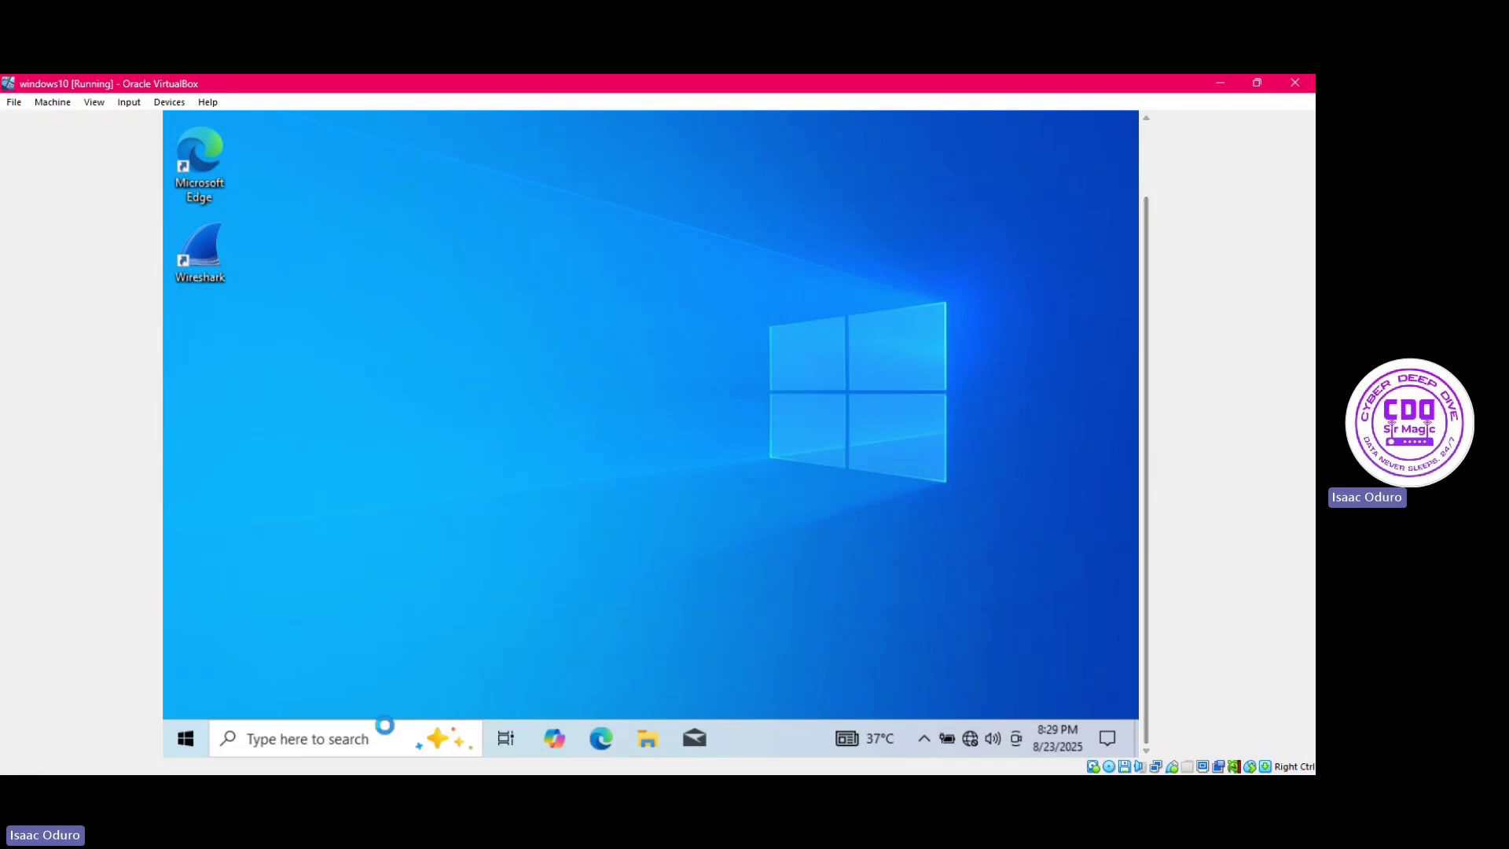
left_click(189, 743)
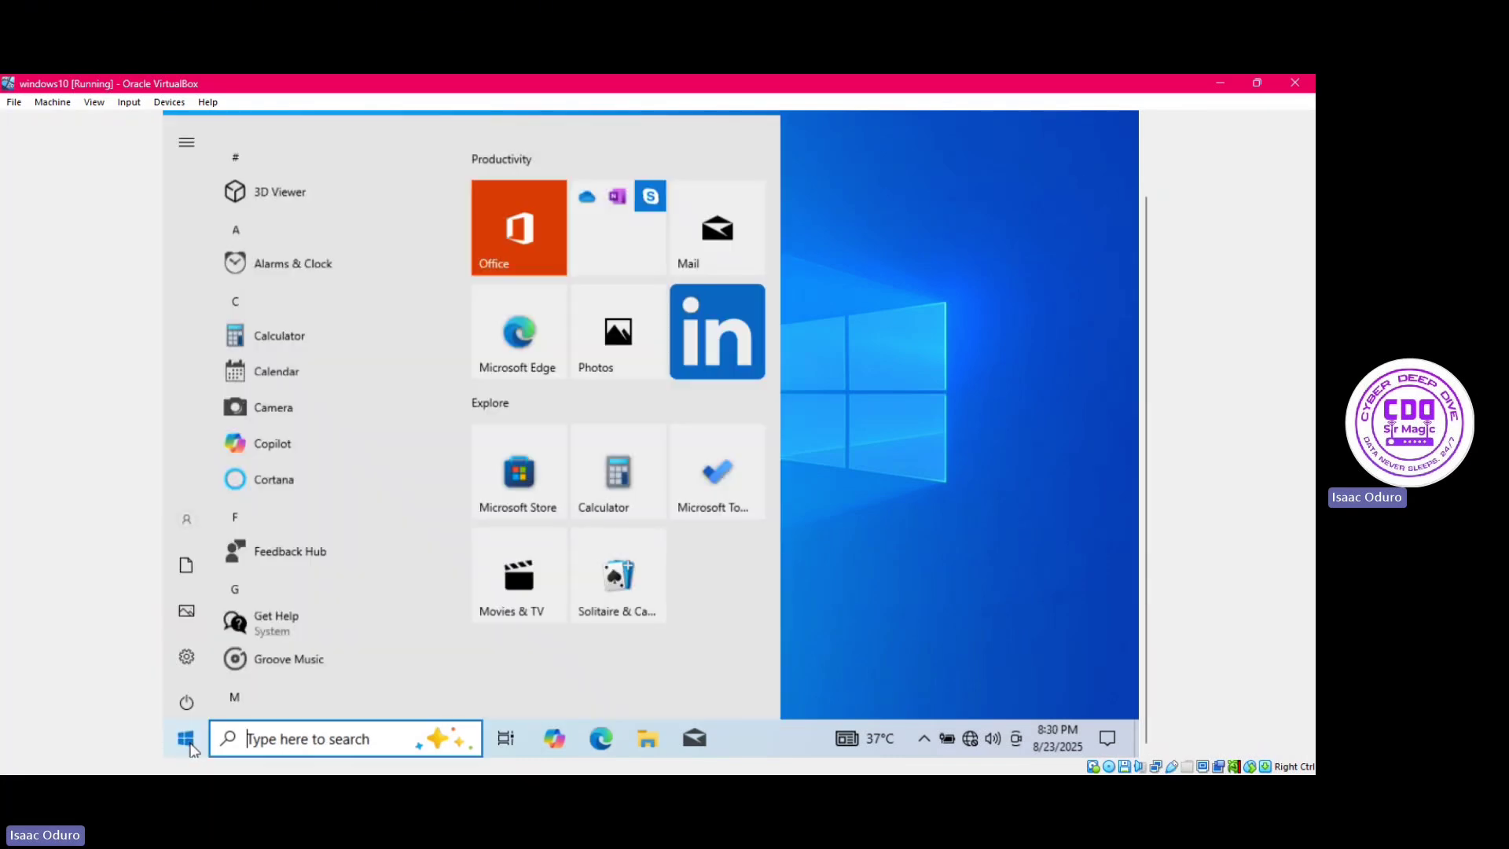
type("cmd")
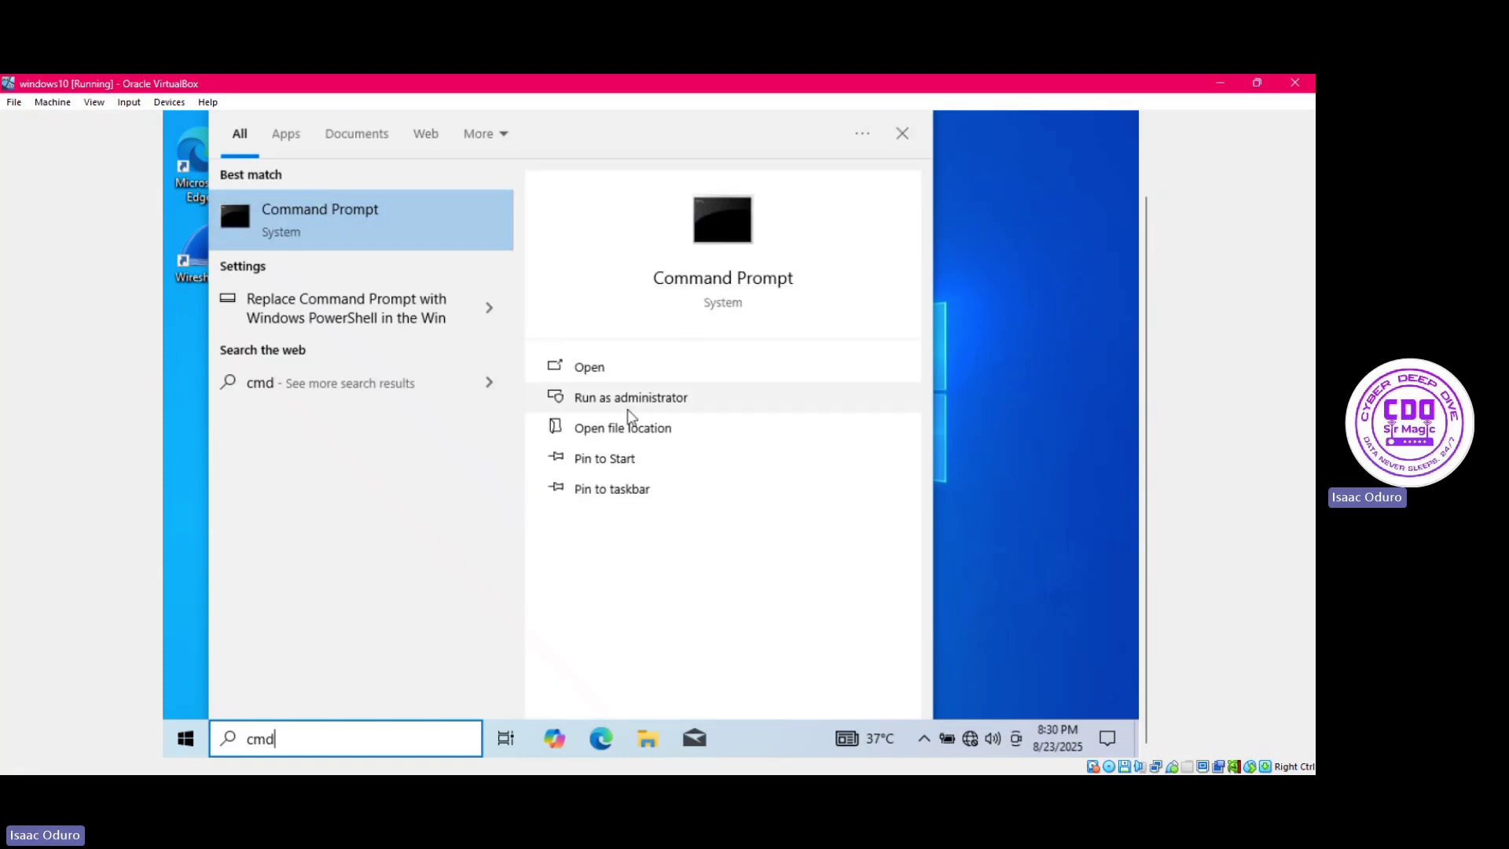
left_click(607, 373)
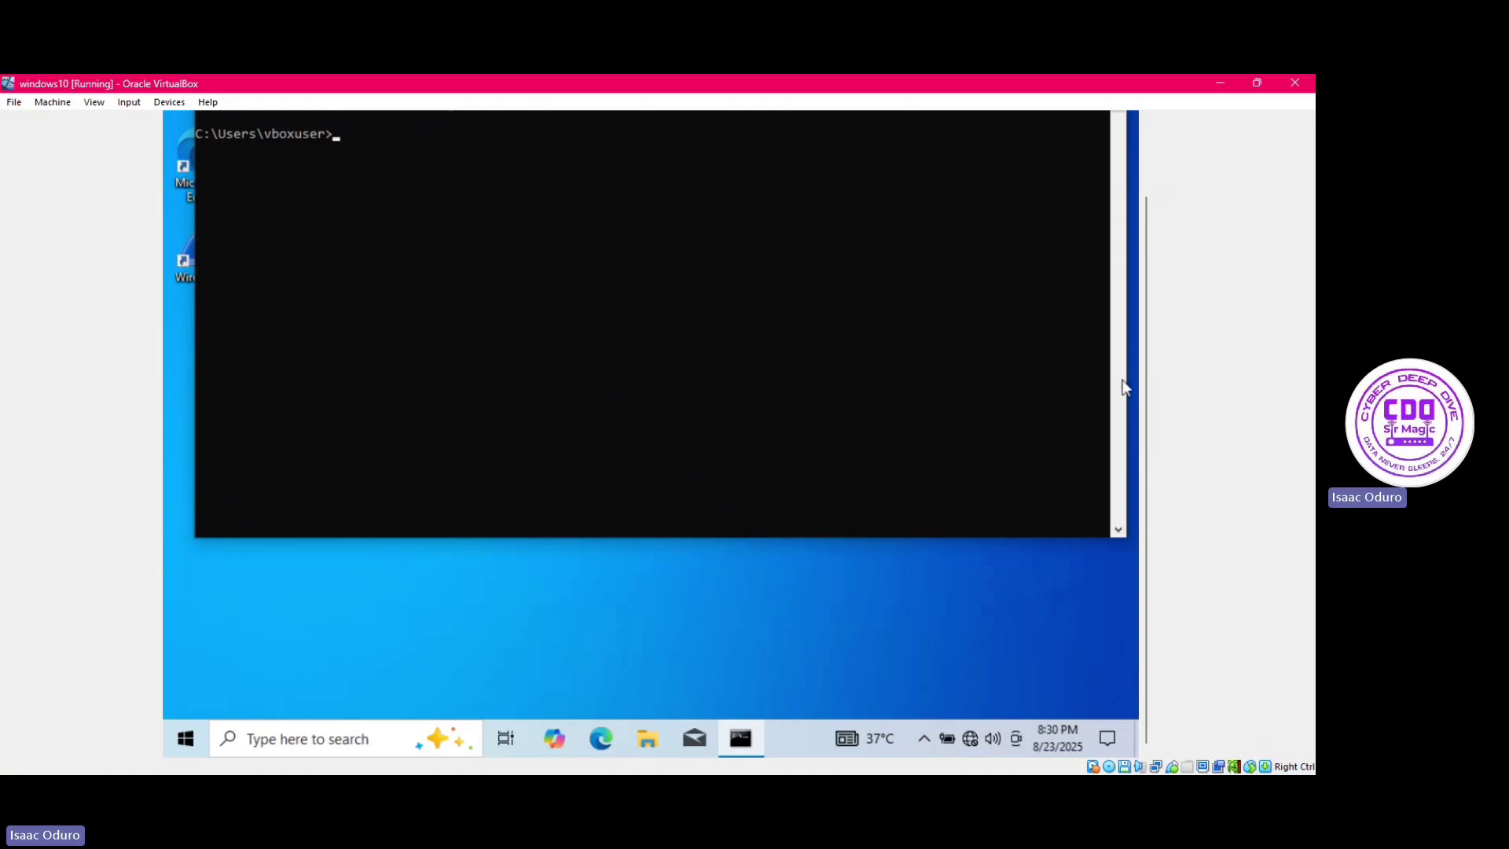
Run ipconfig in the Windows 10 Command Prompt.
left_click_drag(1143, 421, 1132, 345)
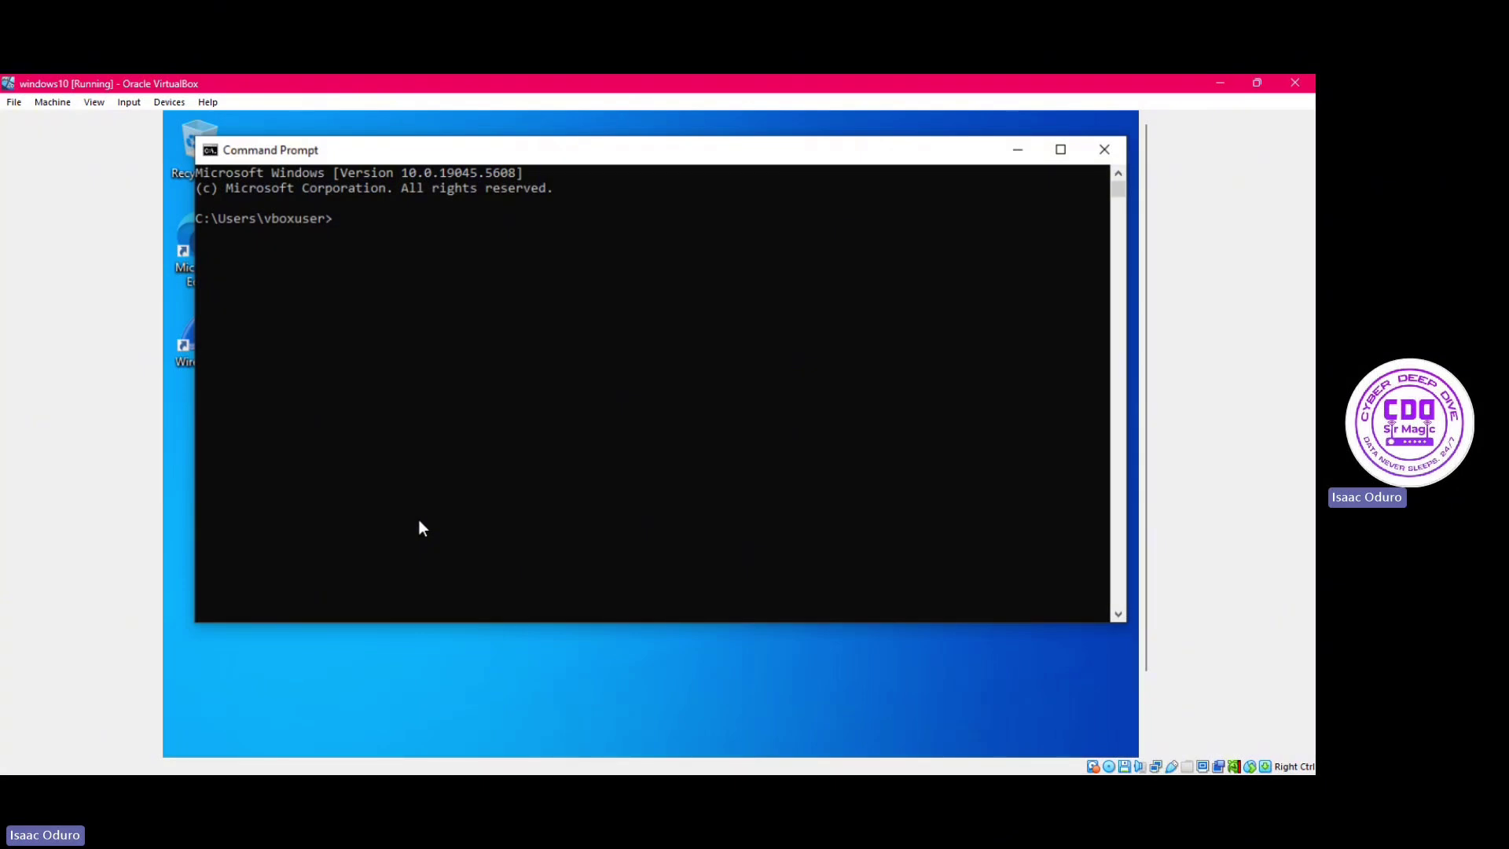
type("ipconfig")
key("Return")
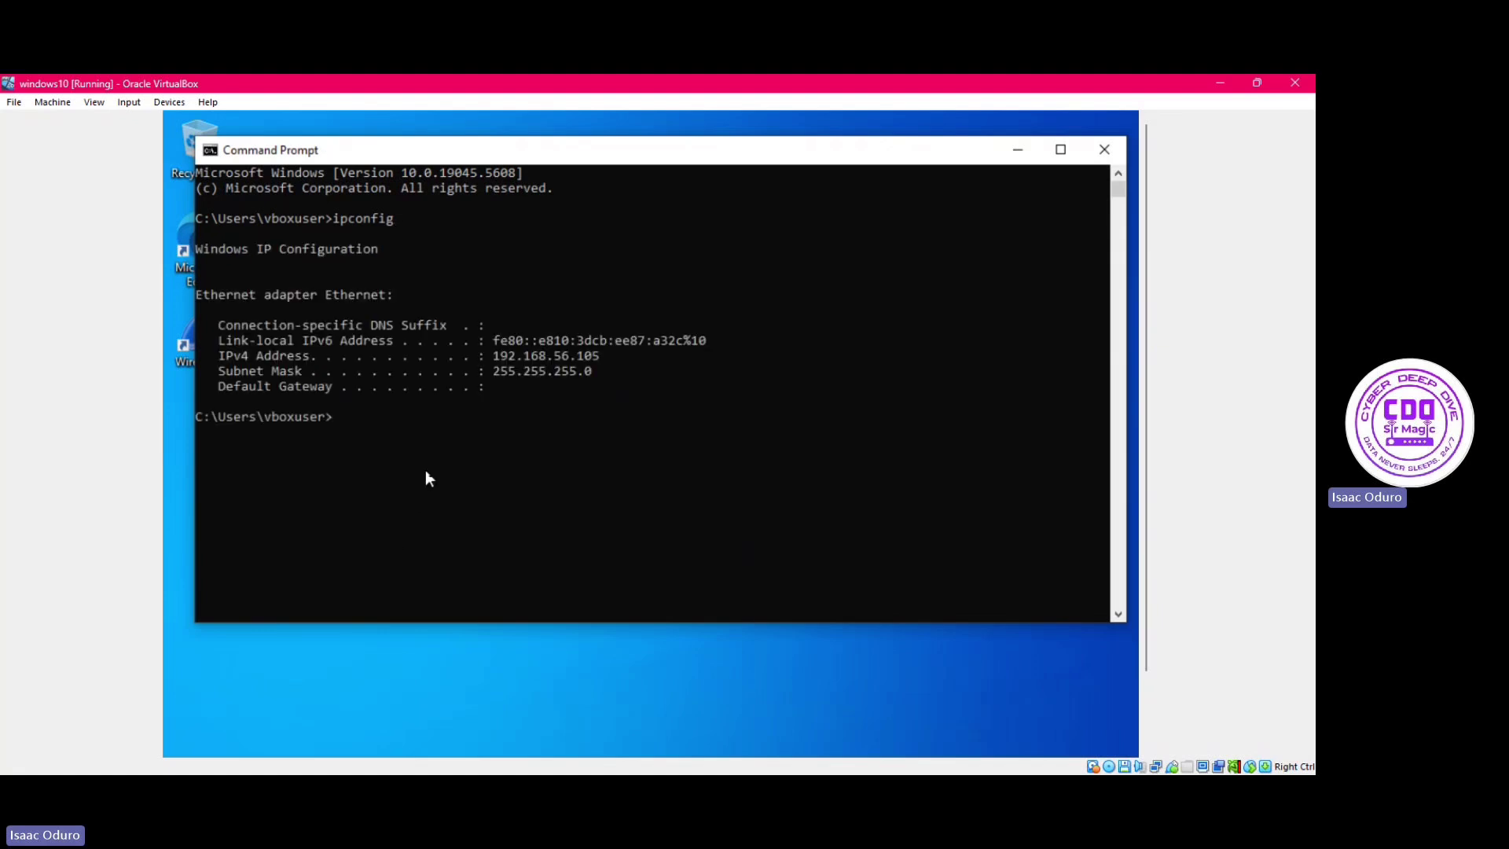
Examine the link-local IPv6 address, IPv4 address, subnet mask and default gateway in the ipconfig output, highlighting them in turn.
left_click_drag(492, 340, 738, 341)
left_click(732, 294)
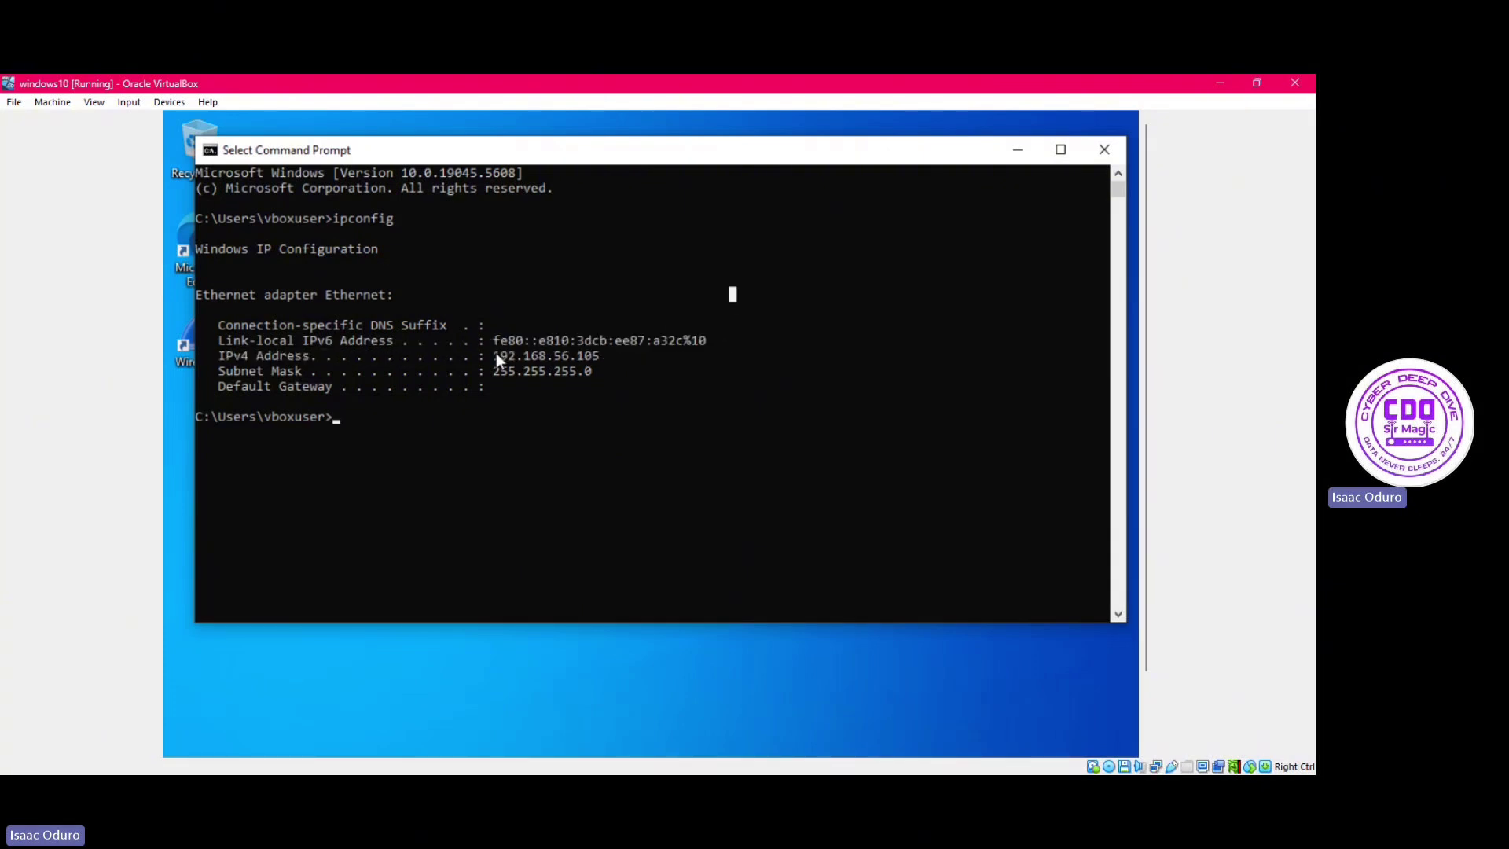
left_click_drag(493, 355, 629, 360)
left_click(641, 416)
left_click_drag(493, 371, 635, 374)
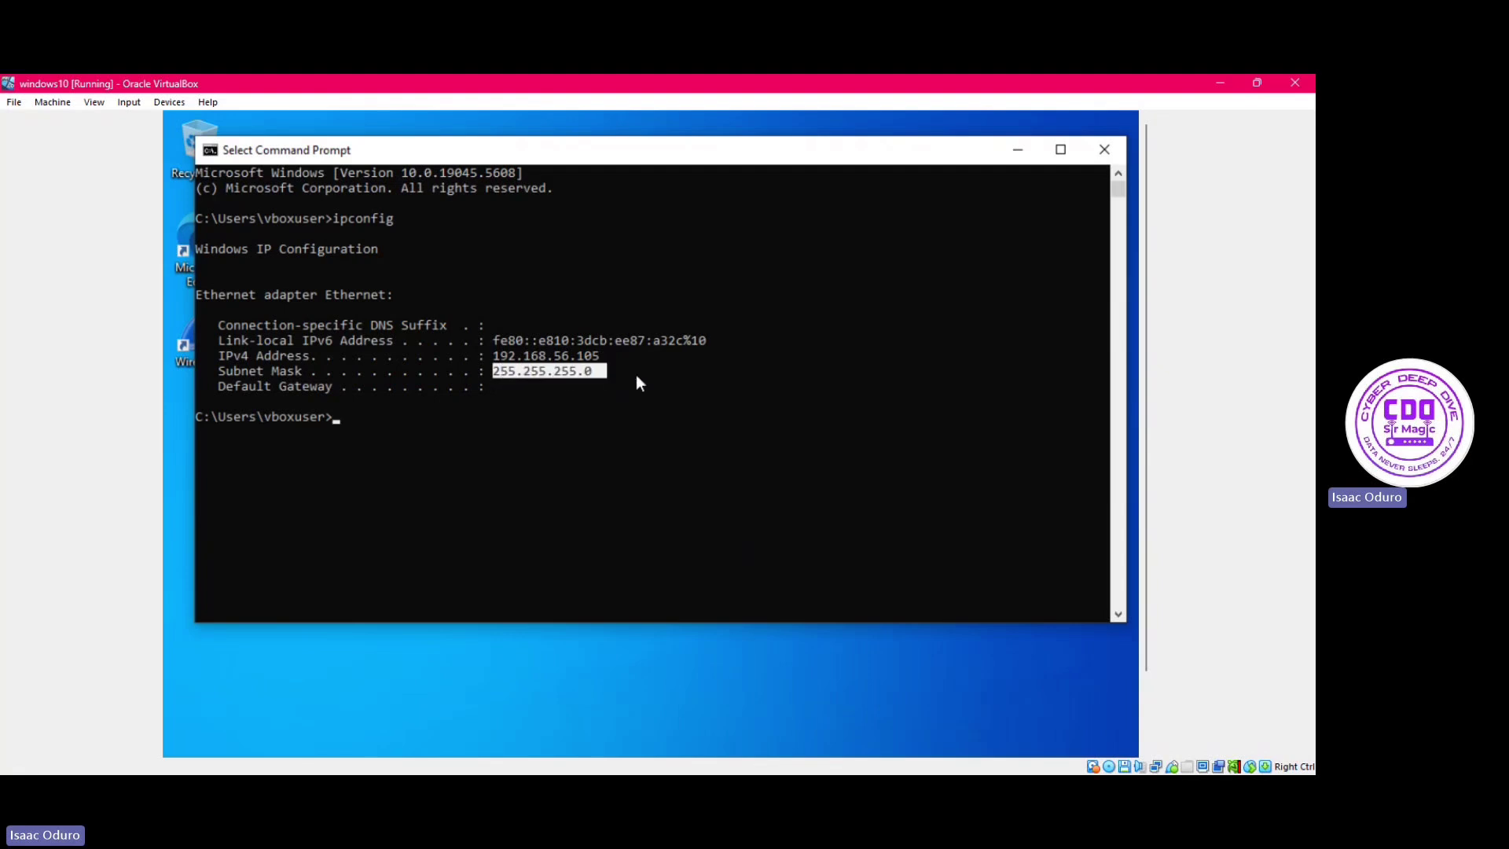
left_click(473, 402)
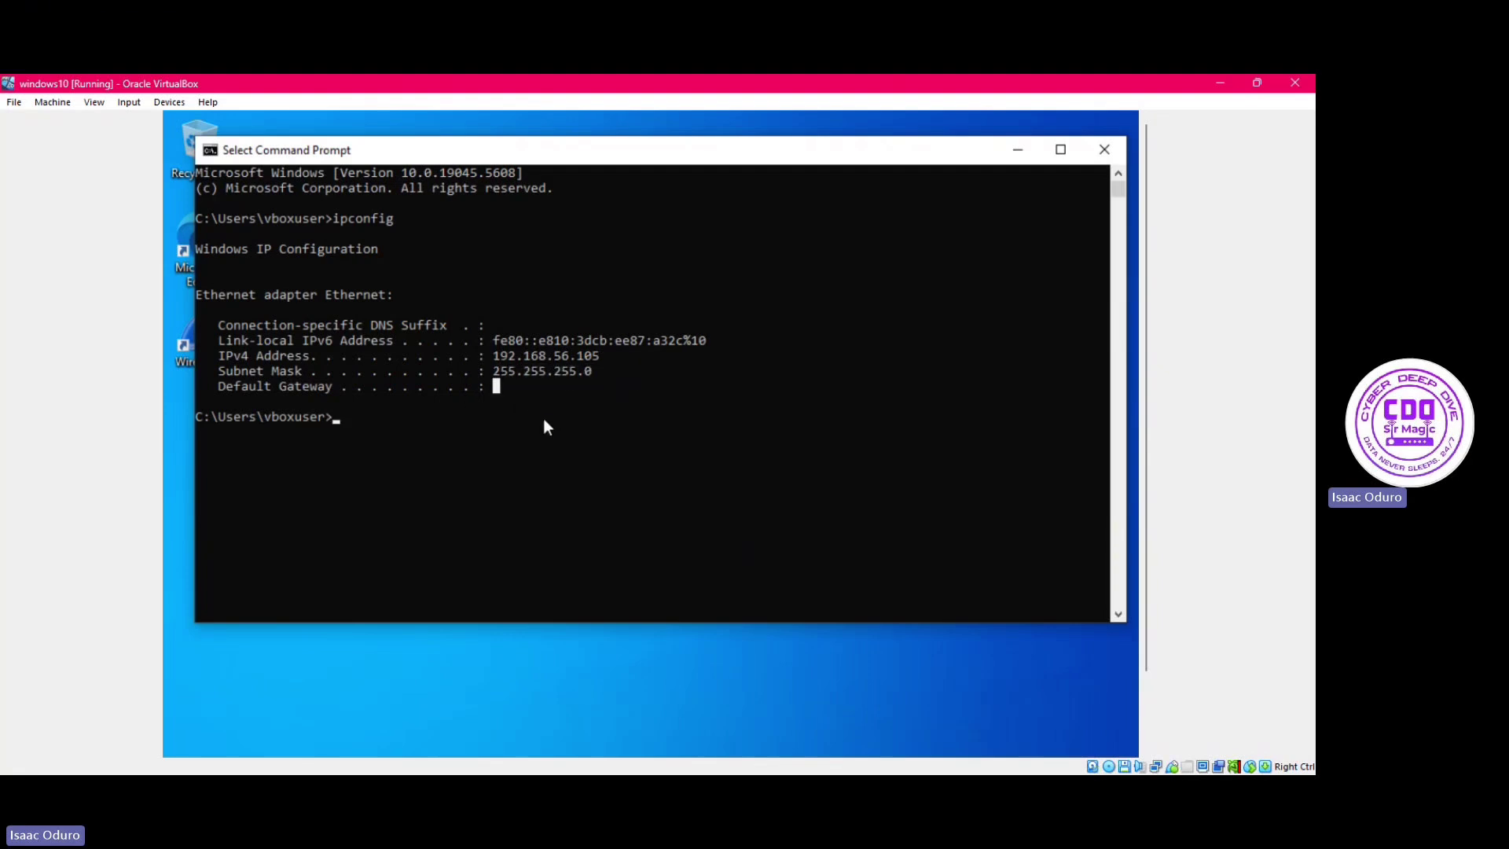
key("Escape")
left_click_drag(495, 357, 611, 357)
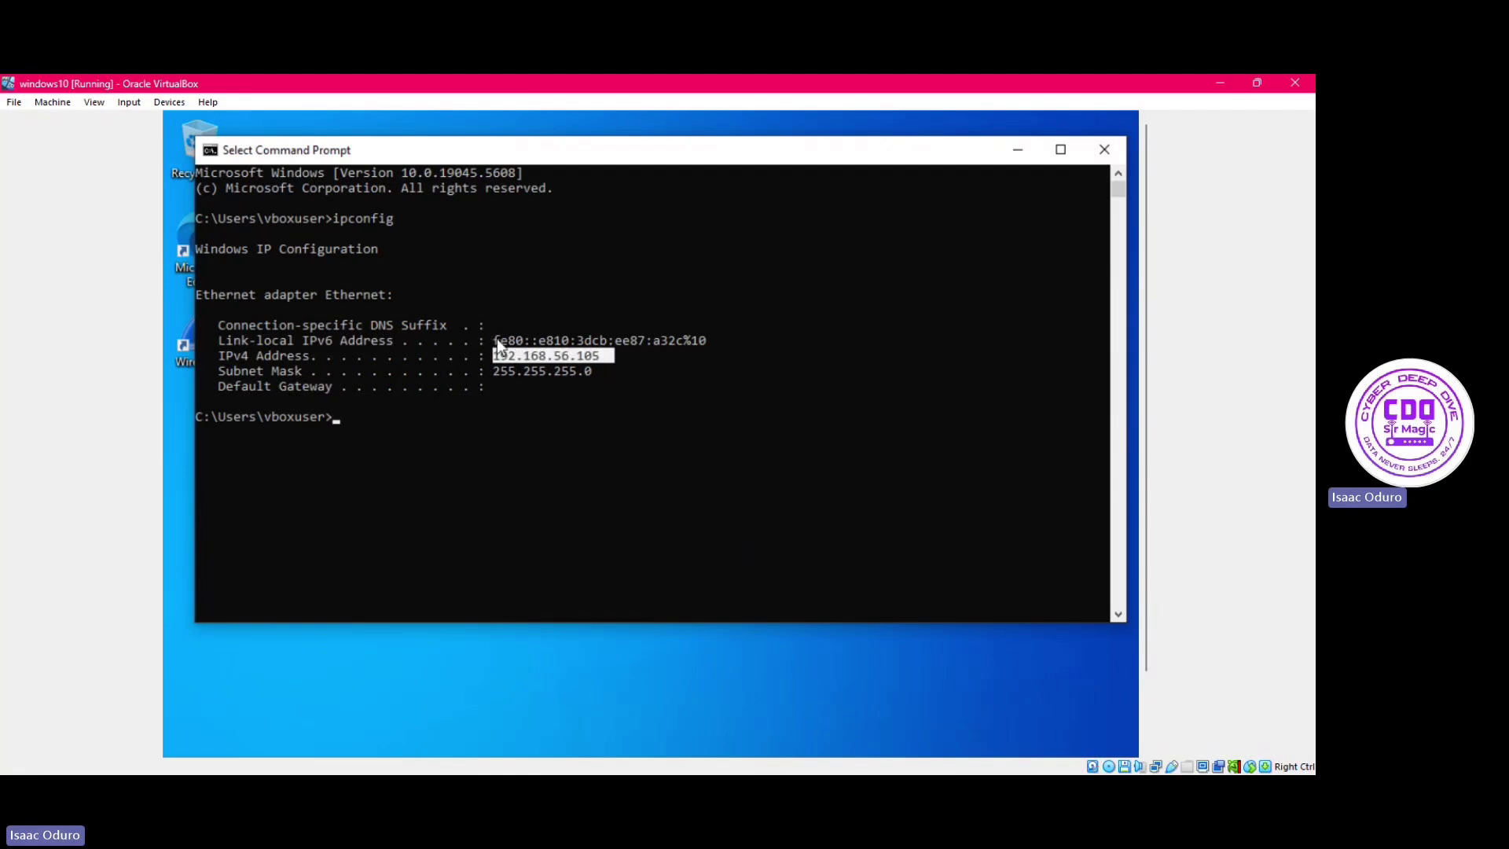
left_click_drag(495, 346, 710, 348)
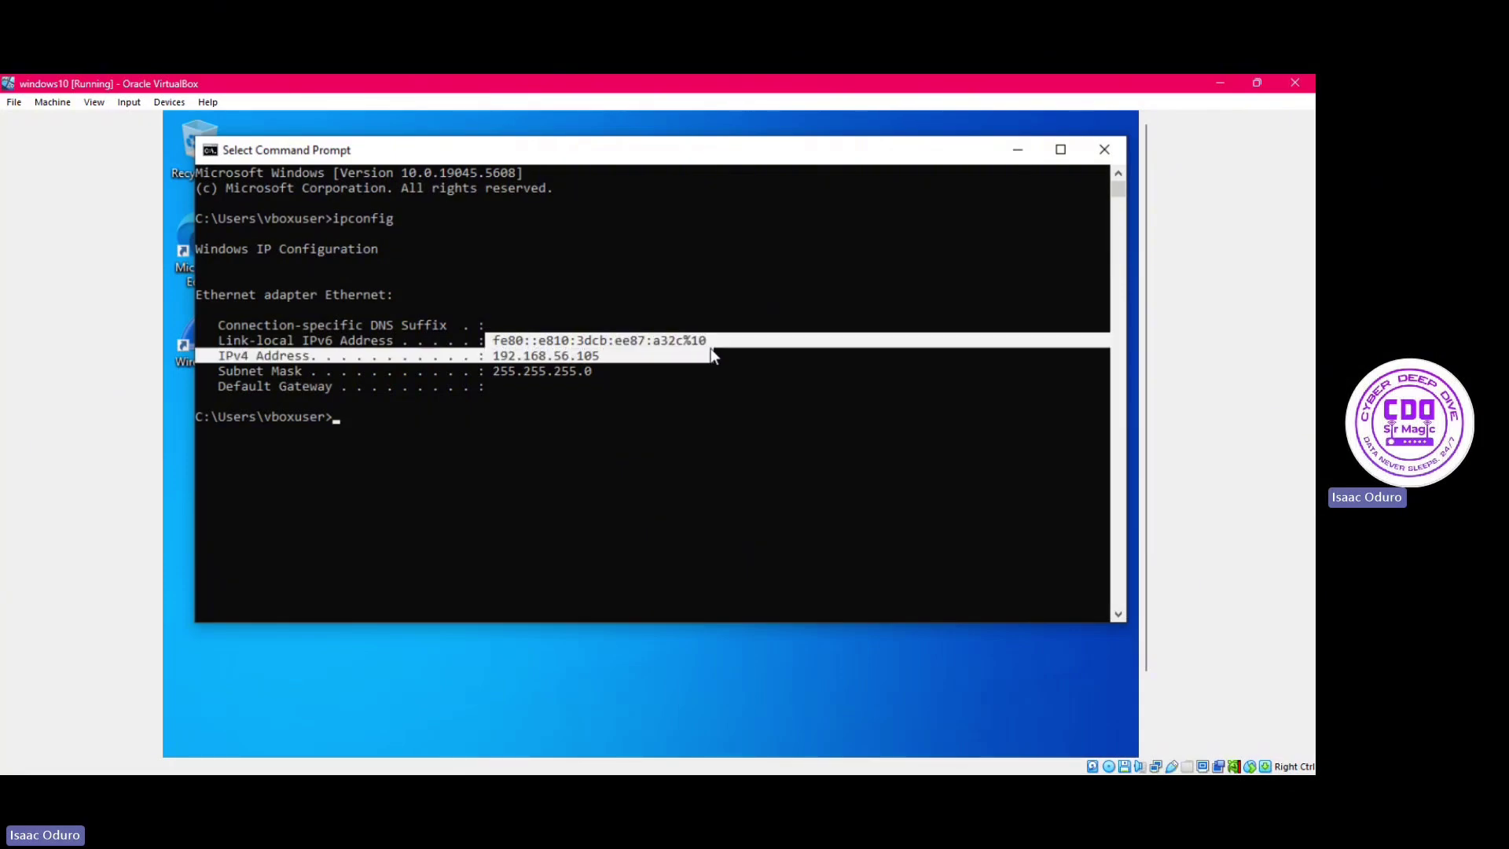
right_click(756, 399)
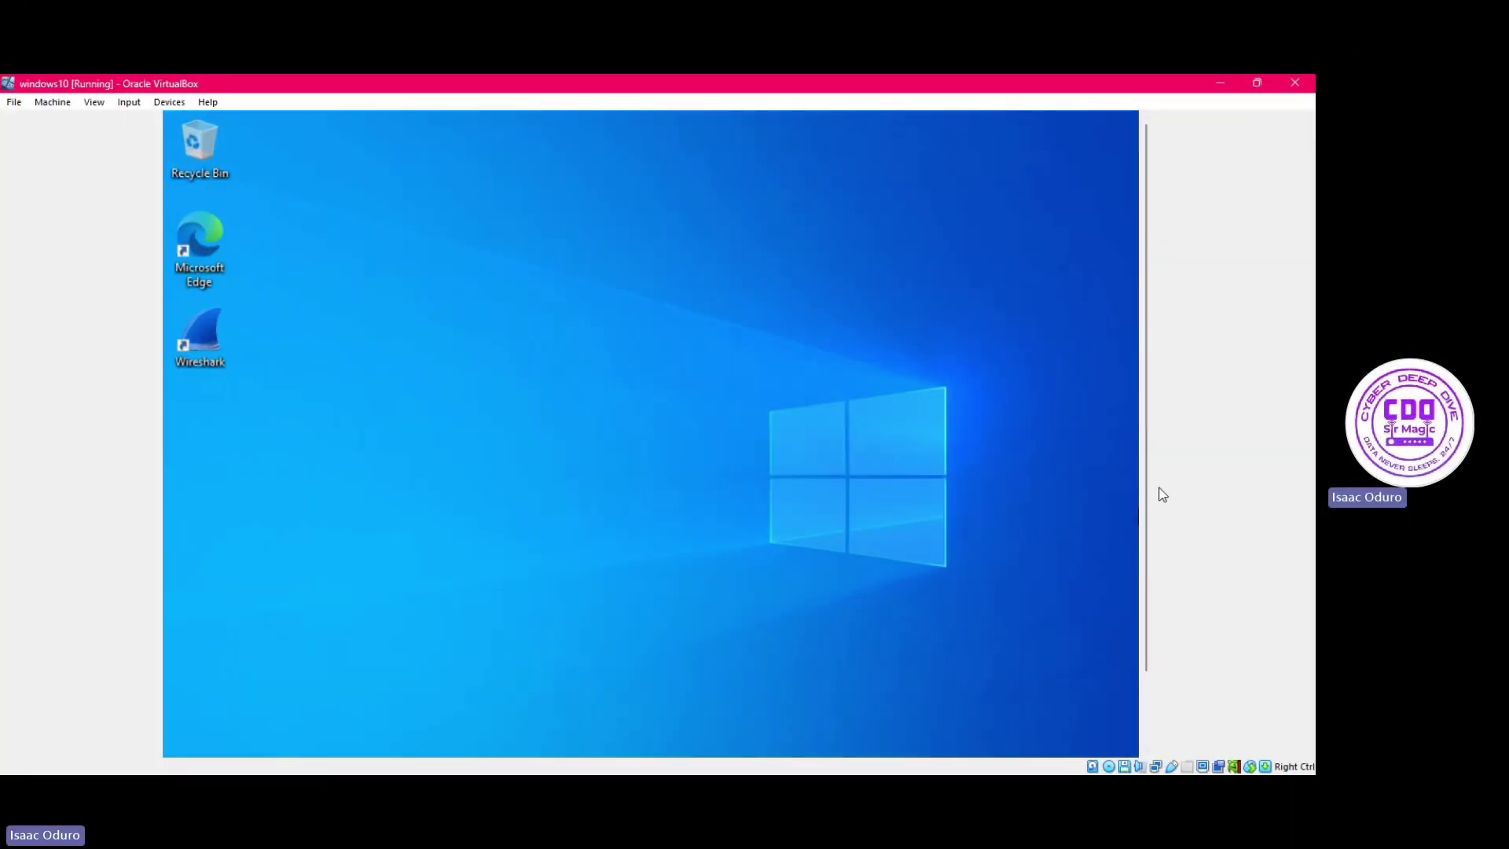
Open Settings in the Windows 10 virtual machine.
left_click_drag(1146, 495, 1151, 583)
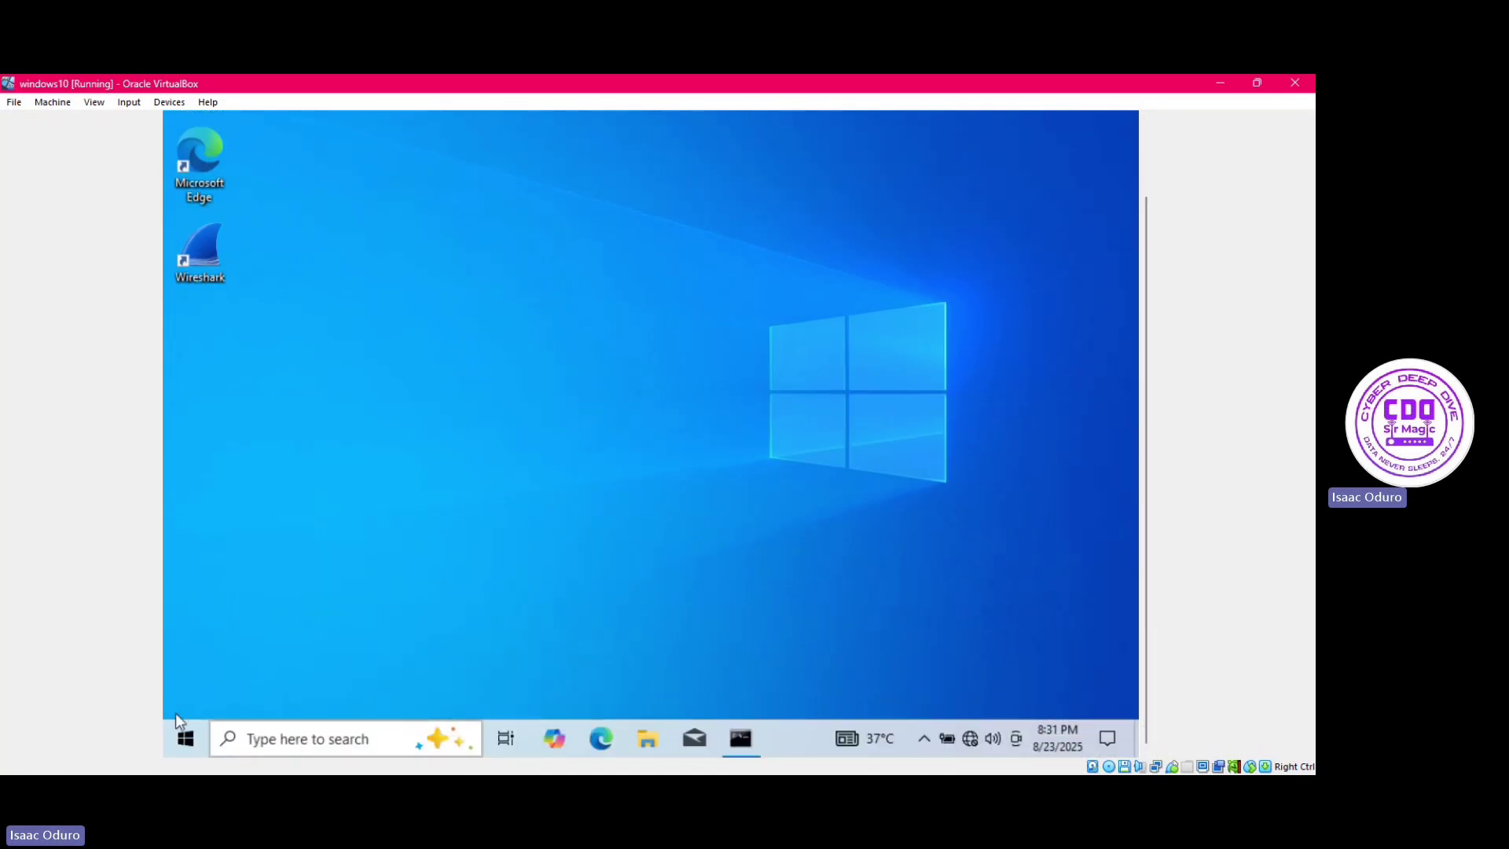
left_click(187, 743)
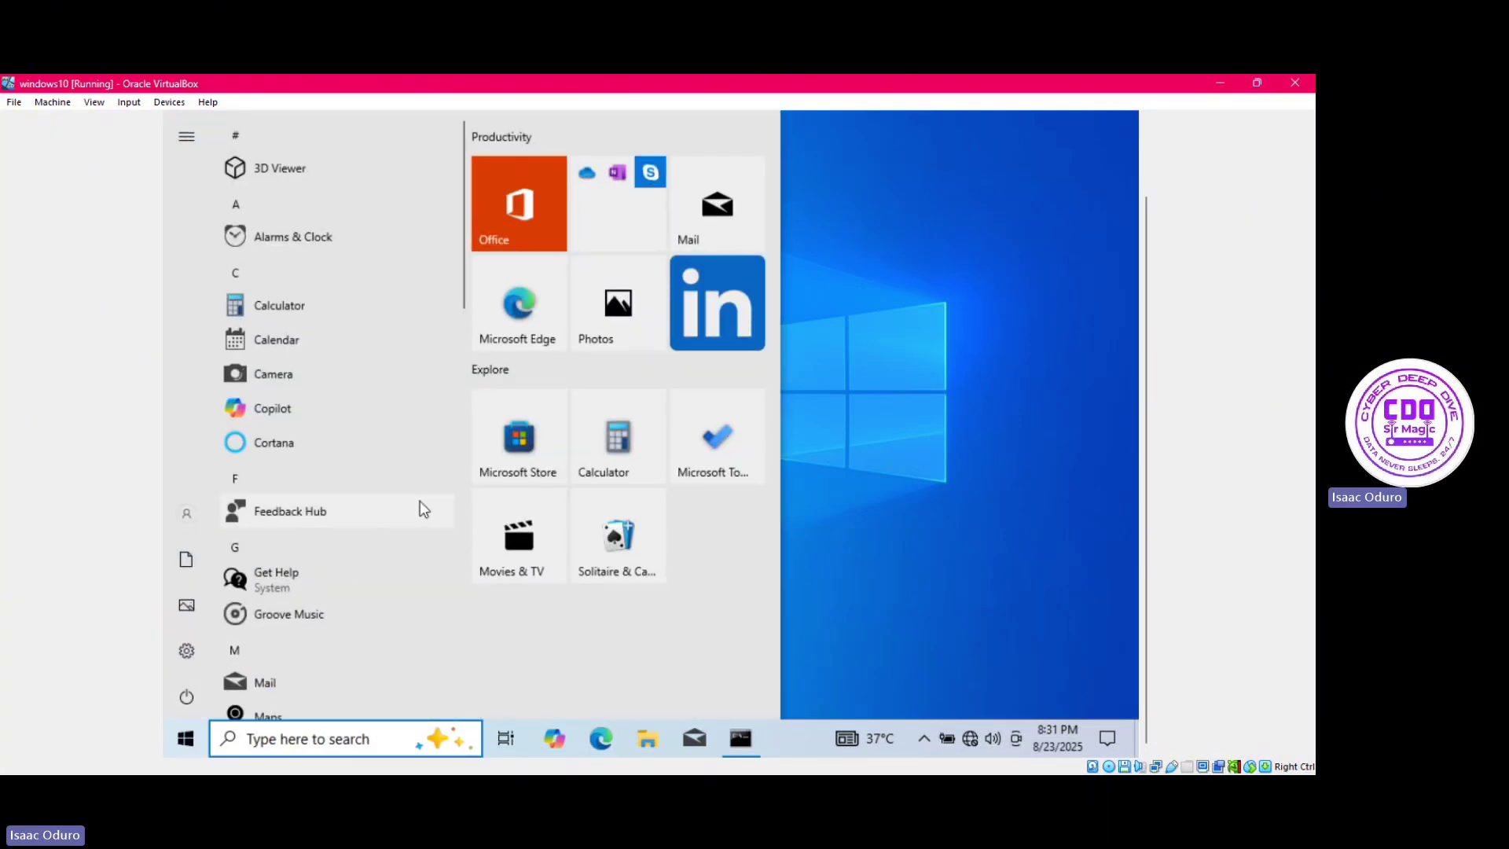
scroll(420, 506, "down", 3)
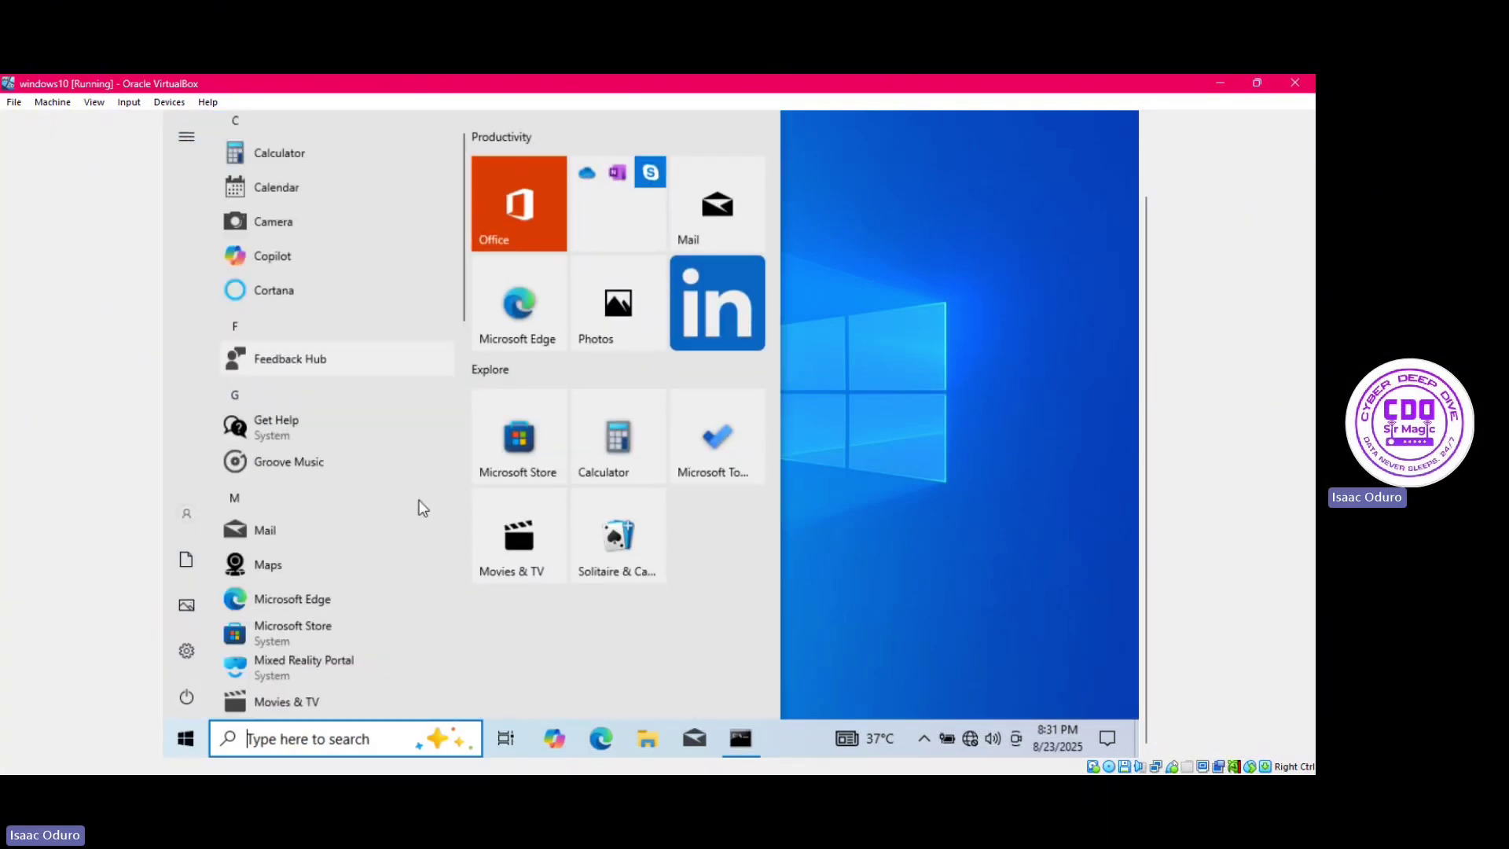
left_click(187, 141)
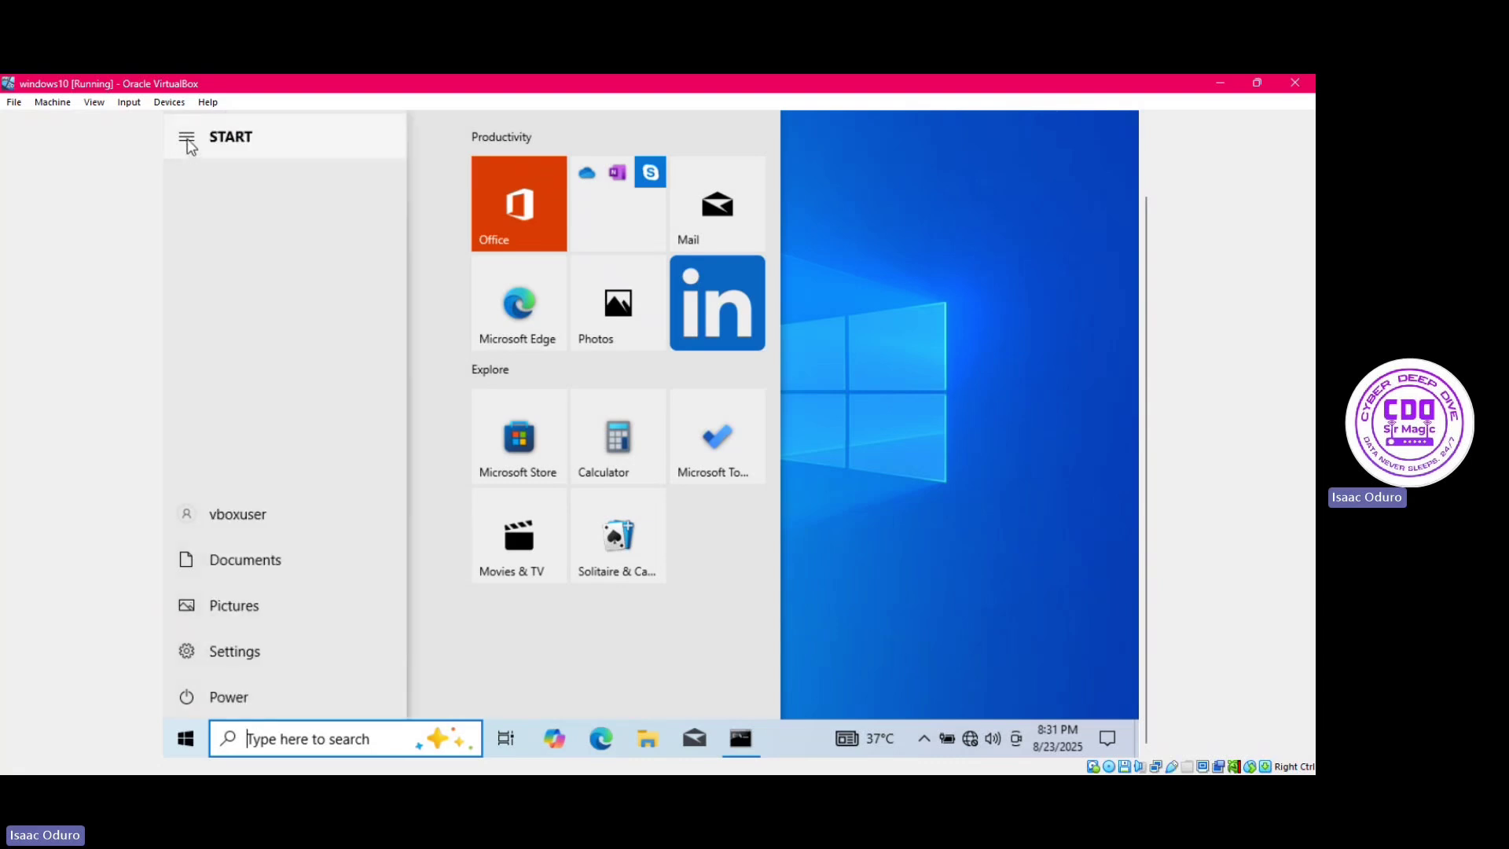
left_click(187, 141)
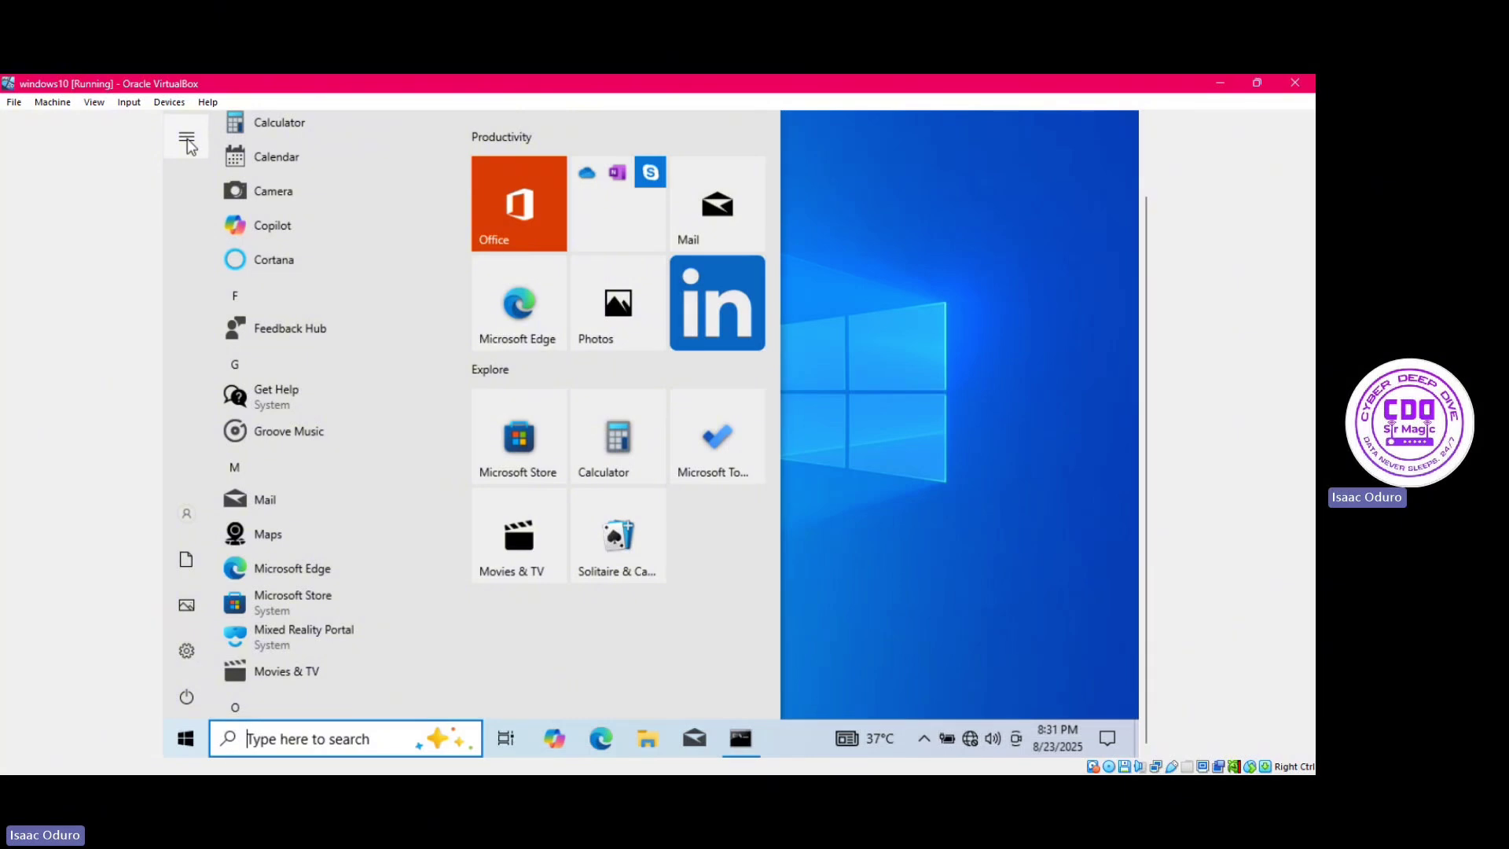
left_click(187, 141)
left_click(188, 144)
left_click(186, 653)
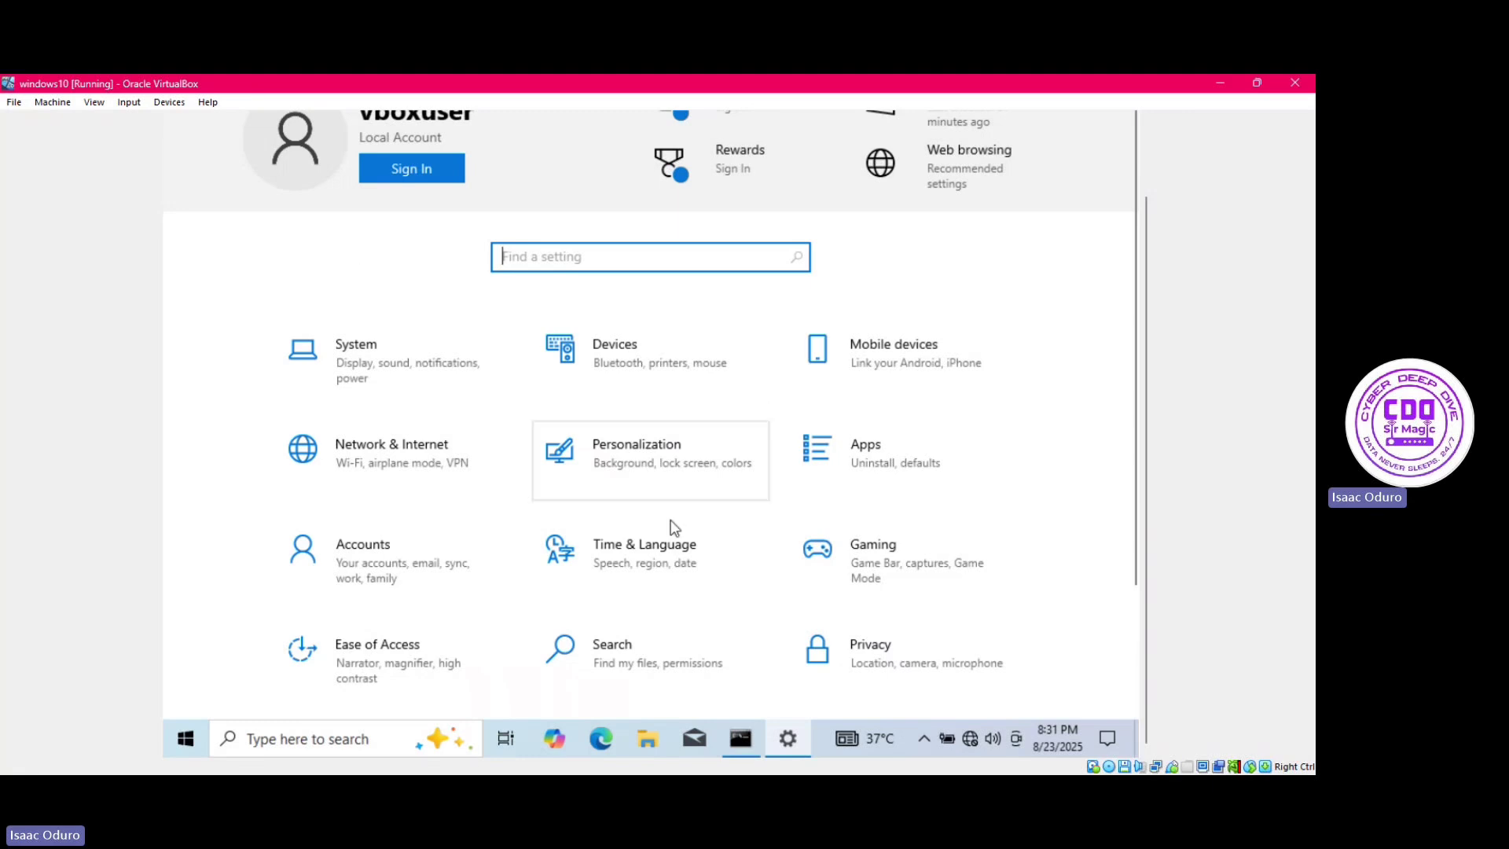
Go to the Ethernet page under Network & Internet and open the adapter options to list the network connections.
scroll(726, 402, "down", 2)
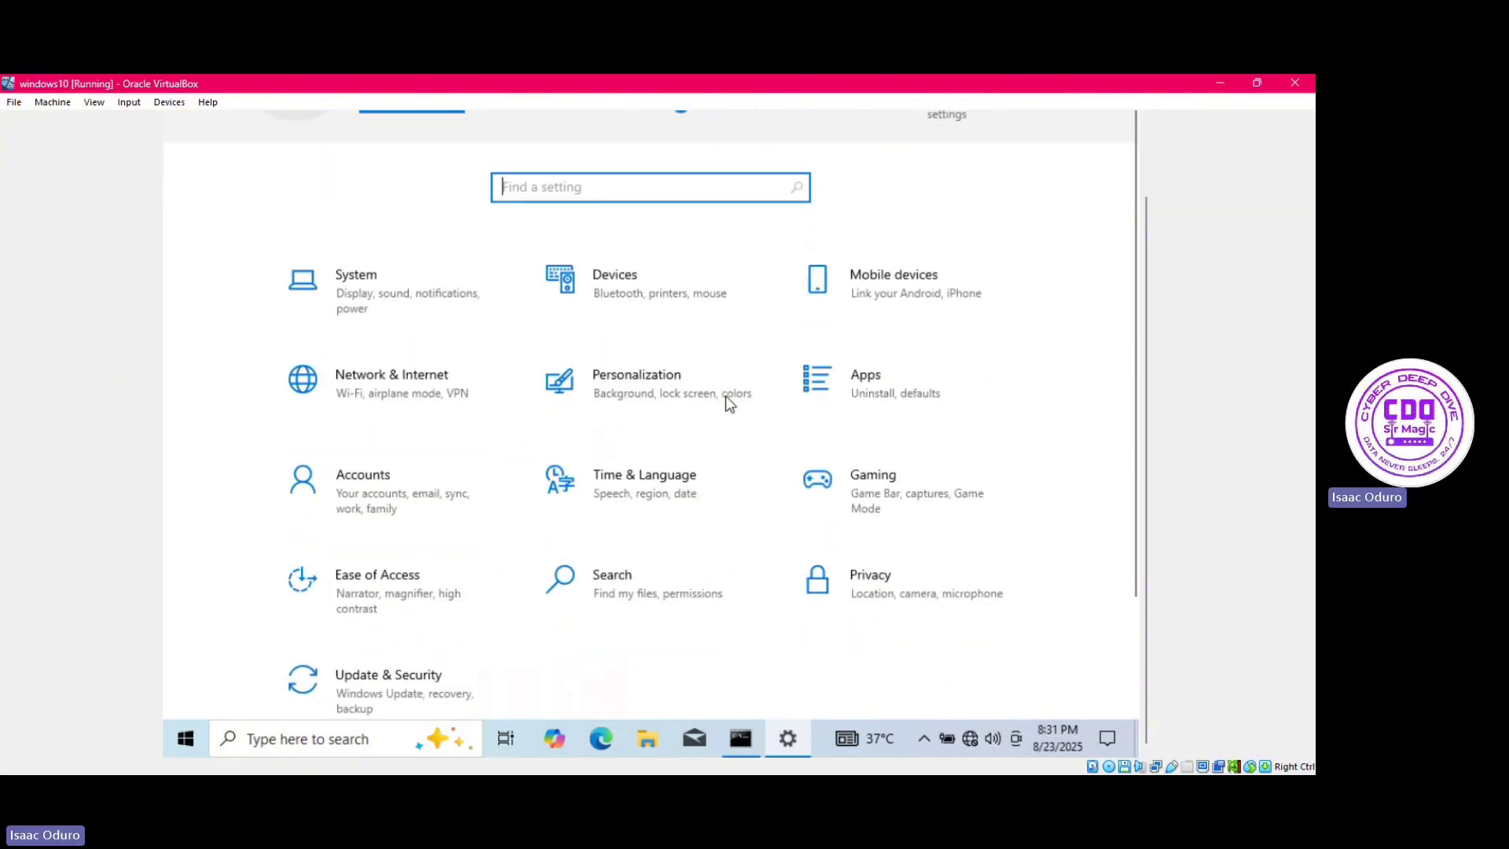
scroll(731, 434, "up", 2)
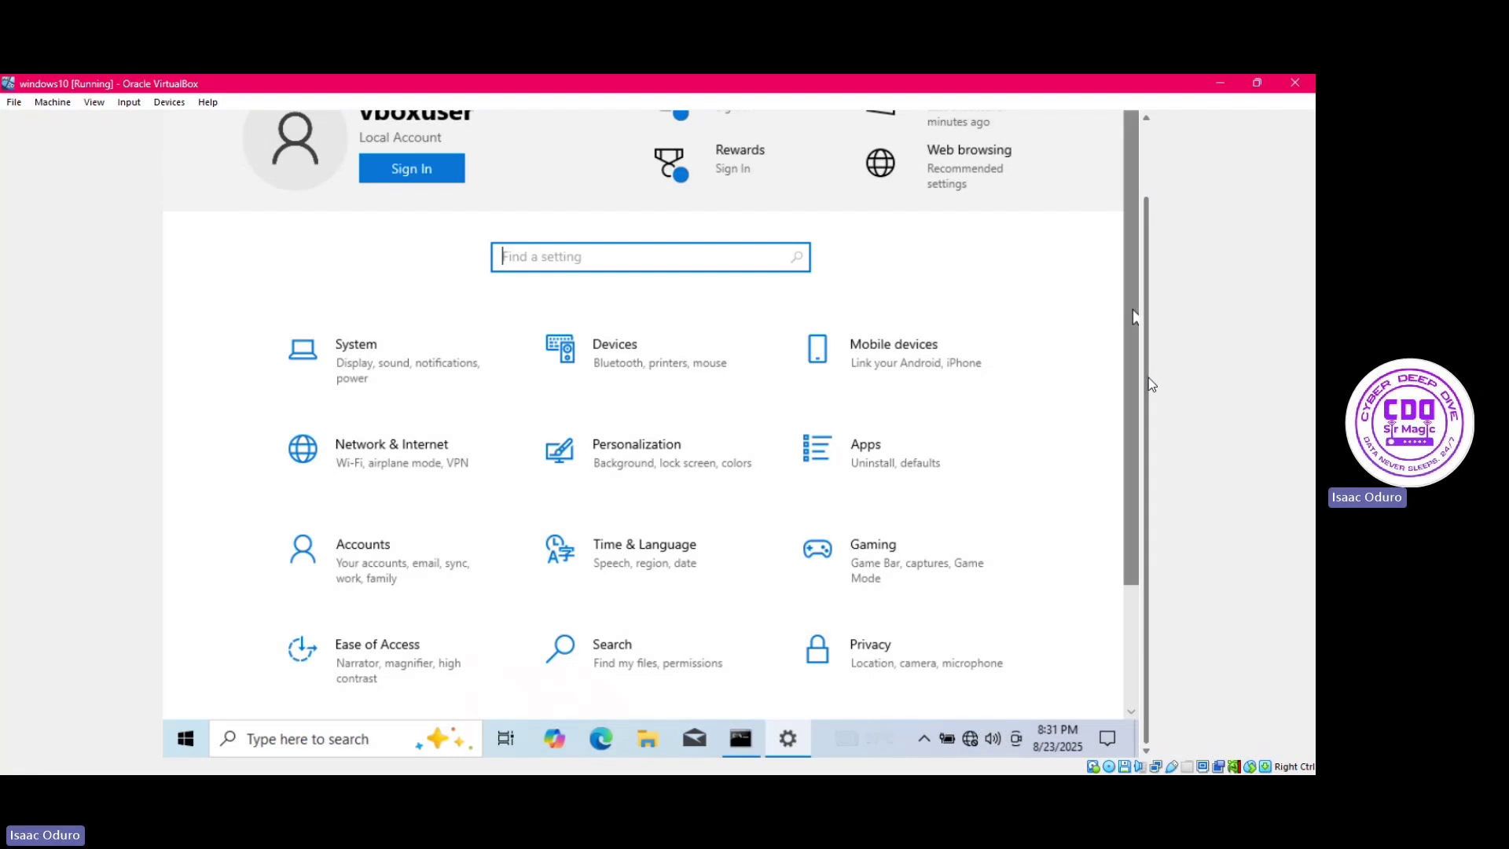
left_click_drag(1150, 380, 1150, 299)
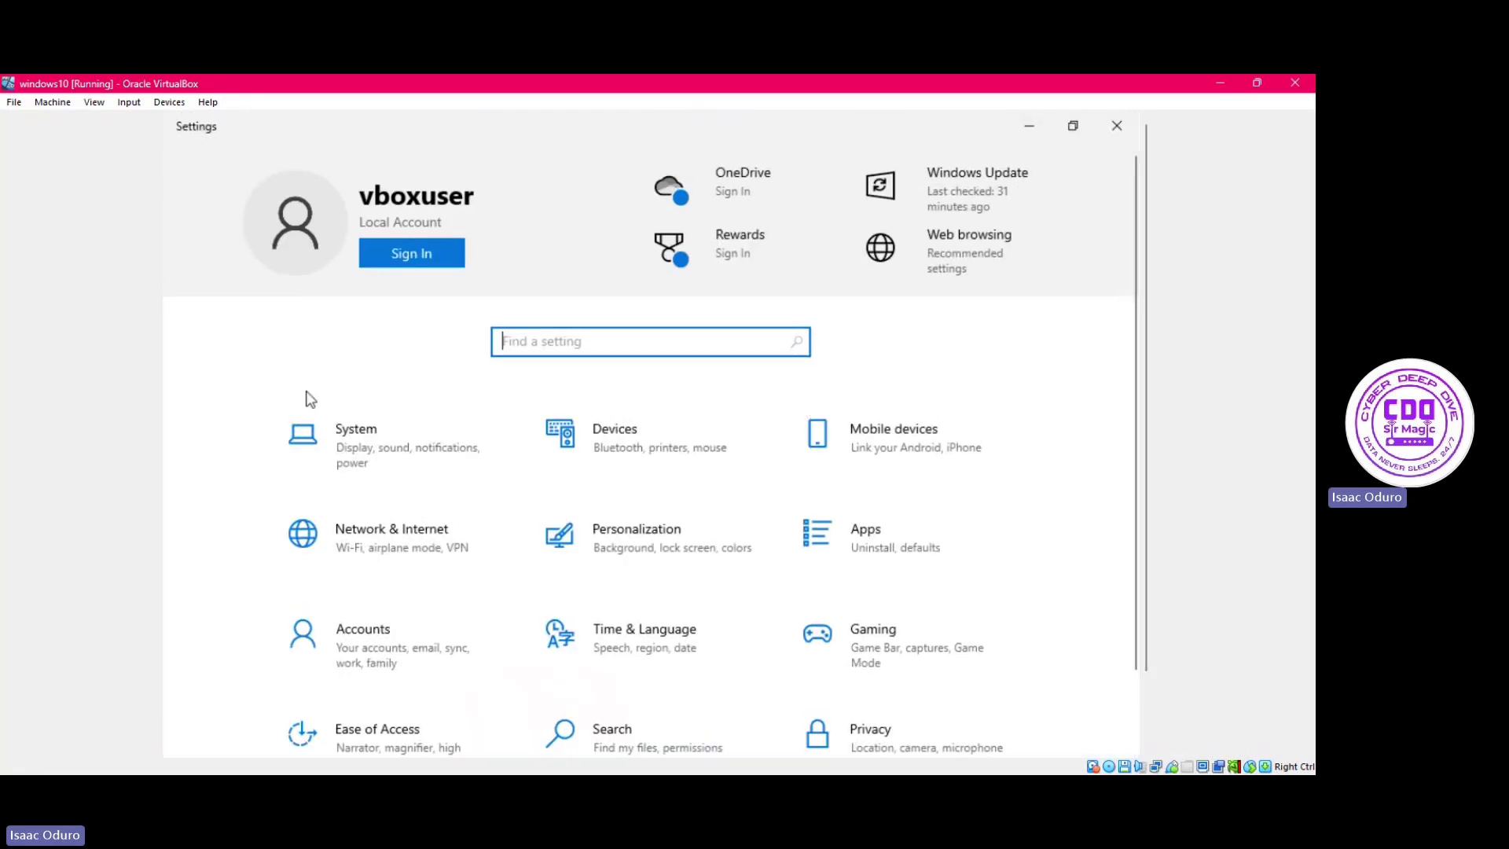
left_click(408, 540)
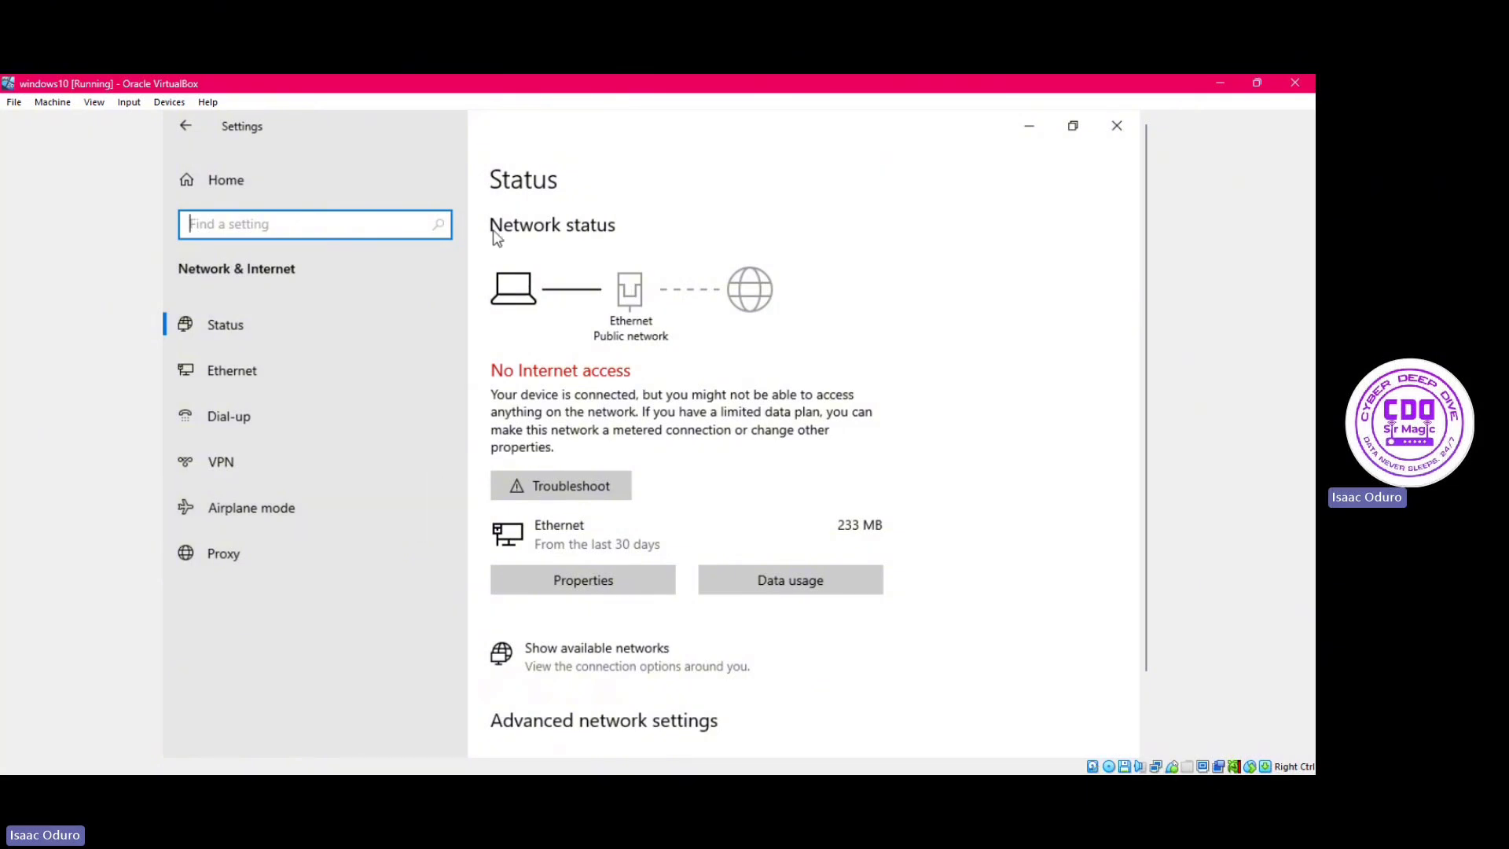
left_click(238, 371)
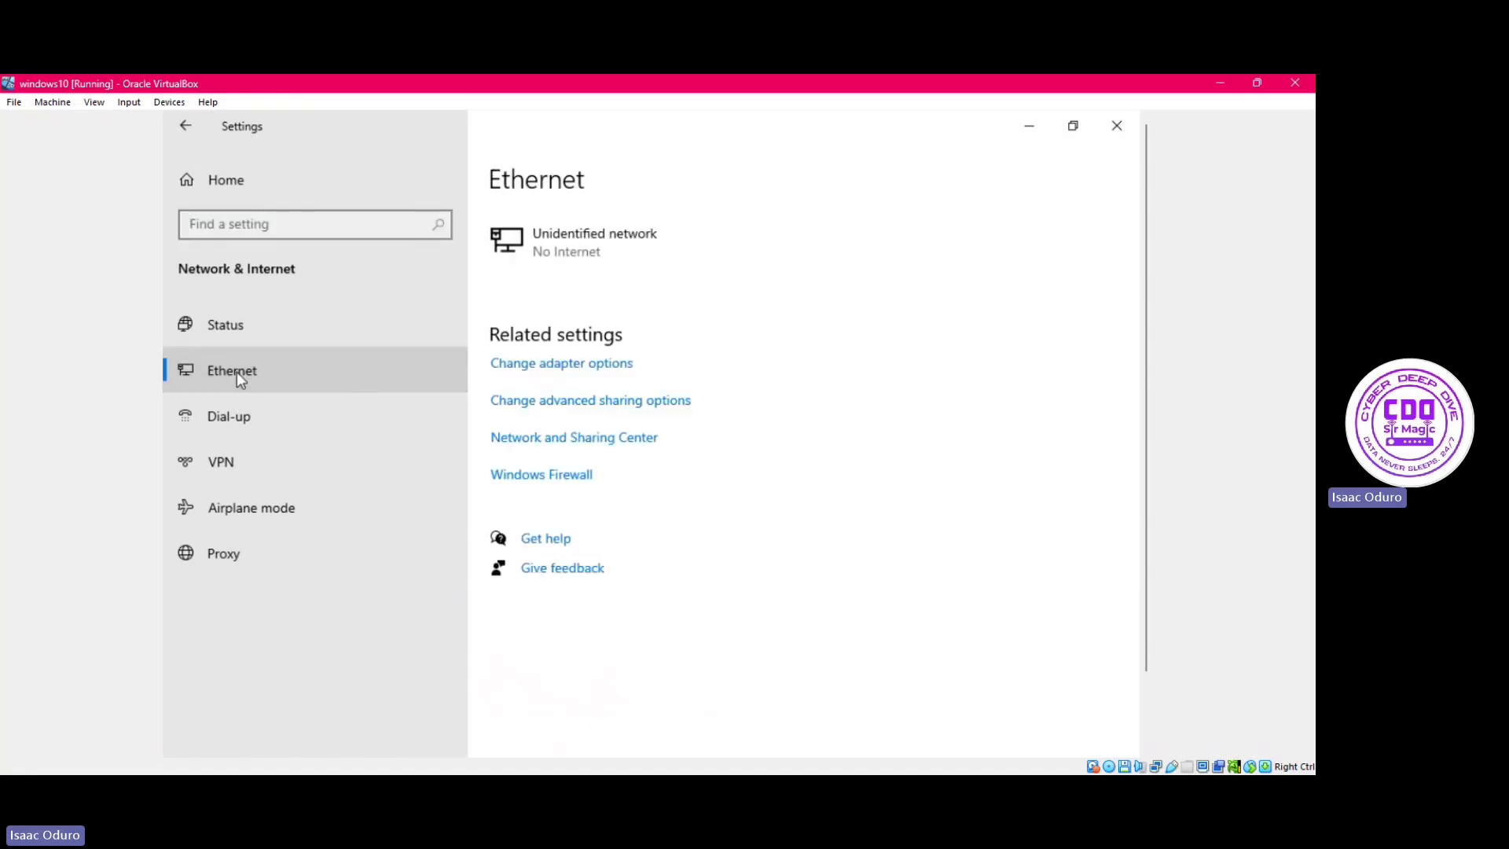
left_click(583, 366)
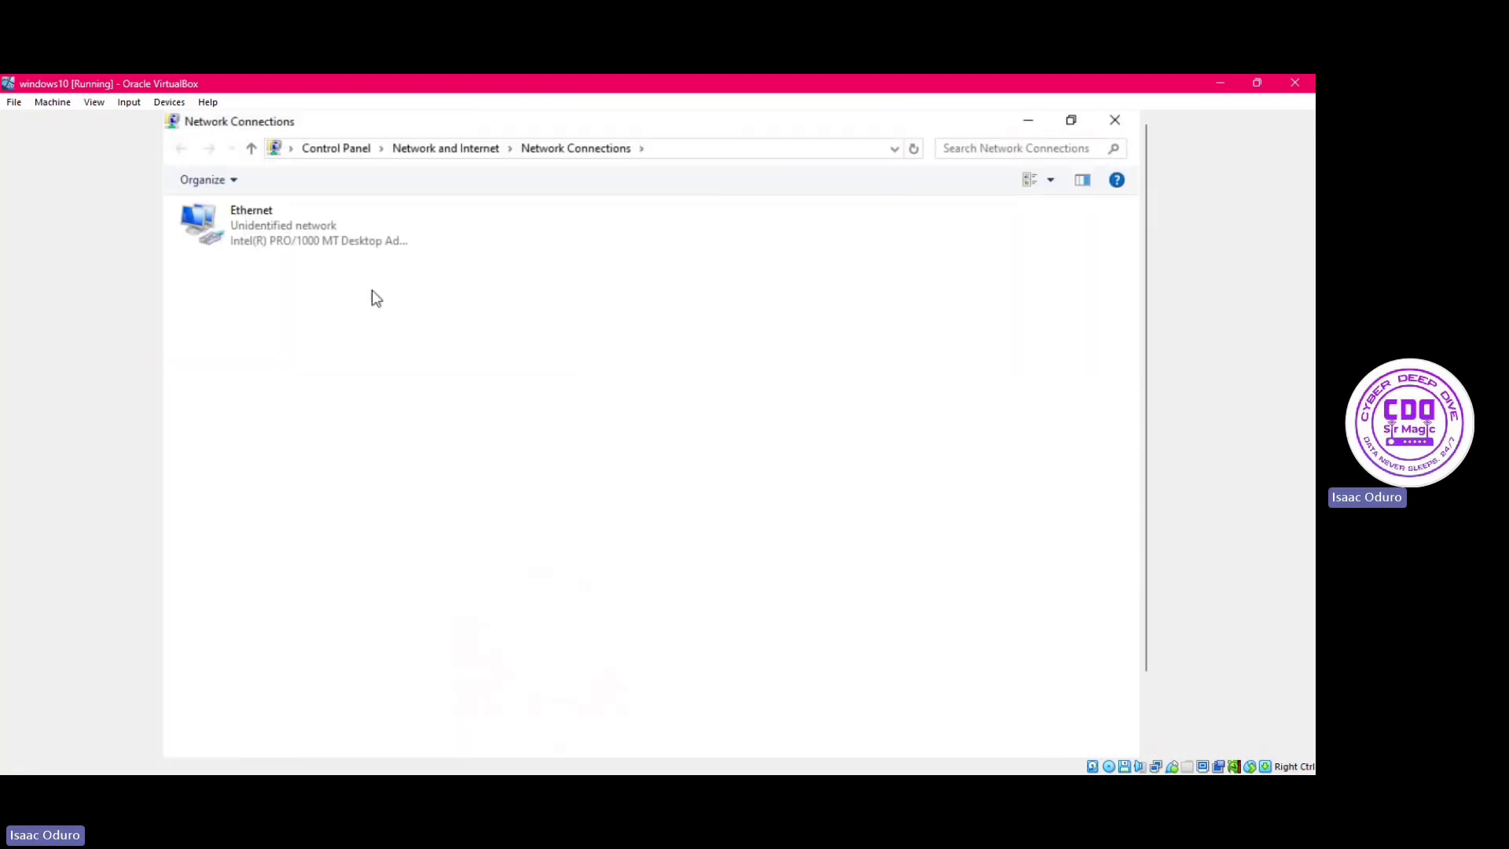
Open the Internet Protocol Version 4 (TCP/IPv4) properties of the Ethernet connection.
right_click(274, 224)
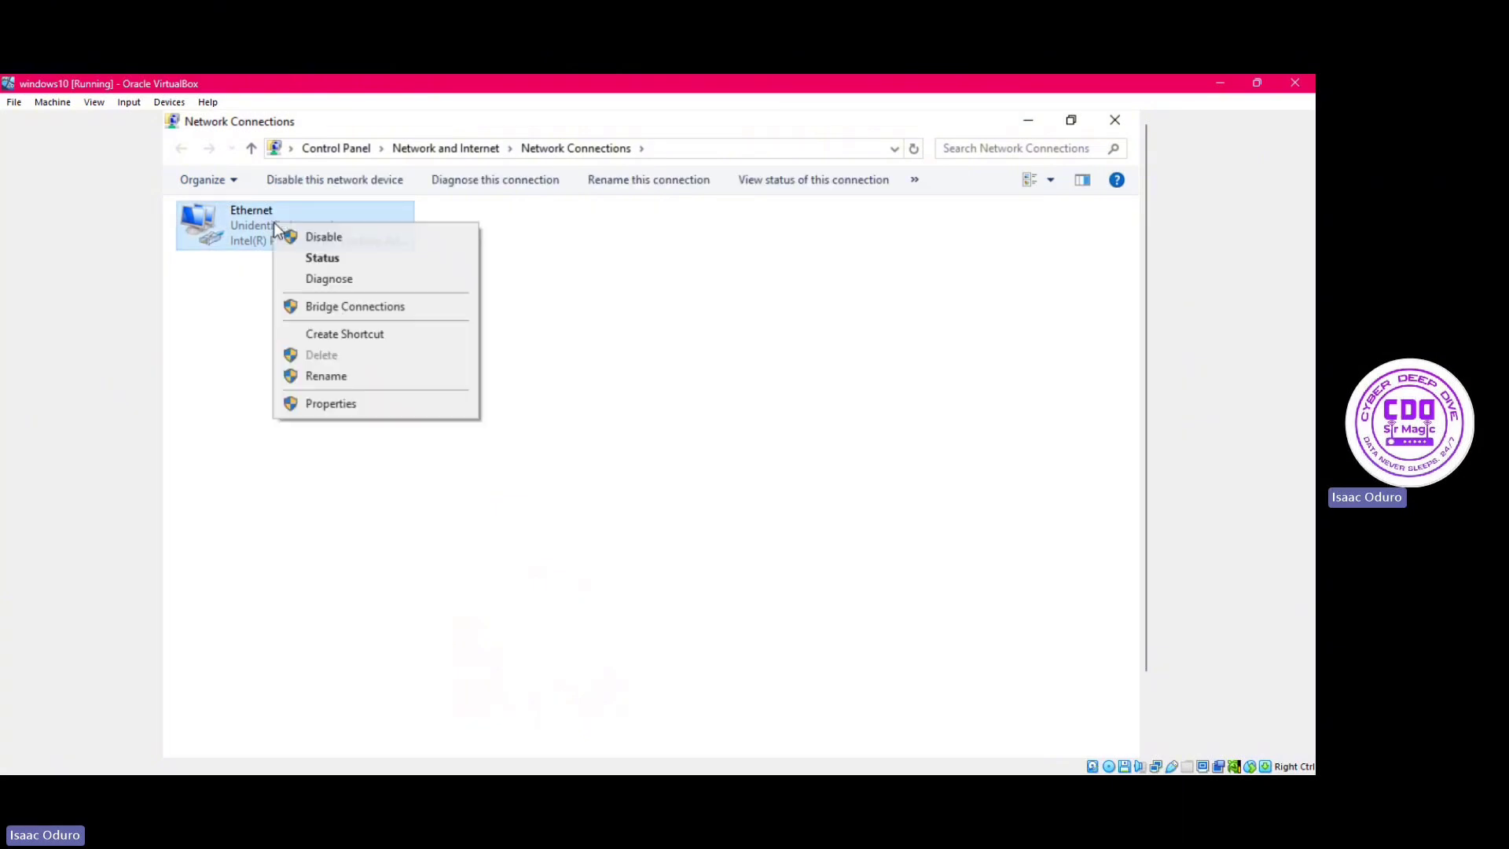
left_click(351, 407)
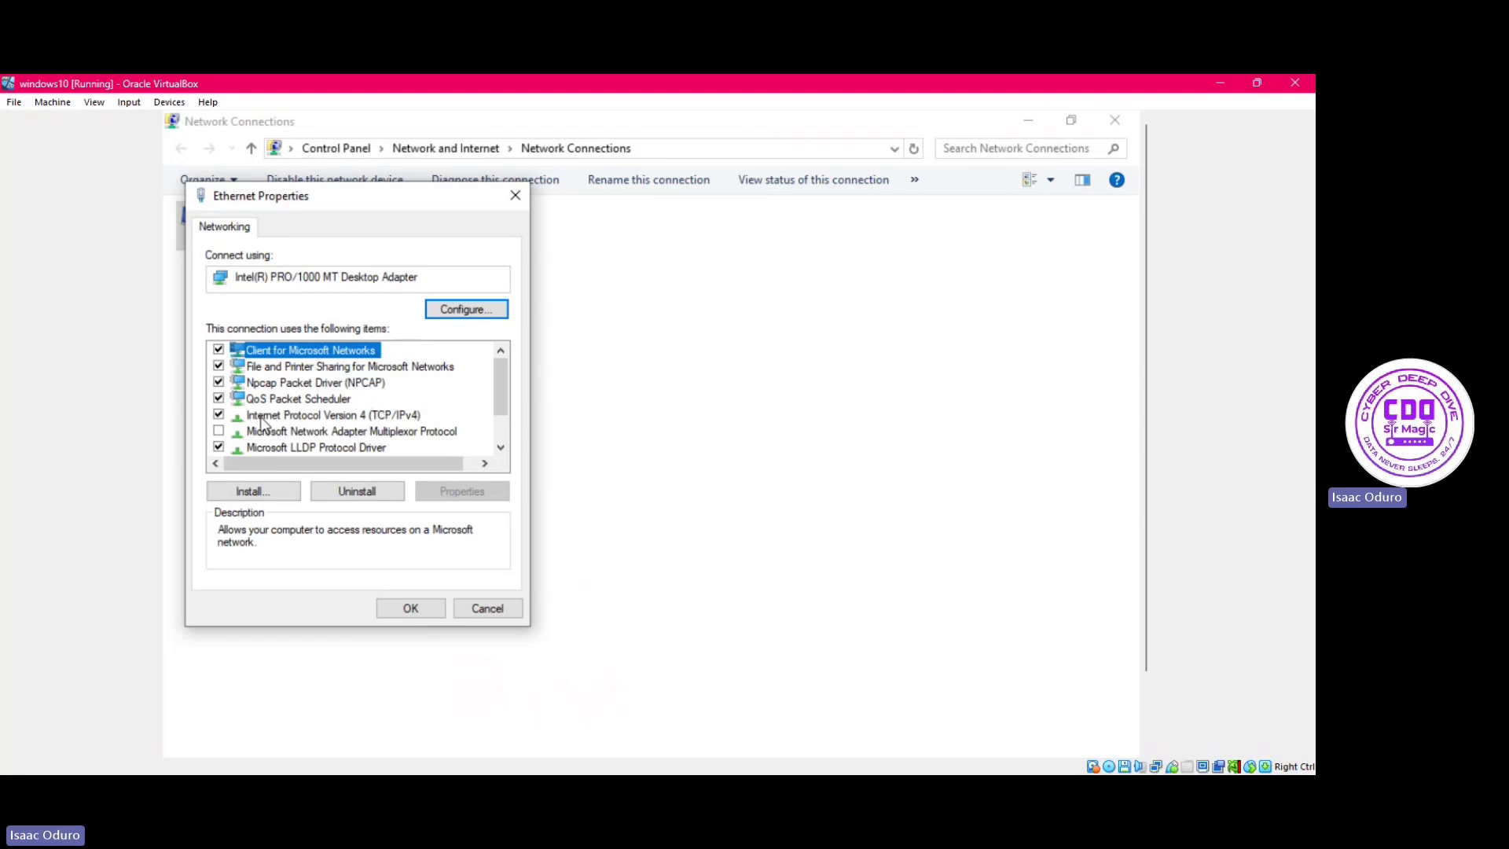
left_click(307, 417)
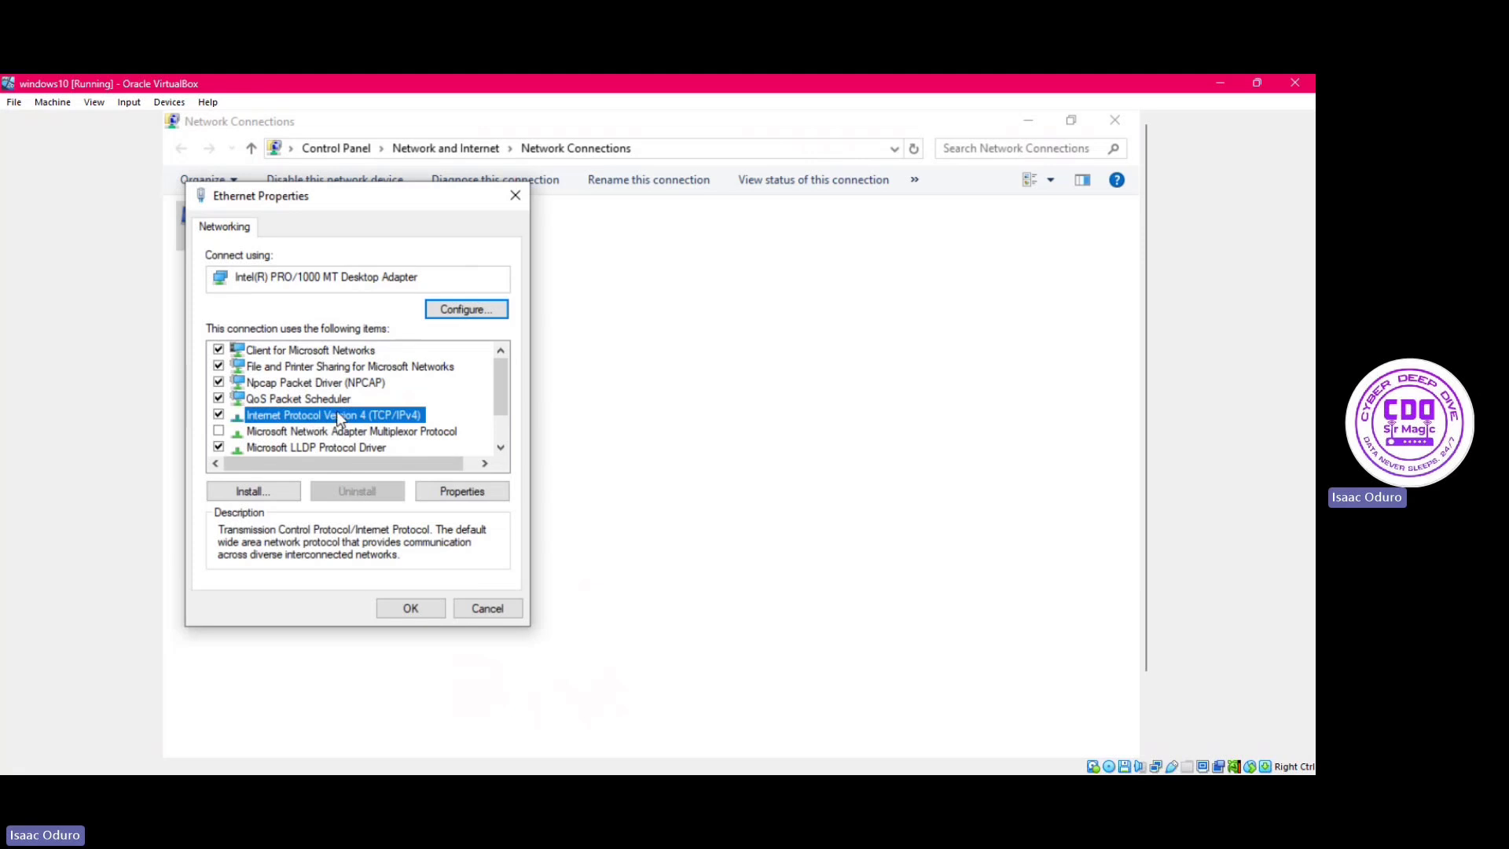
left_click(460, 492)
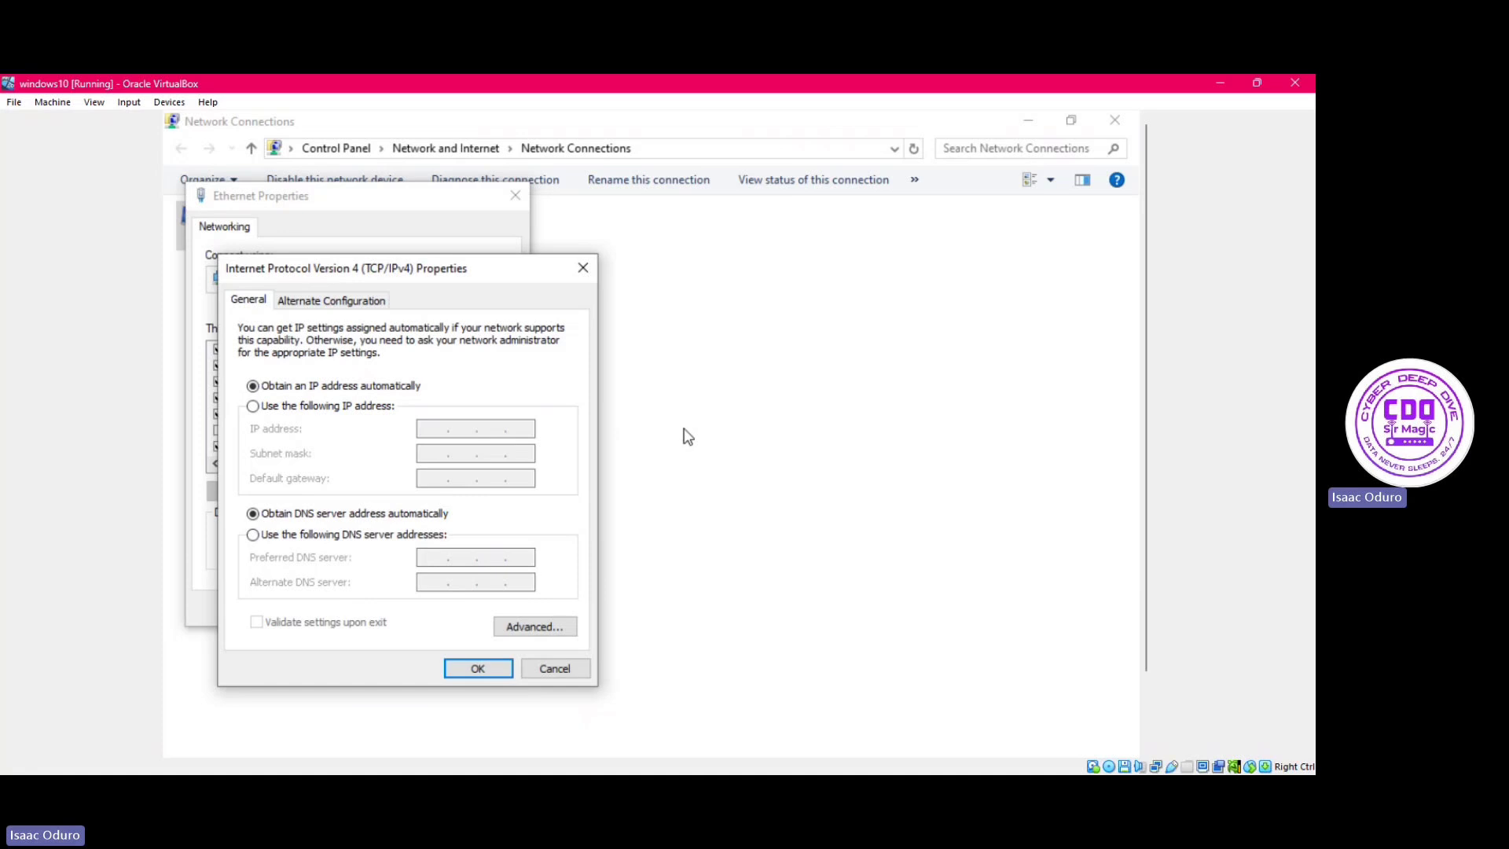
Switch to manual IP addressing and enter IP address 192.168.170.20 with subnet mask 255.255.255.0.
left_click(253, 406)
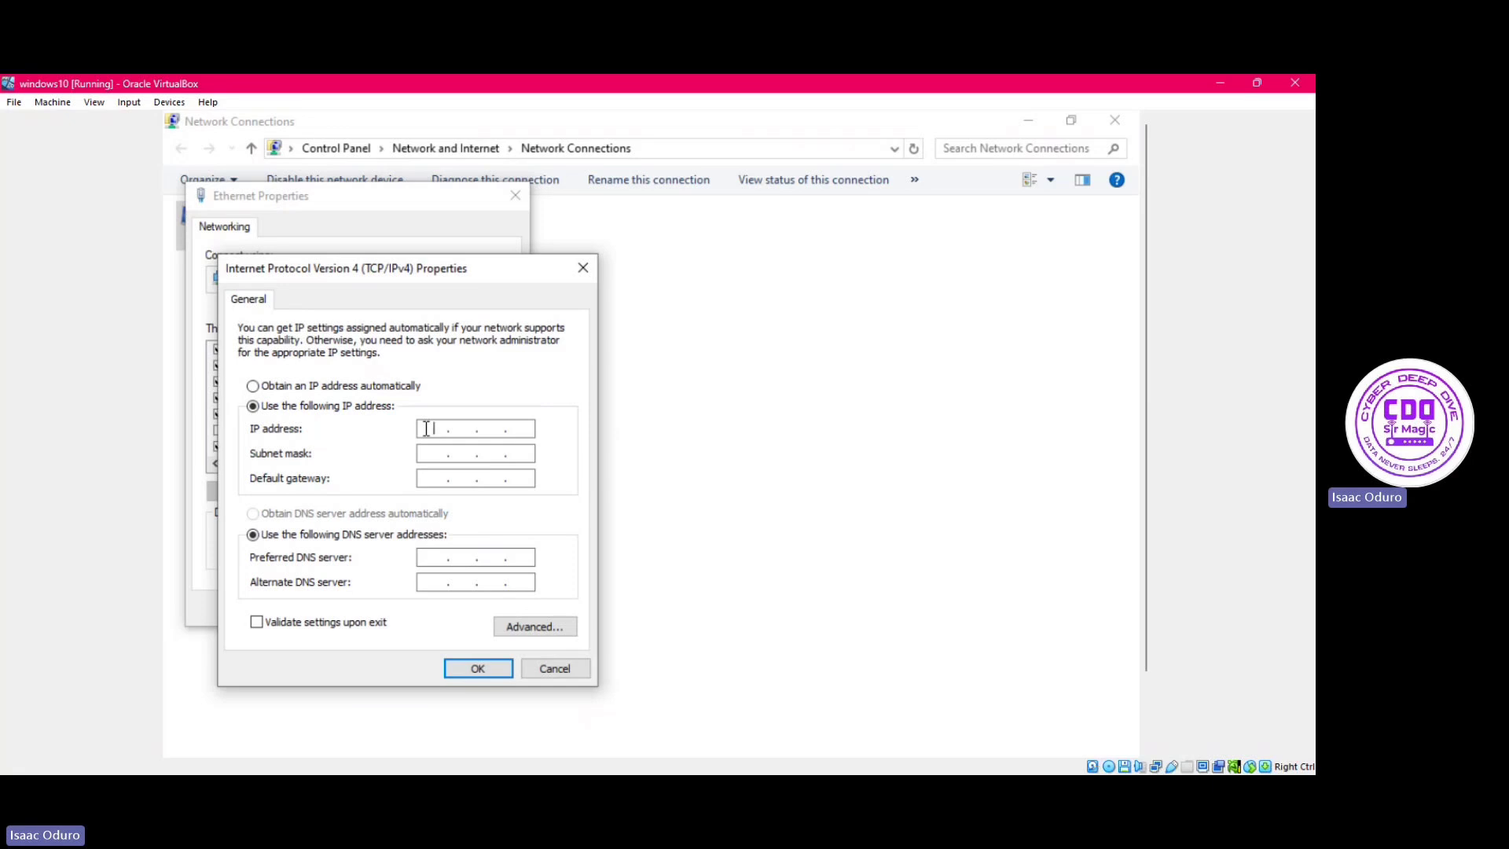
left_click(426, 429)
type("192 . 168 . 170 . 20")
left_click(443, 451)
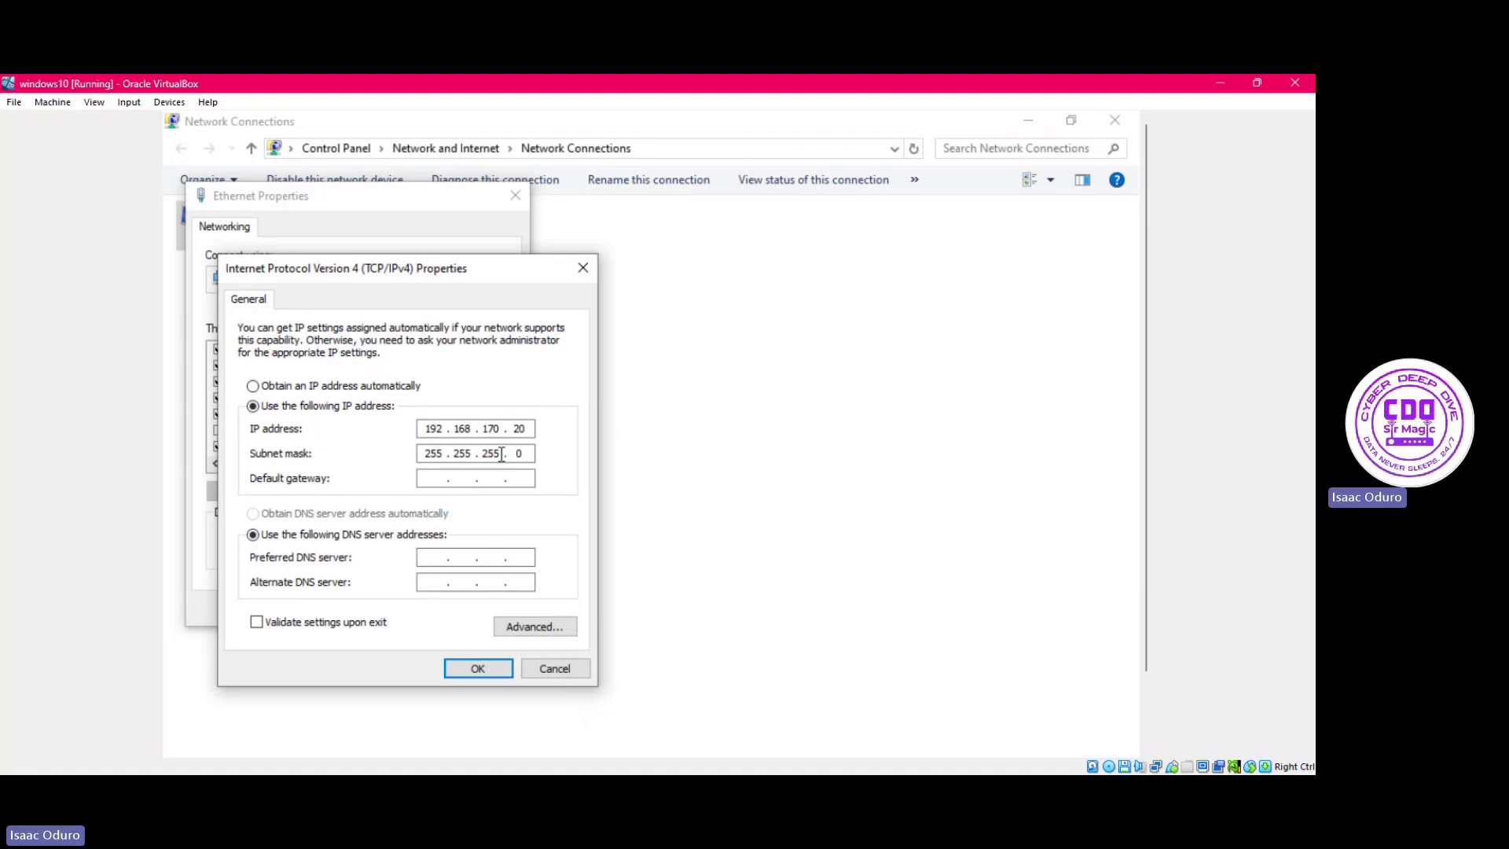
key("Tab")
key("shift+Tab")
left_click(500, 454)
Enter 10.25.25.15 as the default gateway for the manual IP configuration.
key("Tab")
type("10")
key("Tab")
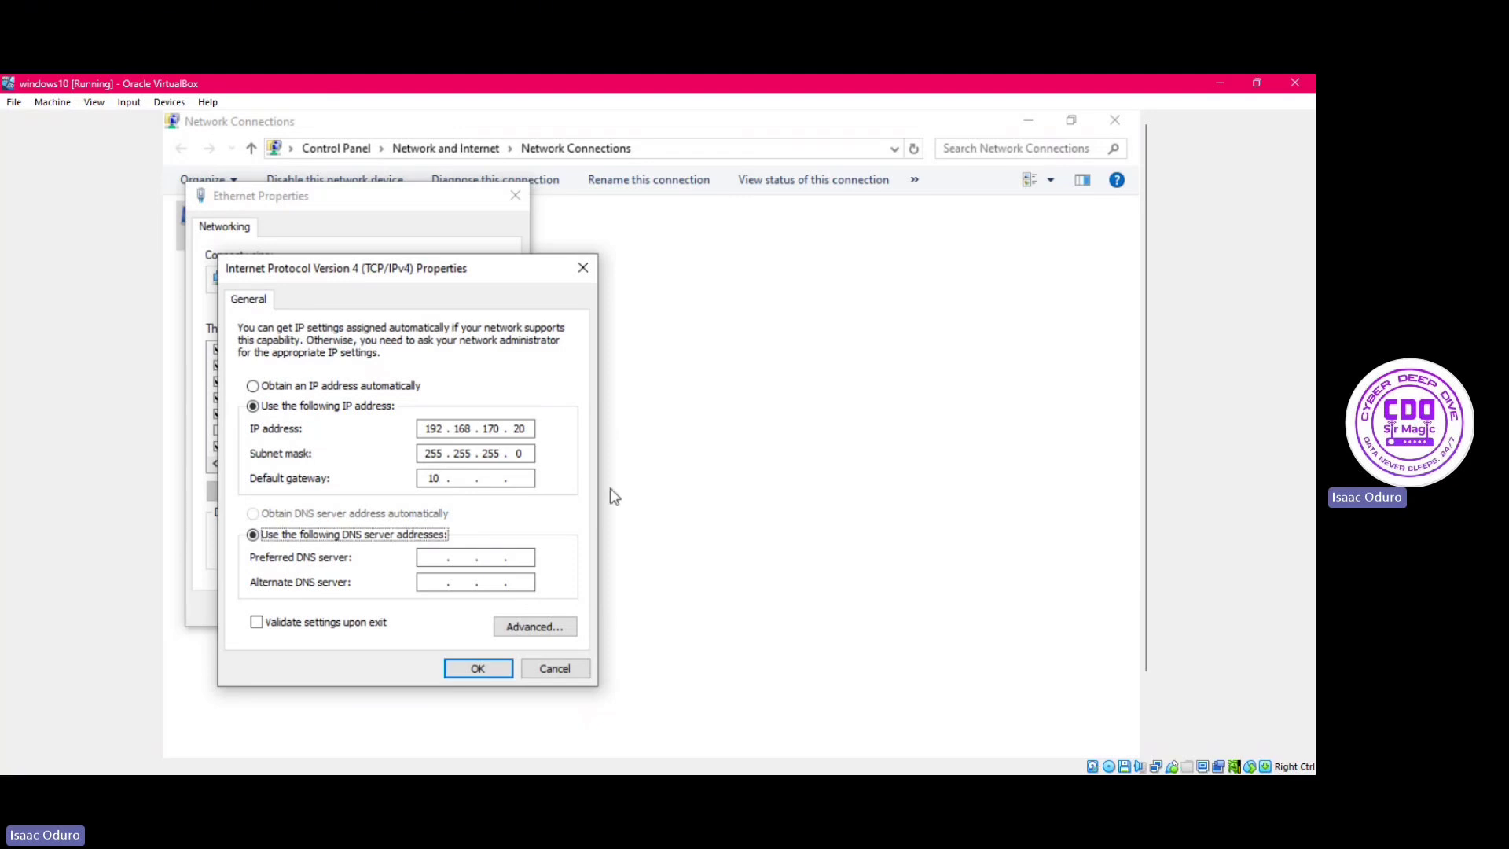
left_click(464, 480)
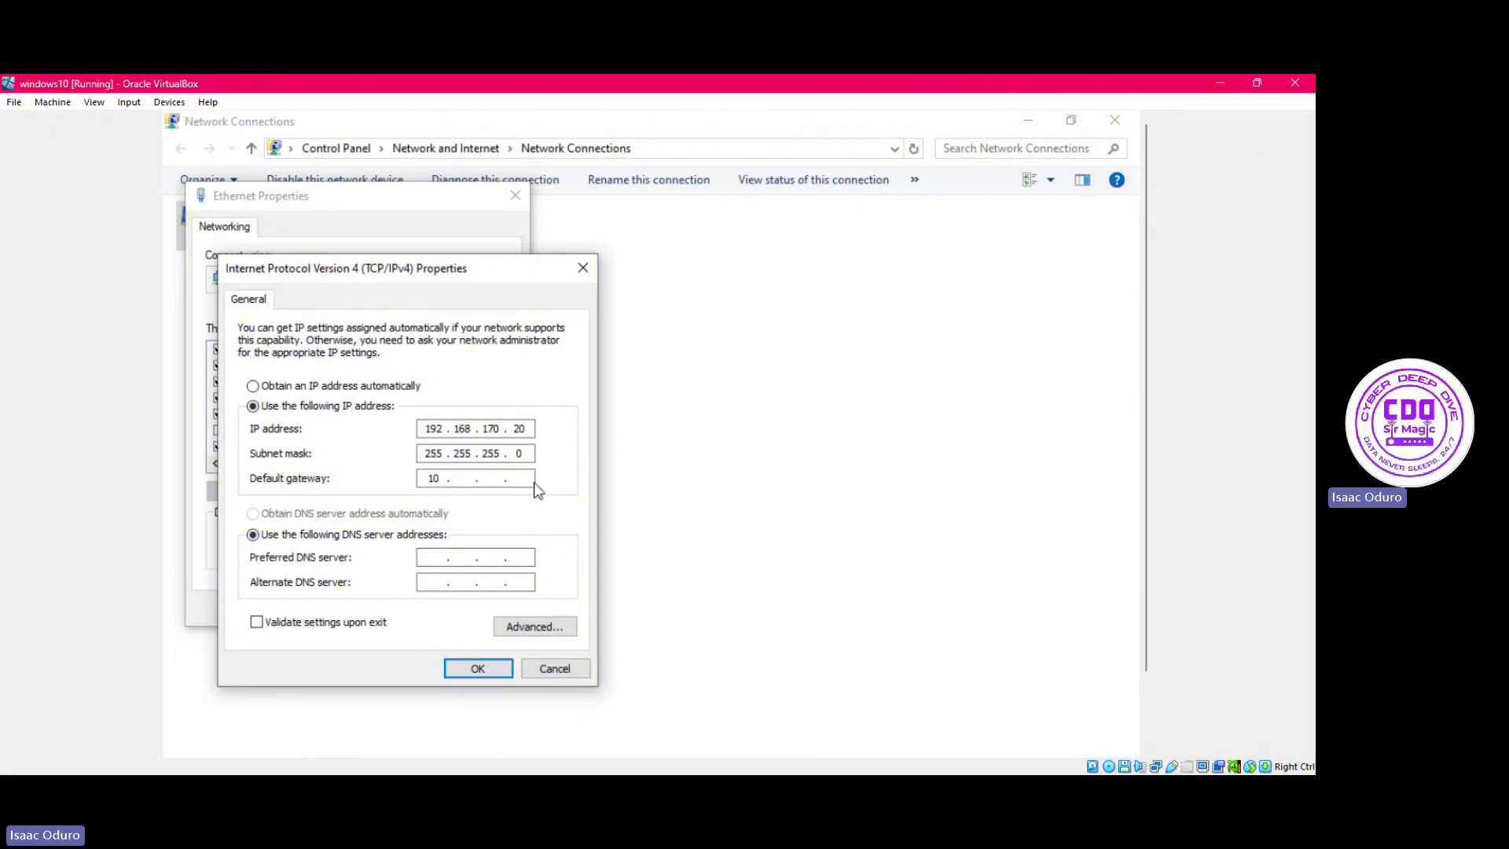
type("25 . 25 . 15")
Clear the manually entered default gateway, subnet mask and IP address.
key("BackSpace")
key("BackSpace")
key("BackSpace")
key("BackSpace")
key("BackSpace")
key("BackSpace")
key("BackSpace")
key("BackSpace")
left_click(529, 454)
key("BackSpace")
key("BackSpace")
key("BackSpace")
key("BackSpace")
key("BackSpace")
key("BackSpace")
key("BackSpace")
key("BackSpace")
key("BackSpace")
key("BackSpace")
key("BackSpace")
left_click(528, 429)
key("BackSpace")
key("BackSpace")
key("BackSpace")
key("BackSpace")
key("BackSpace")
key("BackSpace")
key("BackSpace")
key("BackSpace")
key("BackSpace")
key("BackSpace")
key("BackSpace")
Set the adapter back to obtaining its IP address automatically and close both properties dialogs without saving.
left_click(252, 386)
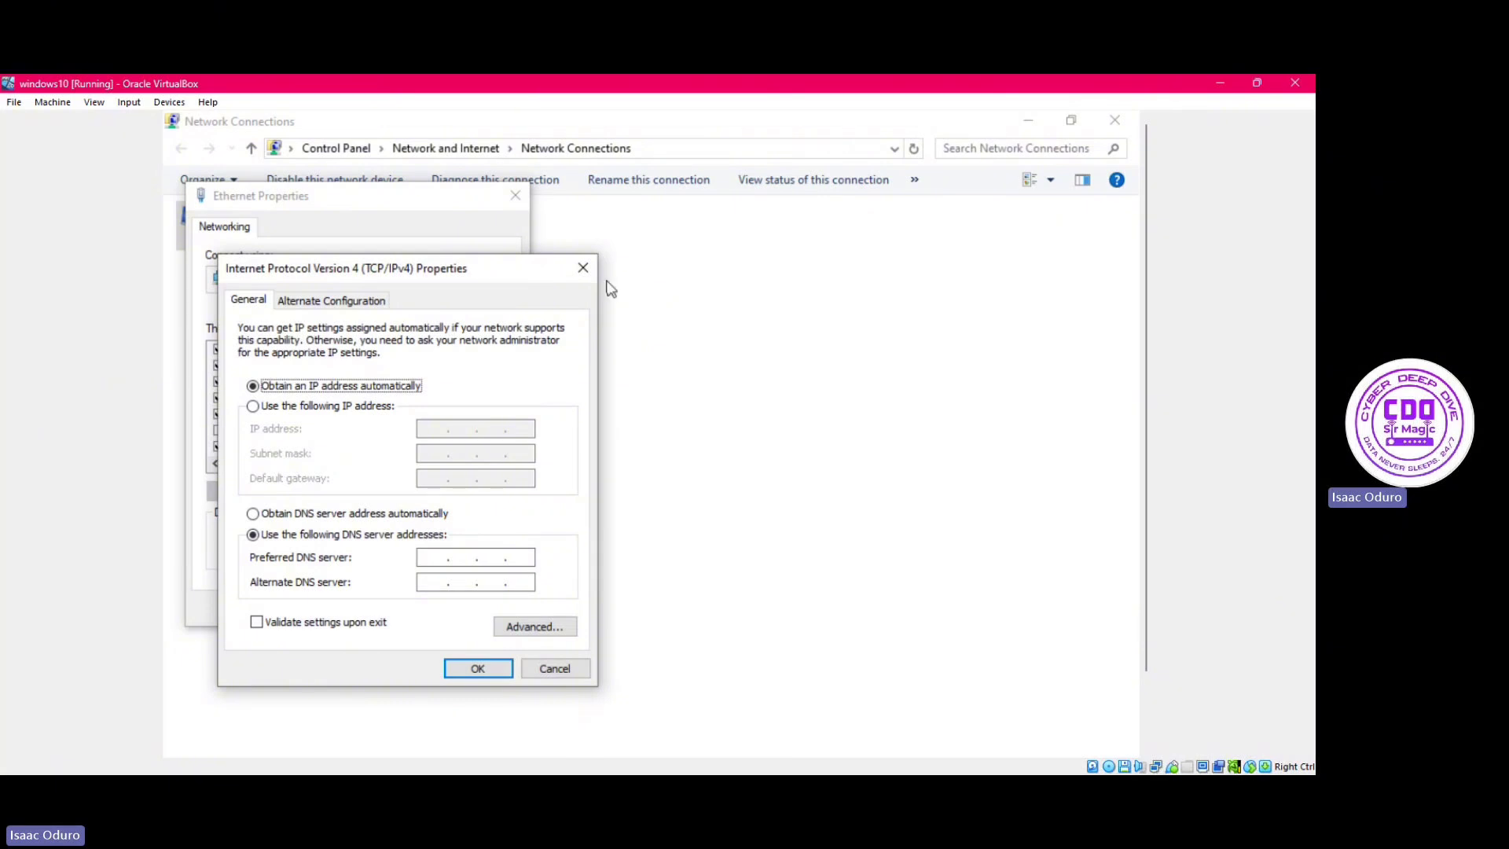
left_click(584, 268)
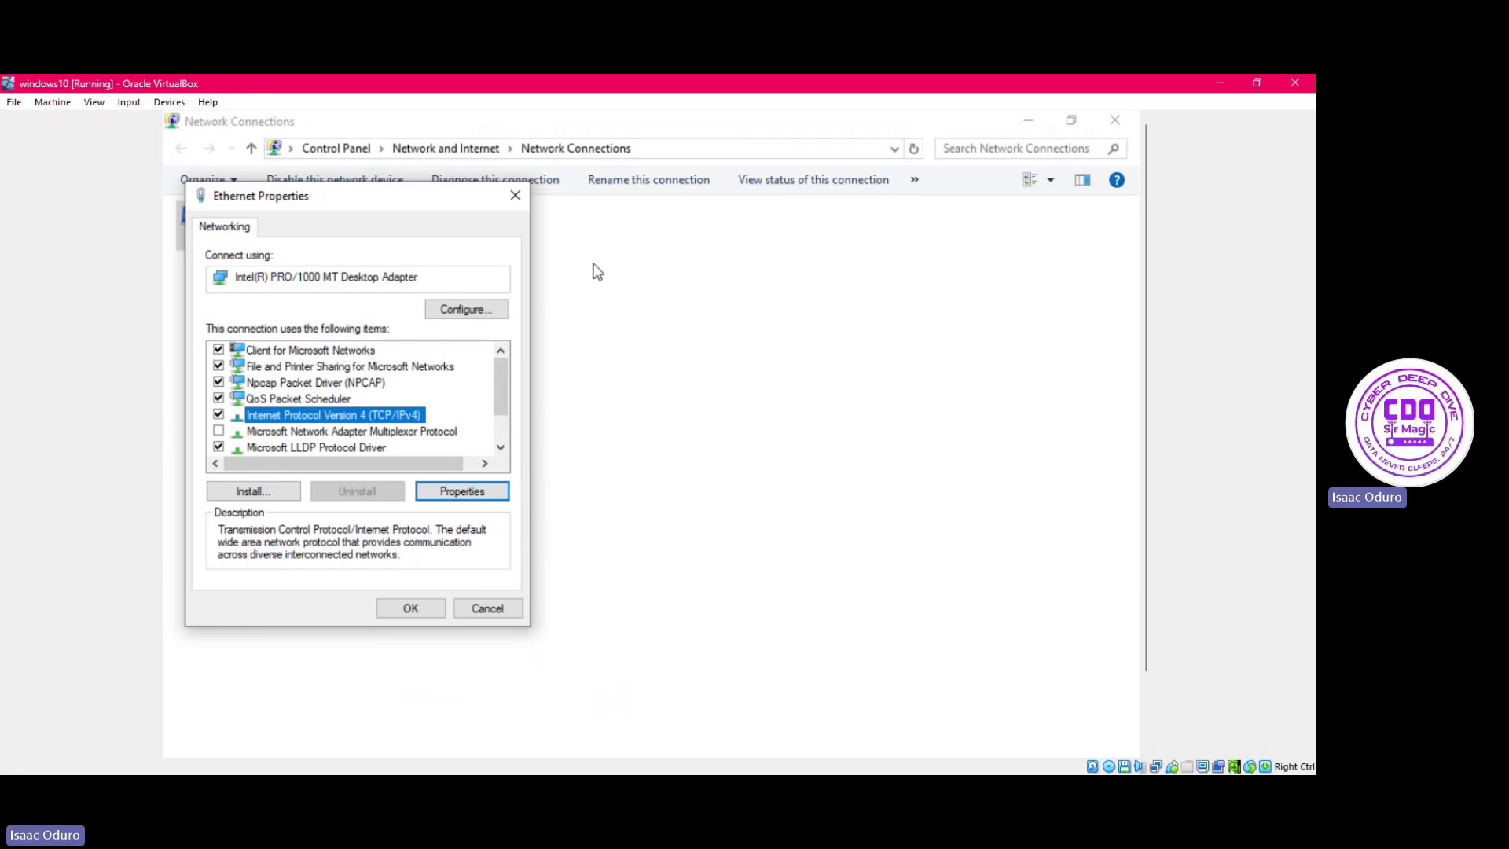
left_click(511, 198)
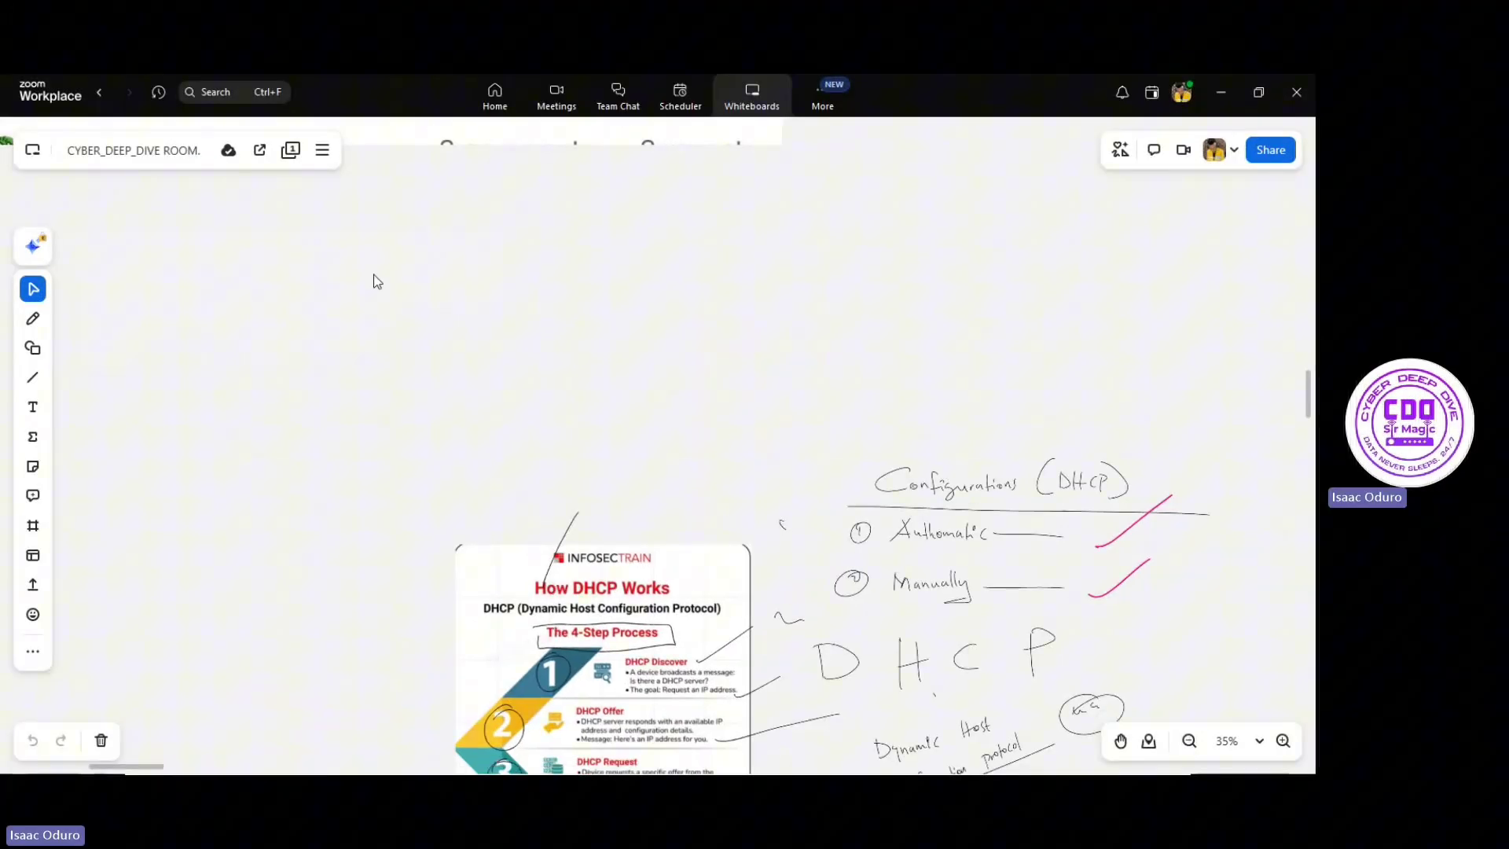
On the Zoom whiteboard's DHCP diagram, circle pen marks above the laptop and draw an arrow from them to the DHCP Server.
scroll(377, 291, "up", 3)
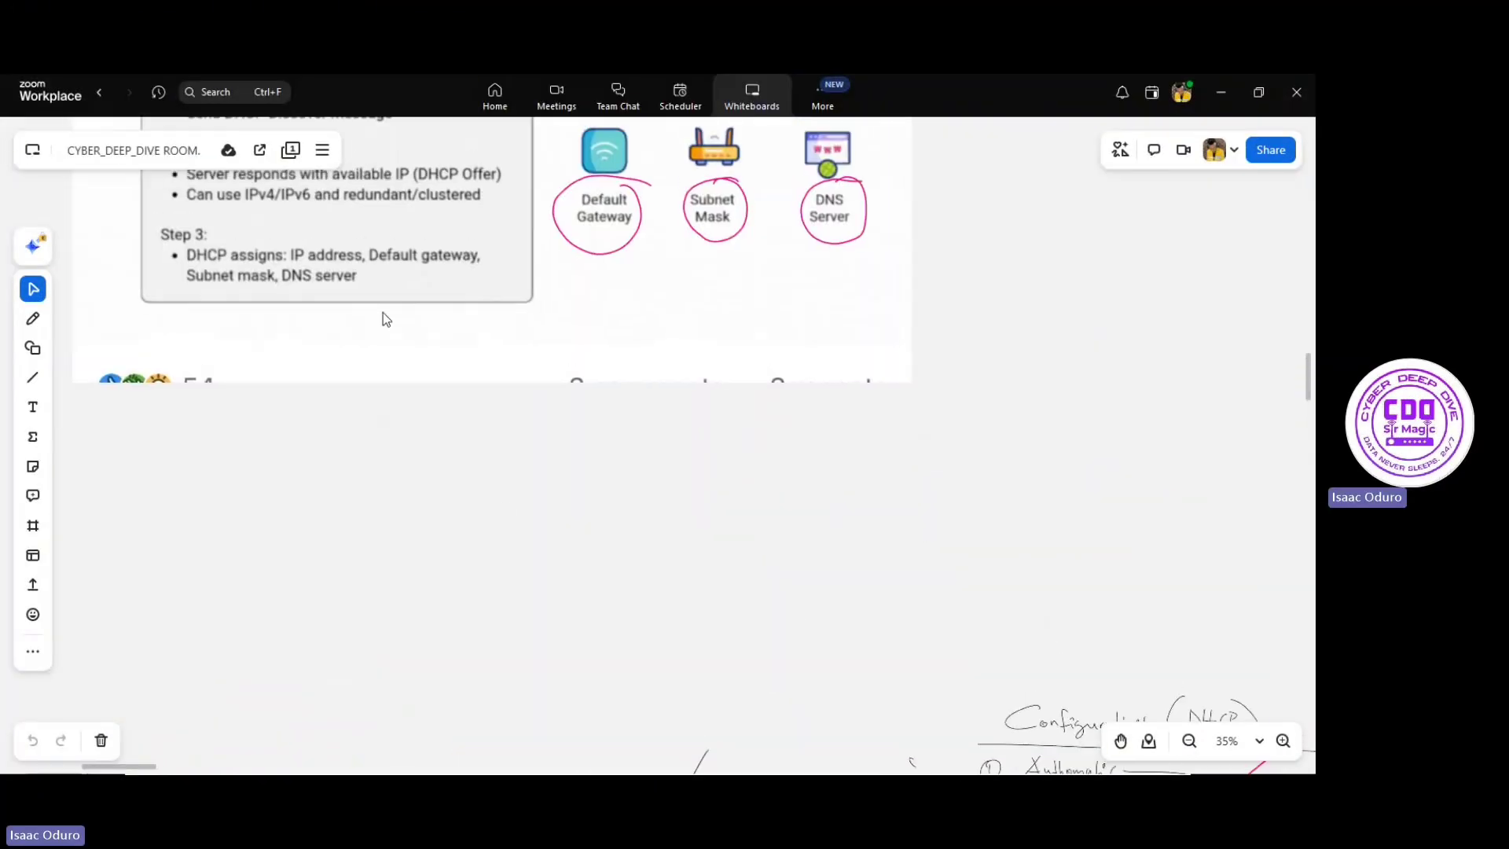
scroll(401, 409, "up", 5)
scroll(448, 535, "down", 1)
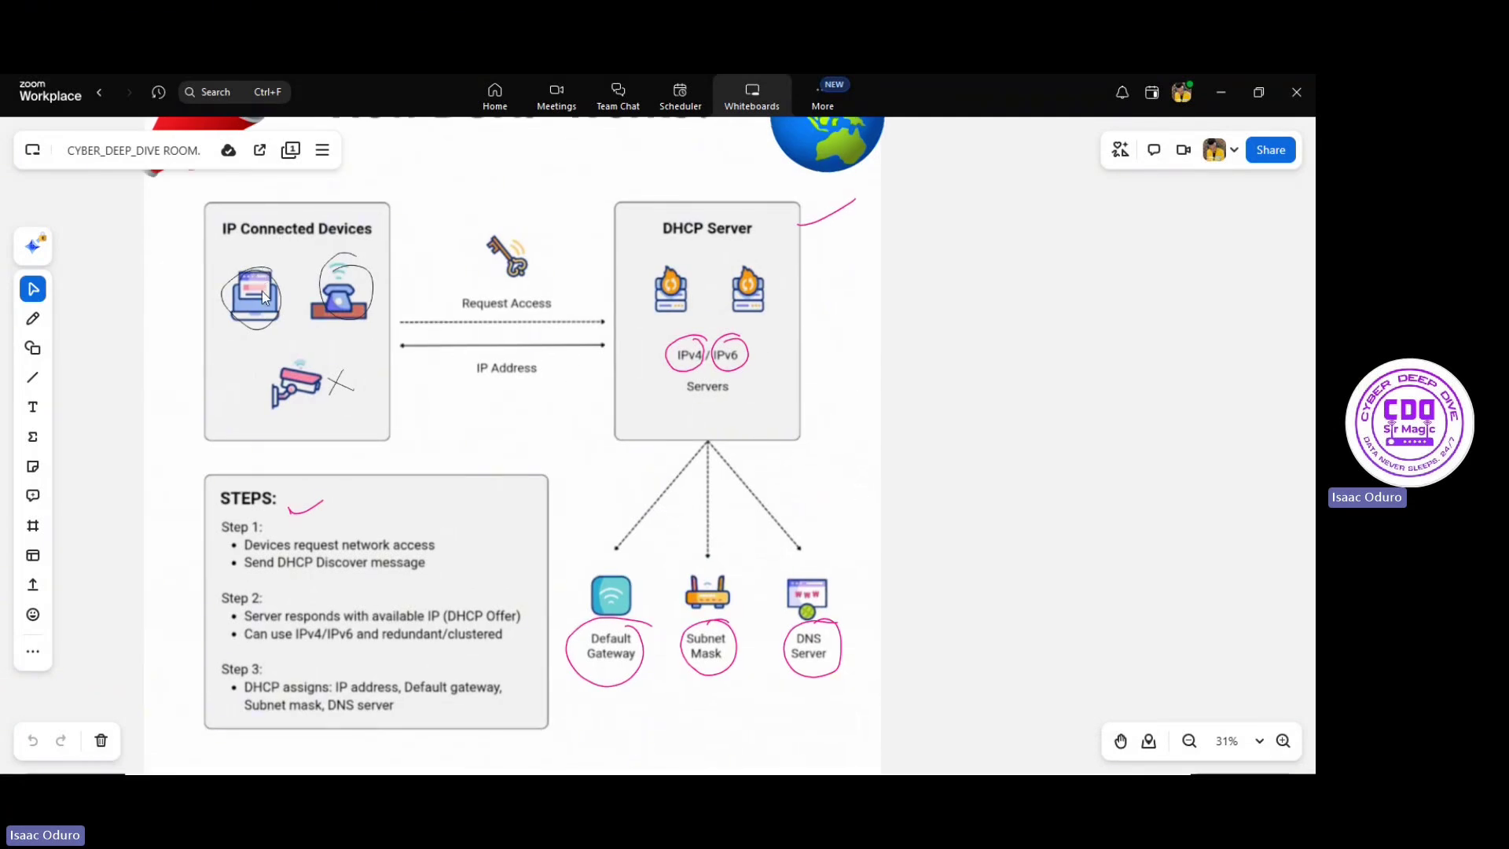
key("p")
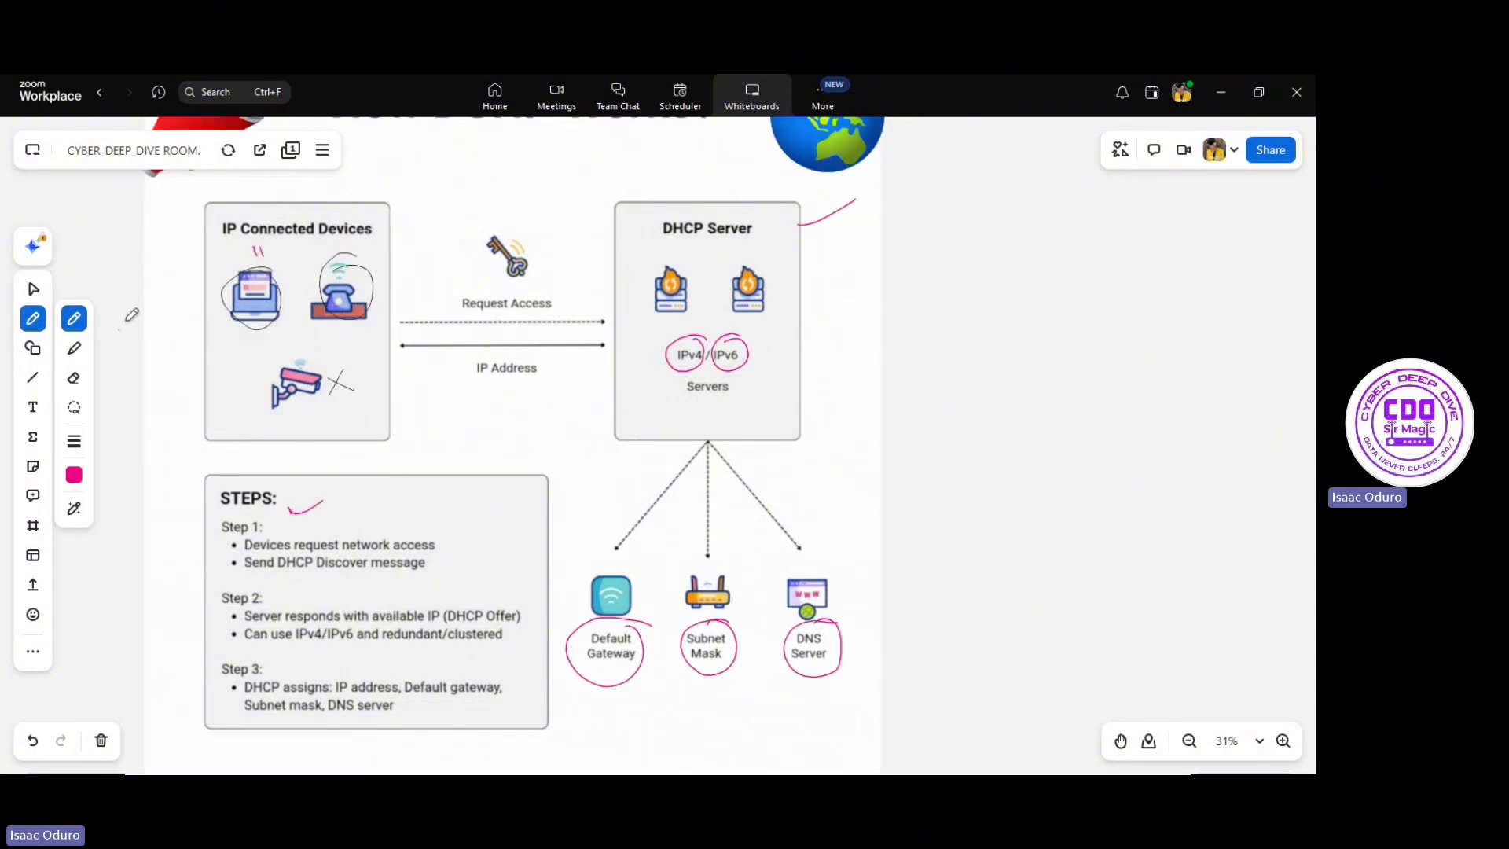
mouse_move(248, 259)
left_mouse_down()
mouse_move(266, 236)
mouse_move(240, 246)
mouse_move(275, 240)
mouse_move(276, 257)
mouse_move(678, 228)
mouse_move(666, 241)
left_mouse_up()
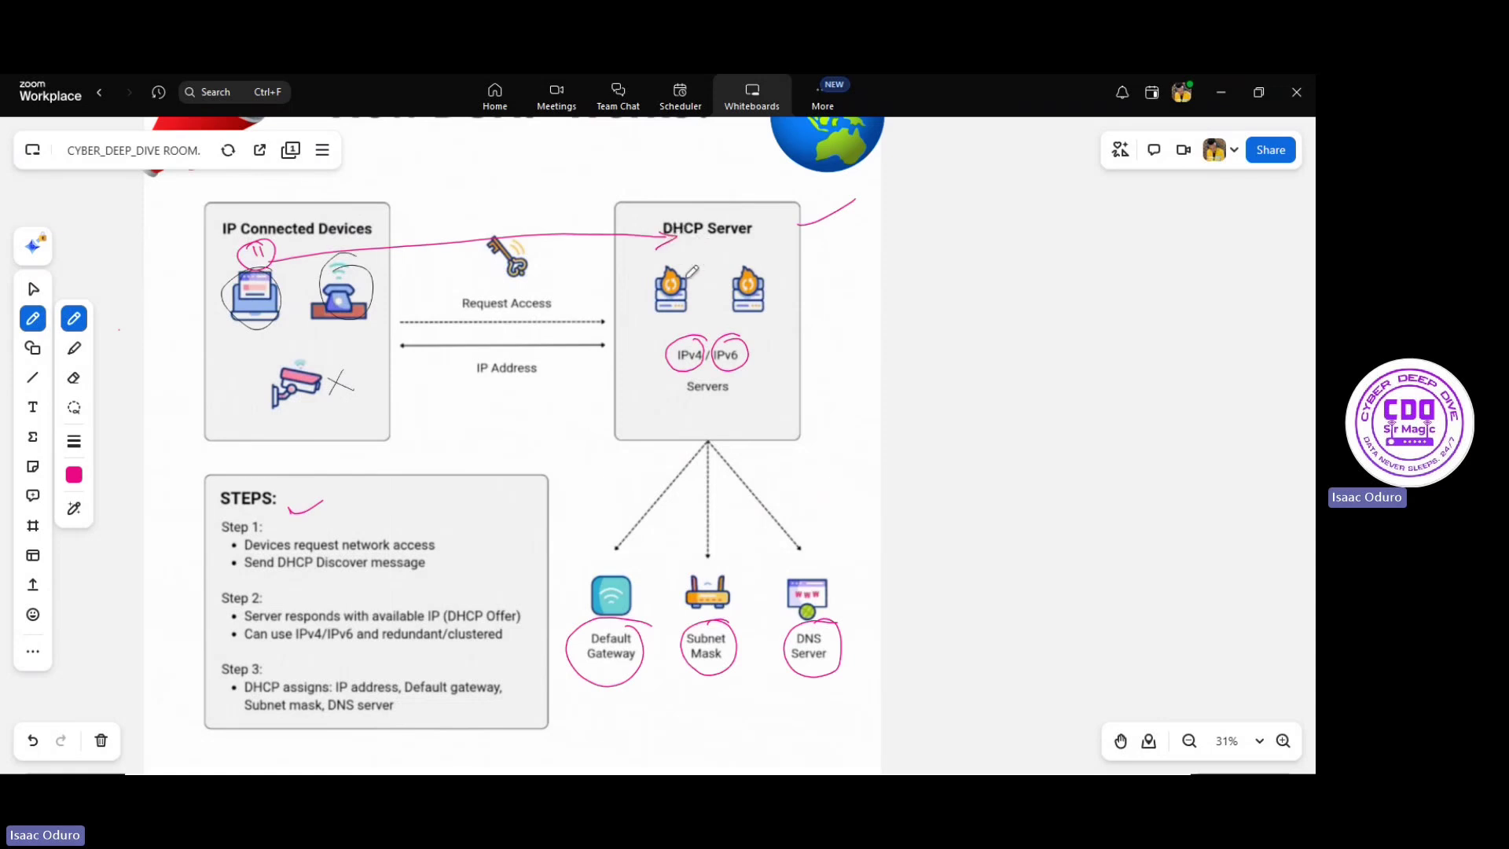